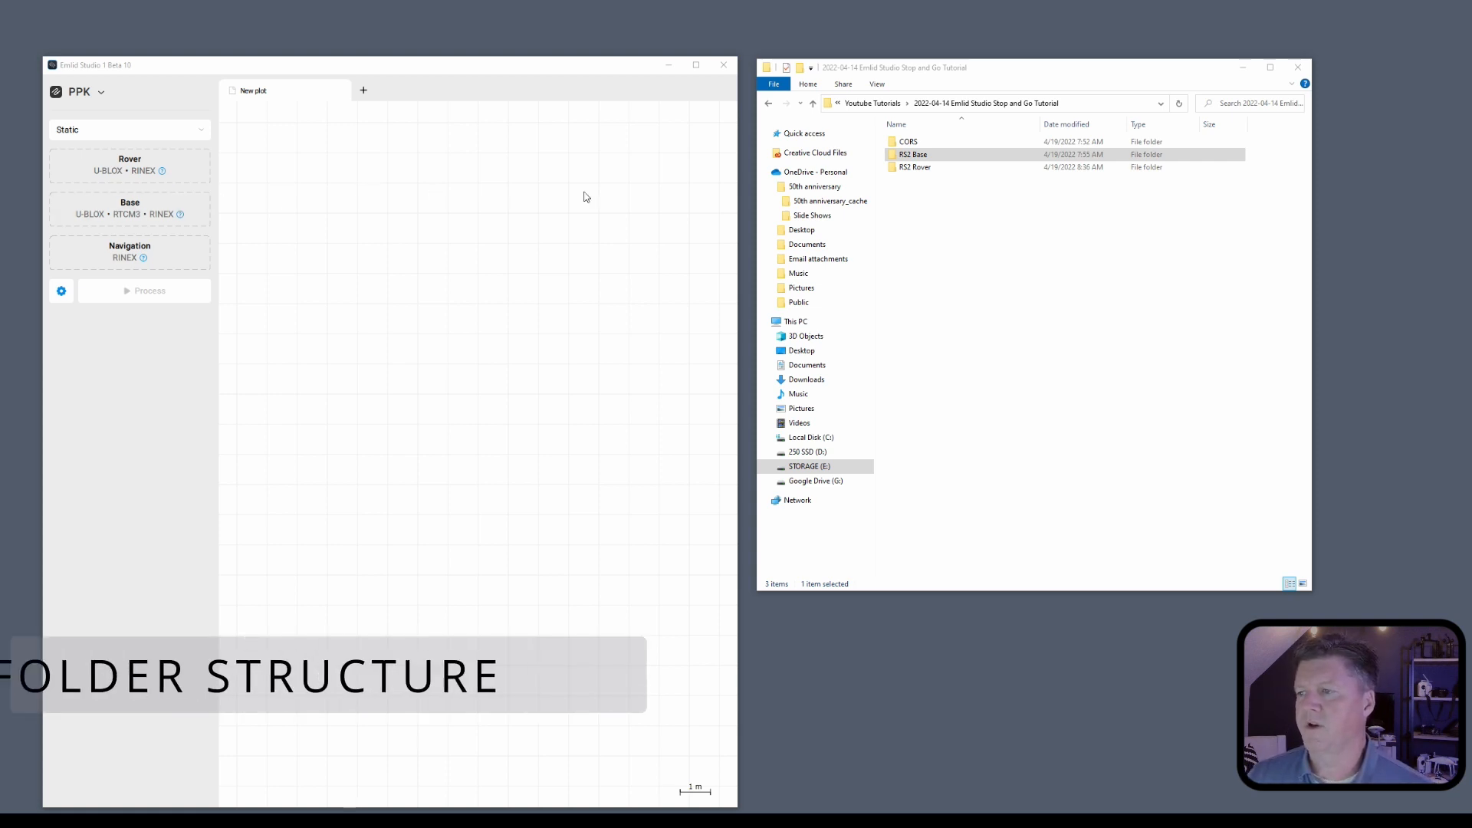
From the CORS folder's zme1104 subfolder, load zme11040.22o as the base file and zme11040.22n as the navigation file.
{"action": "left_click", "coordinate": [954, 238]}
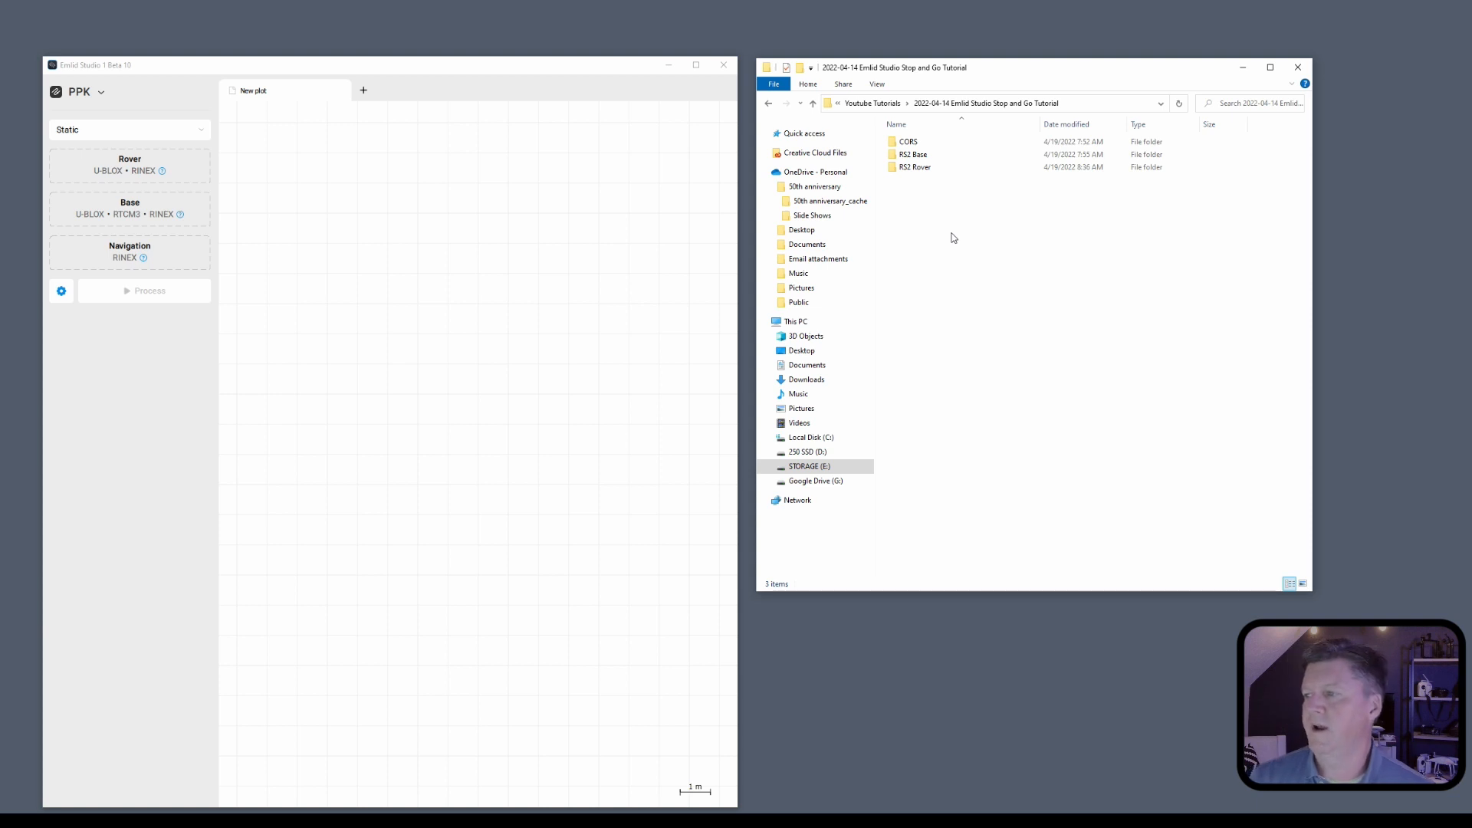
{"action": "double_click", "coordinate": [909, 142]}
{"action": "double_click", "coordinate": [931, 145]}
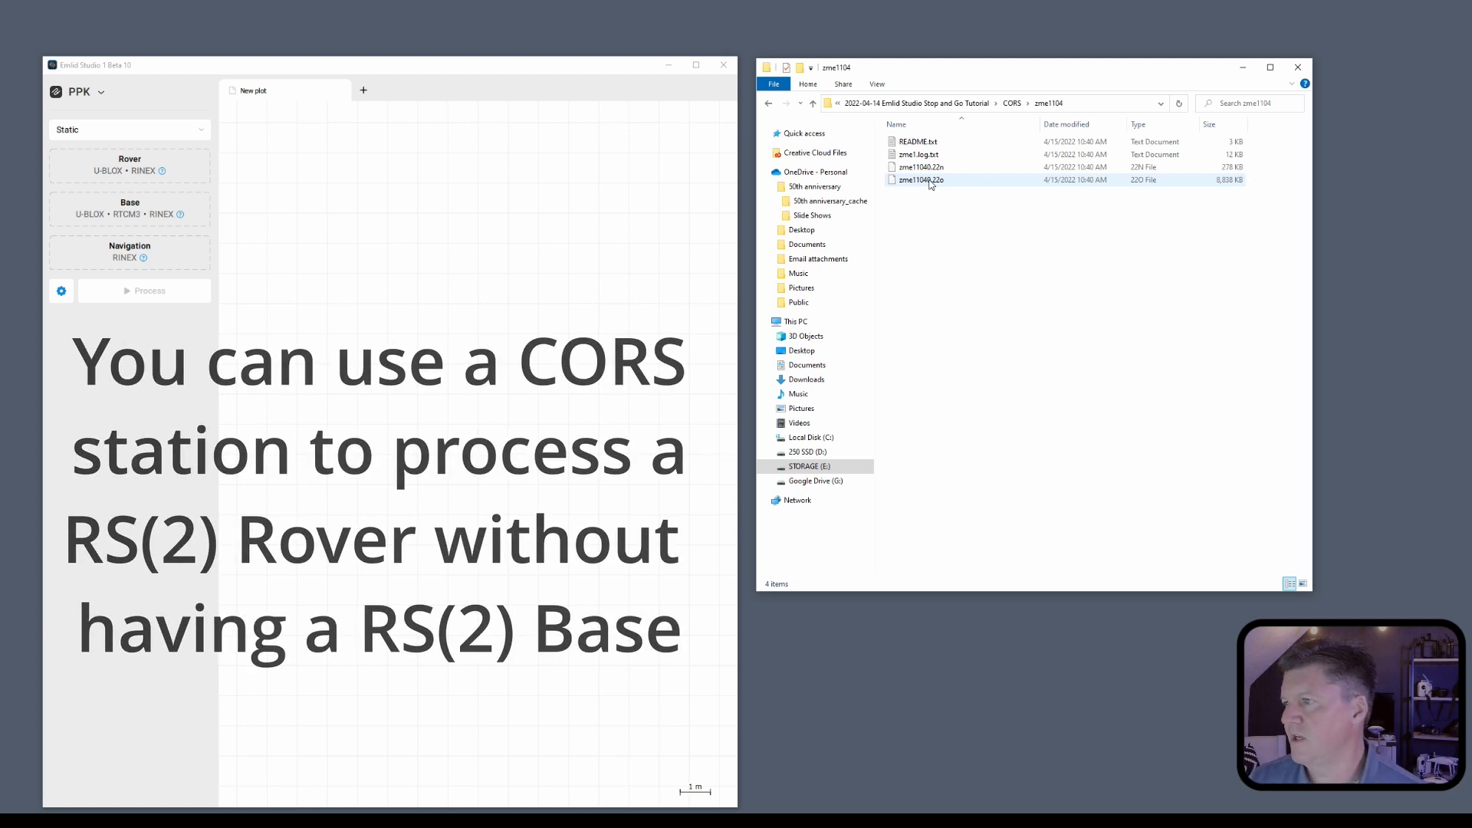
{"action": "left_click", "coordinate": [931, 183]}
{"action": "left_click_drag", "start_coordinate": [931, 183], "coordinate": [119, 217]}
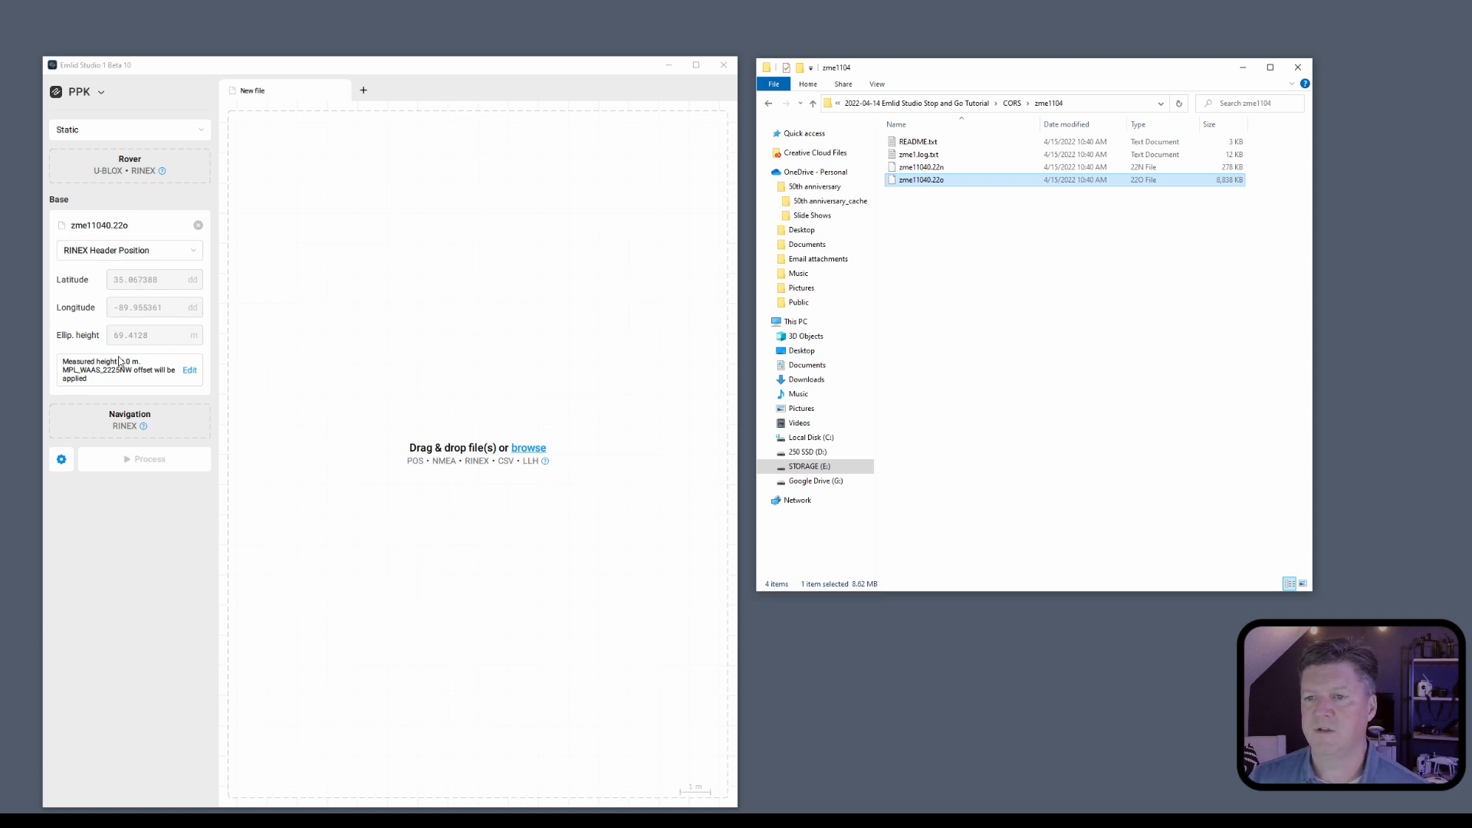
{"action": "left_click", "coordinate": [904, 170]}
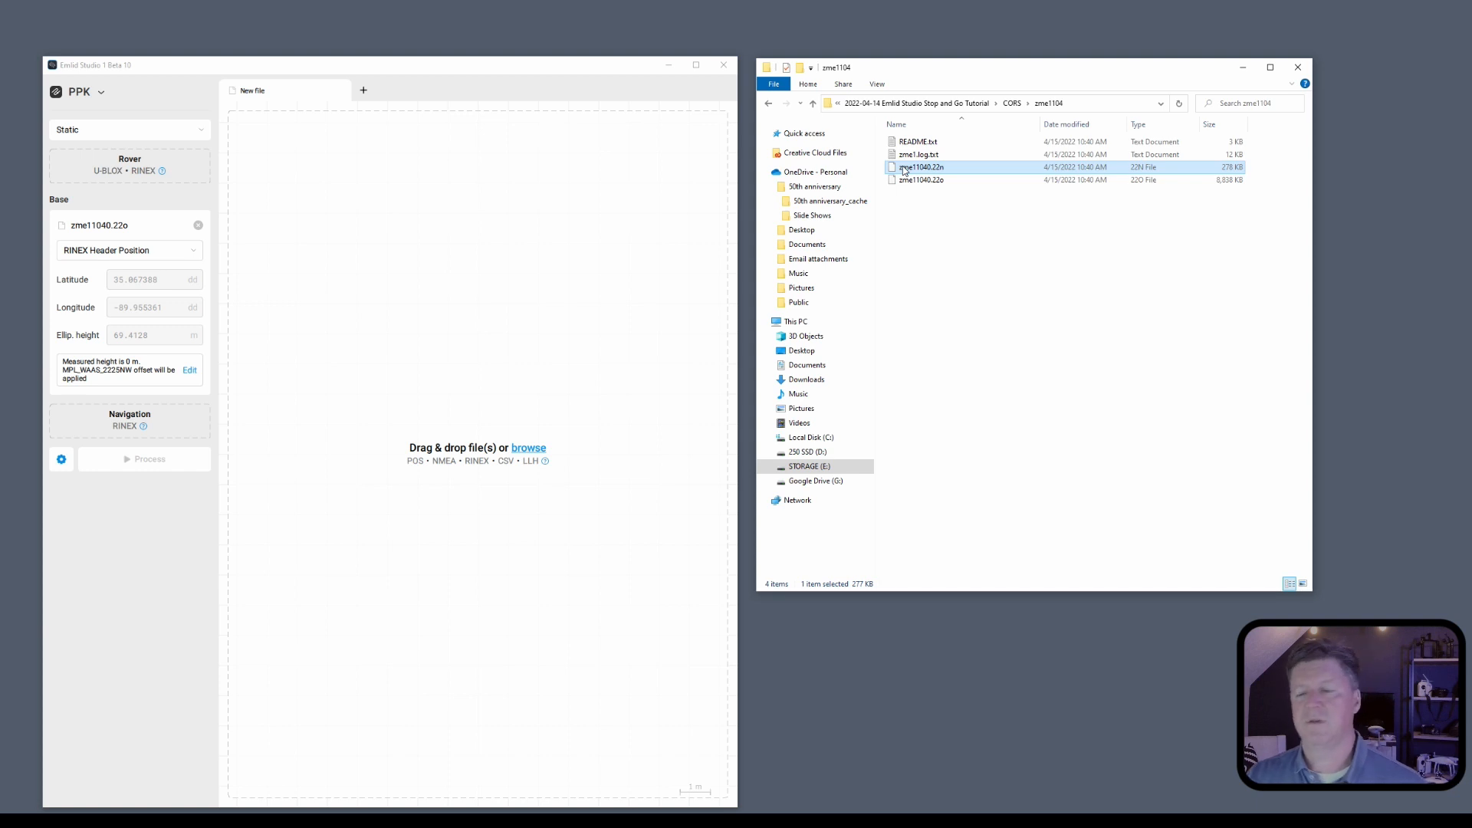
{"action": "left_click_drag", "start_coordinate": [905, 170], "coordinate": [123, 428]}
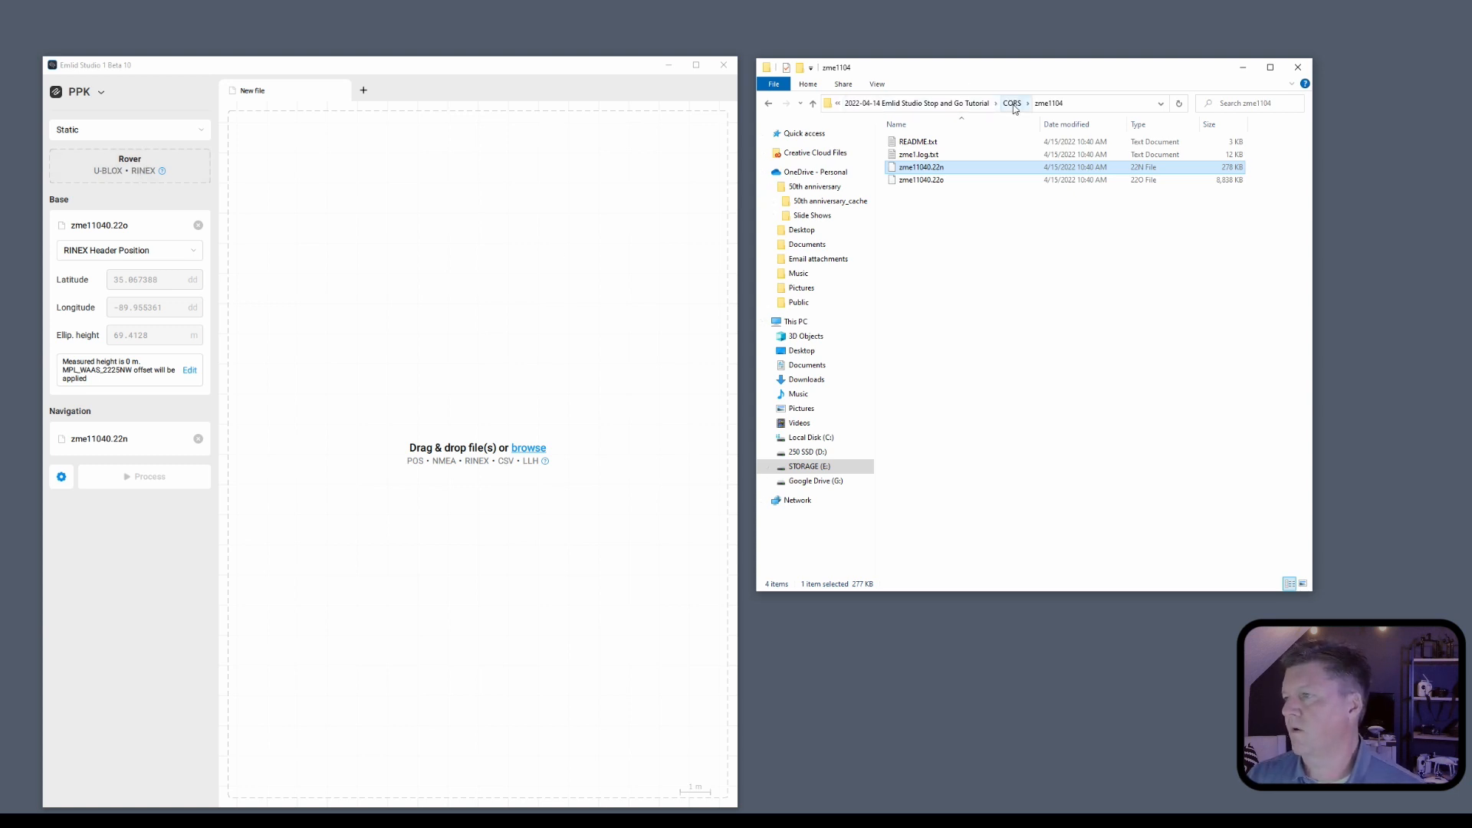
Load RS2-Base_raw_202204141708.ubx from the RS2 Base folder's ubx subfolder as the rover file.
{"action": "left_click", "coordinate": [956, 108]}
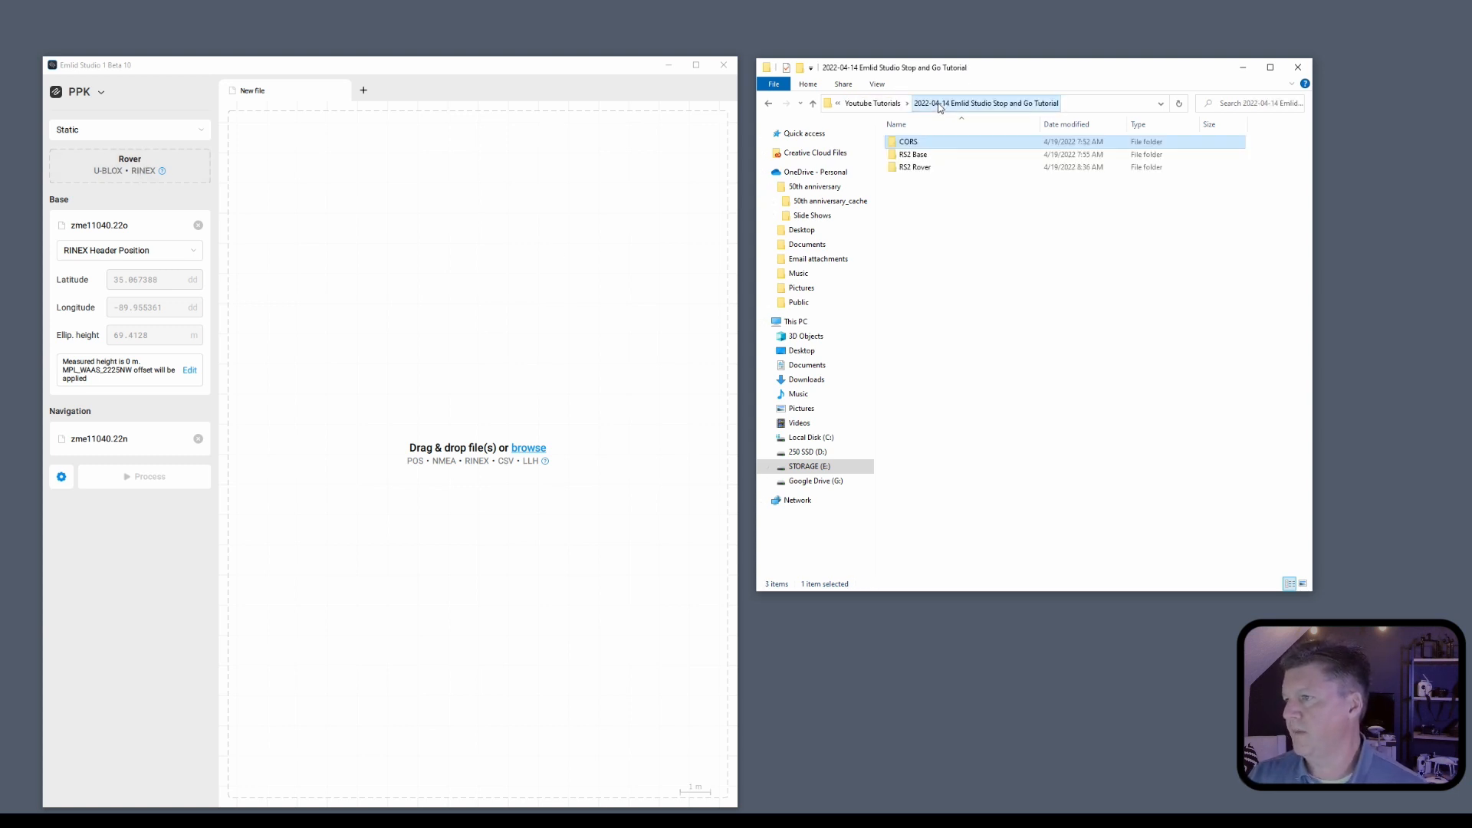
{"action": "left_click", "coordinate": [916, 157]}
{"action": "double_click", "coordinate": [916, 156]}
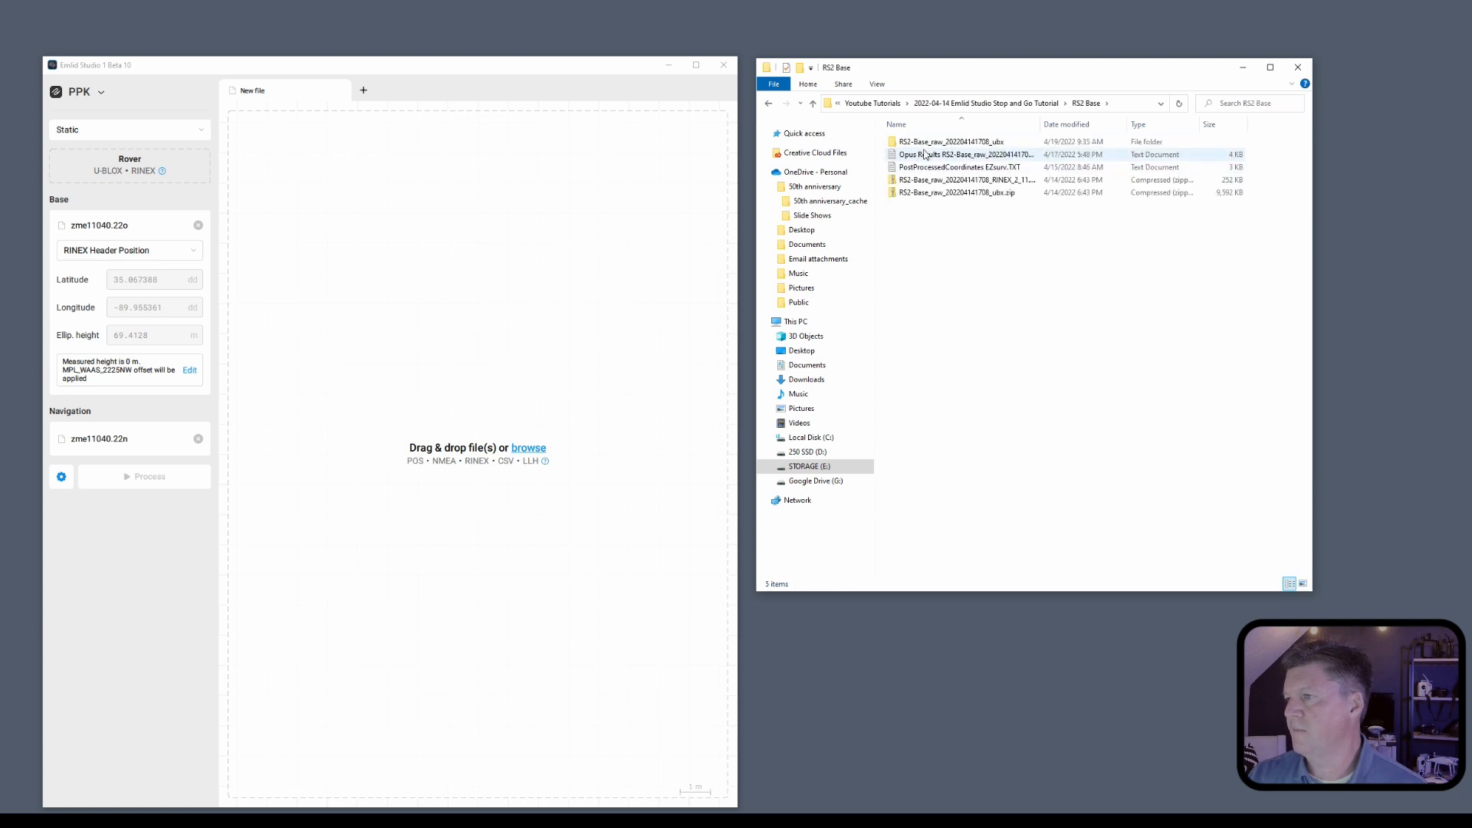
{"action": "double_click", "coordinate": [920, 143]}
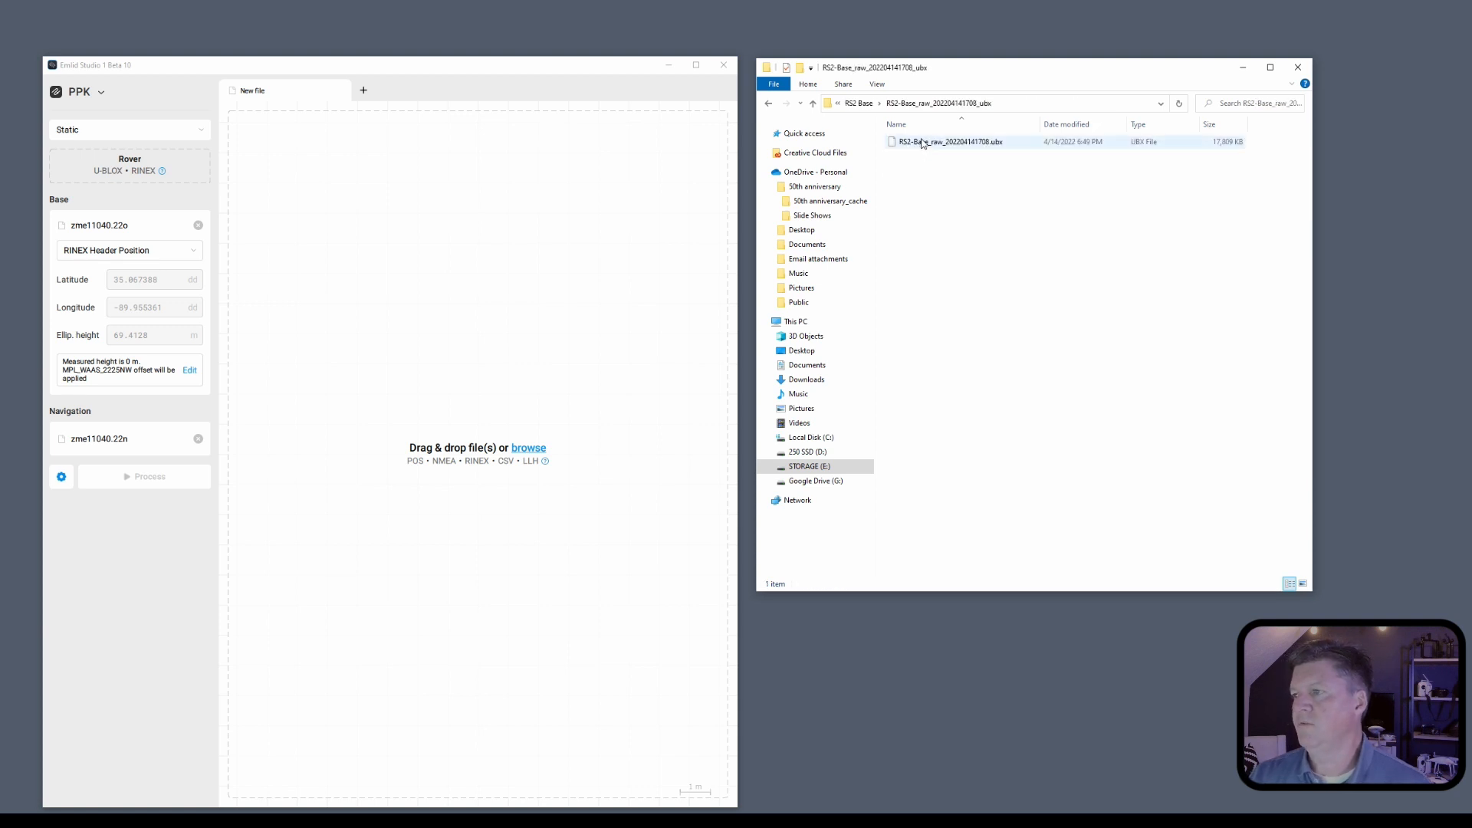
{"action": "left_click", "coordinate": [924, 144]}
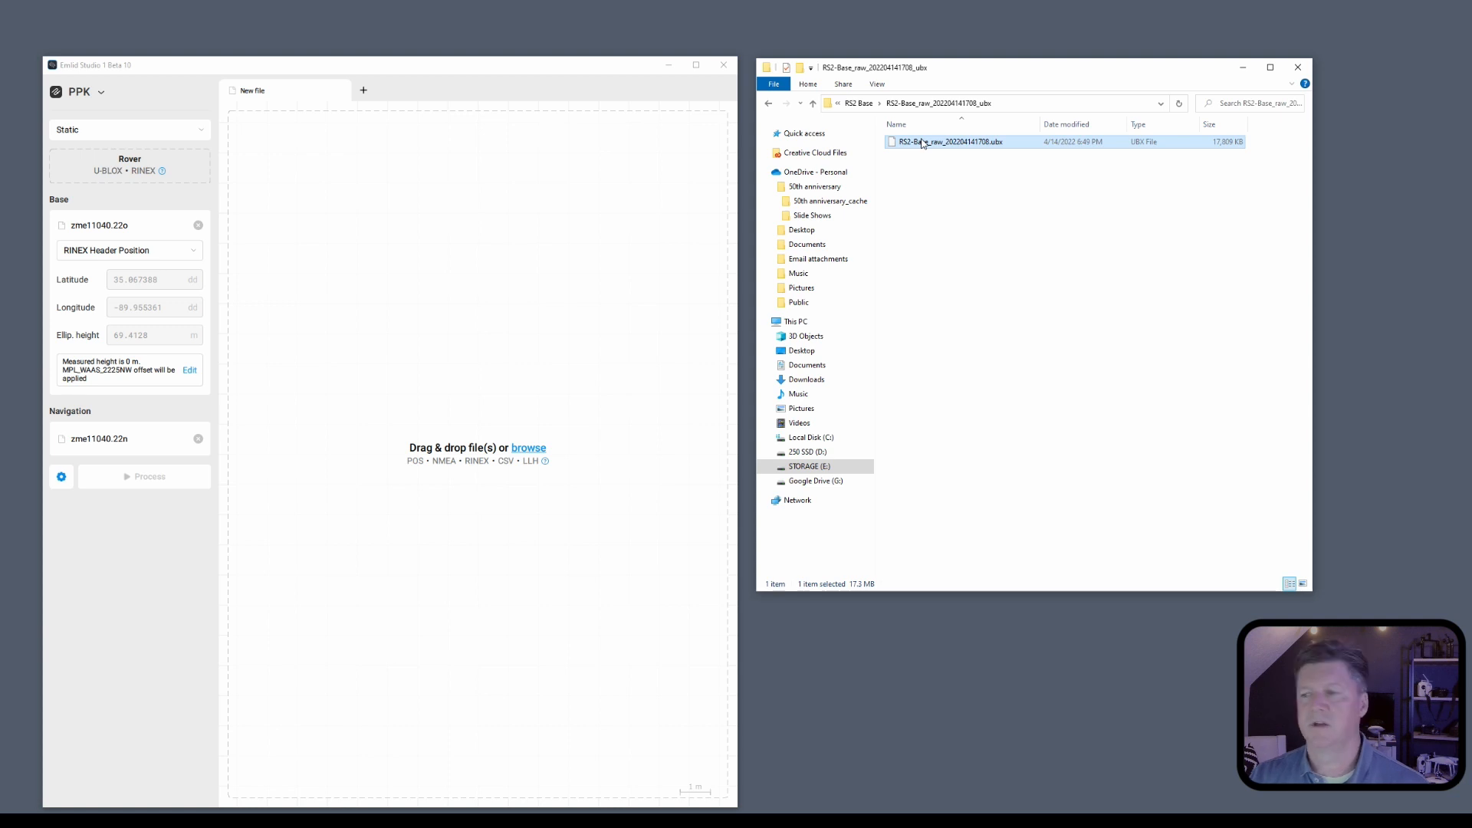
{"action": "left_click_drag", "start_coordinate": [924, 143], "coordinate": [135, 176]}
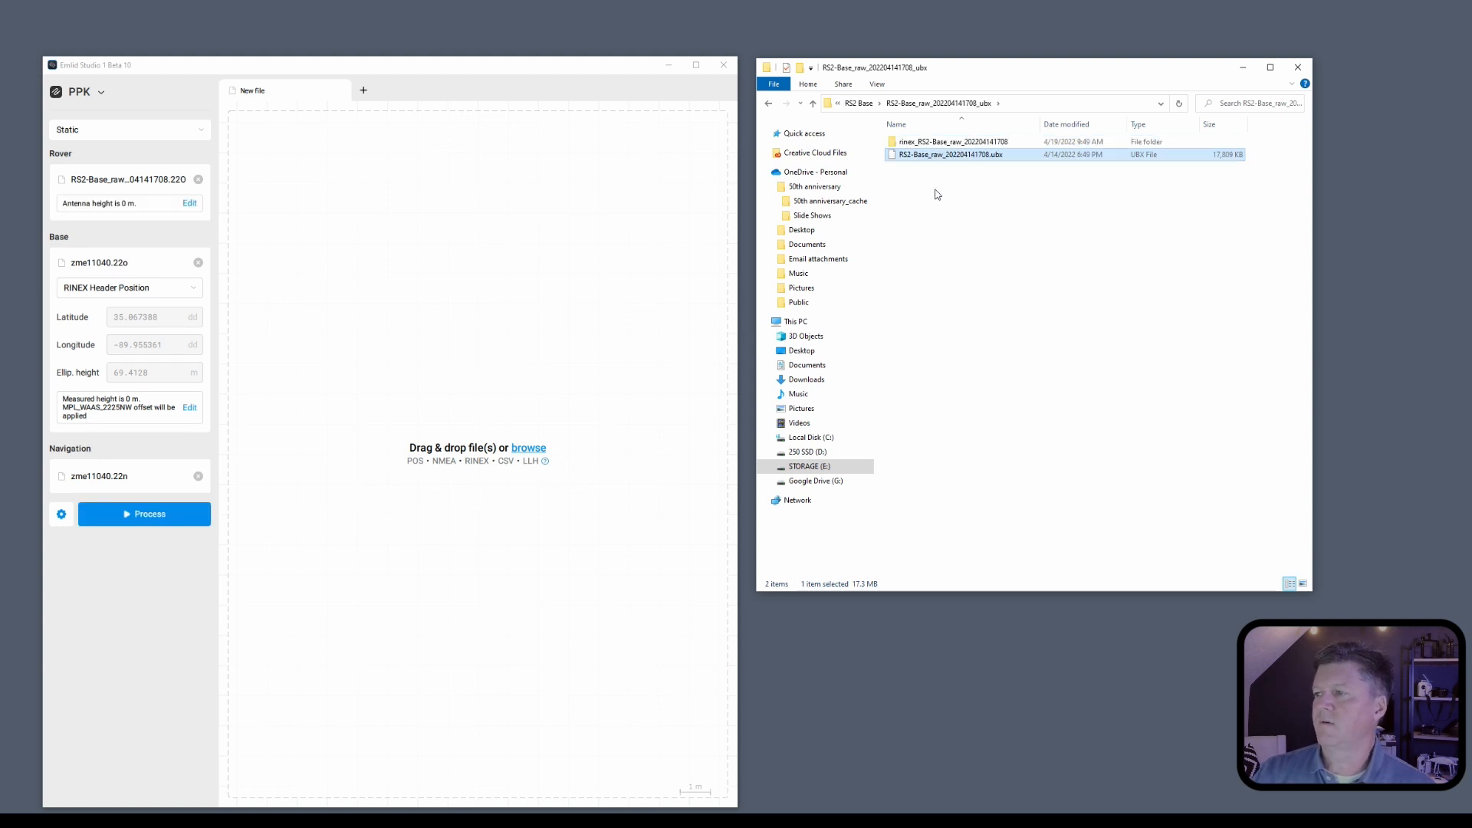
{"action": "double_click", "coordinate": [935, 143]}
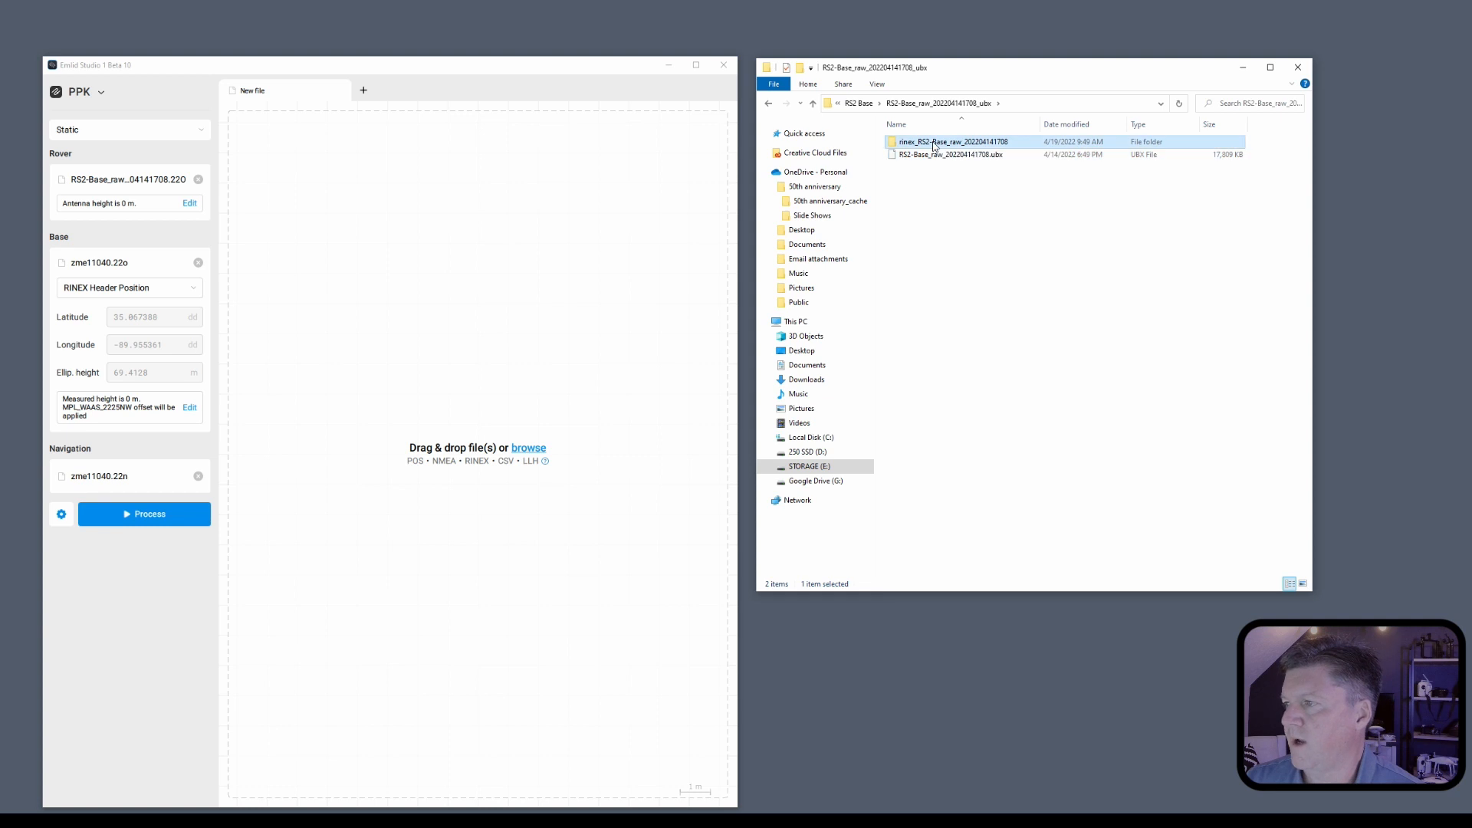
{"action": "left_click", "coordinate": [960, 107]}
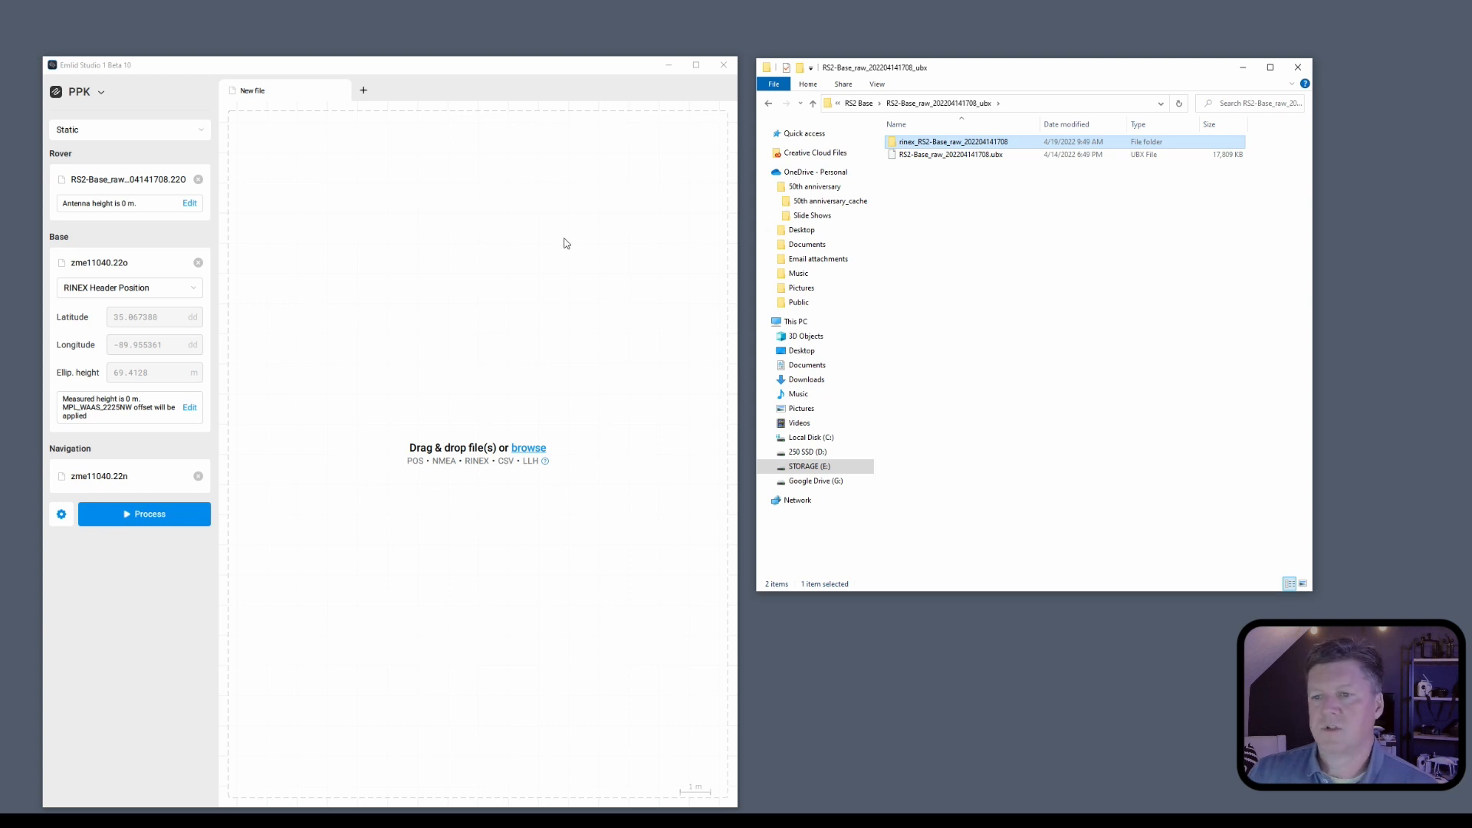
Set the rover antenna's receiver to RS2 with a measured height of 1.592 m and save.
{"action": "left_click", "coordinate": [188, 204]}
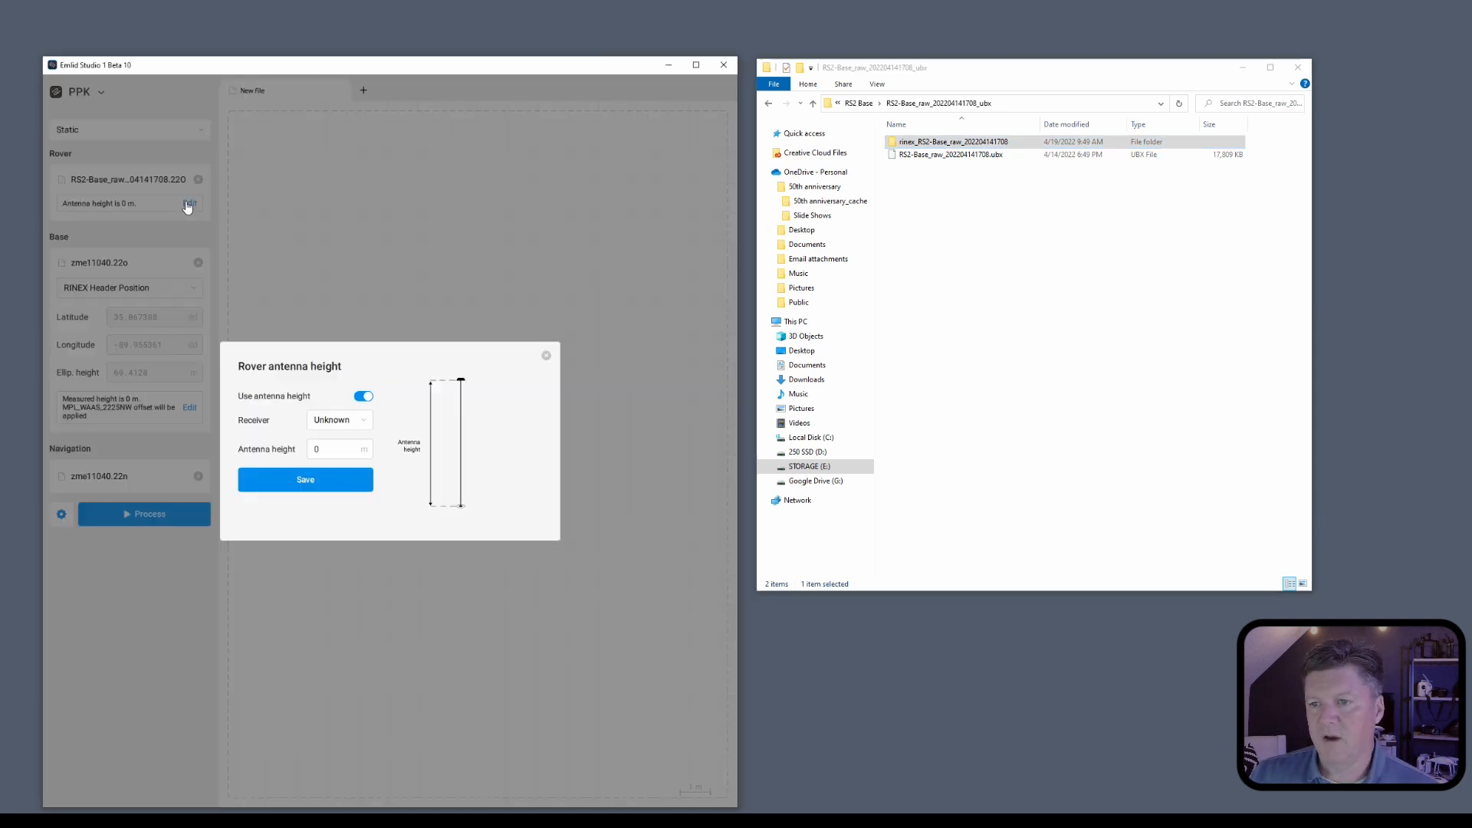
{"action": "left_click", "coordinate": [355, 427]}
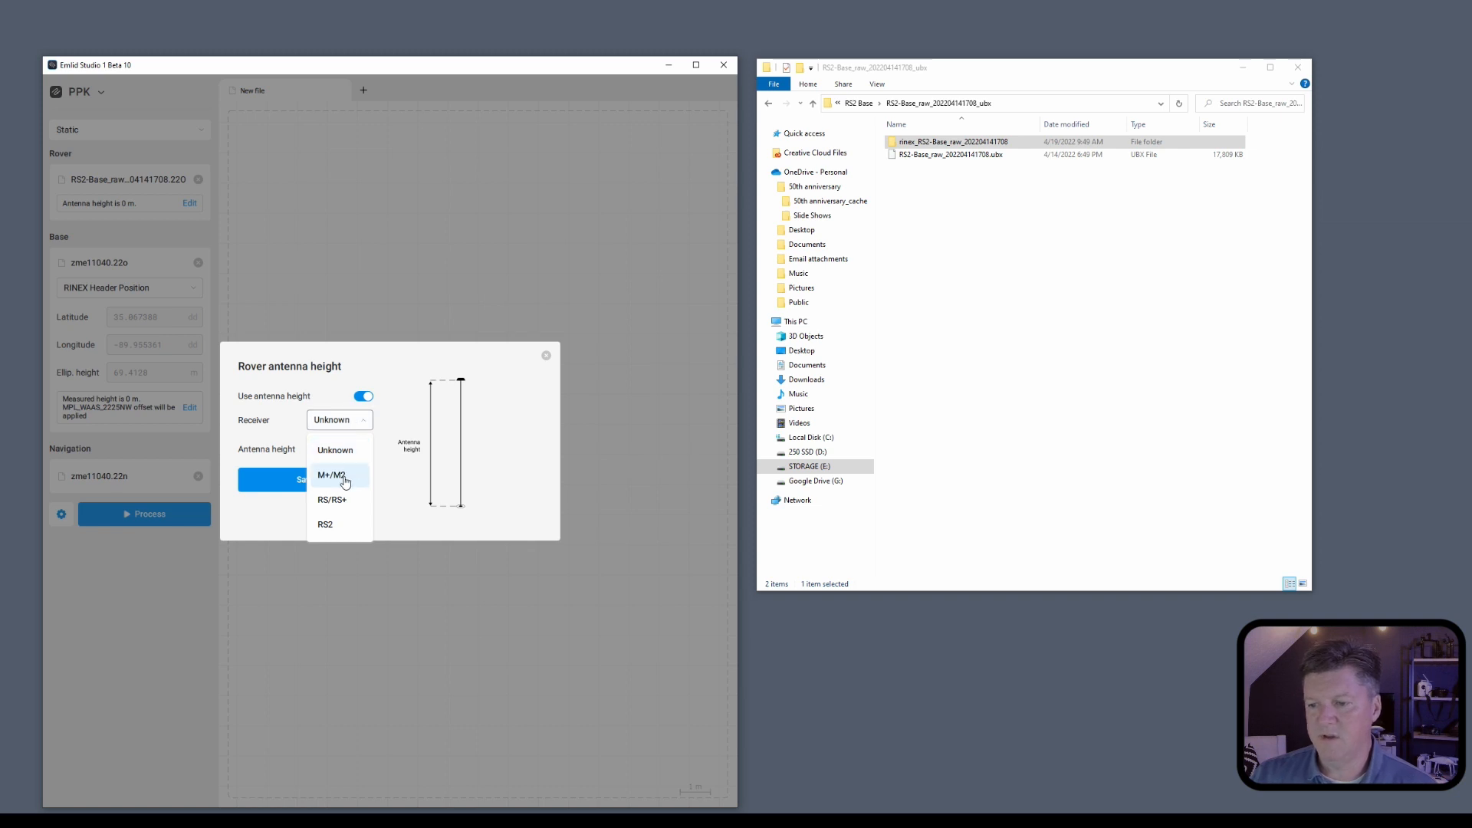
{"action": "left_click", "coordinate": [331, 525]}
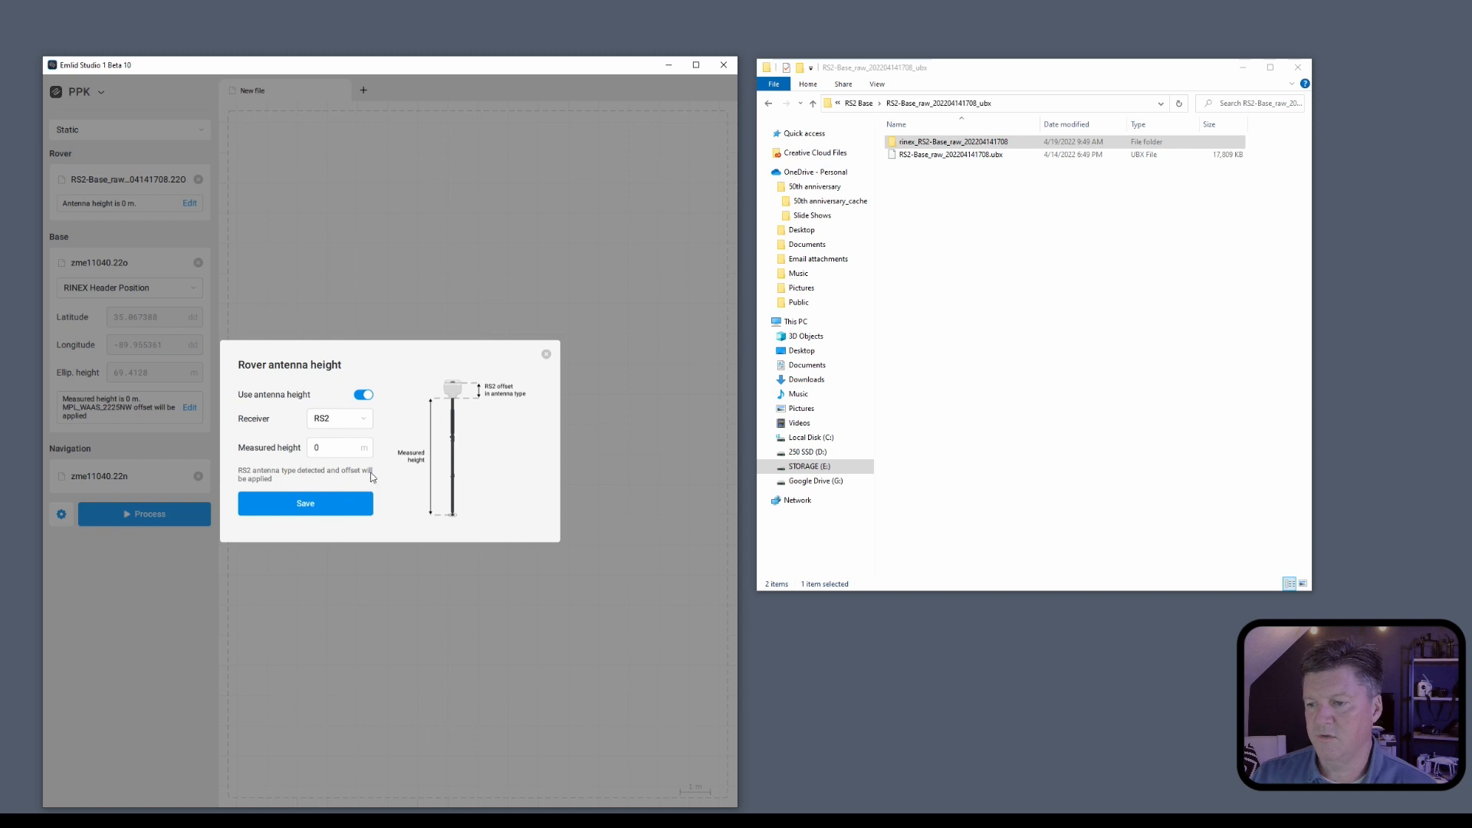
{"action": "left_click", "coordinate": [337, 449]}
{"action": "type", "text": "1.592"}
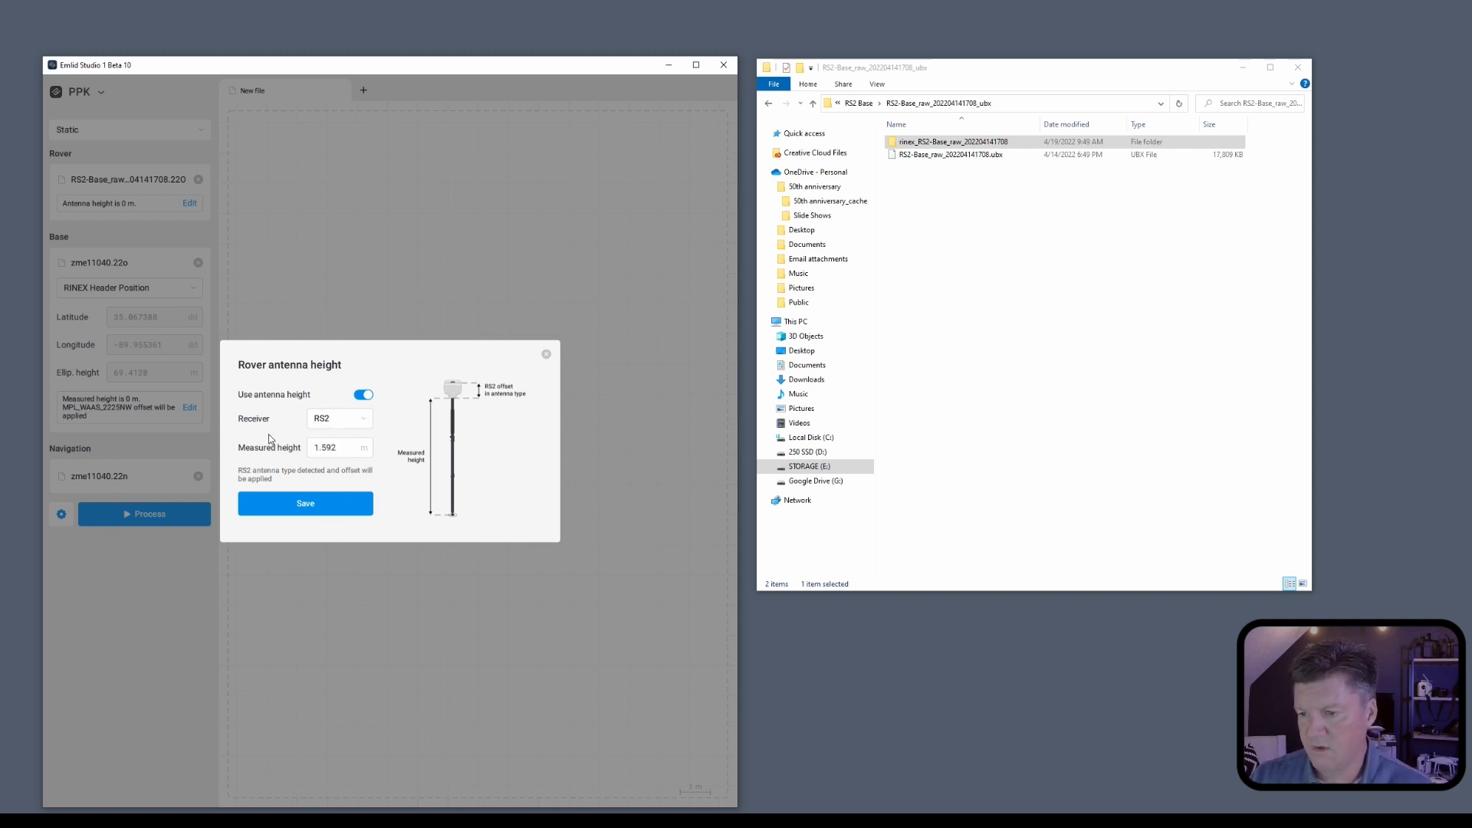
{"action": "left_click", "coordinate": [294, 506]}
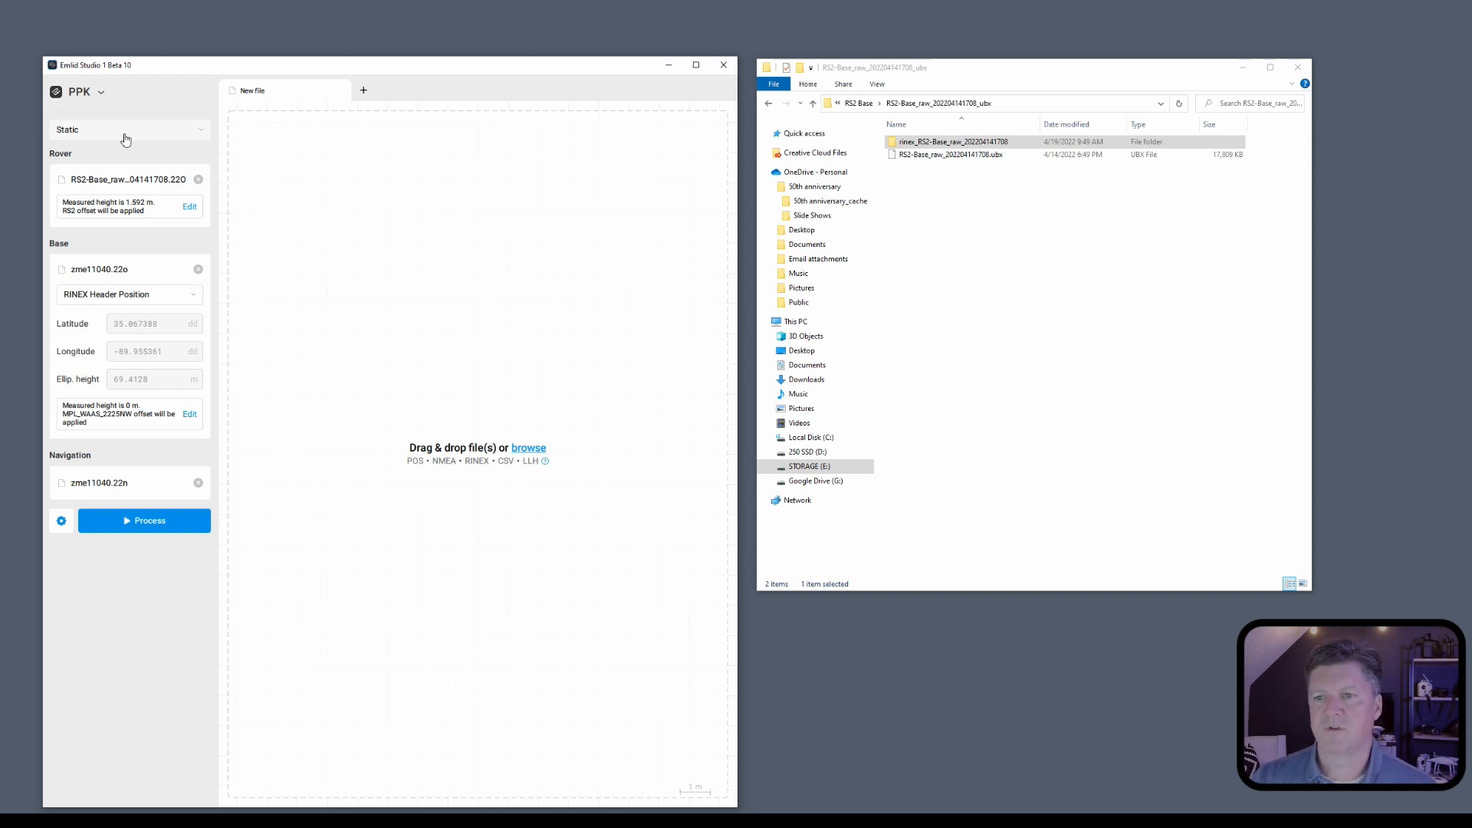
{"action": "left_click", "coordinate": [97, 93]}
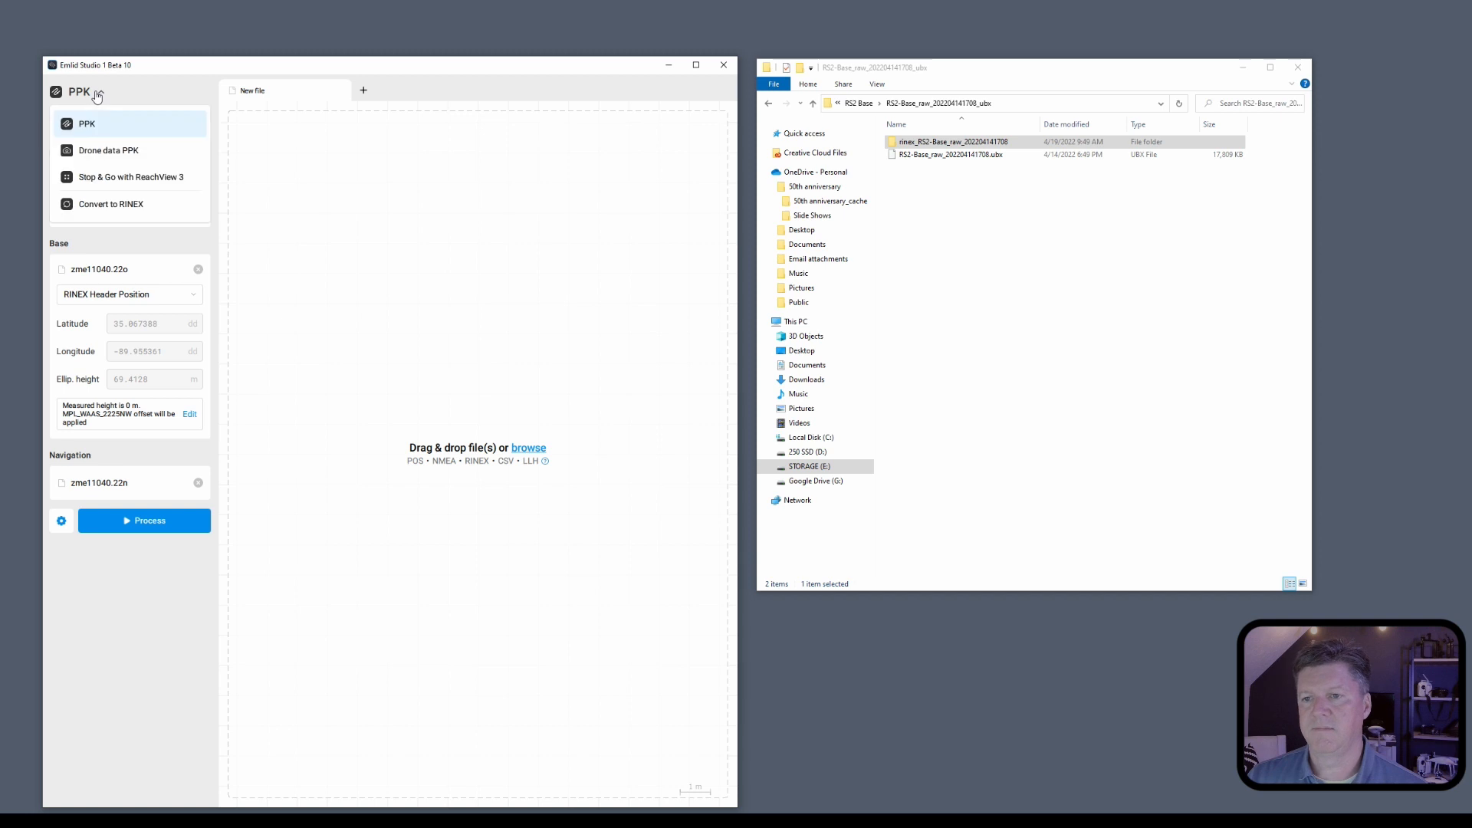
{"action": "left_click", "coordinate": [97, 93]}
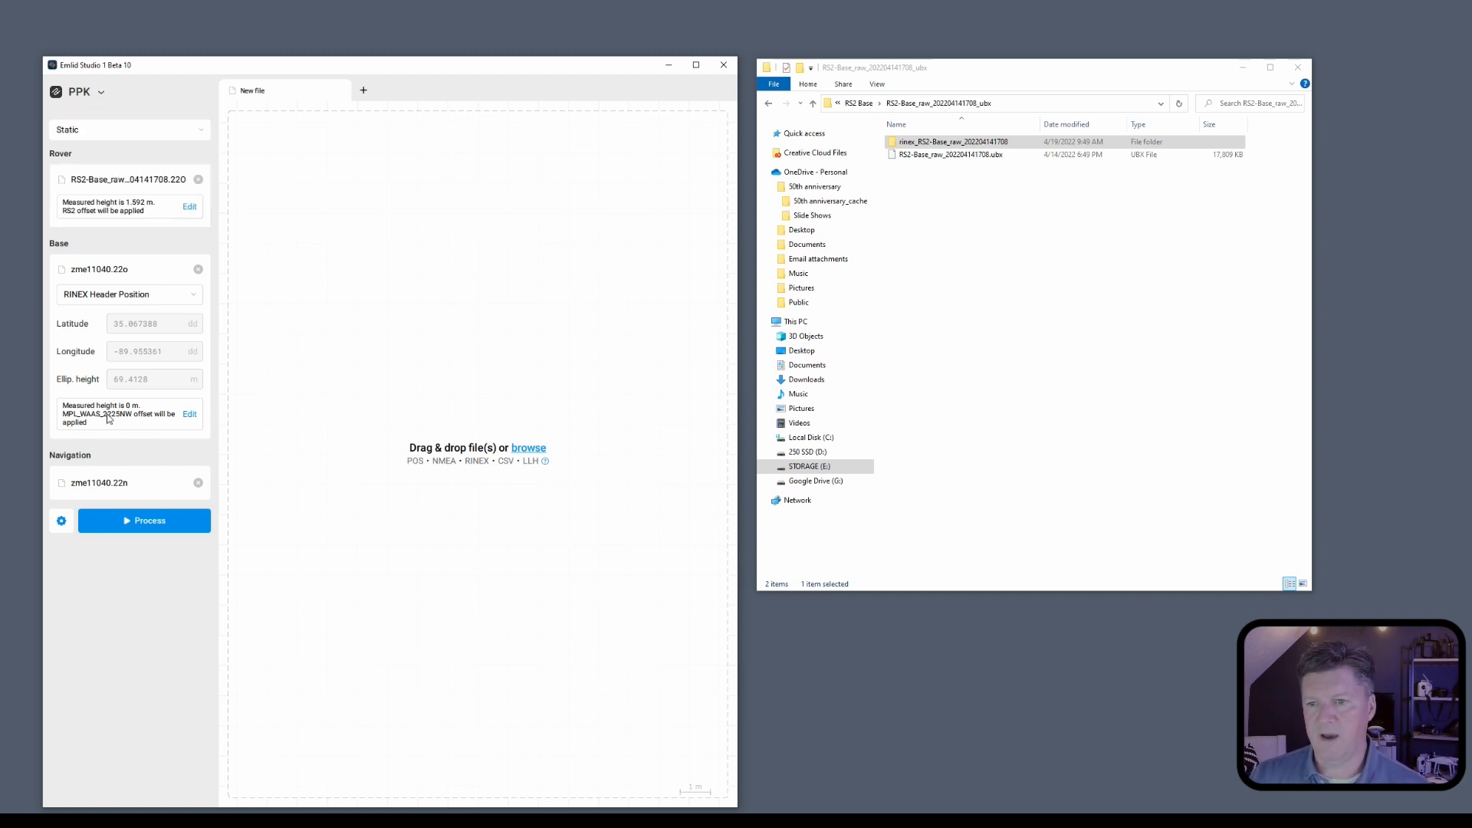
Open the post-processing settings for the static PPK job.
{"action": "left_click", "coordinate": [62, 523]}
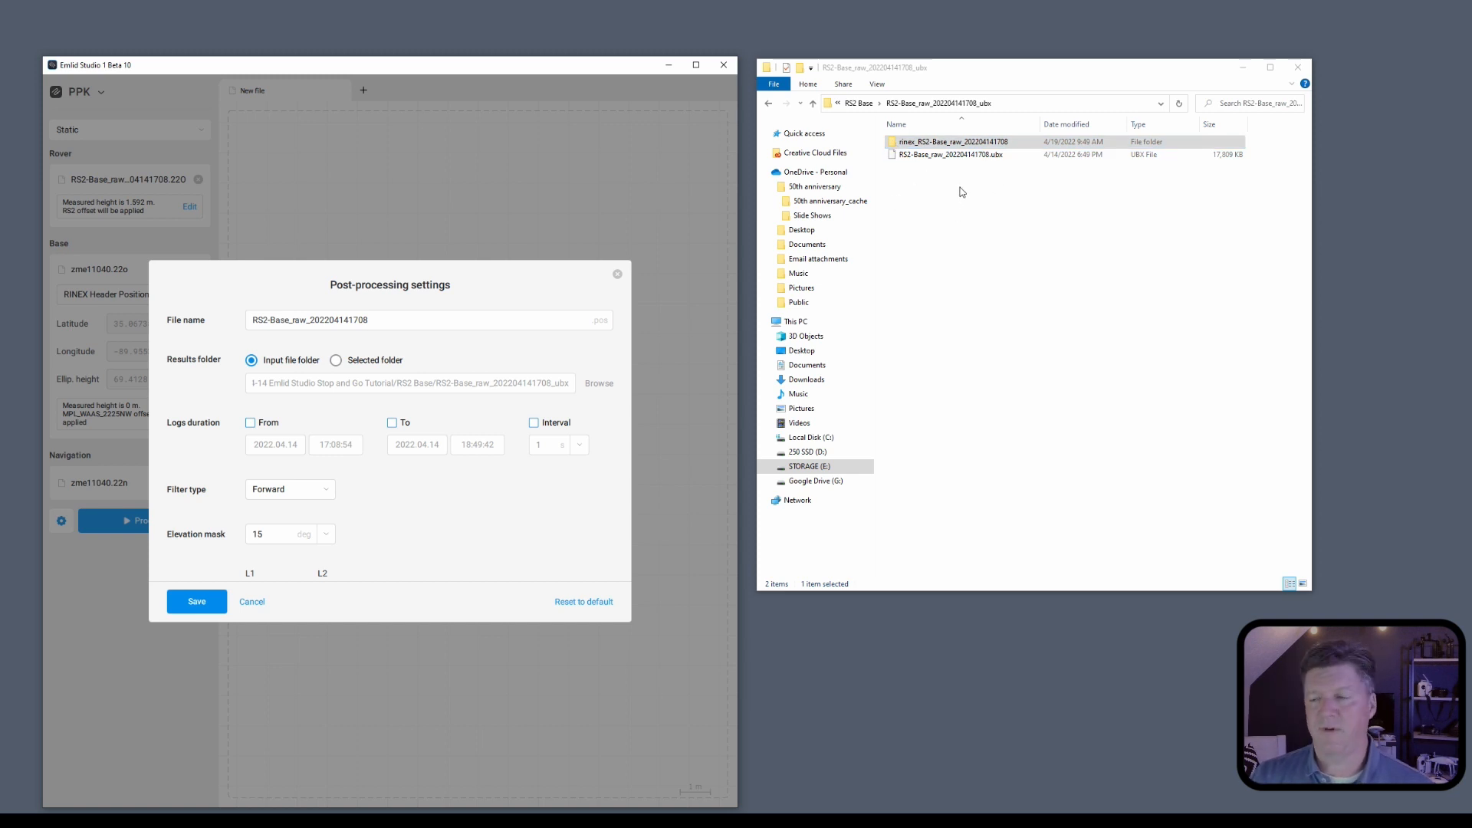
{"action": "left_click", "coordinate": [965, 157]}
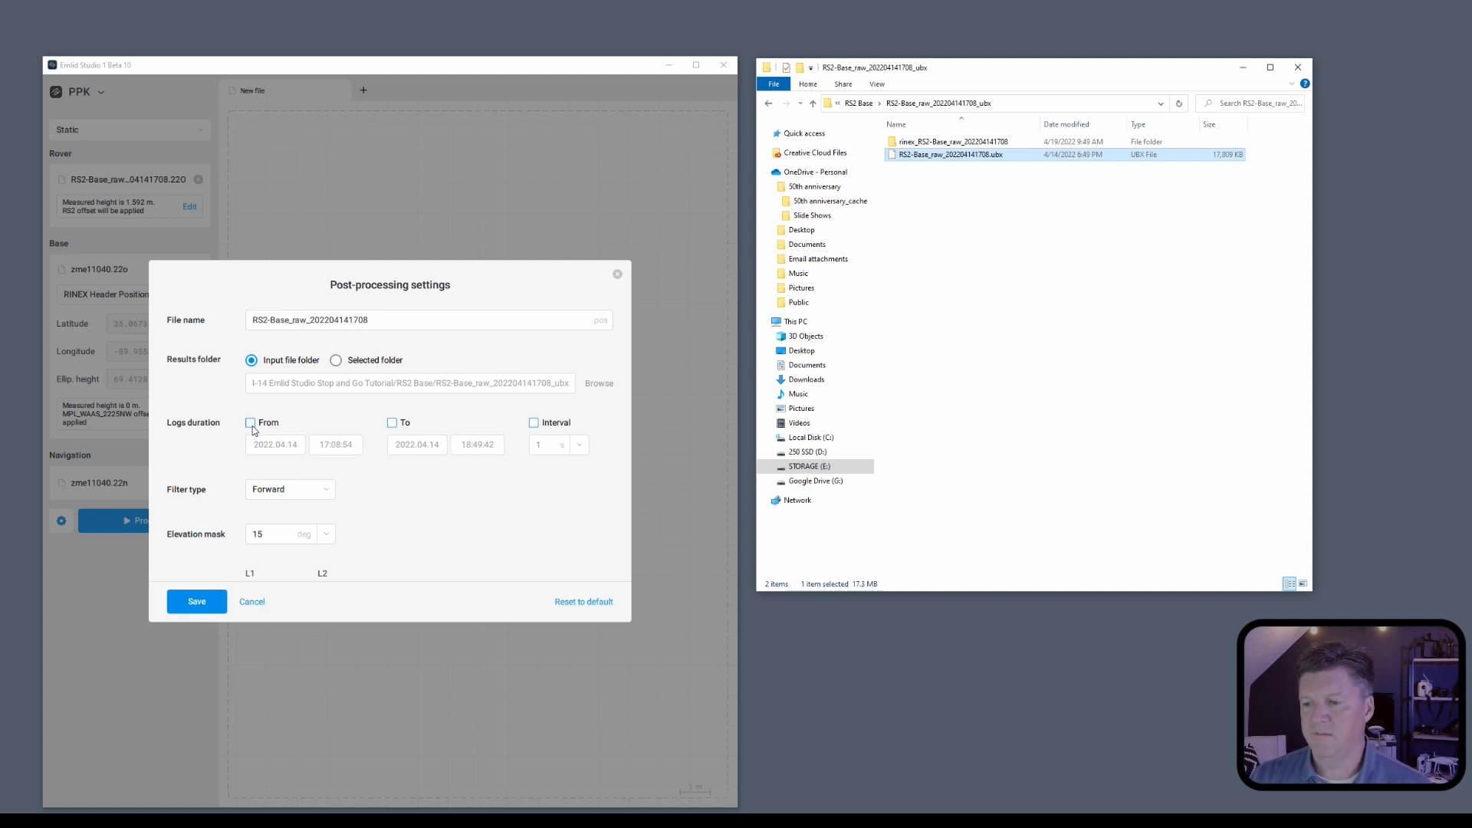
{"action": "left_click", "coordinate": [252, 425]}
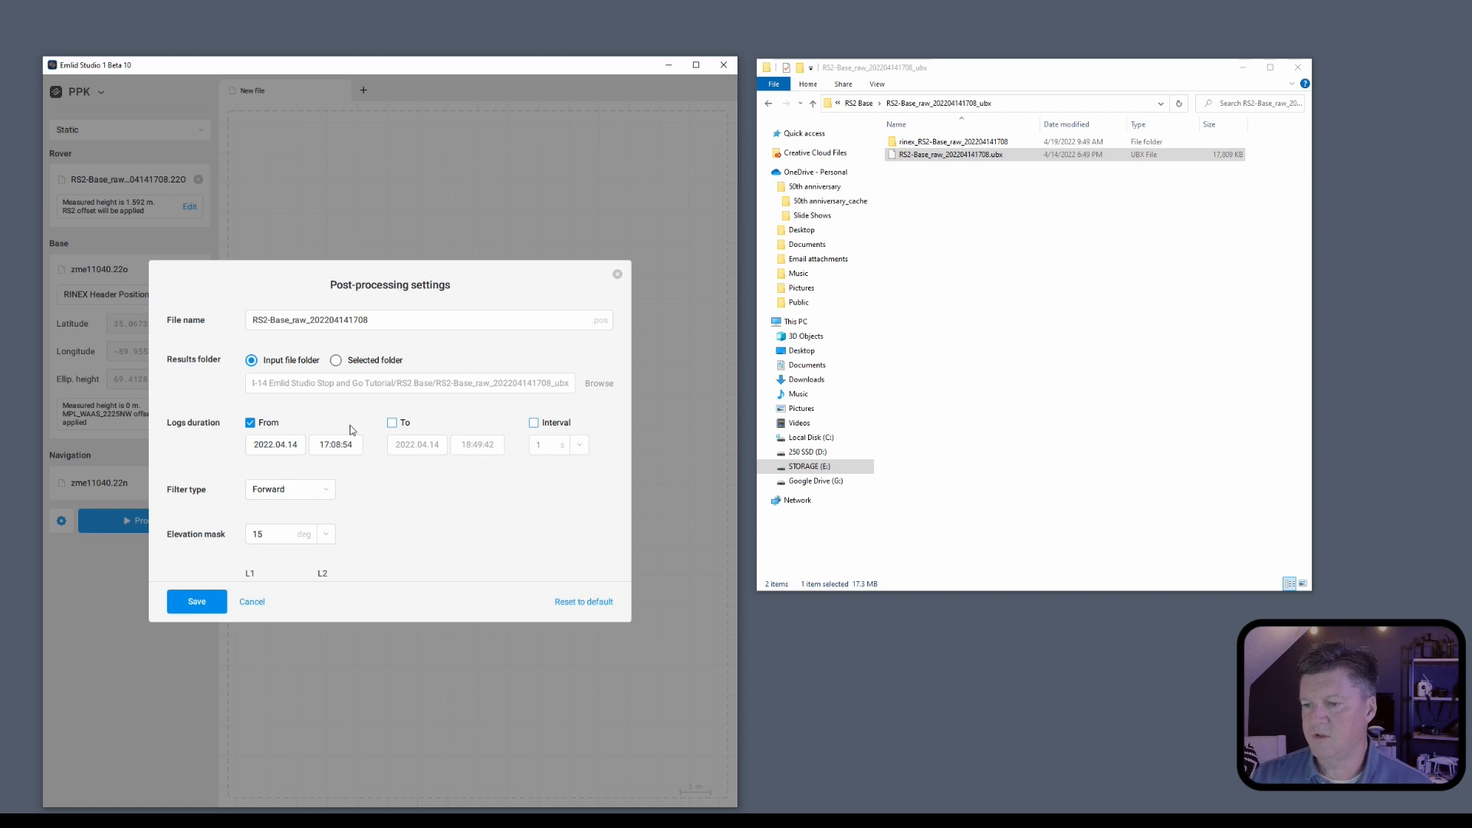
{"action": "left_click", "coordinate": [251, 425]}
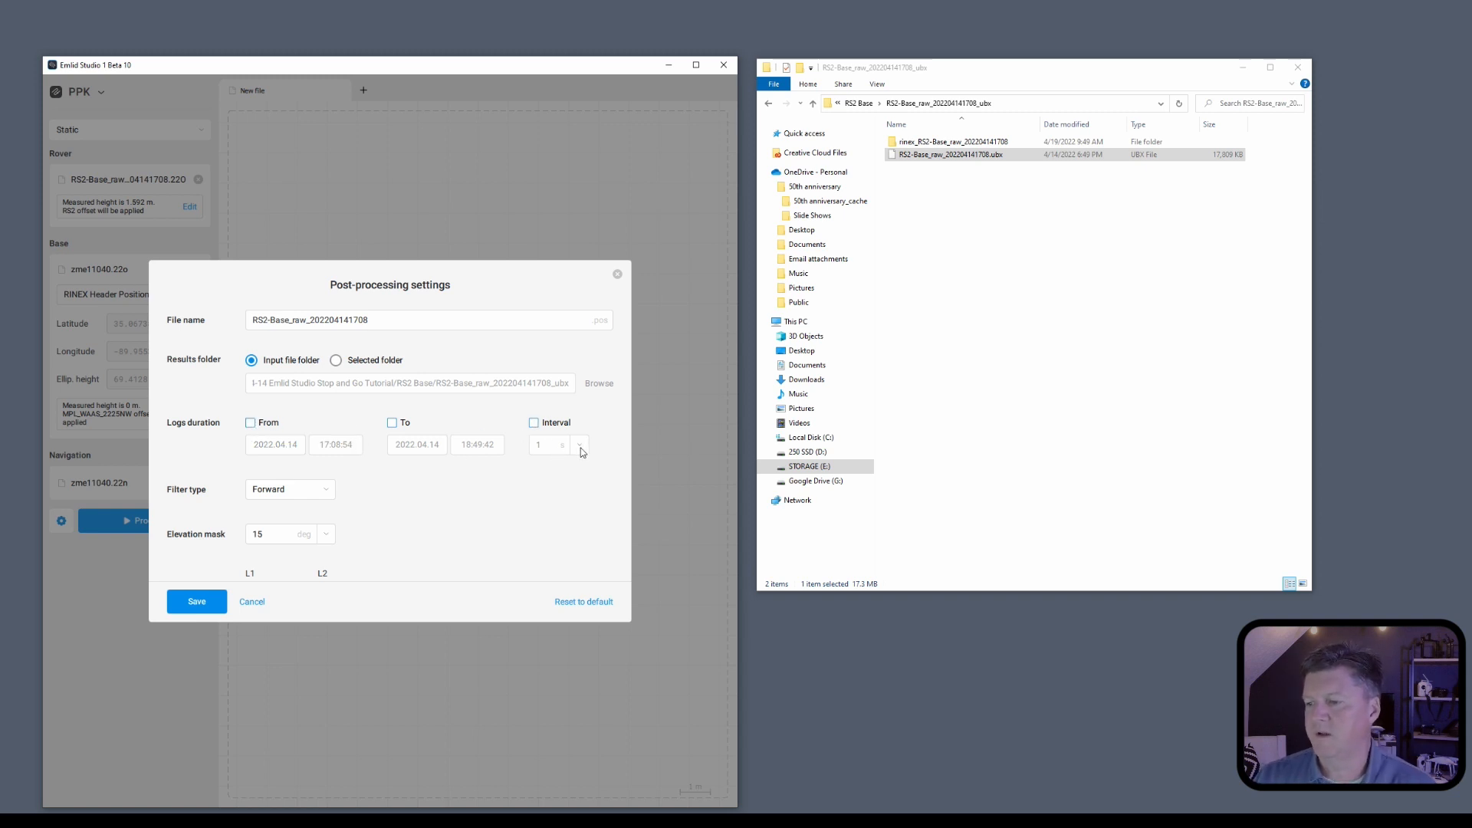
{"action": "left_click", "coordinate": [534, 422]}
{"action": "left_click", "coordinate": [581, 448]}
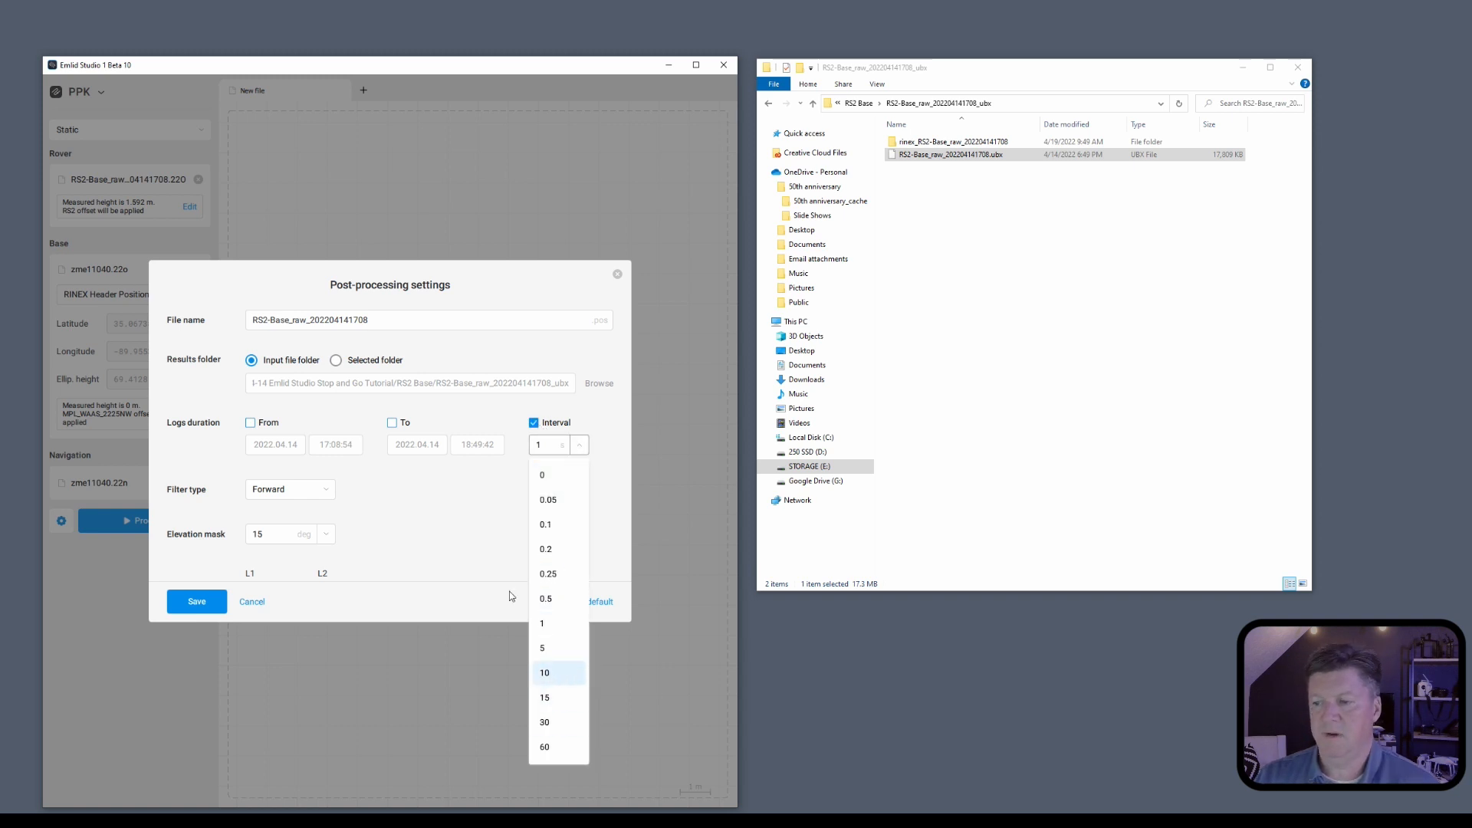
{"action": "left_click", "coordinate": [502, 557]}
{"action": "left_click", "coordinate": [535, 423]}
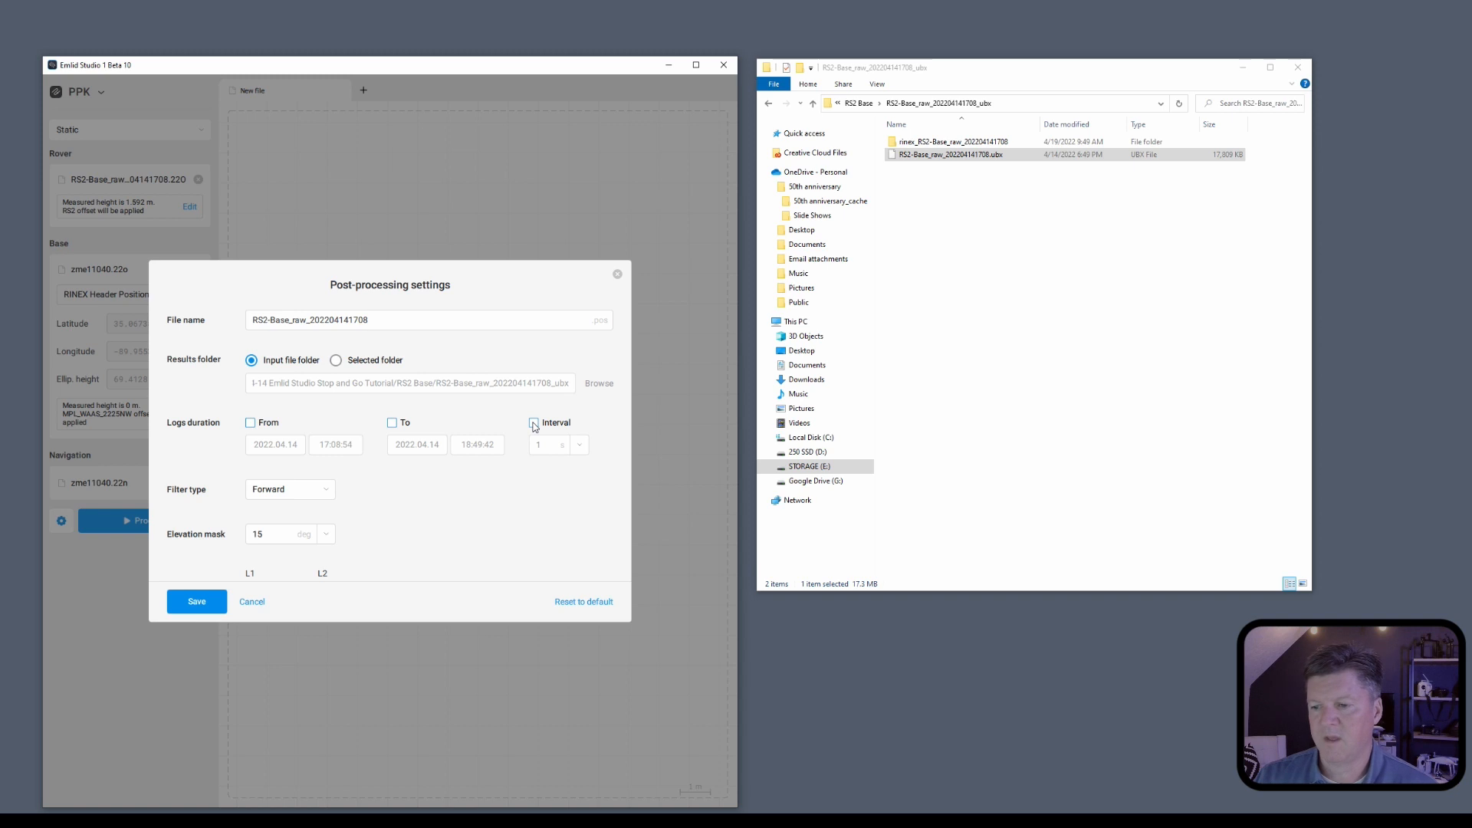
Set the GLONASS integer ambiguity resolution to Fix and Hold and save the post-processing settings.
{"action": "scroll", "coordinate": [455, 510], "scroll_direction": "down", "scroll_amount": 4}
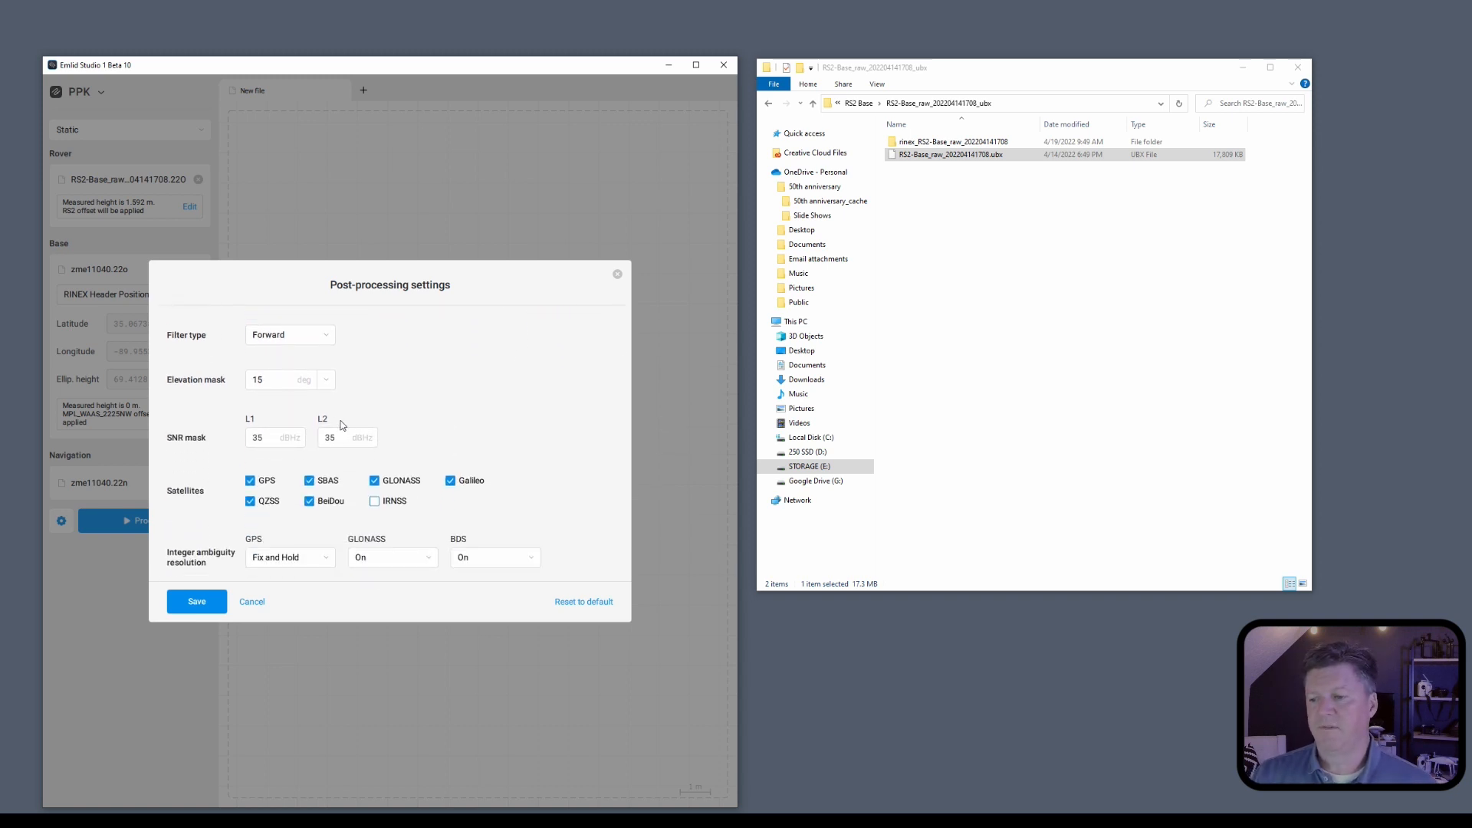
{"action": "scroll", "coordinate": [415, 471], "scroll_direction": "down", "scroll_amount": 3}
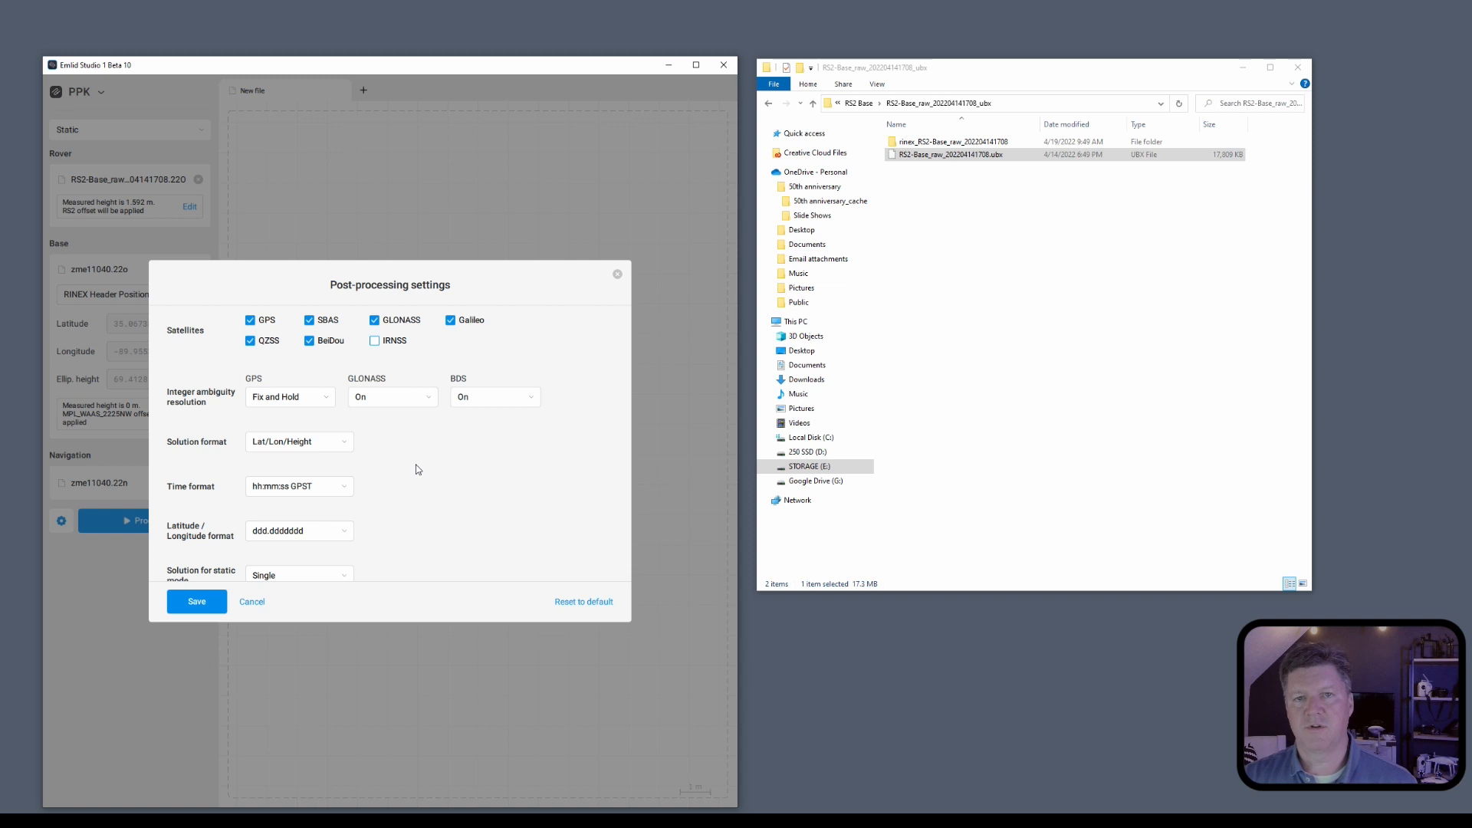
{"action": "left_click", "coordinate": [407, 397]}
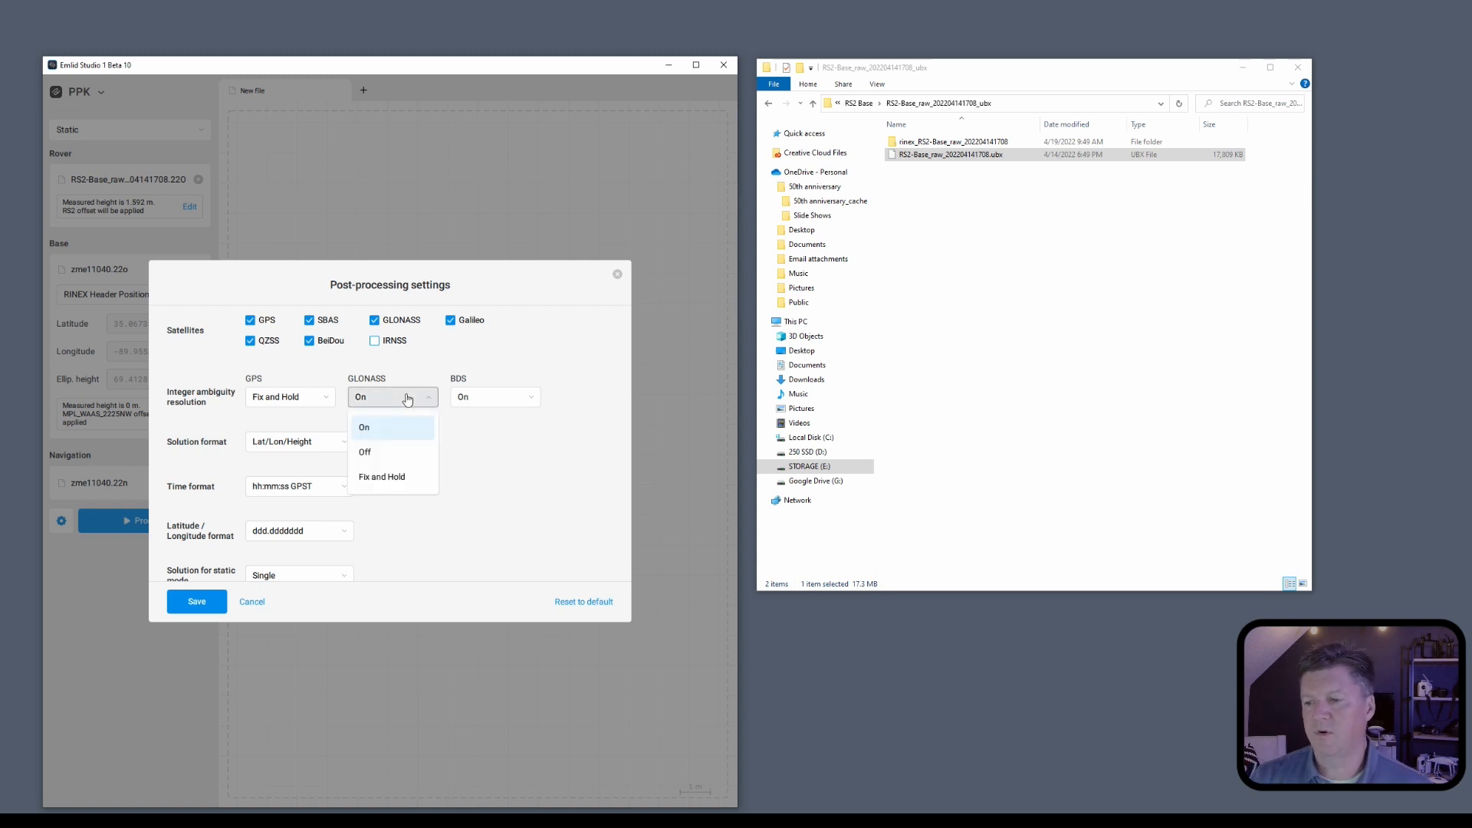
{"action": "left_click", "coordinate": [390, 477]}
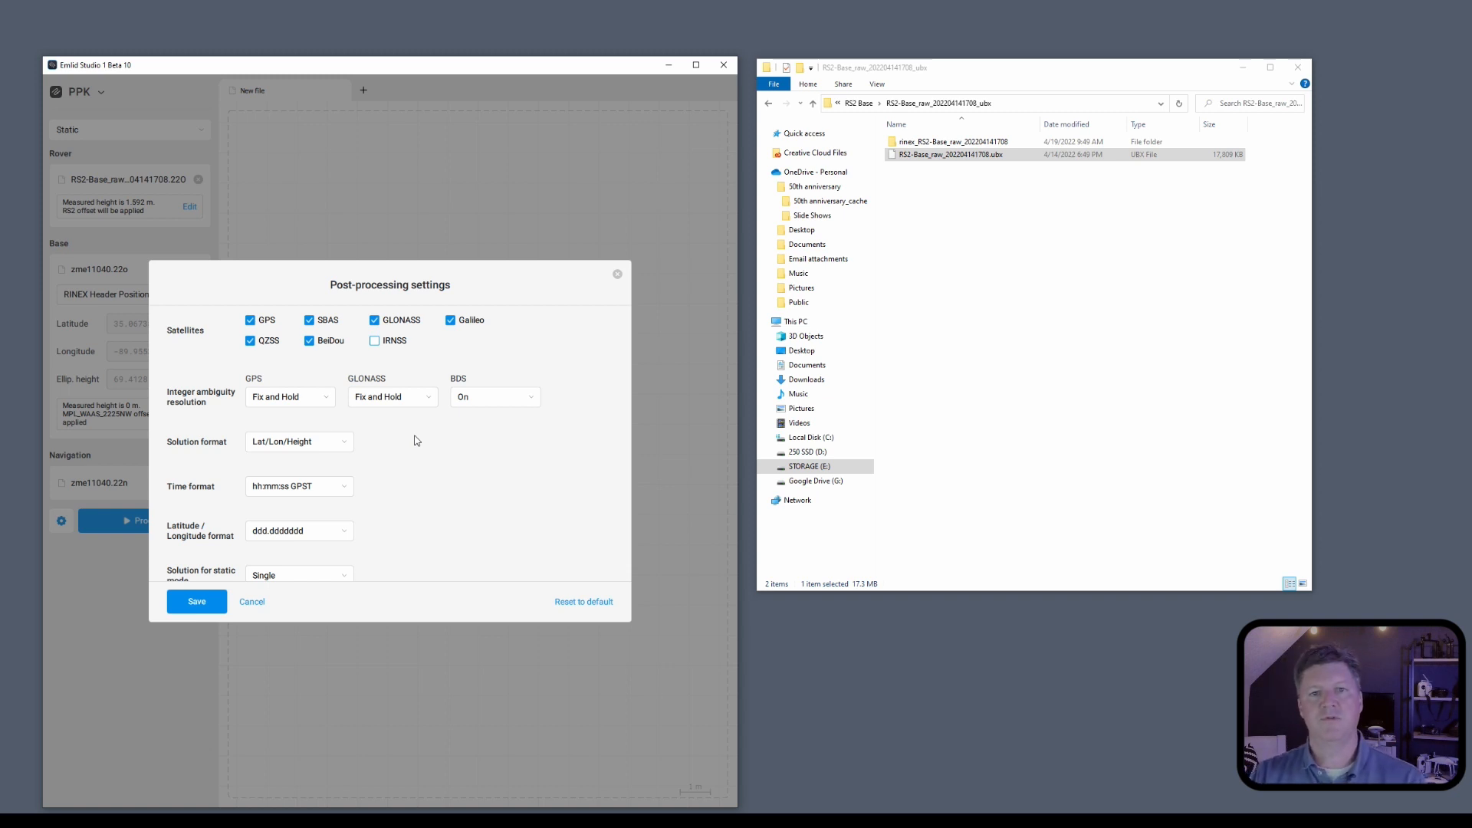
{"action": "left_click", "coordinate": [415, 399]}
{"action": "left_click", "coordinate": [454, 436]}
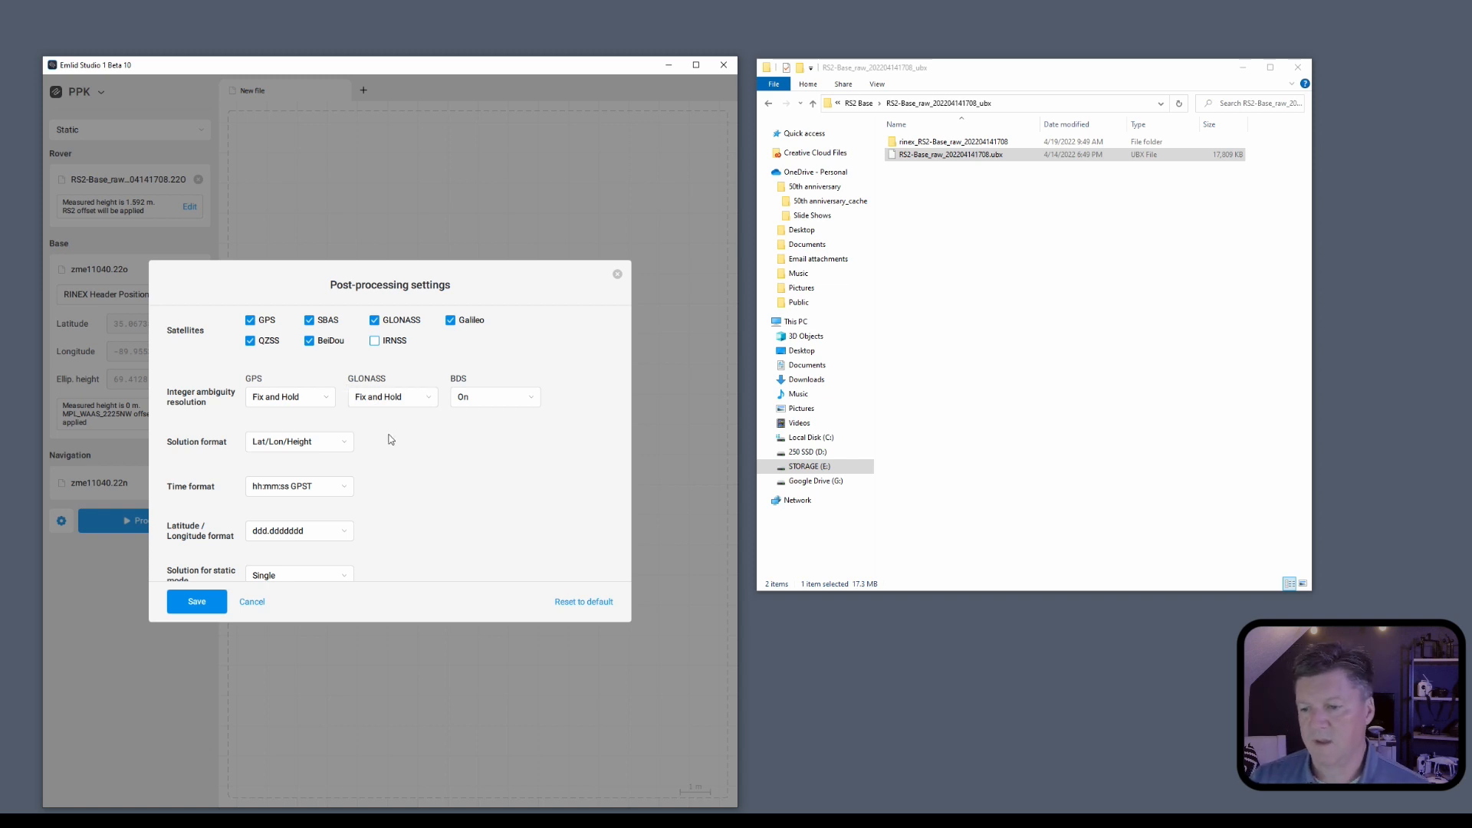
{"action": "scroll", "coordinate": [384, 499], "scroll_direction": "down", "scroll_amount": 1}
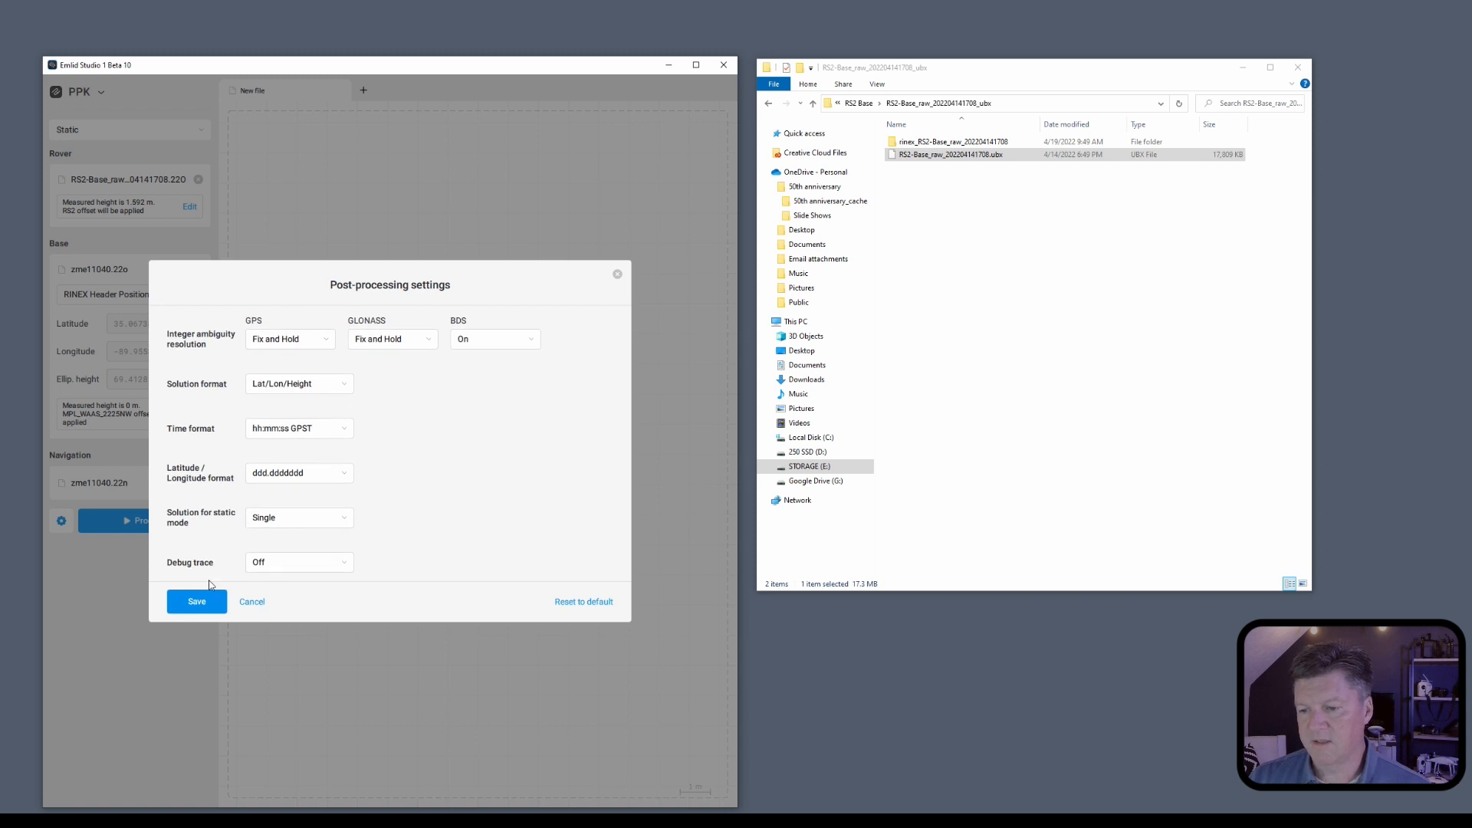
{"action": "left_click", "coordinate": [201, 603]}
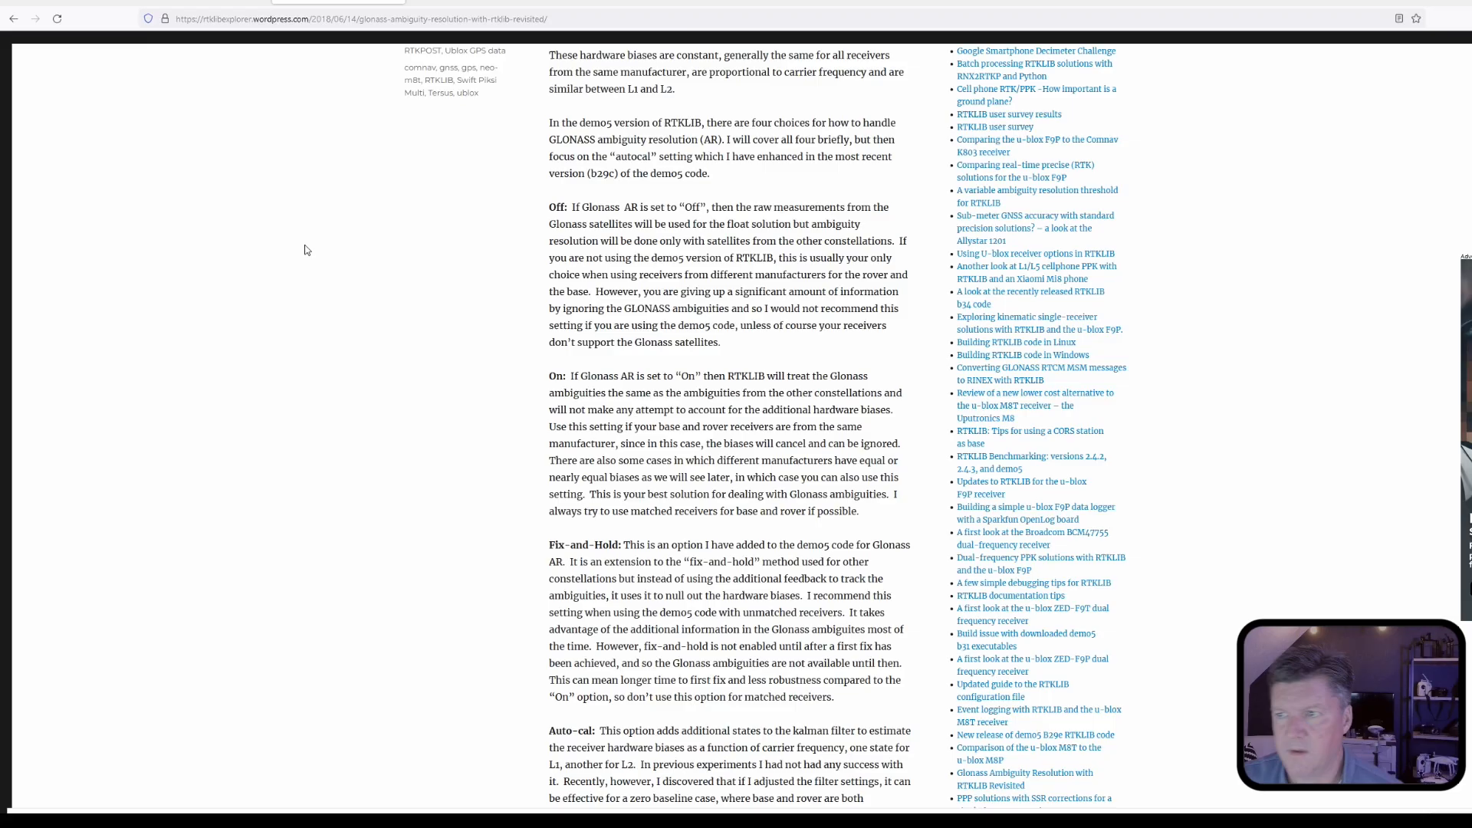
Read the explanation of the GLONASS ambiguity resolution options in the rtklibexplorer article in the browser.
{"action": "scroll", "coordinate": [304, 250], "scroll_direction": "up", "scroll_amount": 8}
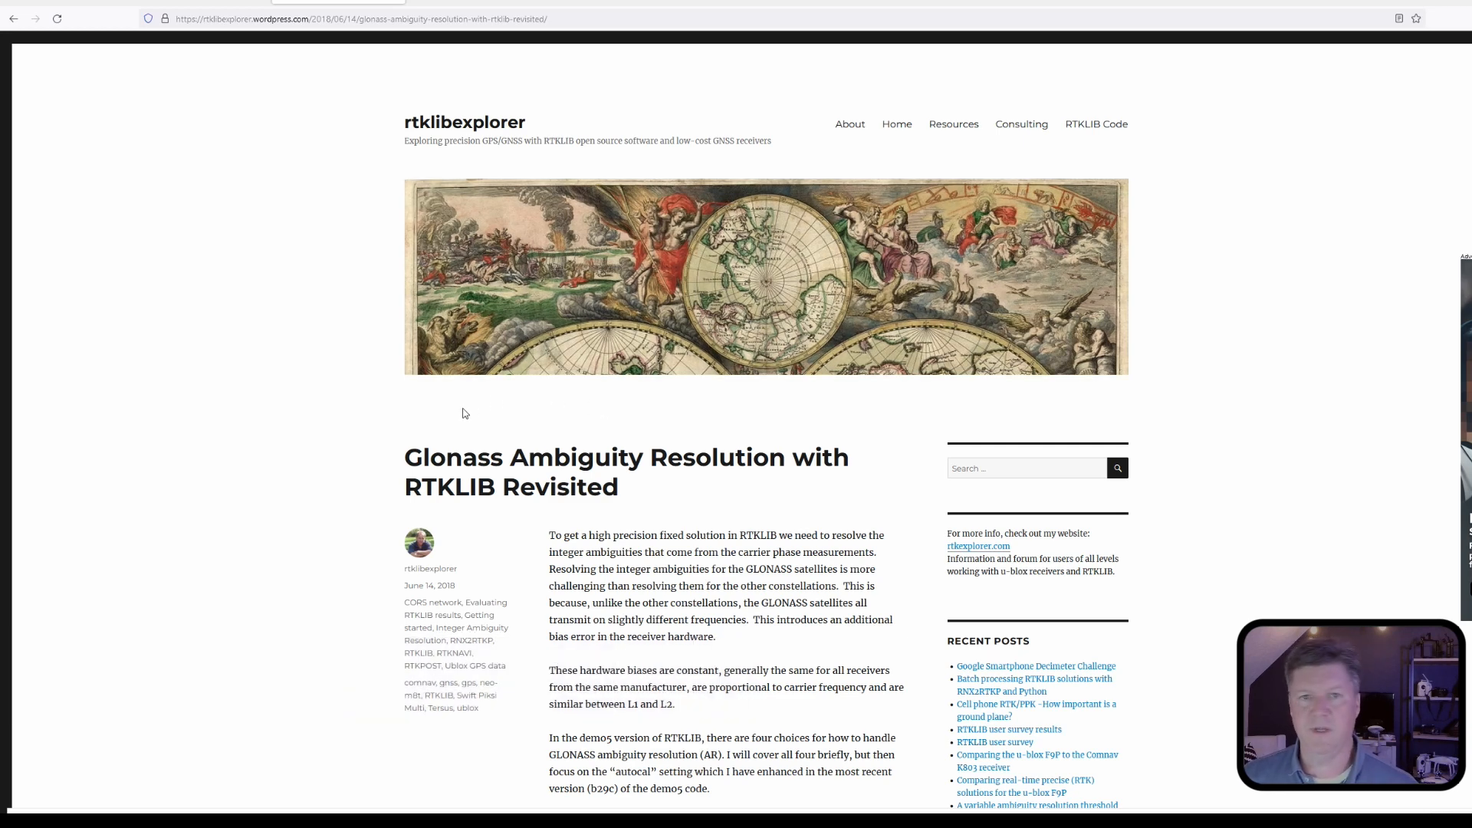
{"action": "scroll", "coordinate": [701, 512], "scroll_direction": "down", "scroll_amount": 4}
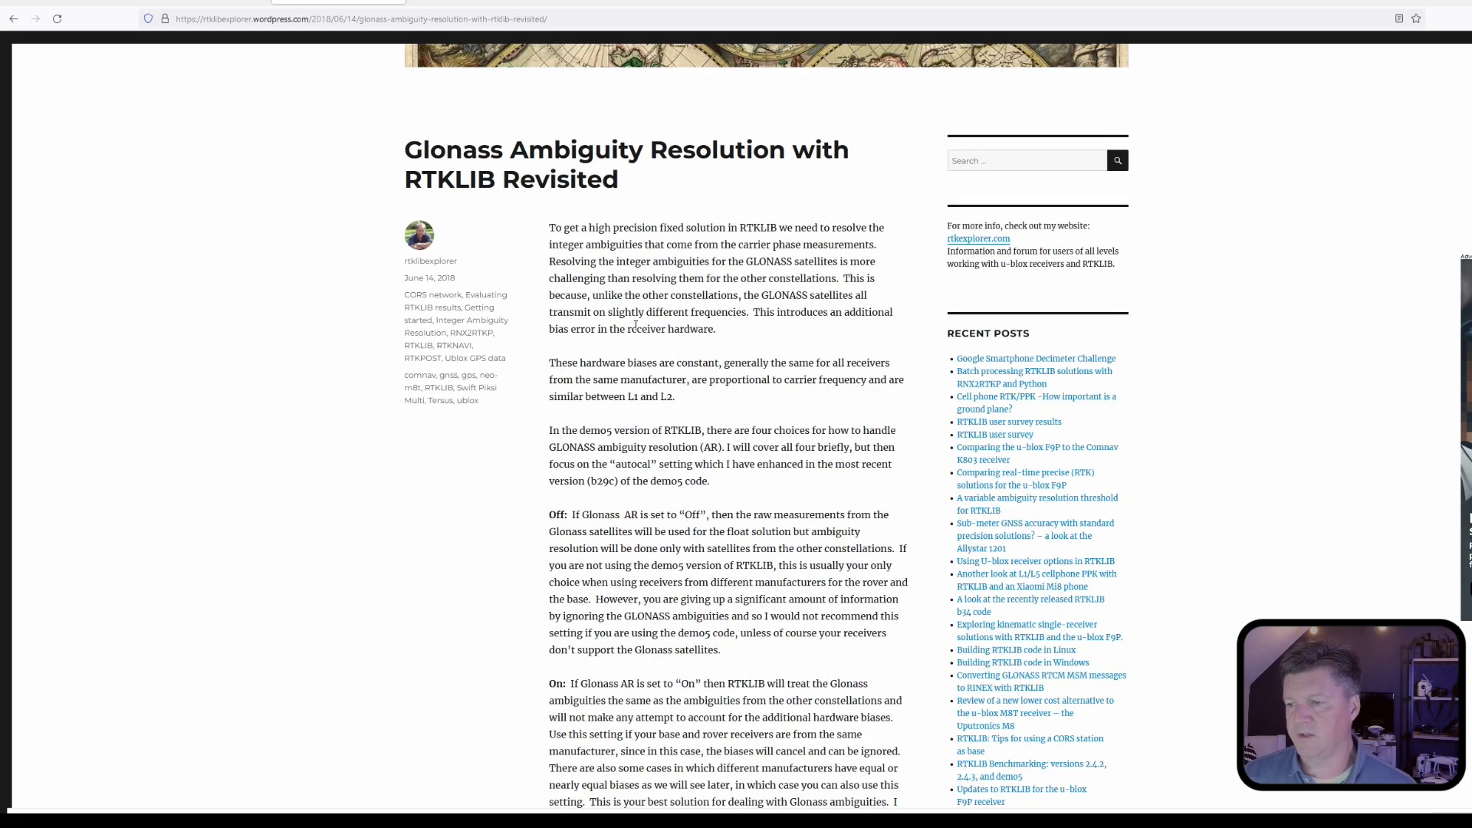
{"action": "scroll", "coordinate": [636, 325], "scroll_direction": "down", "scroll_amount": 4}
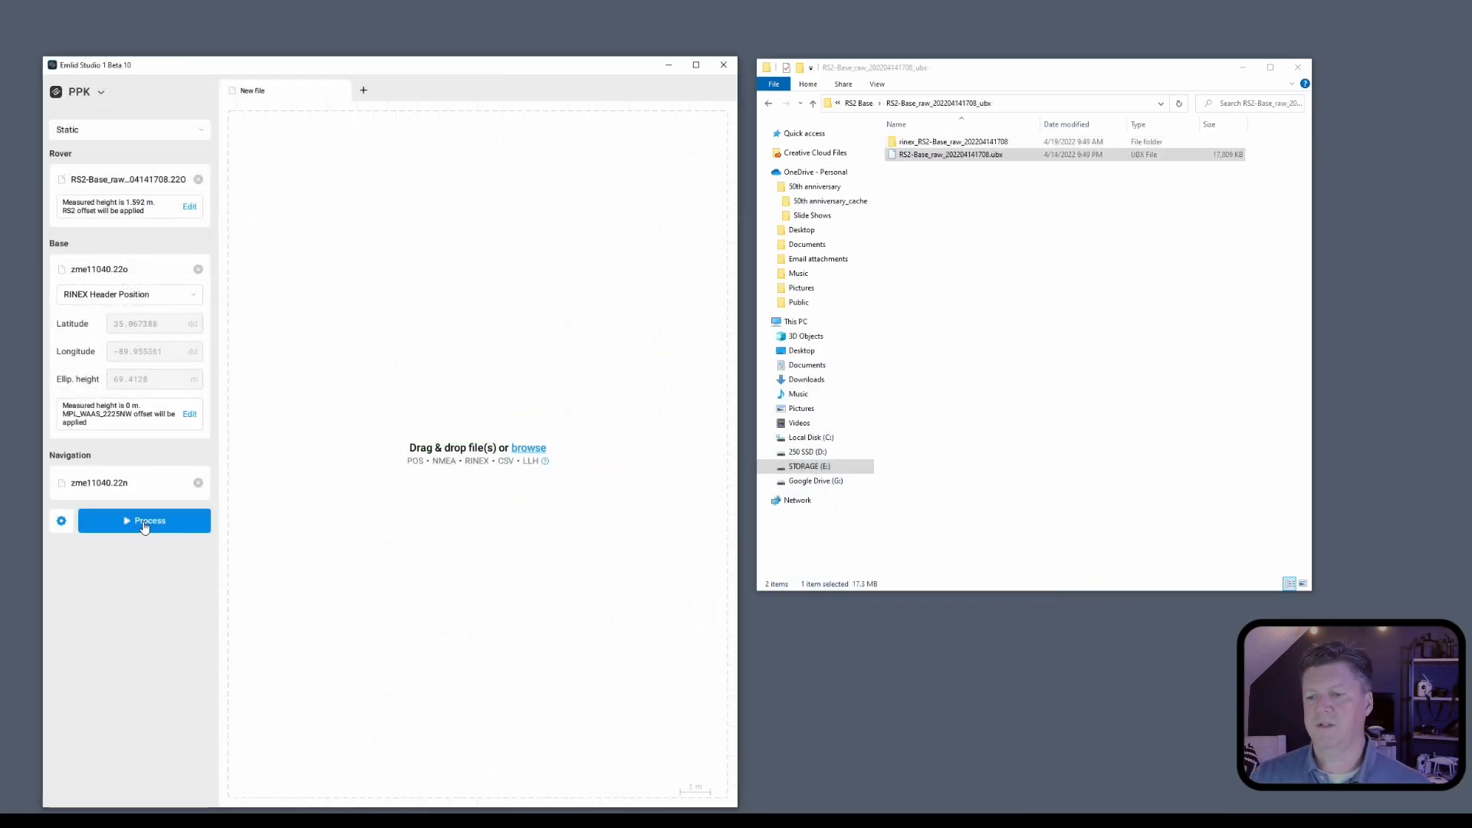
Process the static PPK job, open the resulting RS2-Base_raw_202204141708.pos in Notepad and highlight the solved latitude, longitude and height.
{"action": "left_click", "coordinate": [145, 524]}
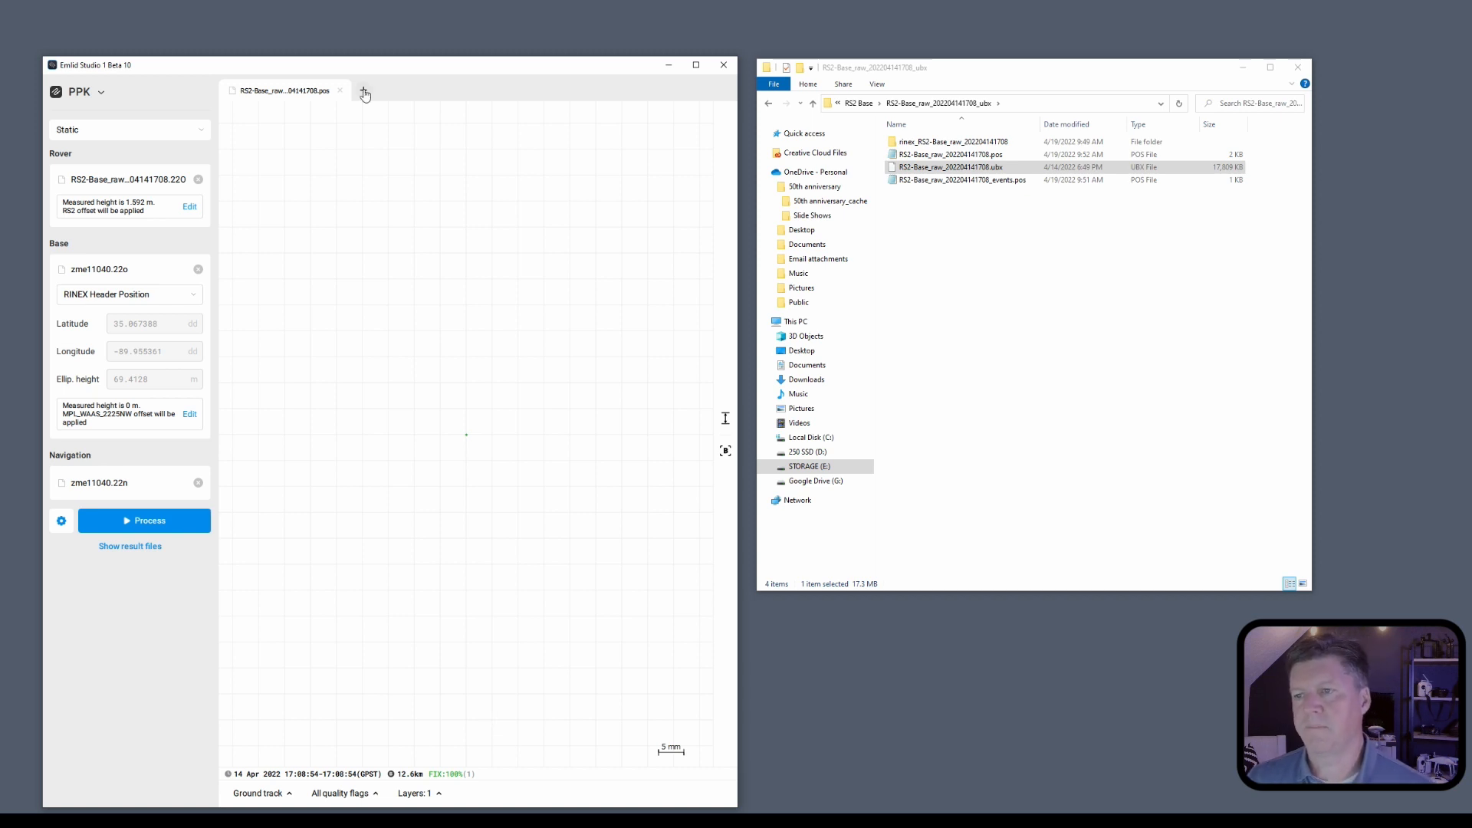
{"action": "left_click", "coordinate": [972, 156]}
{"action": "double_click", "coordinate": [972, 156]}
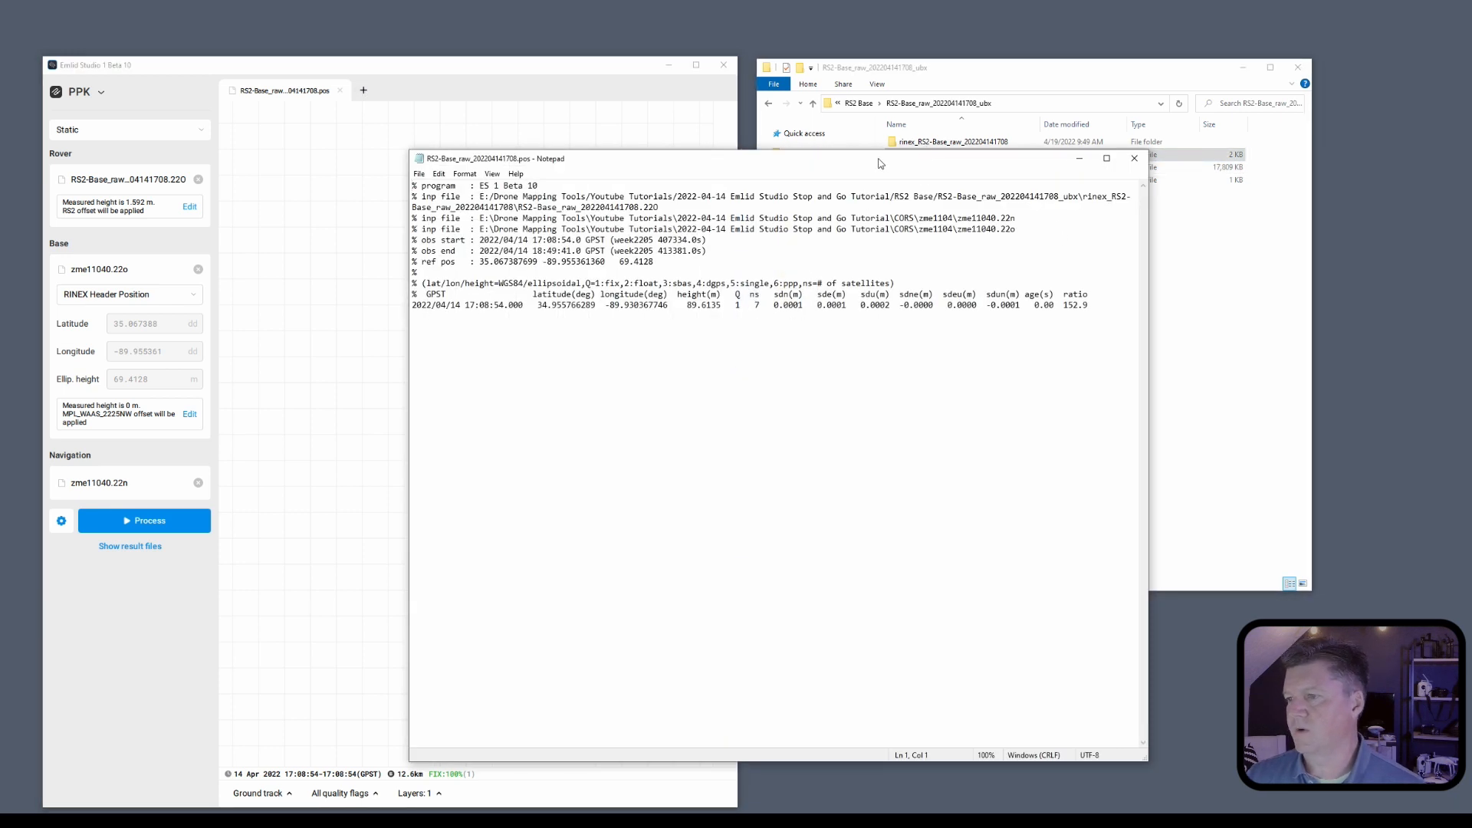
{"action": "left_click_drag", "start_coordinate": [827, 164], "coordinate": [1178, 214]}
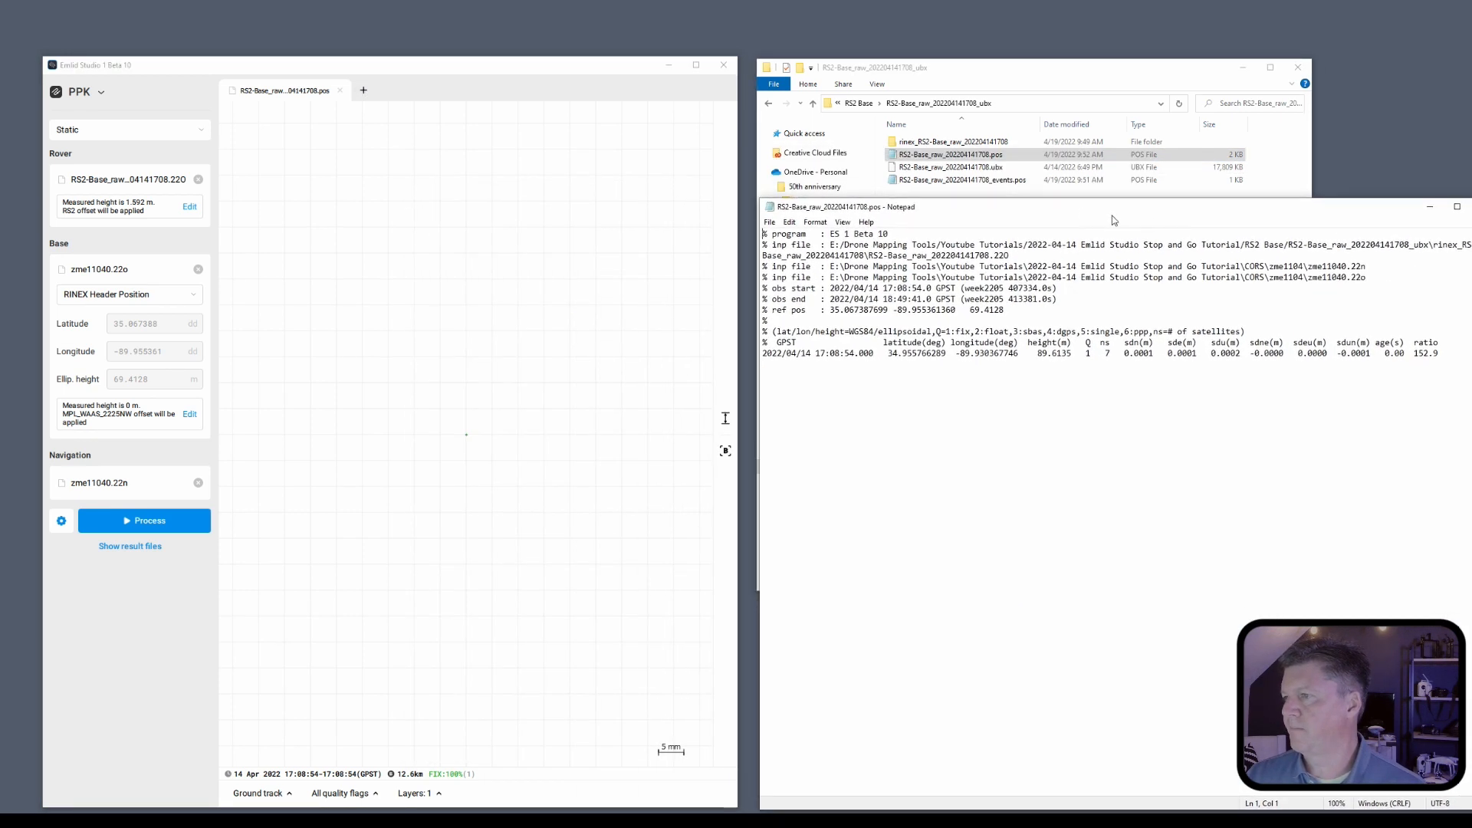
{"action": "left_click", "coordinate": [979, 157]}
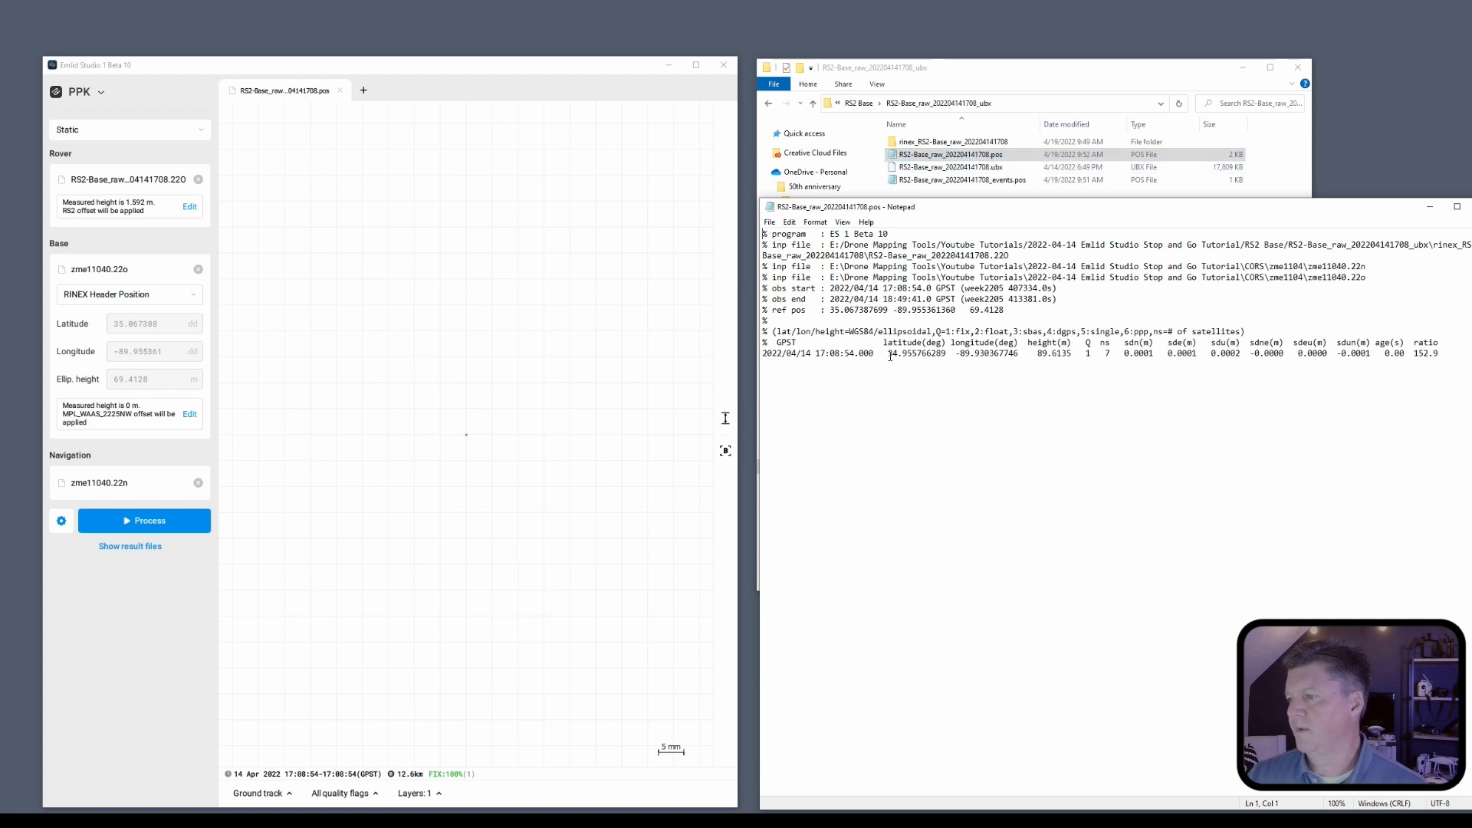
{"action": "left_click_drag", "start_coordinate": [889, 355], "coordinate": [1073, 356]}
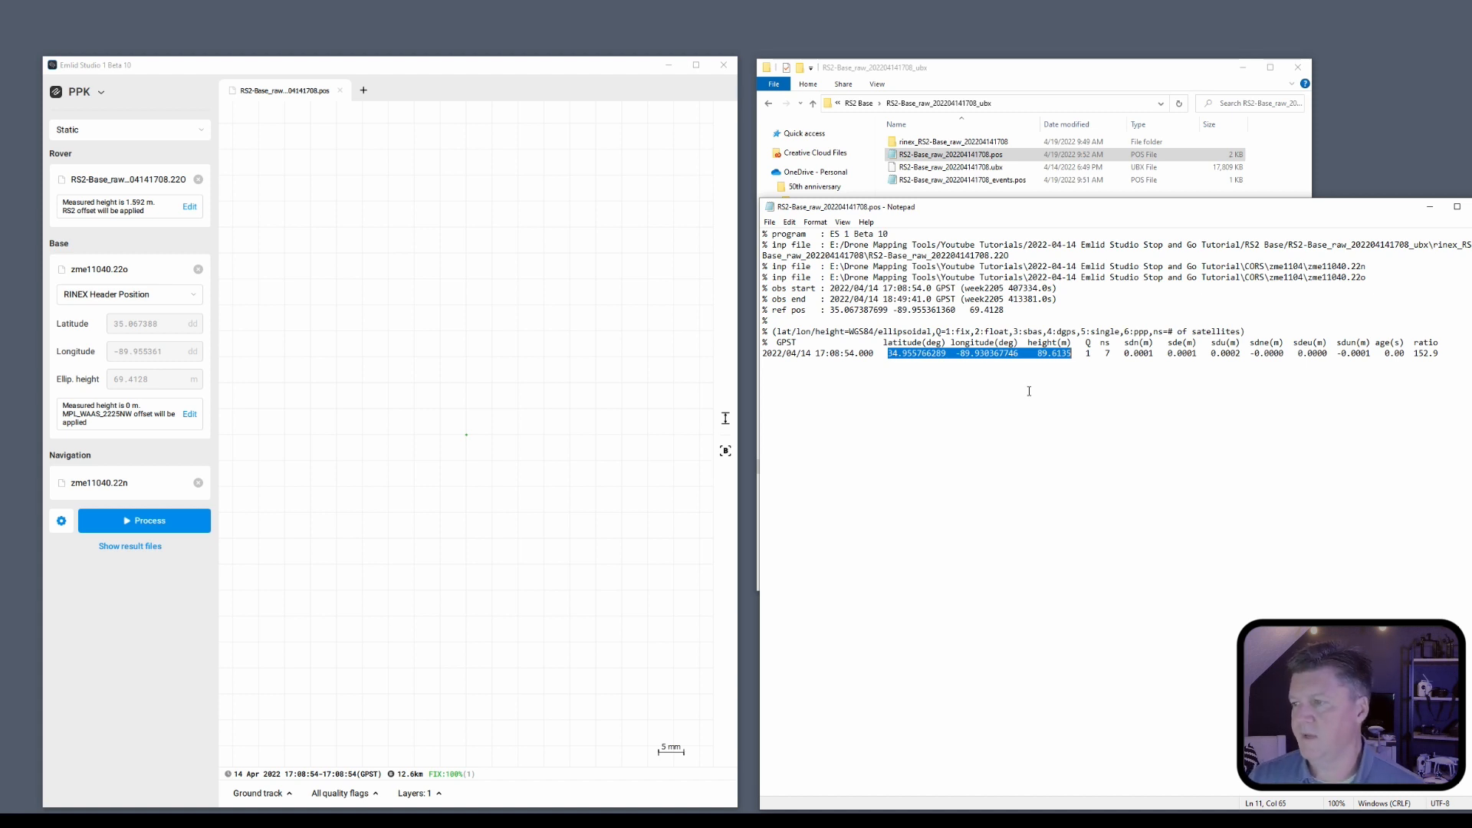
Add an empty plot tab, show the base log's RINEX folder and switch the workflow to Stop & Go with RV3.
{"action": "left_click", "coordinate": [364, 90]}
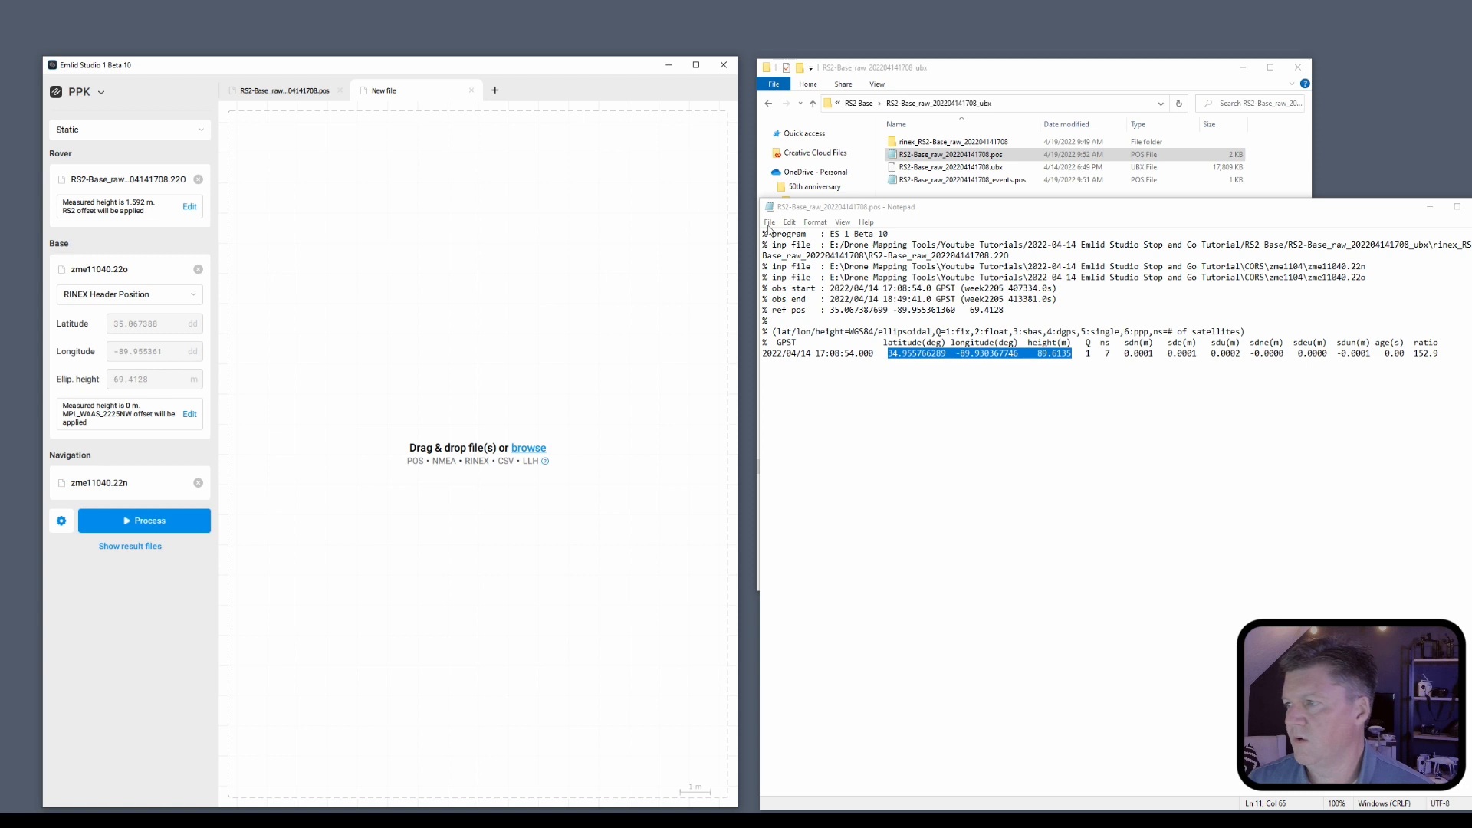
{"action": "left_click", "coordinate": [1432, 207]}
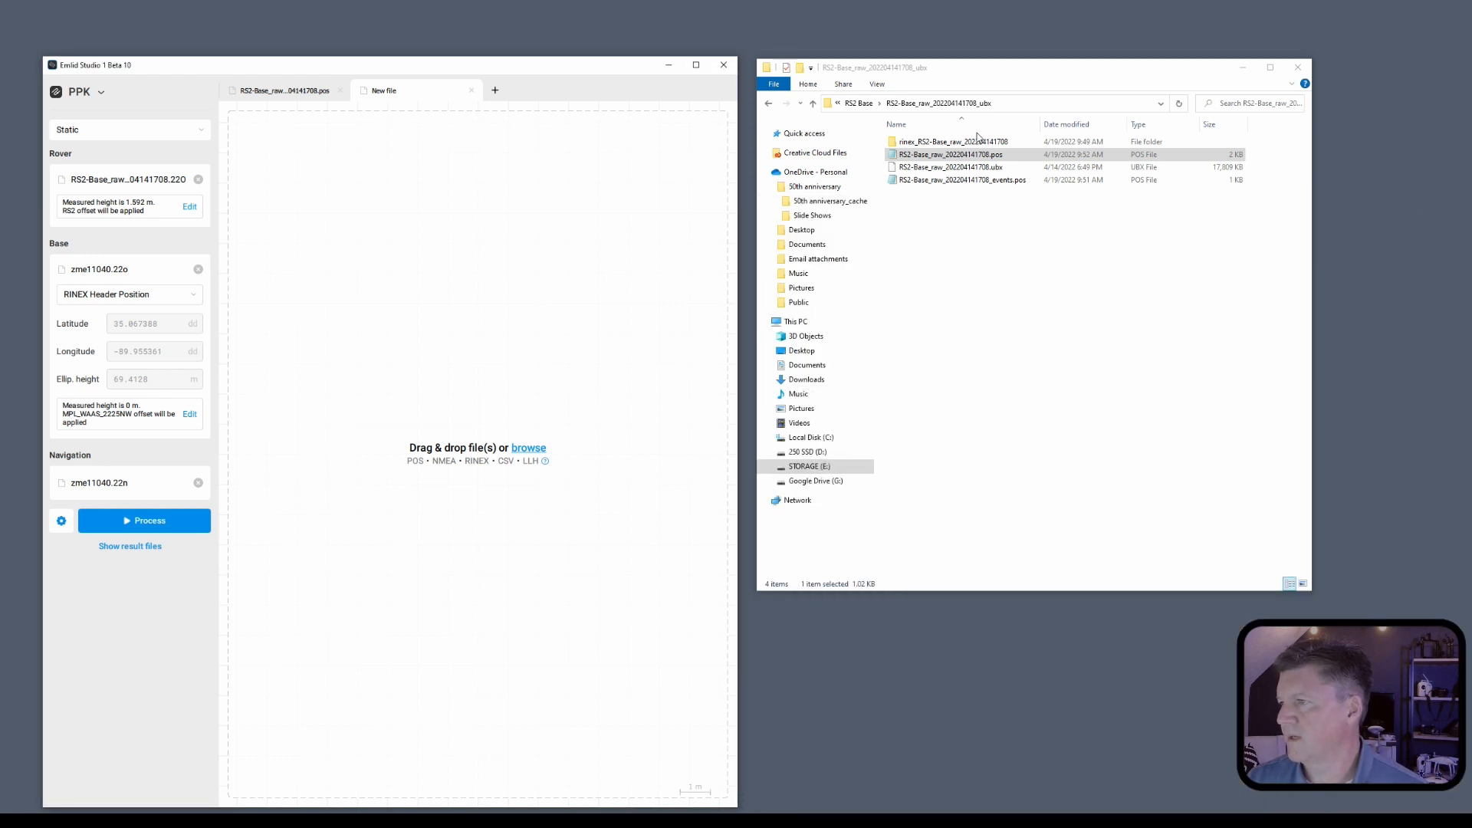
{"action": "double_click", "coordinate": [937, 144]}
{"action": "left_click", "coordinate": [85, 91]}
{"action": "left_click", "coordinate": [113, 178]}
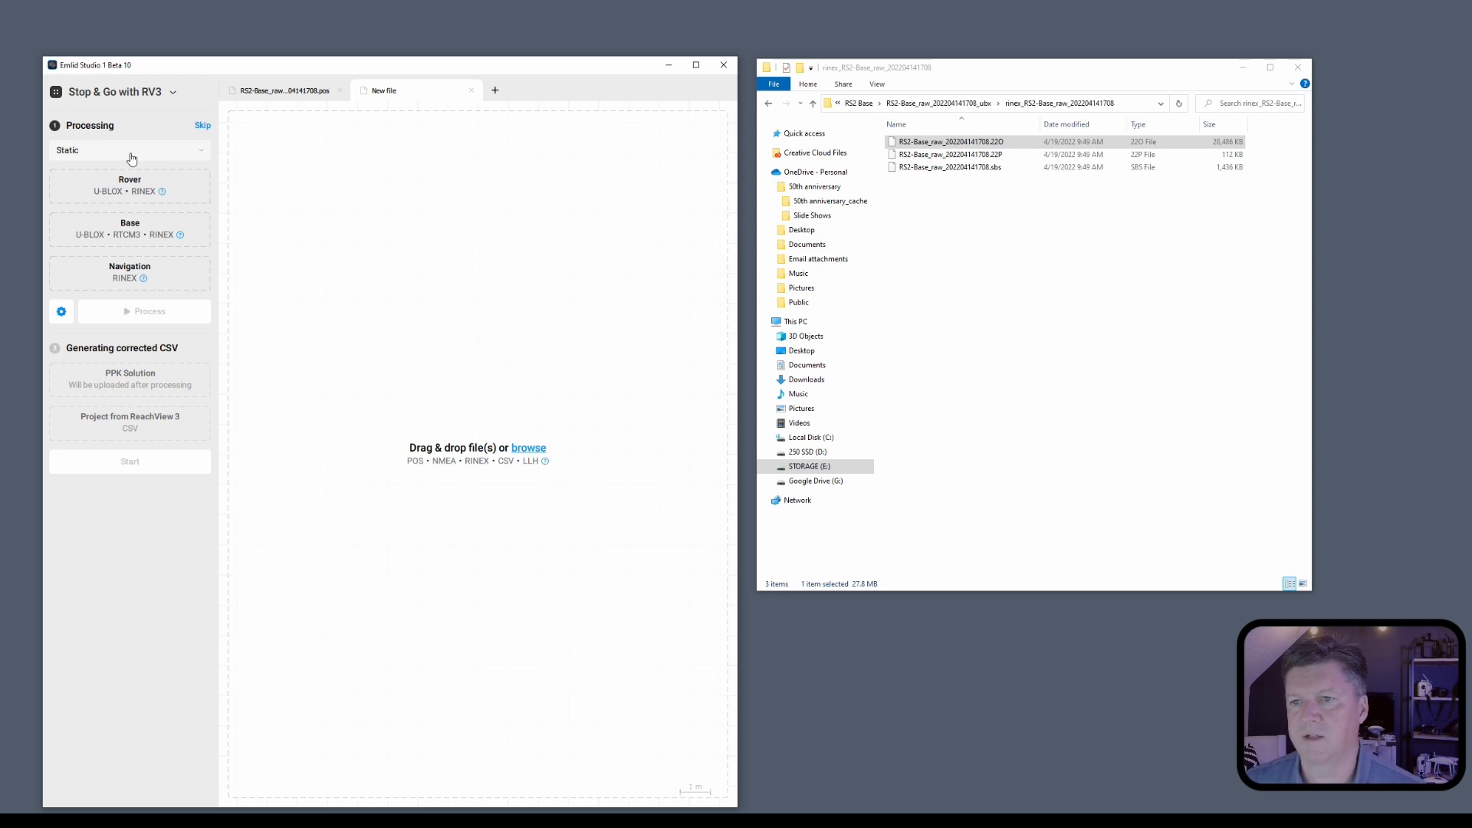
Load RS2-Base_raw_202204141708.22O as the base file and RS2-Base_raw_202204141708.22P as the navigation file.
{"action": "left_click", "coordinate": [954, 144]}
{"action": "left_click_drag", "start_coordinate": [954, 144], "coordinate": [134, 245]}
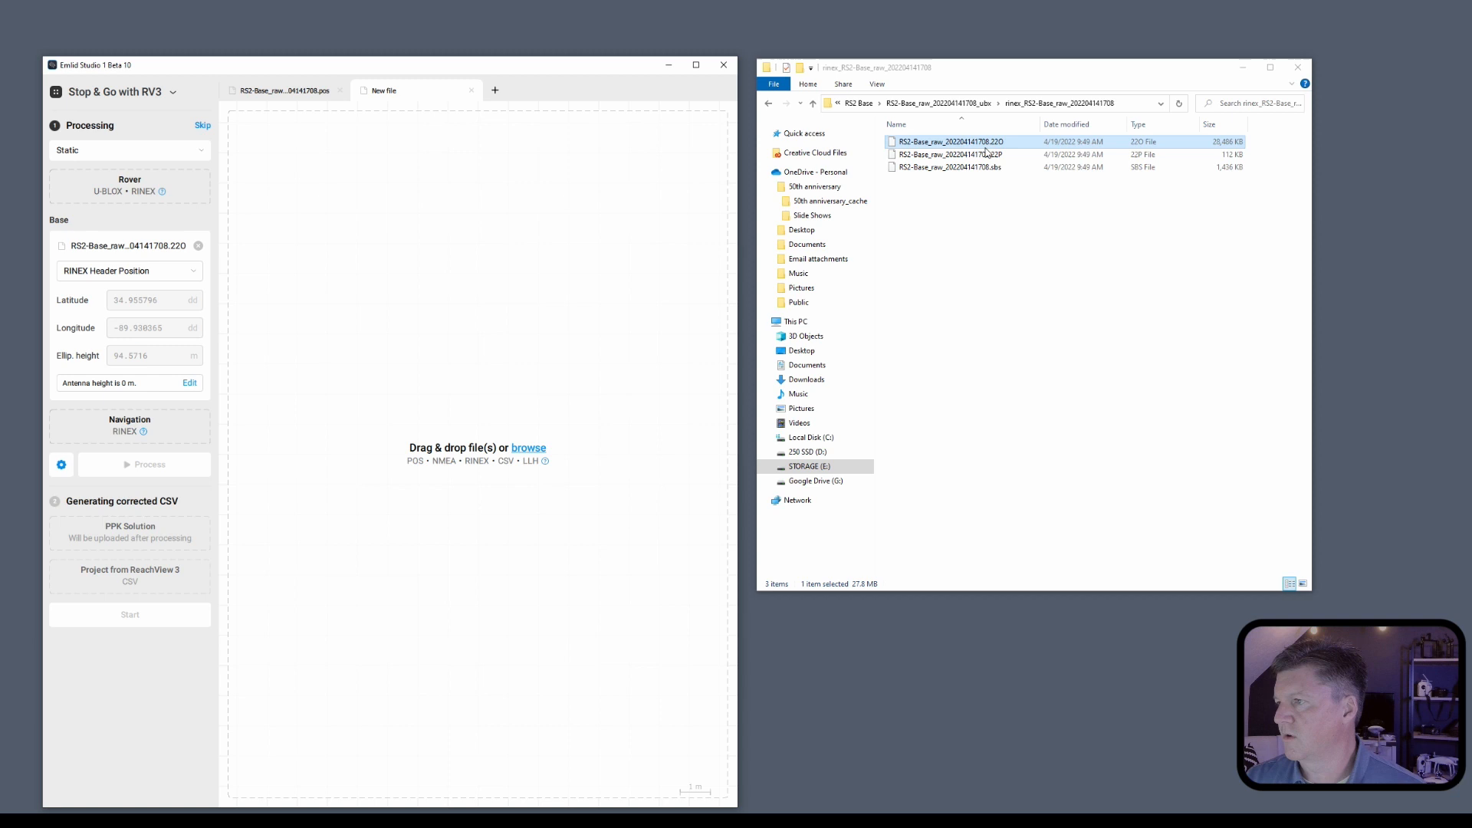
{"action": "left_click_drag", "start_coordinate": [980, 157], "coordinate": [141, 439]}
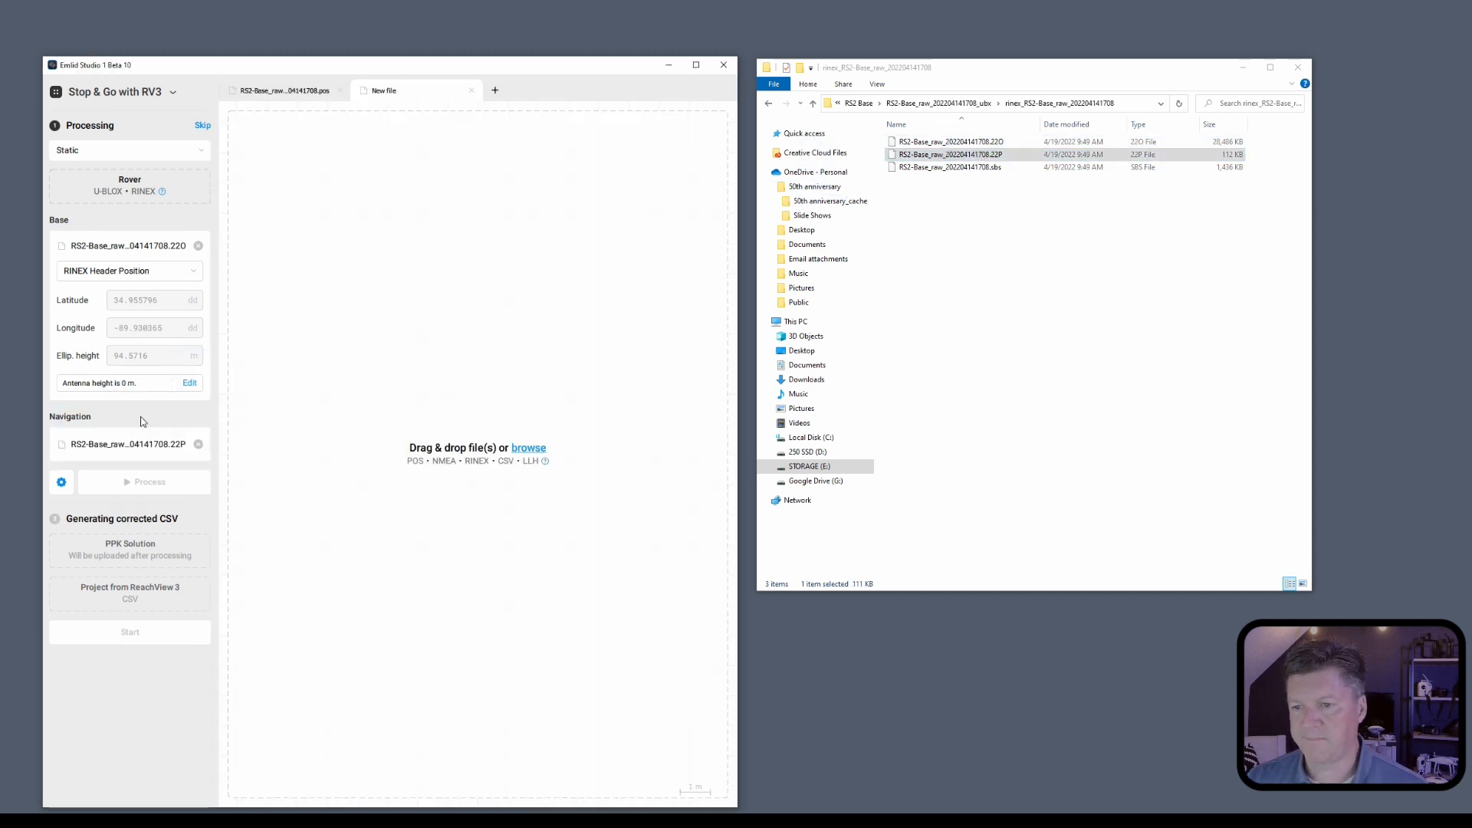
Set the base antenna's receiver to RS2 with a measured height of 1.592 m and save.
{"action": "left_click", "coordinate": [191, 386]}
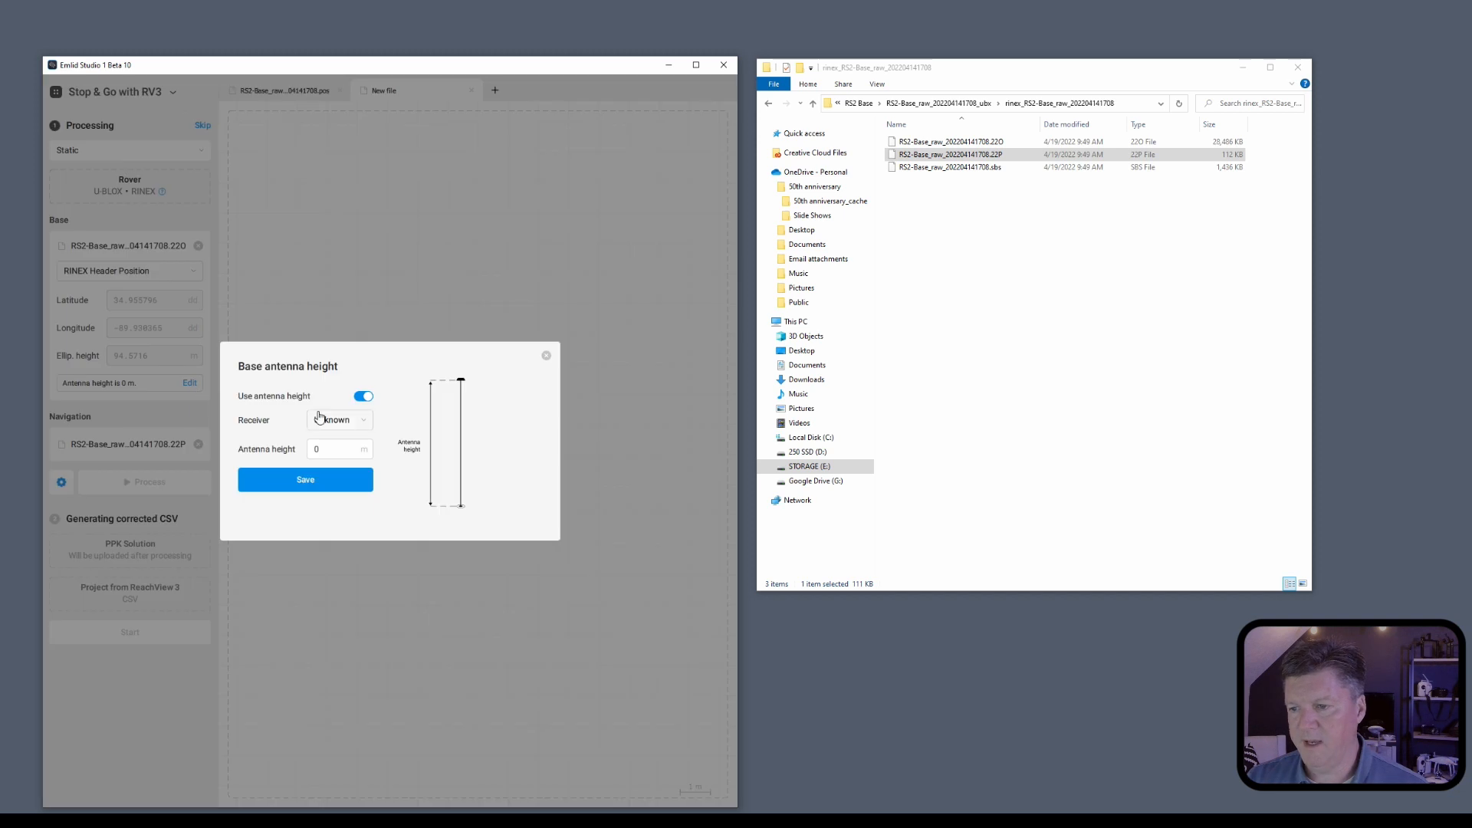
{"action": "left_click", "coordinate": [337, 420]}
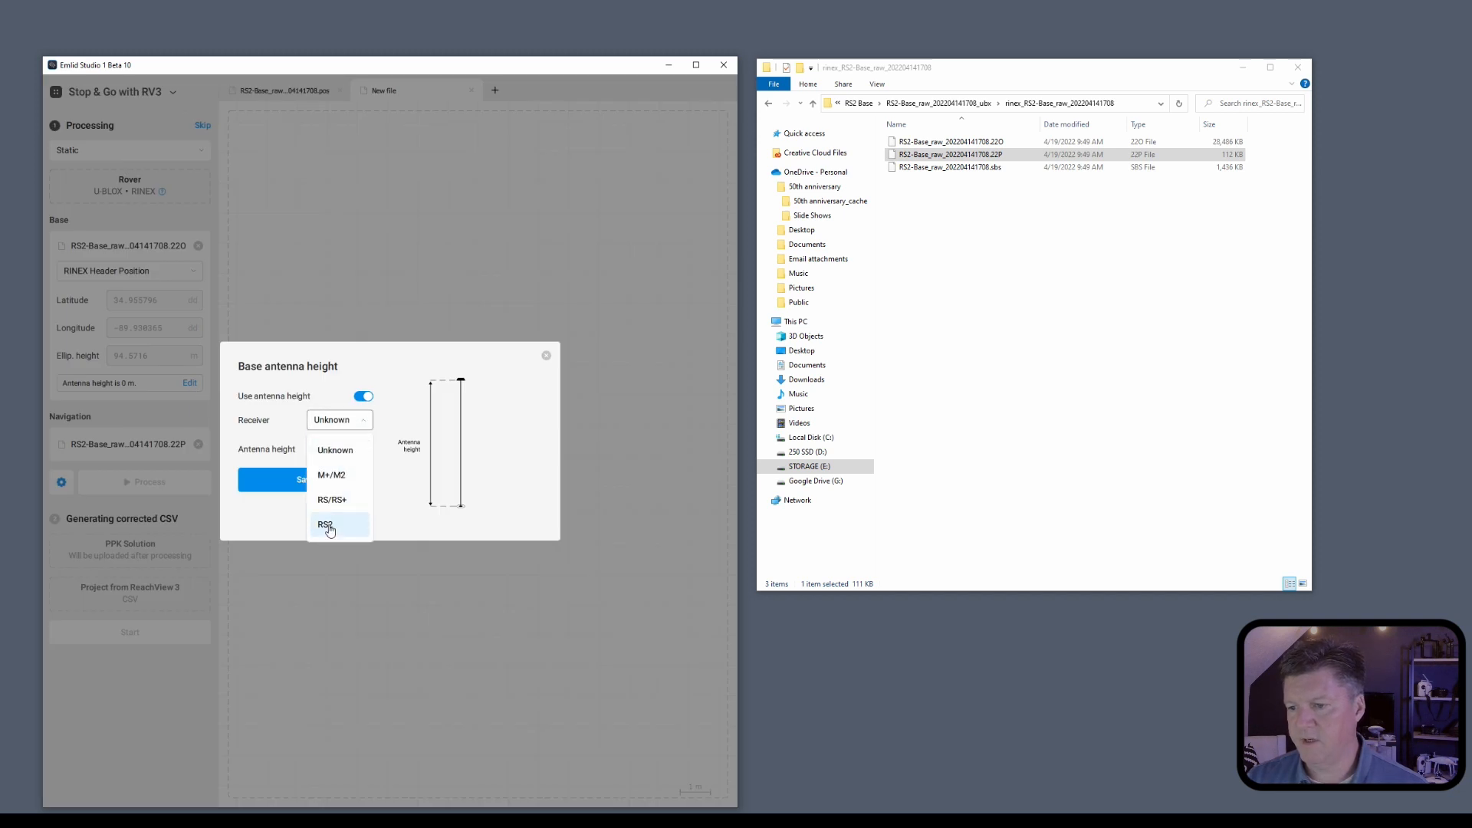
{"action": "left_click", "coordinate": [323, 526]}
{"action": "left_click", "coordinate": [334, 447]}
{"action": "type", "text": "1.592"}
{"action": "left_click", "coordinate": [303, 512]}
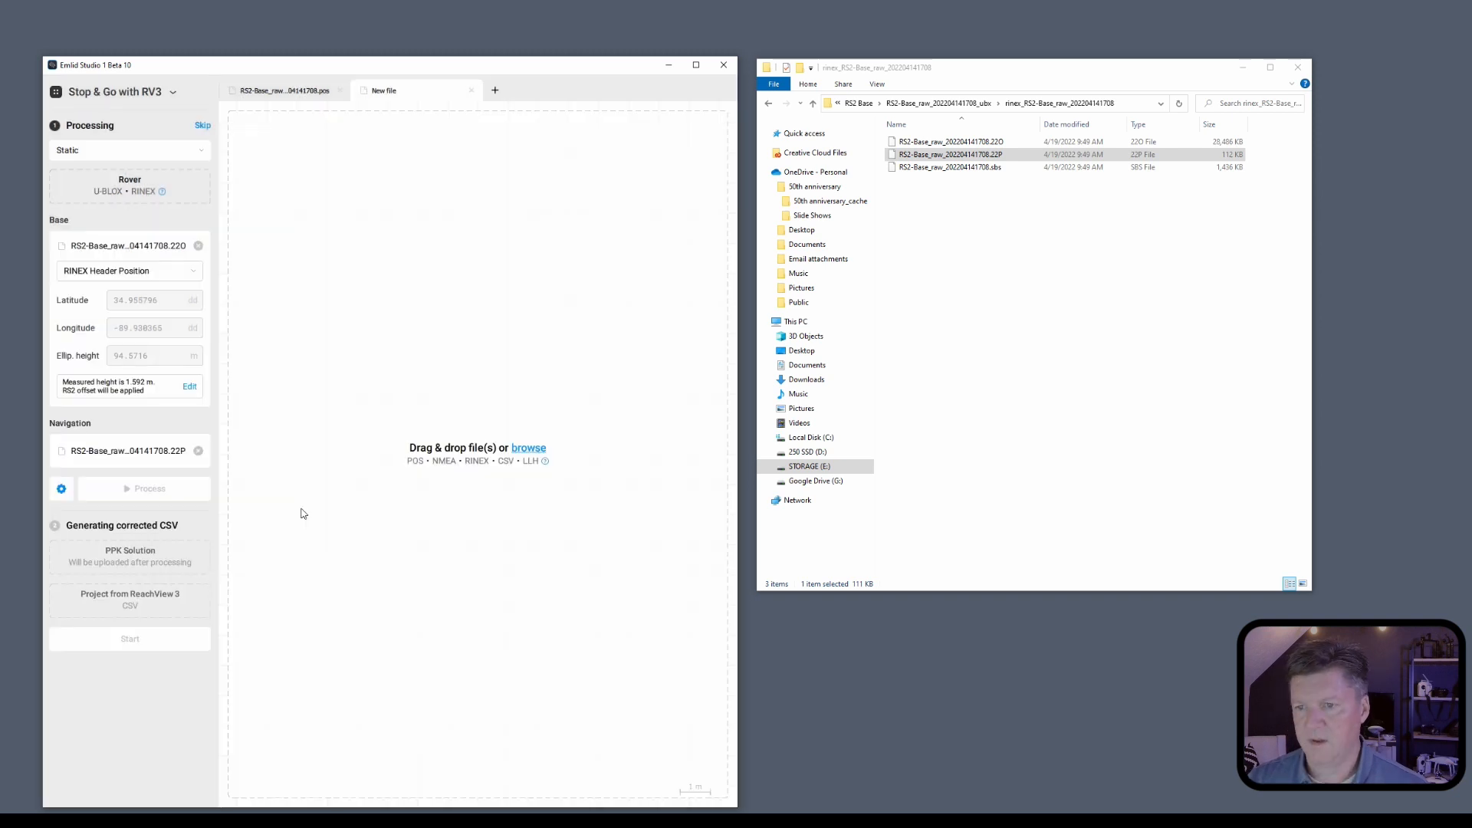
Set the base position format to Lat/Lon/Height, dd and select the solved latitude in the .pos file.
{"action": "left_click", "coordinate": [162, 275]}
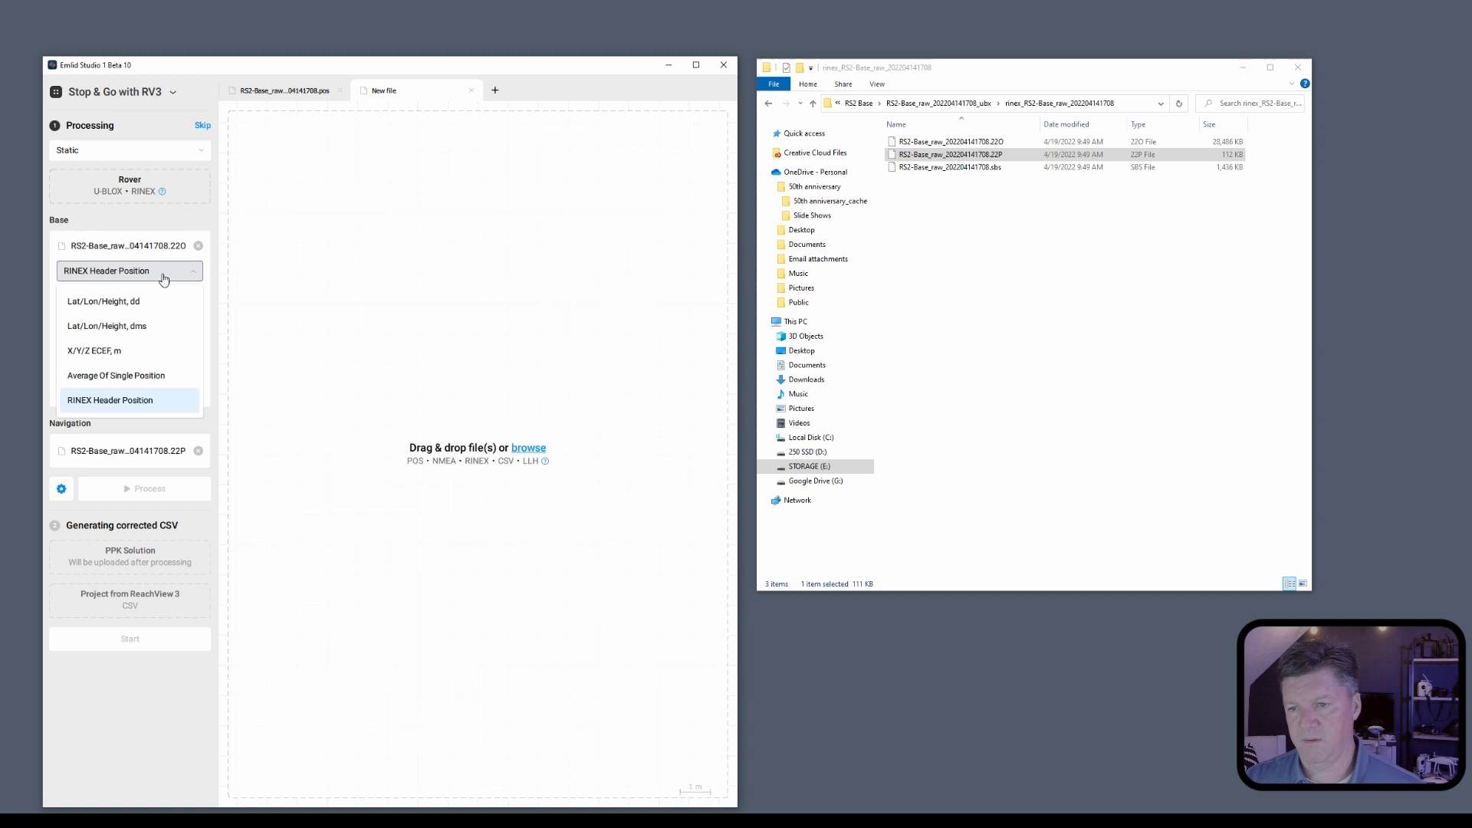
{"action": "left_click", "coordinate": [132, 302]}
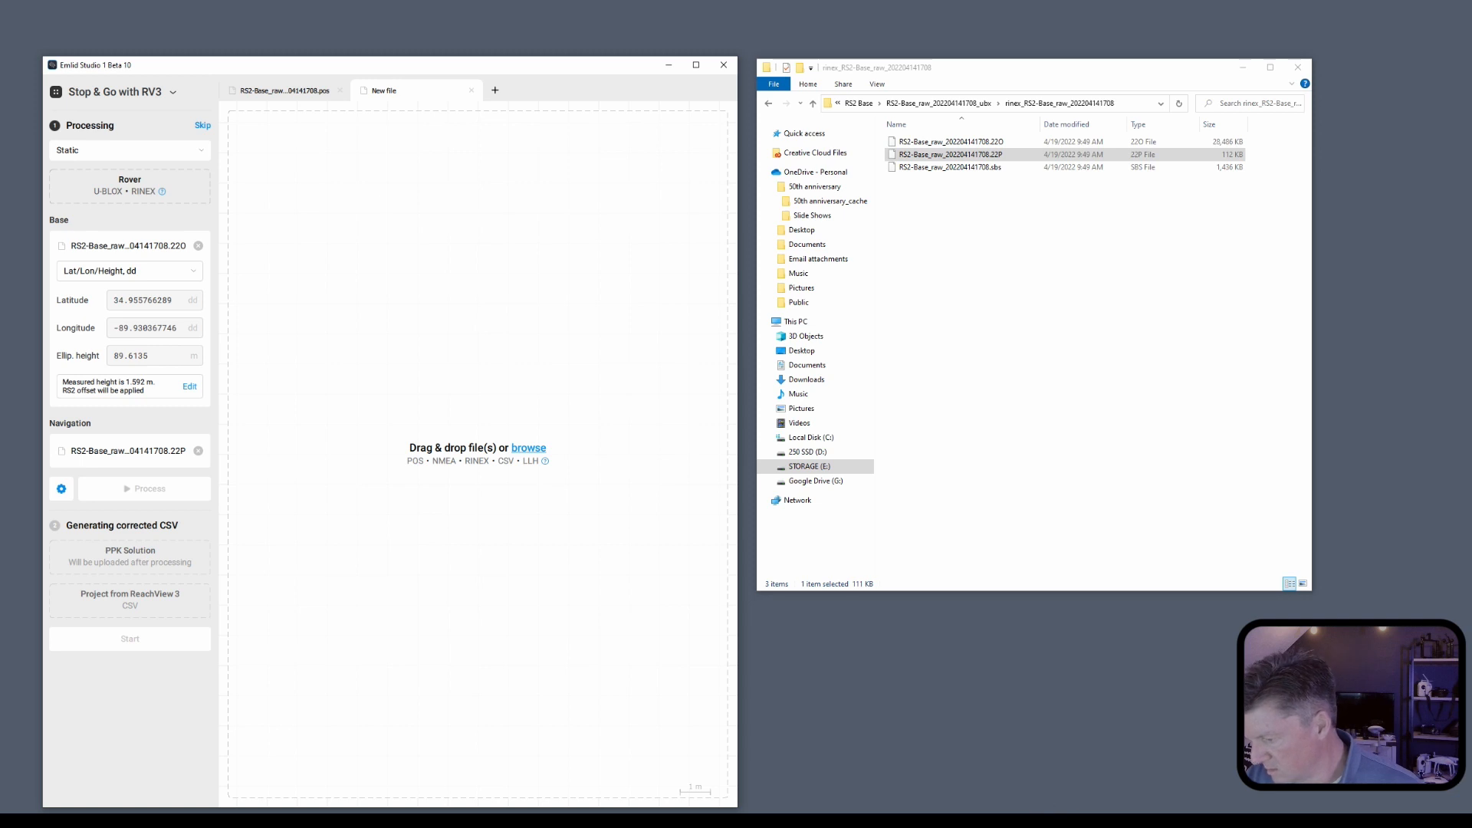
{"action": "left_click", "coordinate": [957, 820]}
{"action": "double_click", "coordinate": [931, 354]}
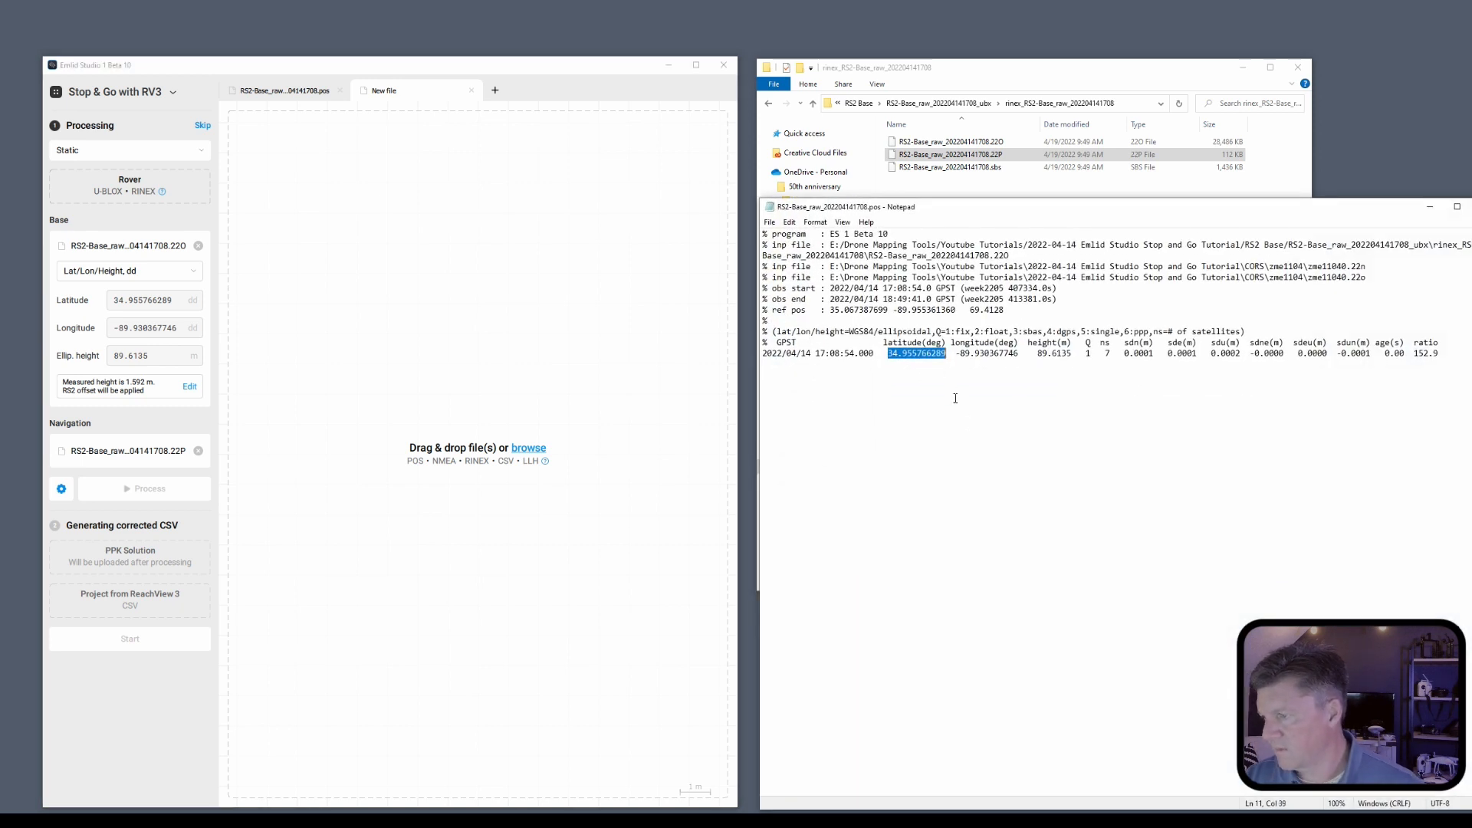
Reset the base latitude, longitude and ellipsoidal height to 0.
{"action": "left_click_drag", "start_coordinate": [176, 301], "coordinate": [61, 305]}
{"action": "type", "text": "0"}
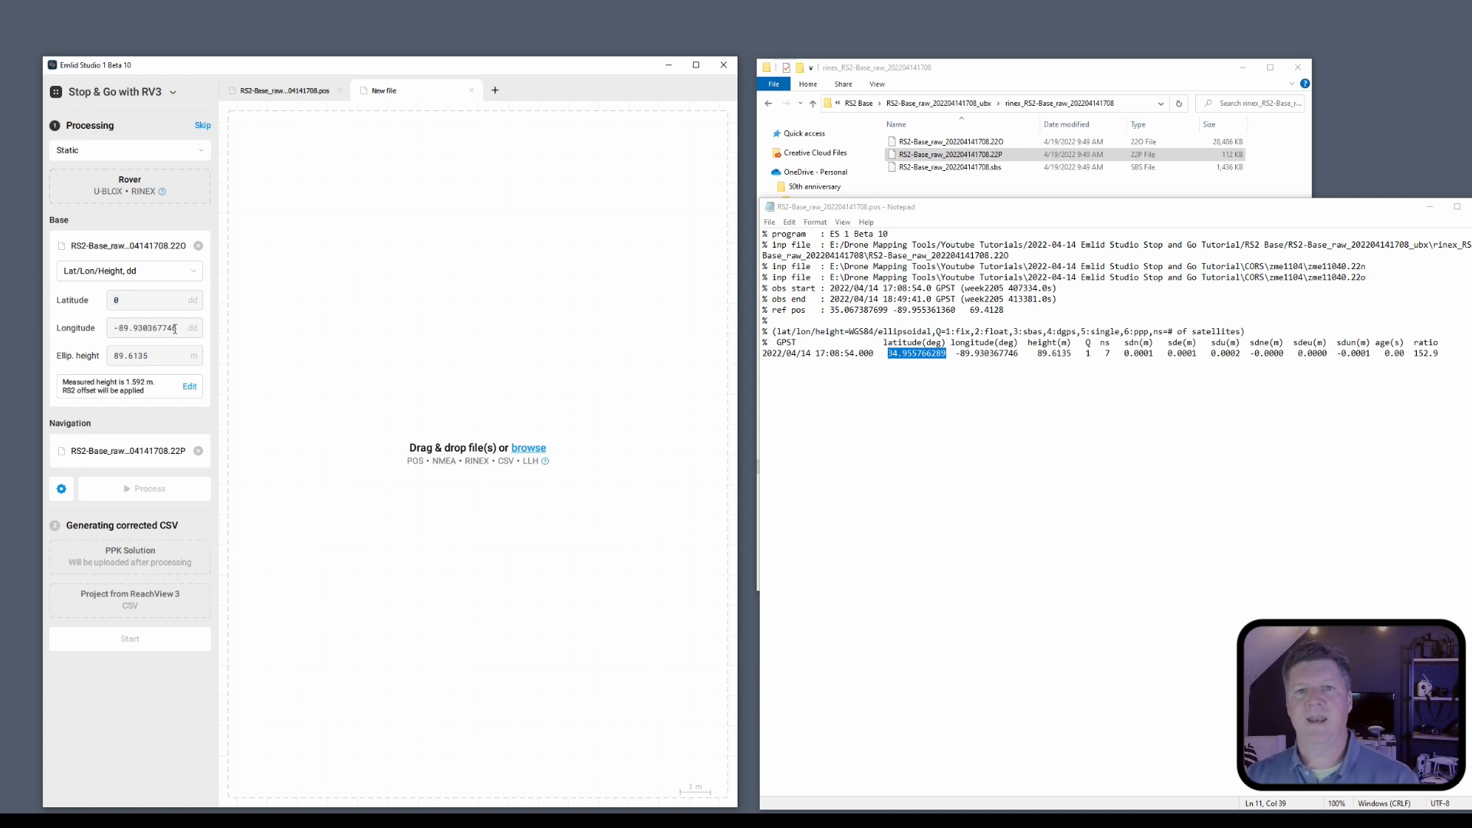
{"action": "left_click_drag", "start_coordinate": [178, 329], "coordinate": [56, 322]}
{"action": "type", "text": "0"}
{"action": "left_click_drag", "start_coordinate": [160, 355], "coordinate": [82, 359]}
{"action": "type", "text": "0"}
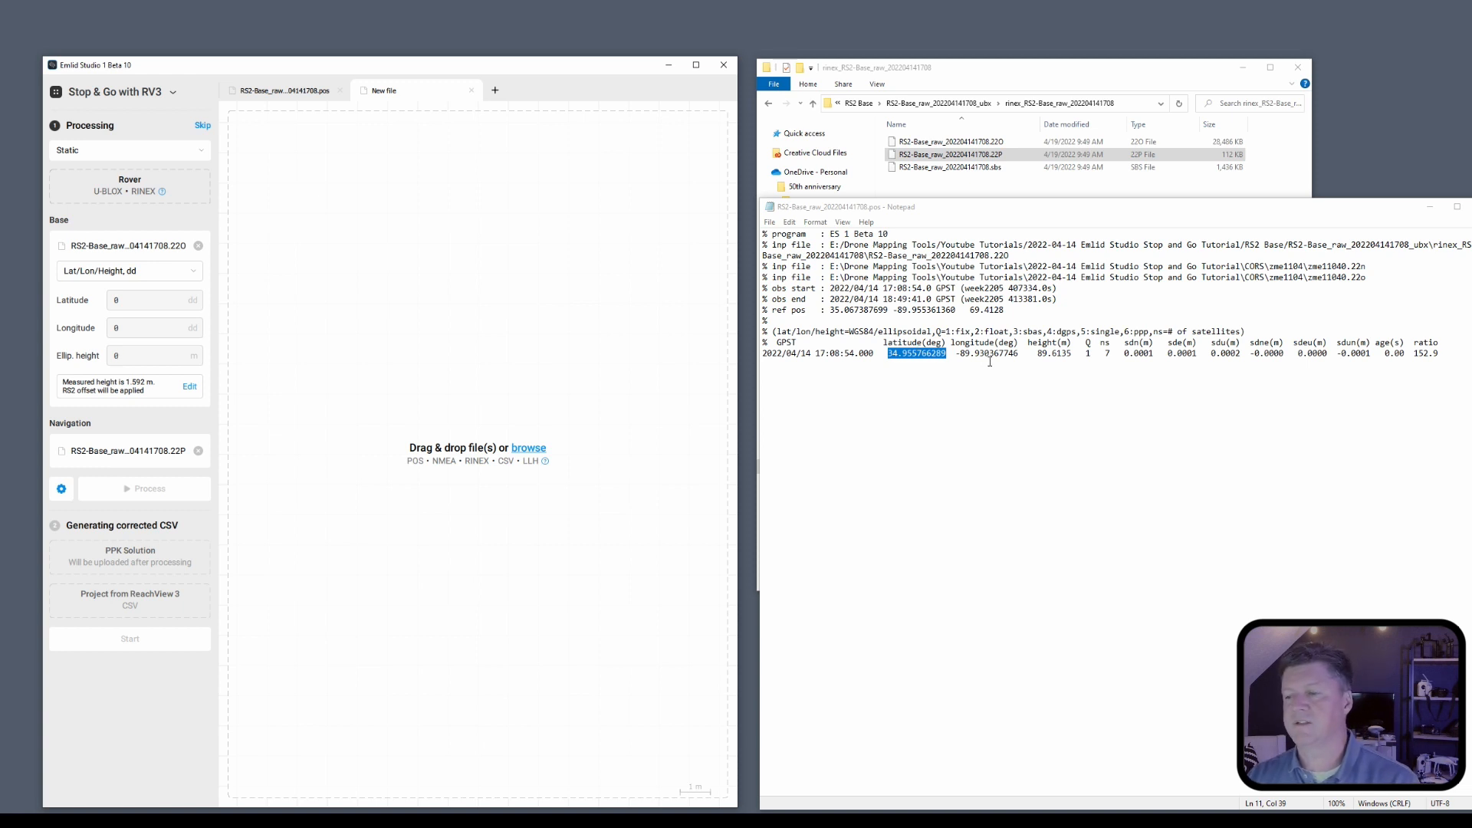
Copy the solved latitude 34.955766289 from the .pos file into the base latitude.
{"action": "right_click", "coordinate": [927, 357]}
{"action": "left_click", "coordinate": [951, 394]}
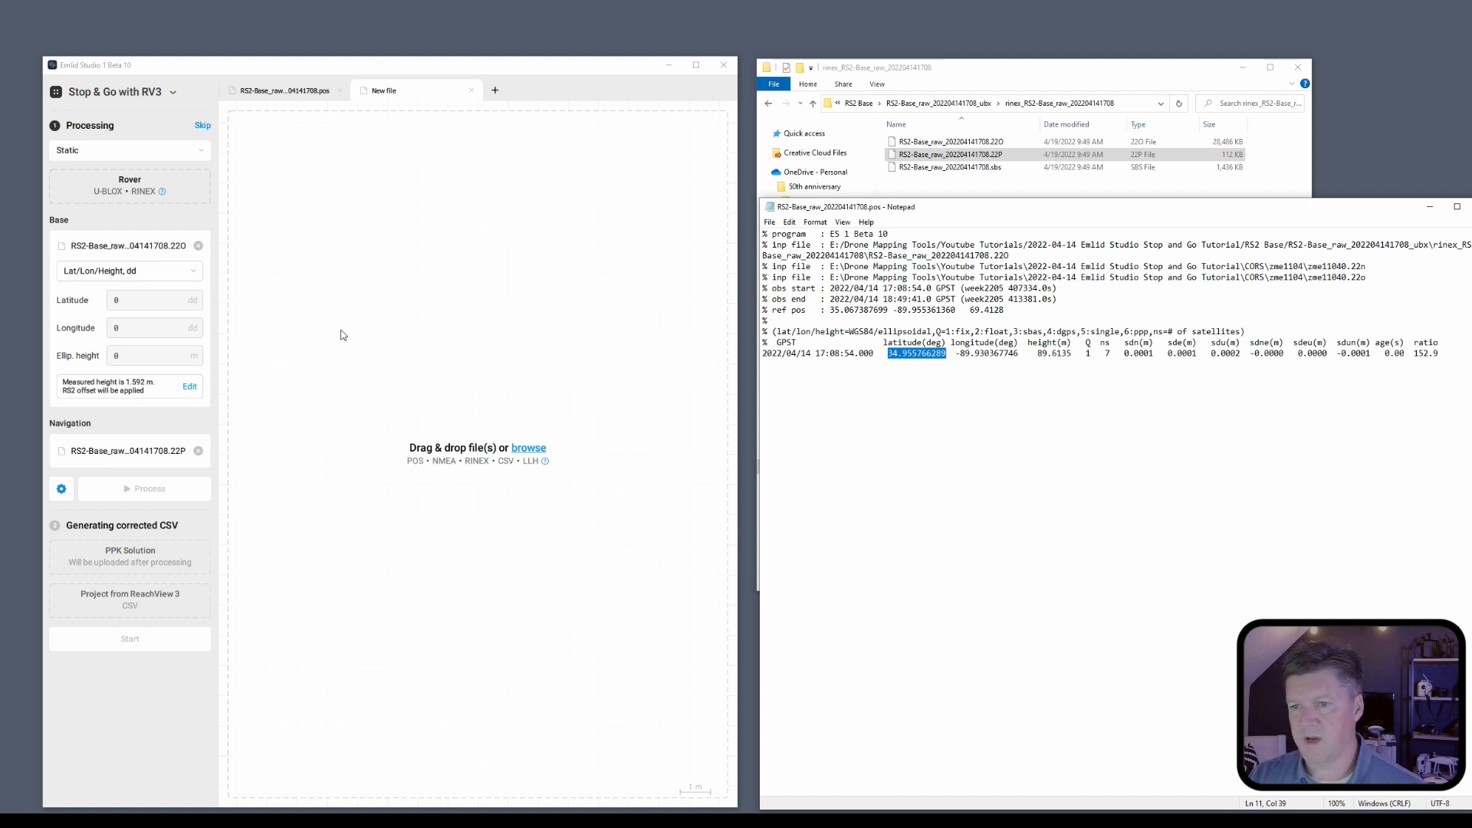
{"action": "left_click", "coordinate": [66, 303]}
{"action": "key", "text": "ctrl+v"}
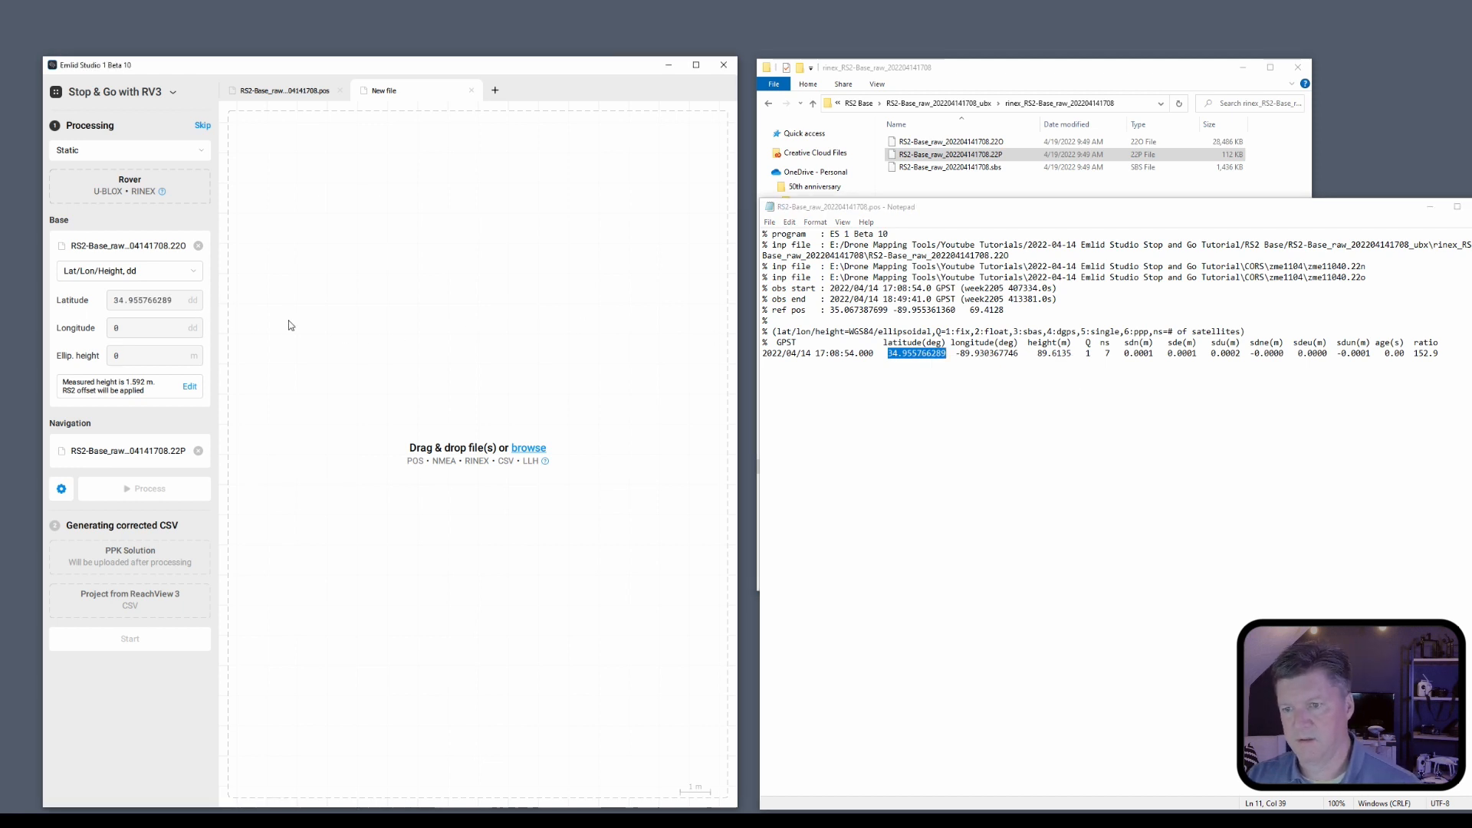
Copy the solved longitude -89.930367746 from the .pos file into the base longitude.
{"action": "left_click_drag", "start_coordinate": [957, 354], "coordinate": [1023, 356]}
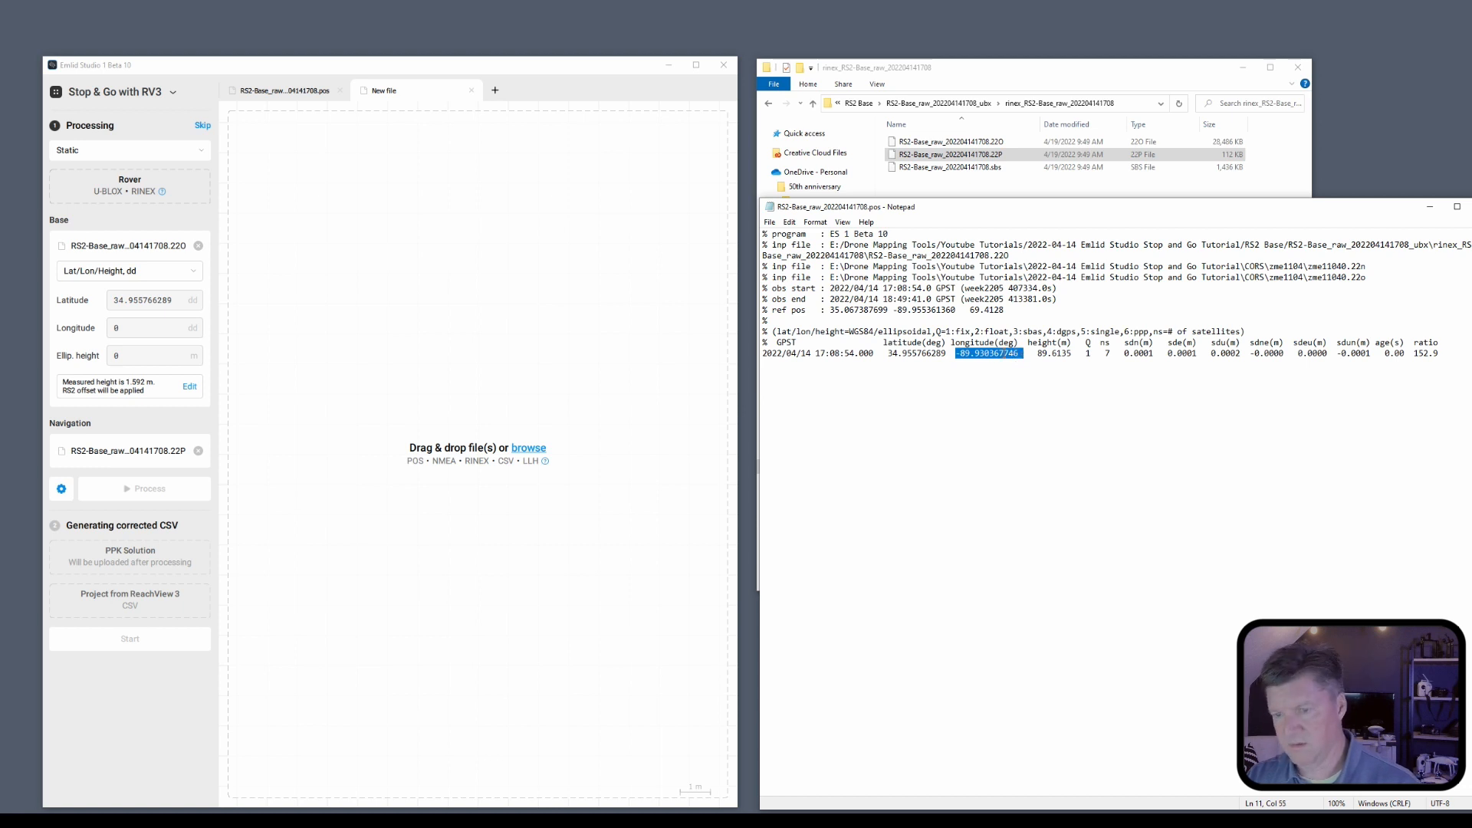
{"action": "left_click", "coordinate": [142, 328]}
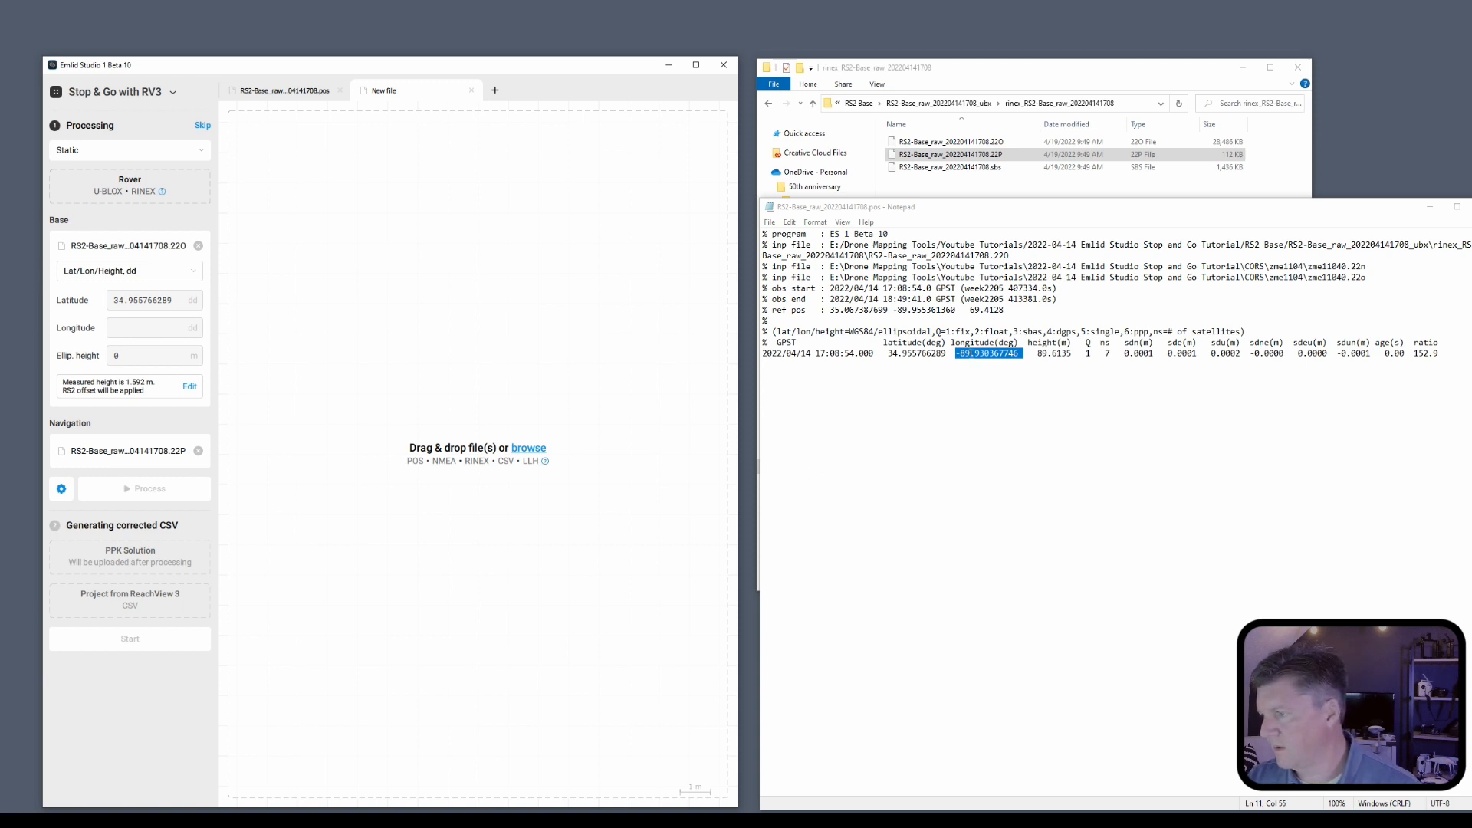
{"action": "left_click_drag", "start_coordinate": [957, 354], "coordinate": [1019, 355]}
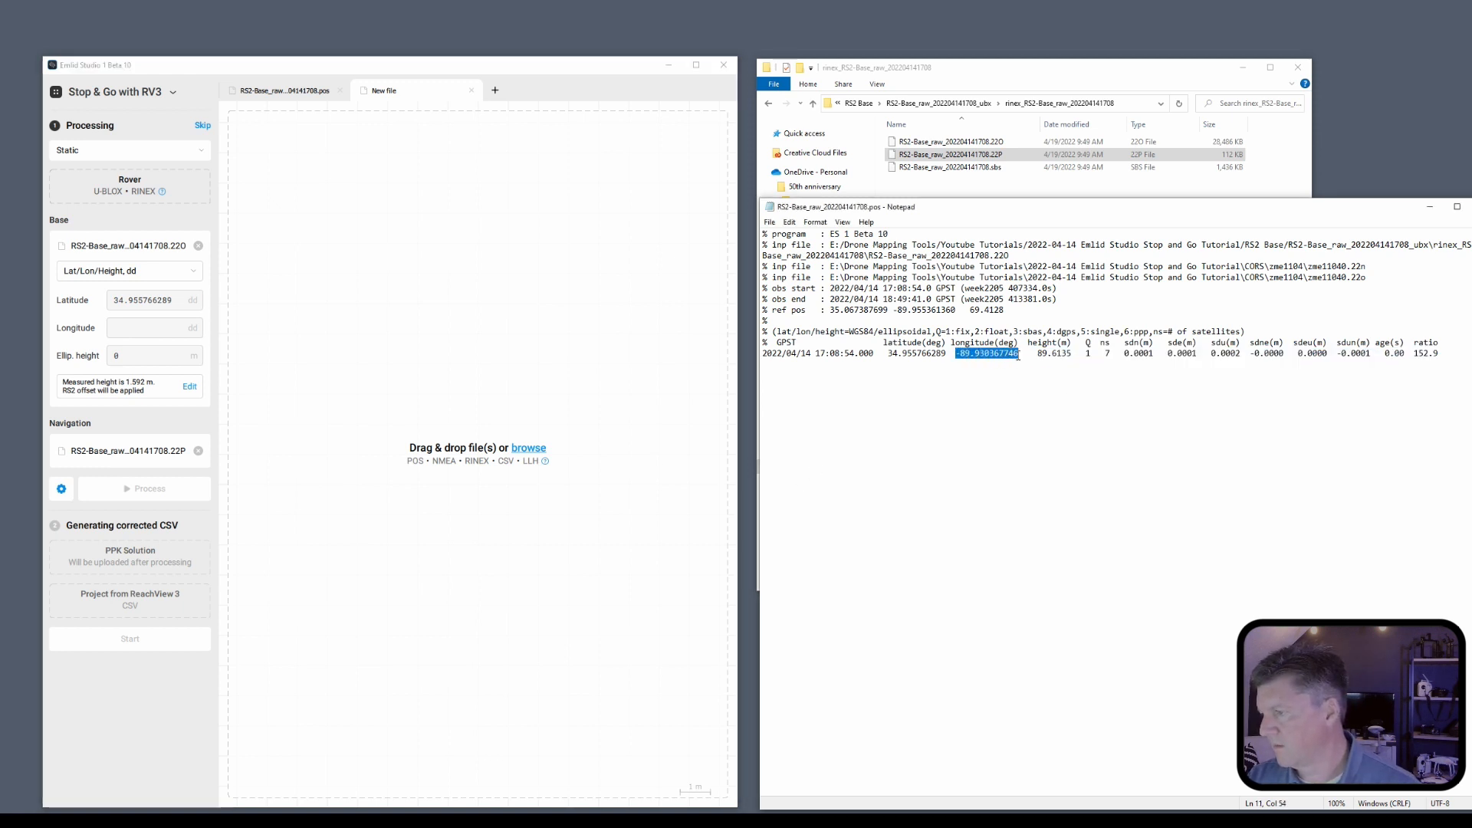
{"action": "right_click", "coordinate": [1017, 354]}
{"action": "left_click", "coordinate": [1035, 389]}
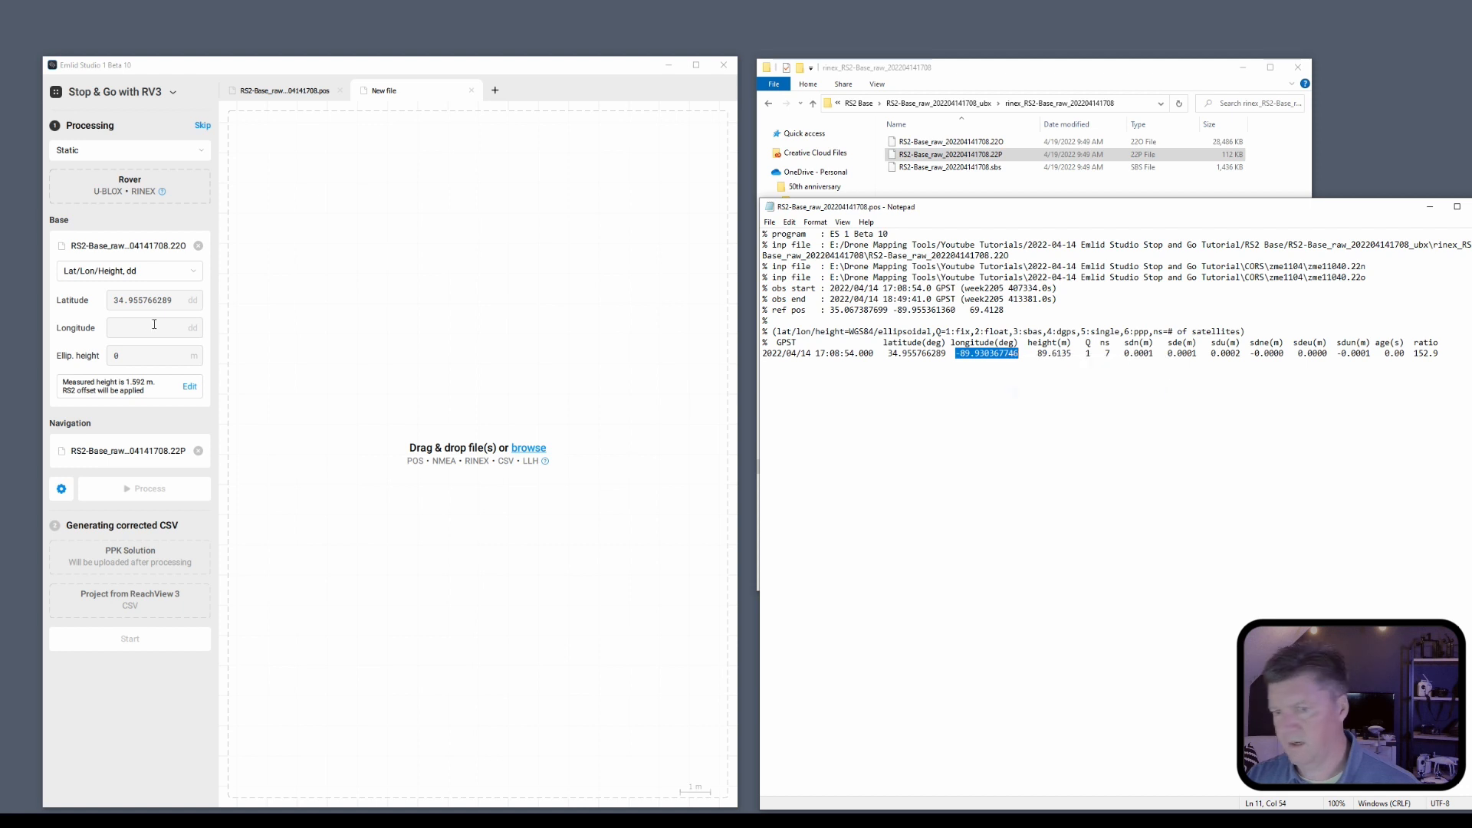
{"action": "left_click", "coordinate": [122, 330]}
{"action": "key", "text": "ctrl+v"}
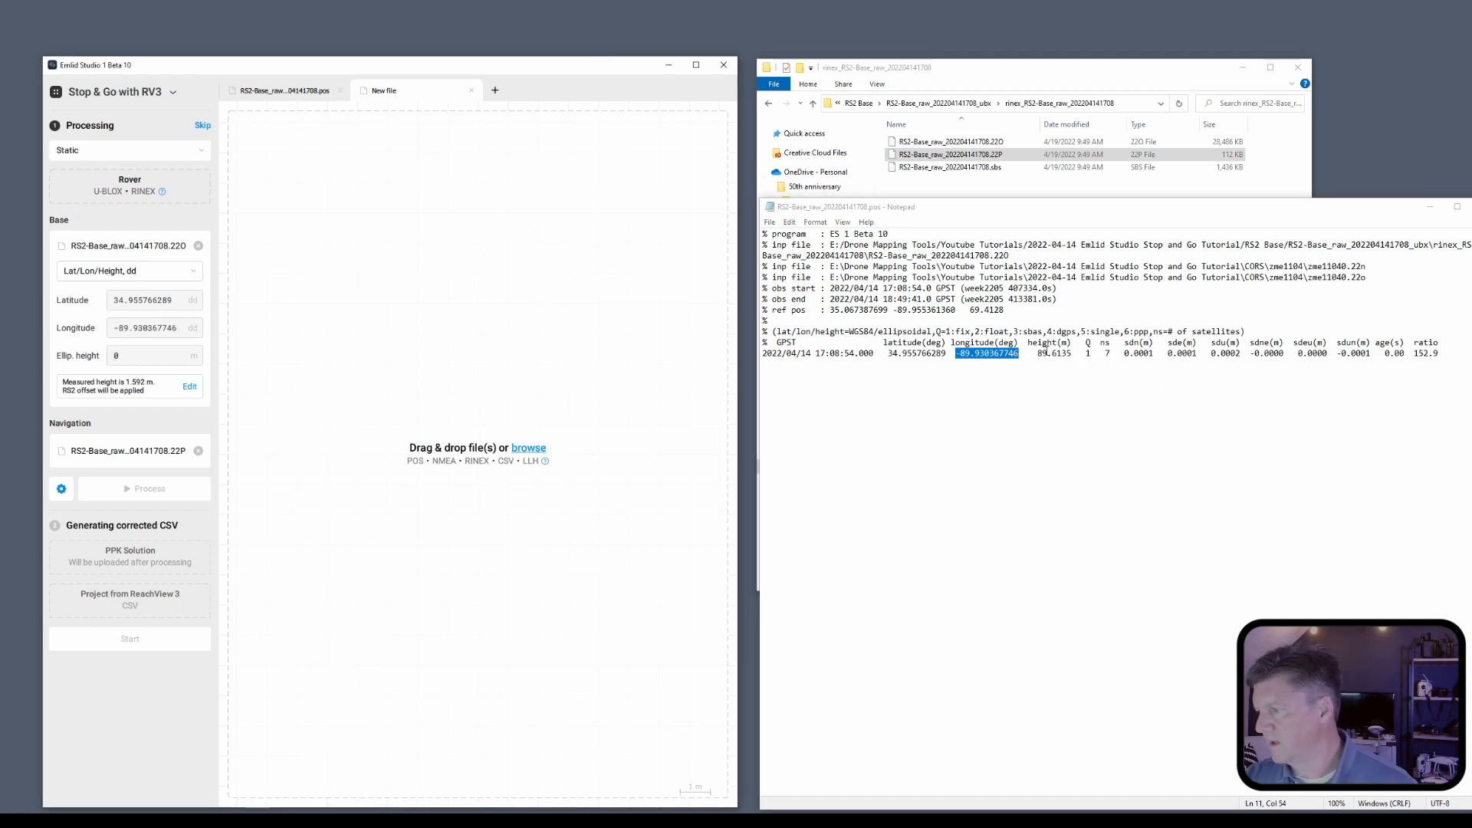
Copy the solved height 89.6135 from the .pos file into the base ellipsoidal height.
{"action": "left_click_drag", "start_coordinate": [1038, 354], "coordinate": [1073, 356]}
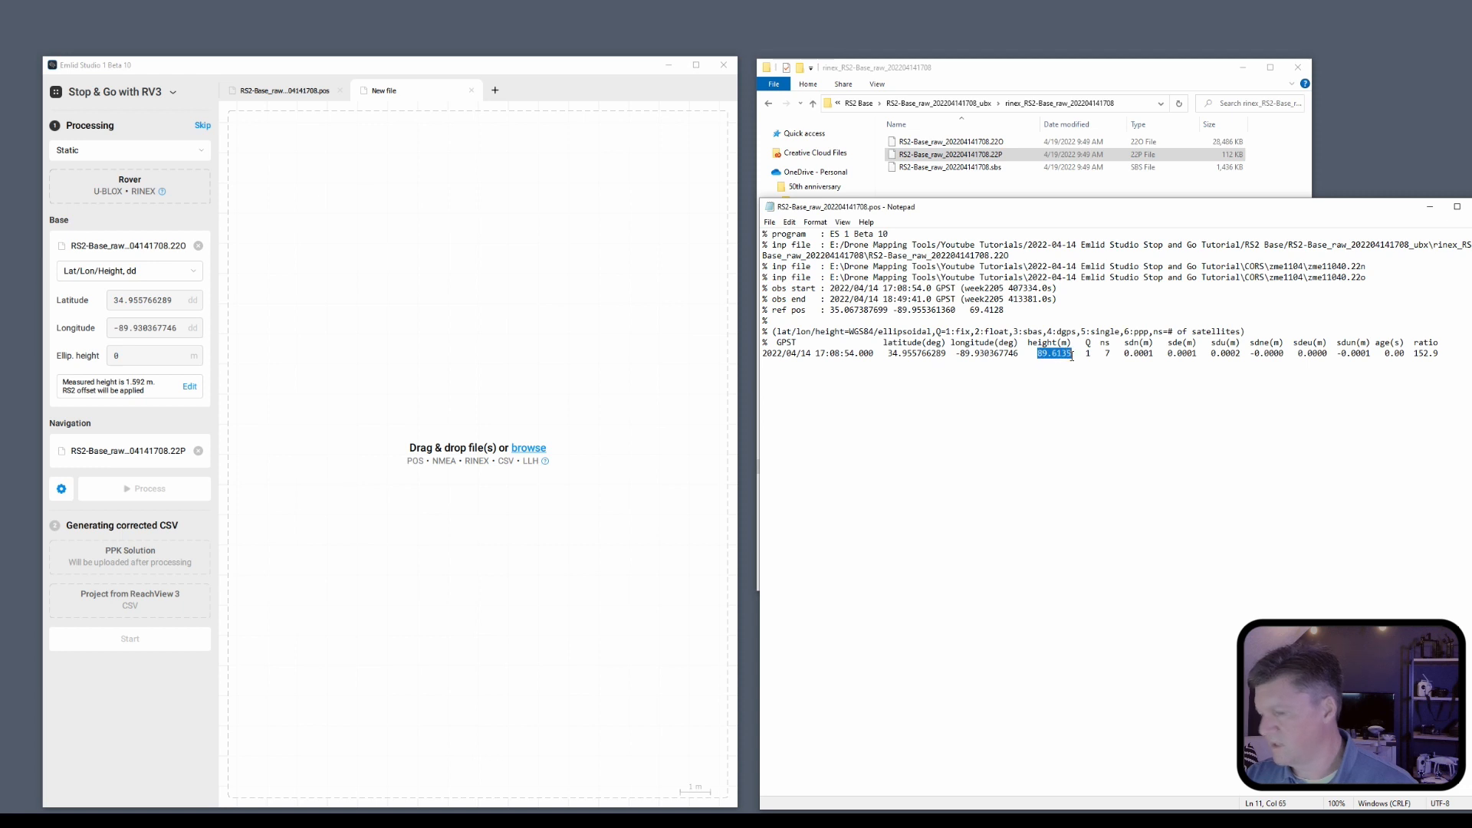
{"action": "left_click", "coordinate": [79, 357]}
{"action": "double_click", "coordinate": [156, 354]}
{"action": "key", "text": "ctrl+v"}
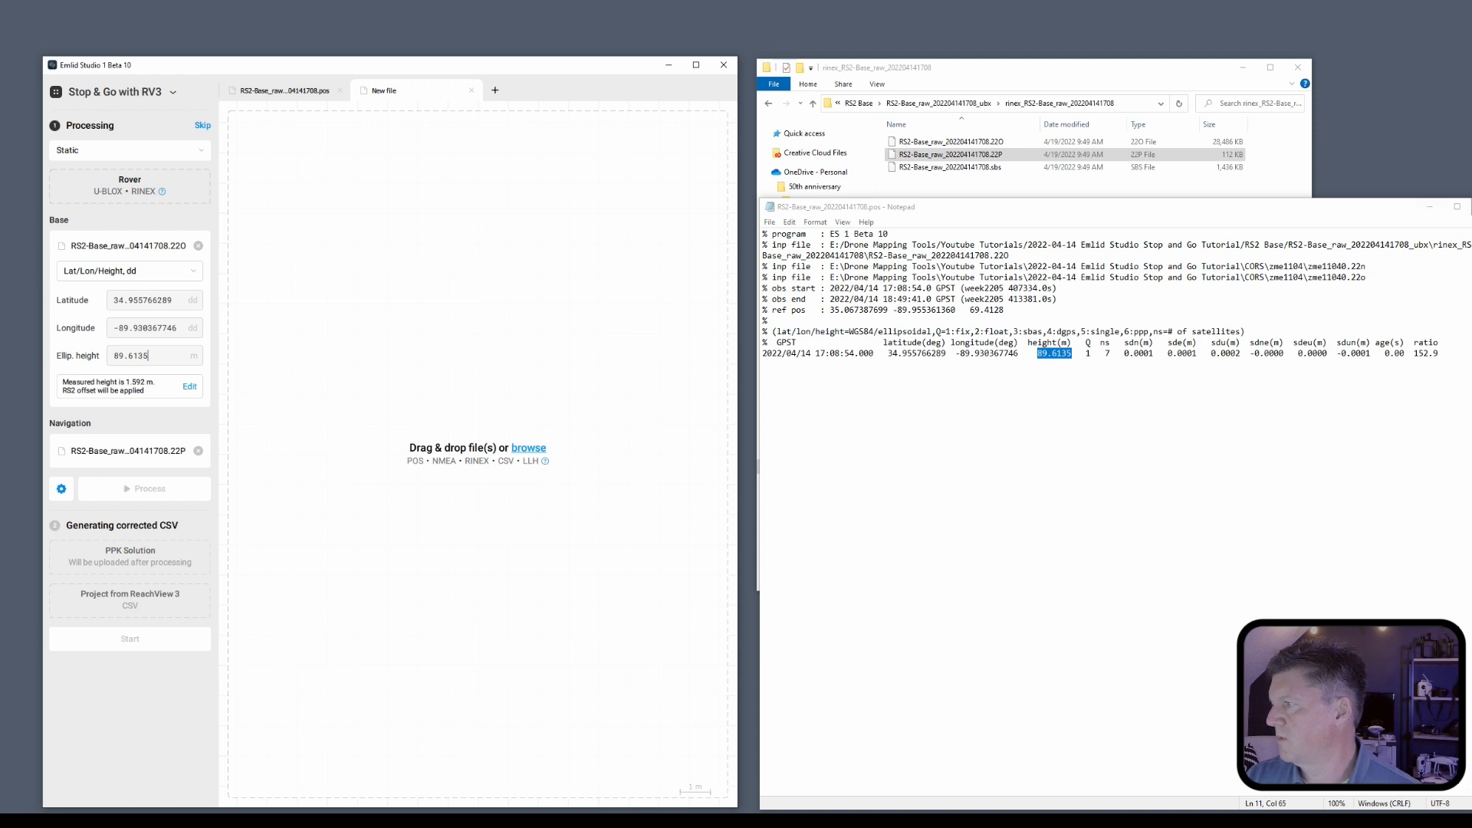
Load RS2-Rover_raw_202204141710.UBX from the RS2 Rover folder as the rover file and check its generated RINEX folder.
{"action": "left_click", "coordinate": [1093, 192]}
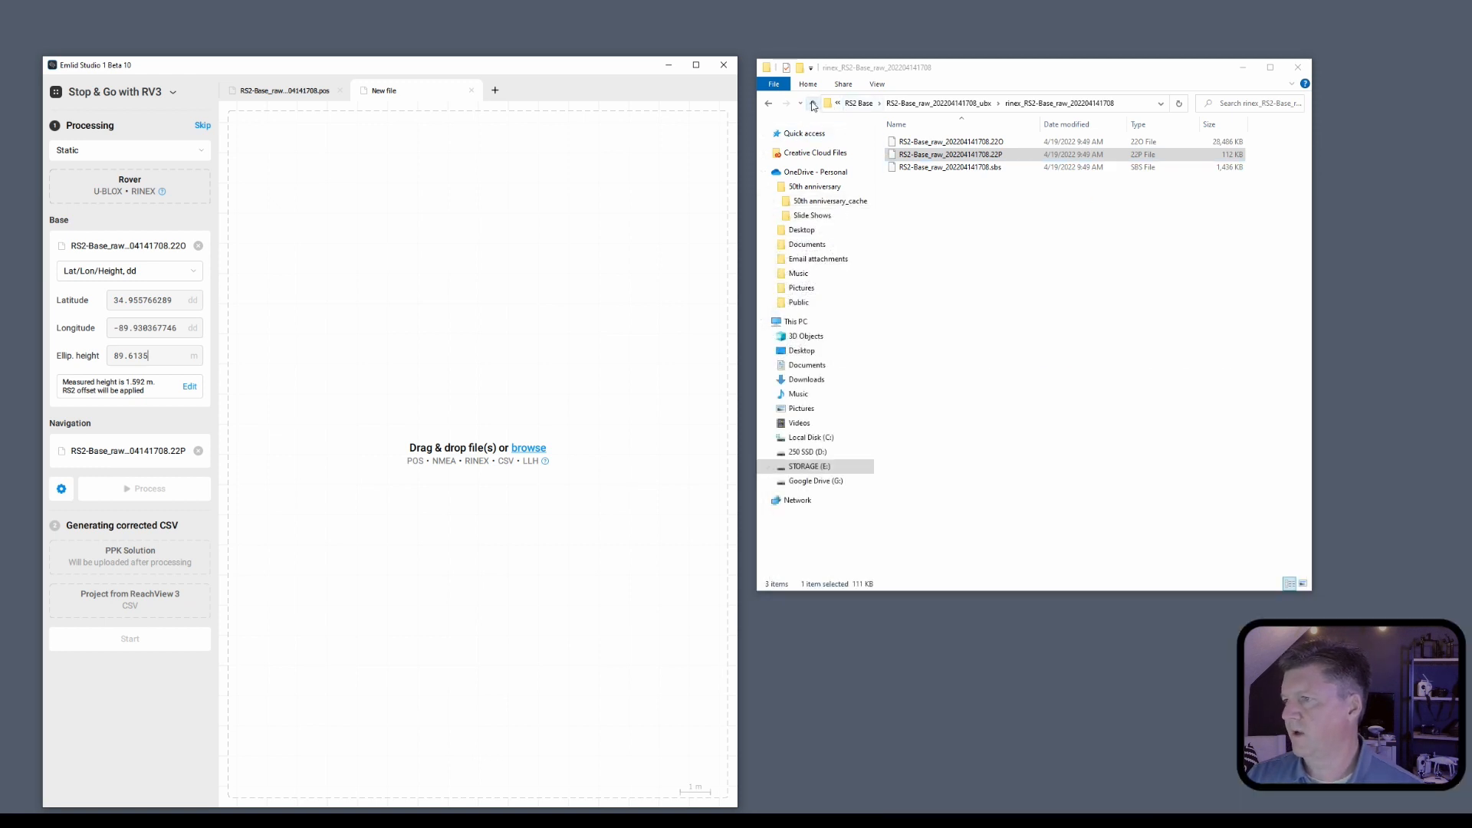
{"action": "left_click", "coordinate": [814, 104]}
{"action": "left_click", "coordinate": [814, 104]}
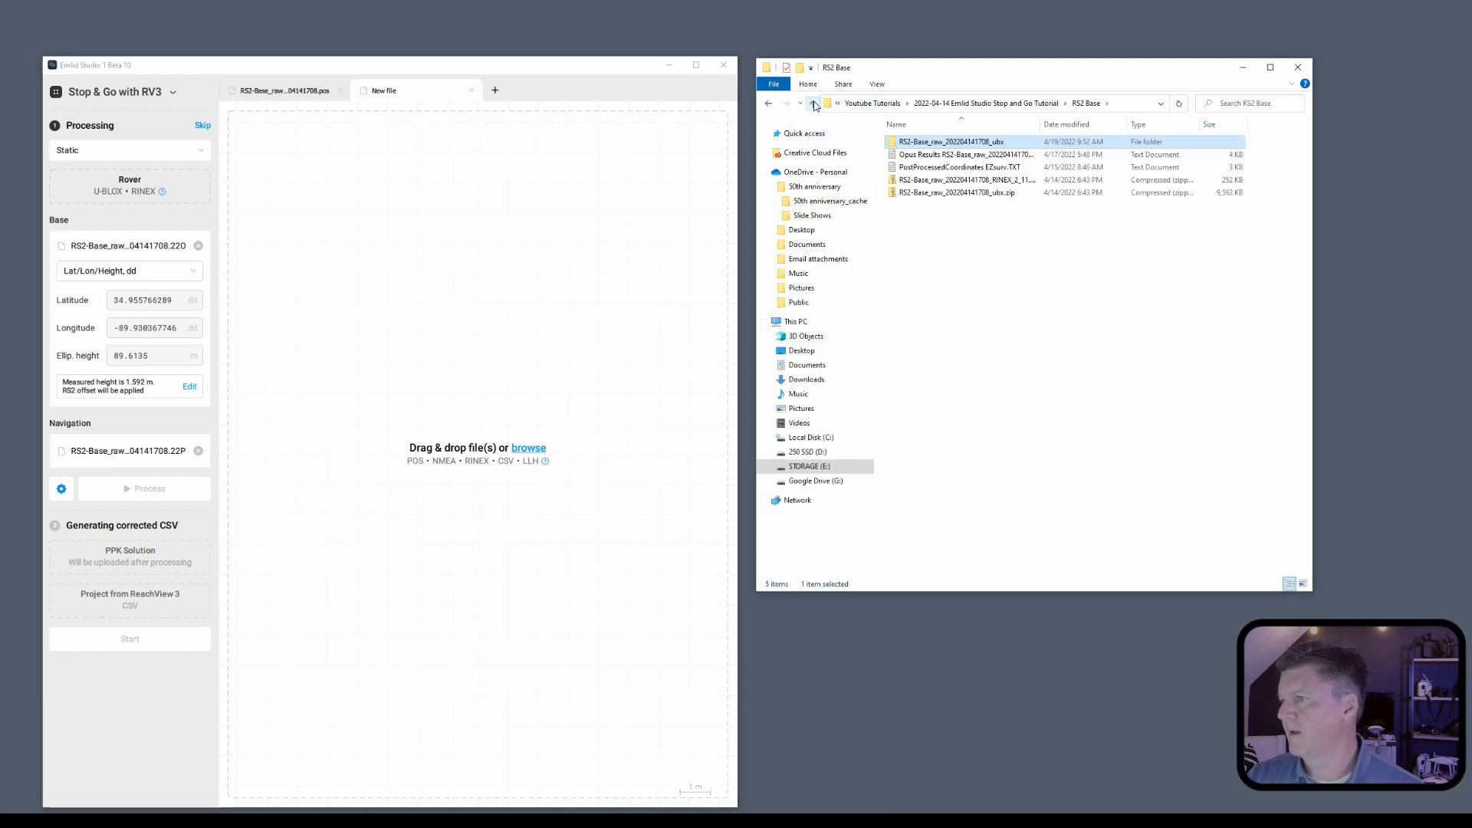
{"action": "left_click", "coordinate": [814, 104]}
{"action": "double_click", "coordinate": [913, 166]}
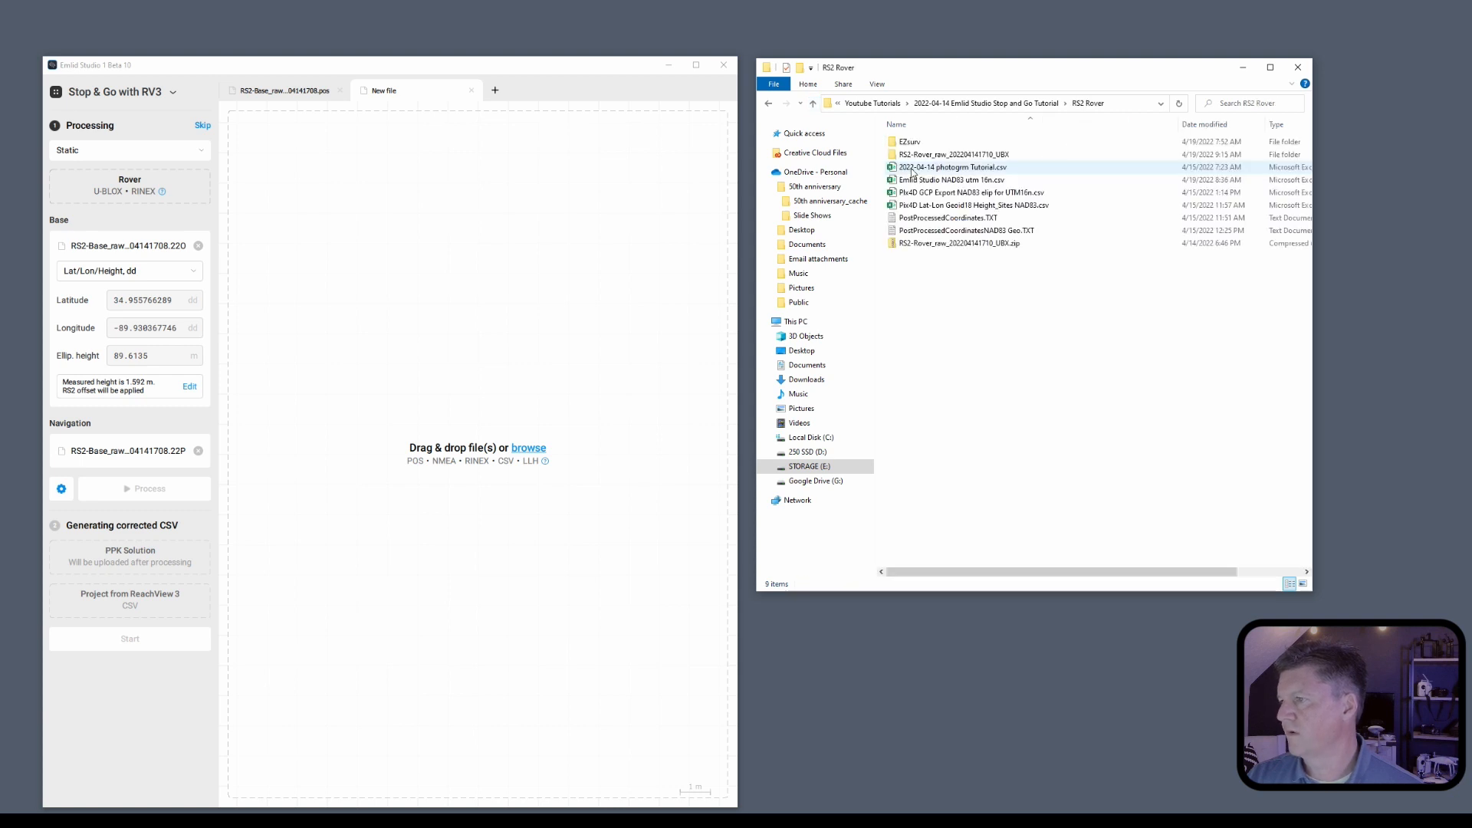
{"action": "double_click", "coordinate": [912, 155]}
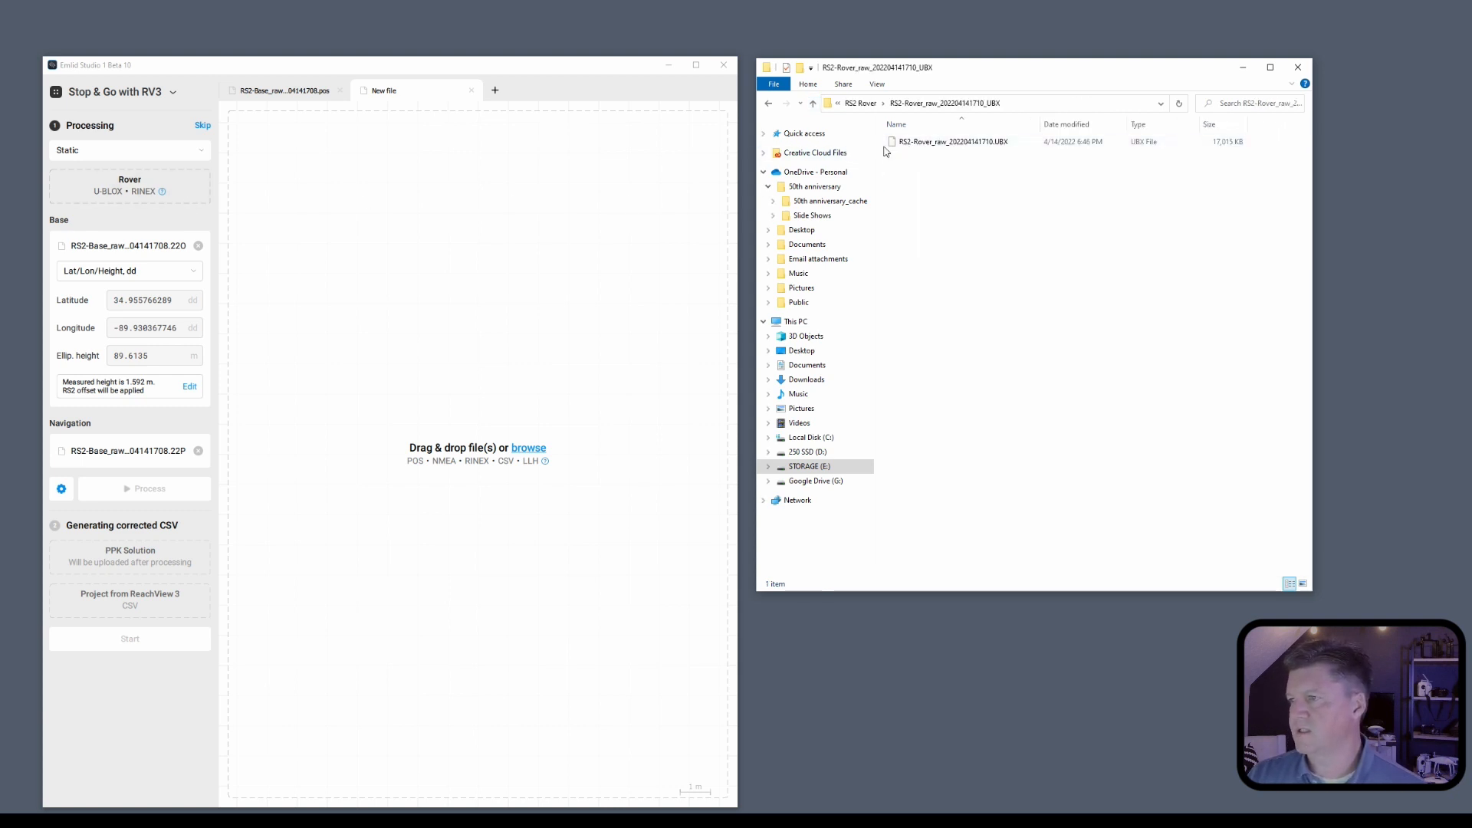
{"action": "left_click_drag", "start_coordinate": [906, 148], "coordinate": [130, 191]}
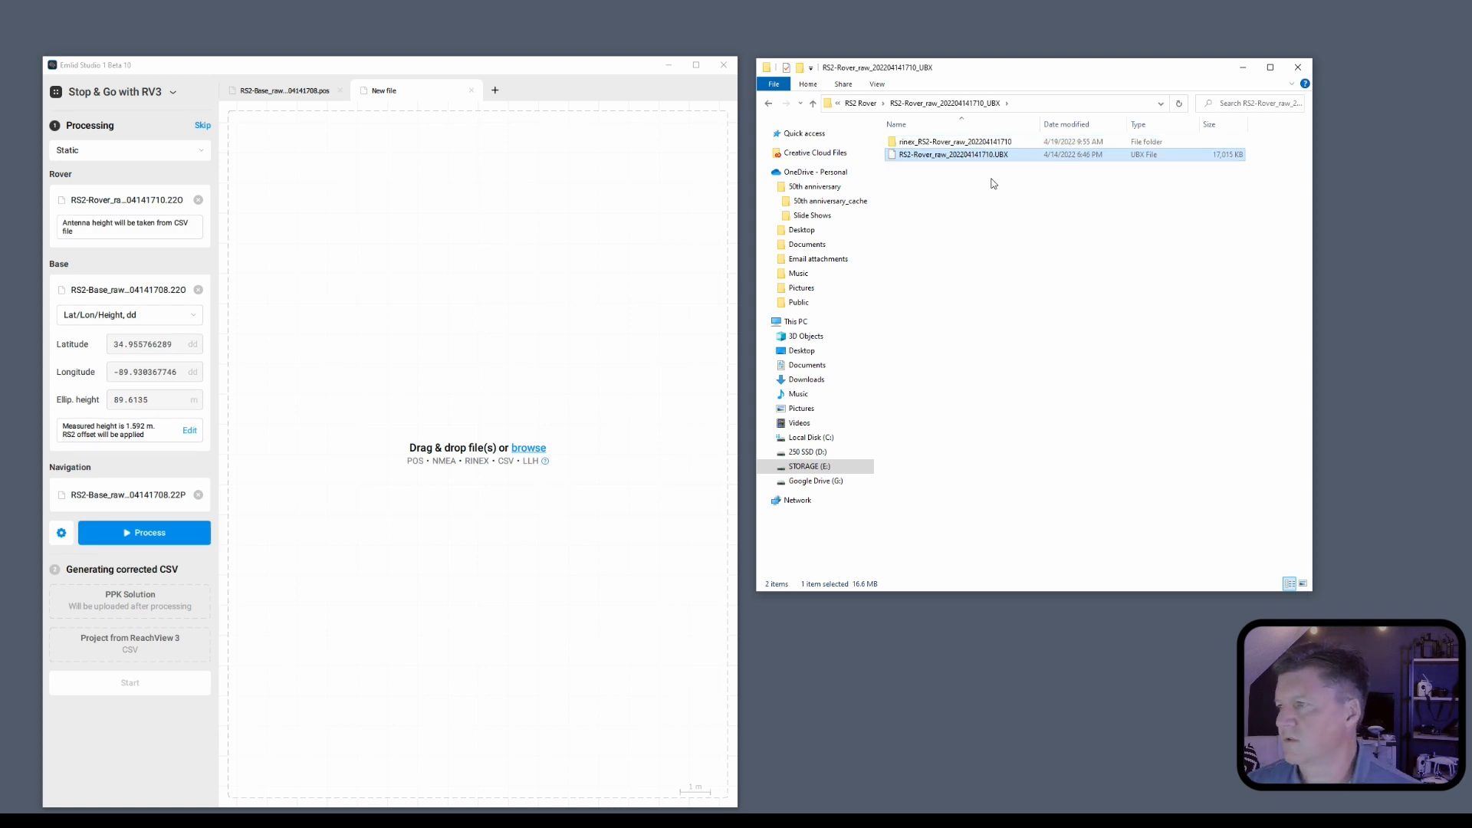
{"action": "double_click", "coordinate": [970, 142]}
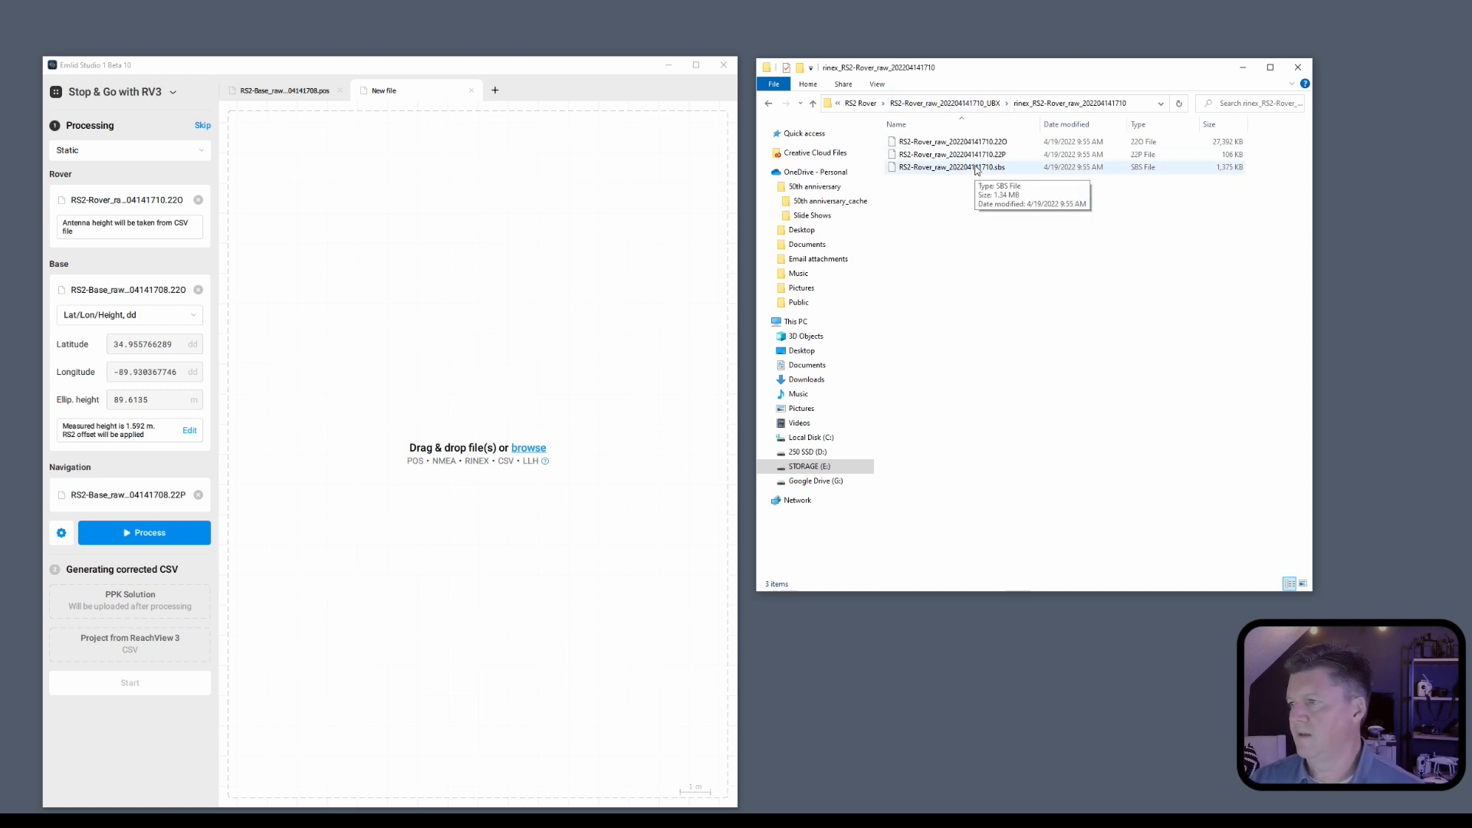
{"action": "left_click", "coordinate": [977, 105]}
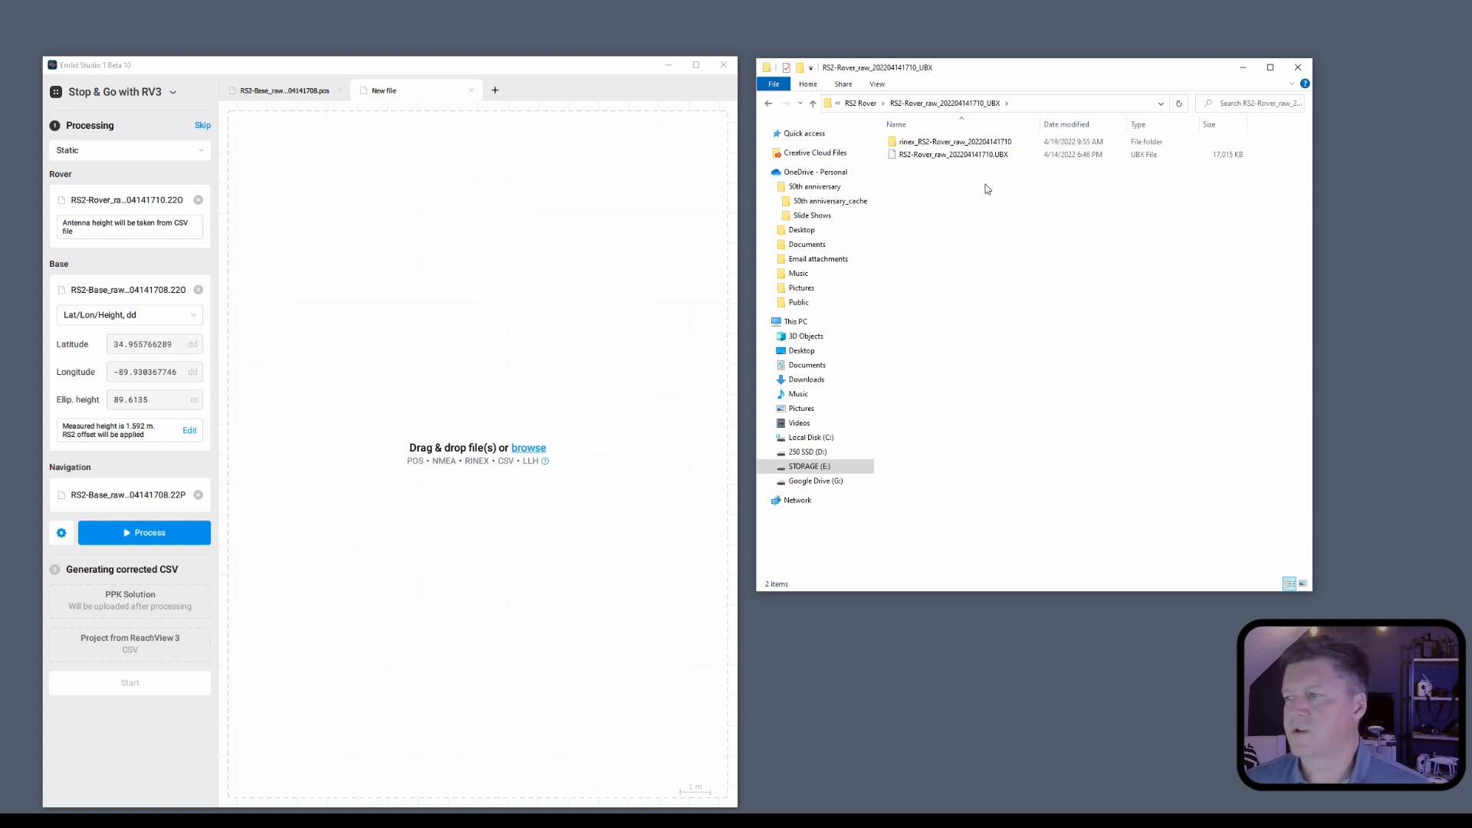
Set the rover processing mode to Kinematic and keep GLONASS integer ambiguity resolution On in the saved post-processing settings.
{"action": "left_click", "coordinate": [198, 153]}
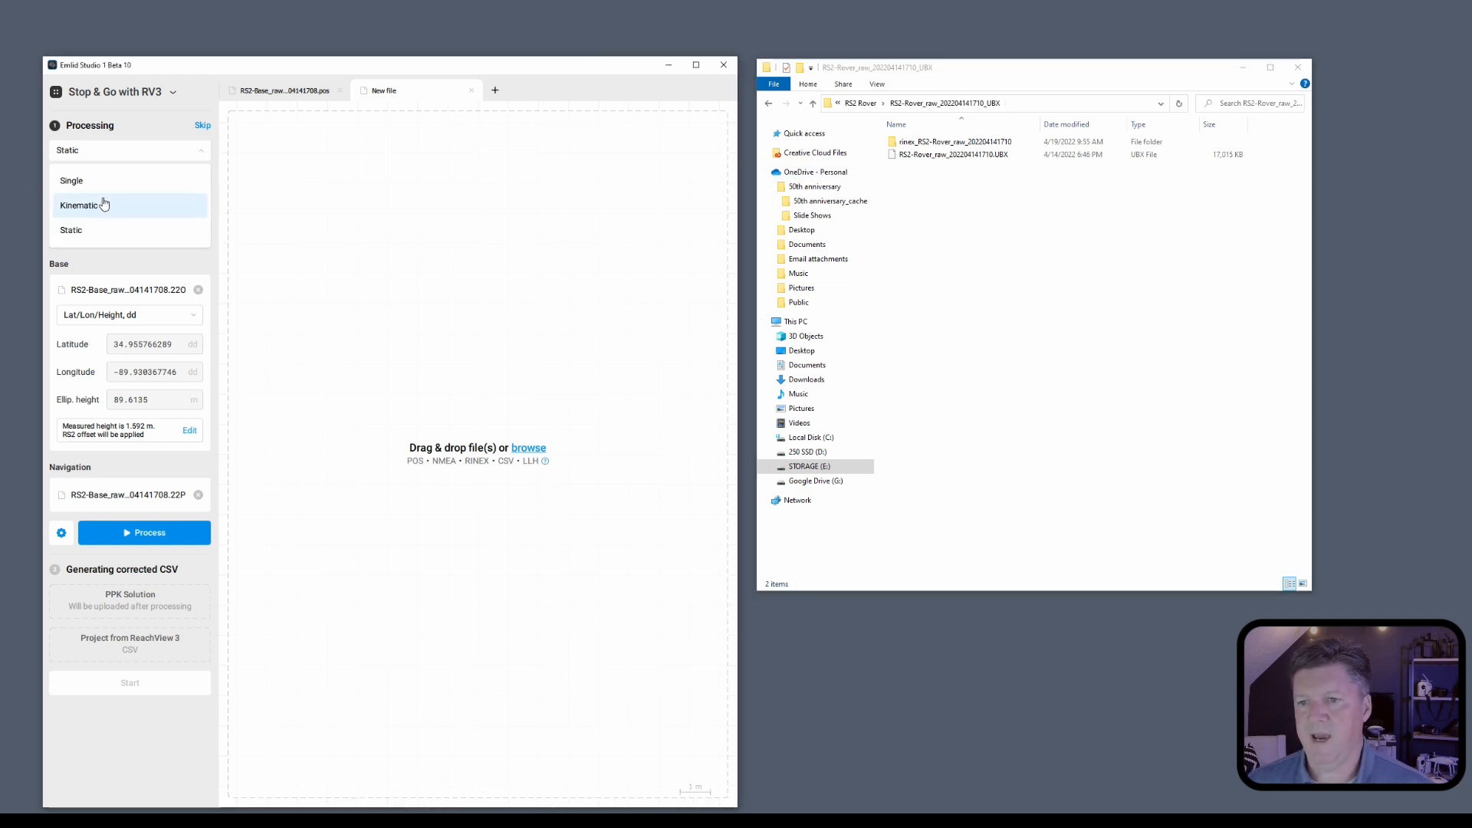
{"action": "left_click", "coordinate": [104, 205]}
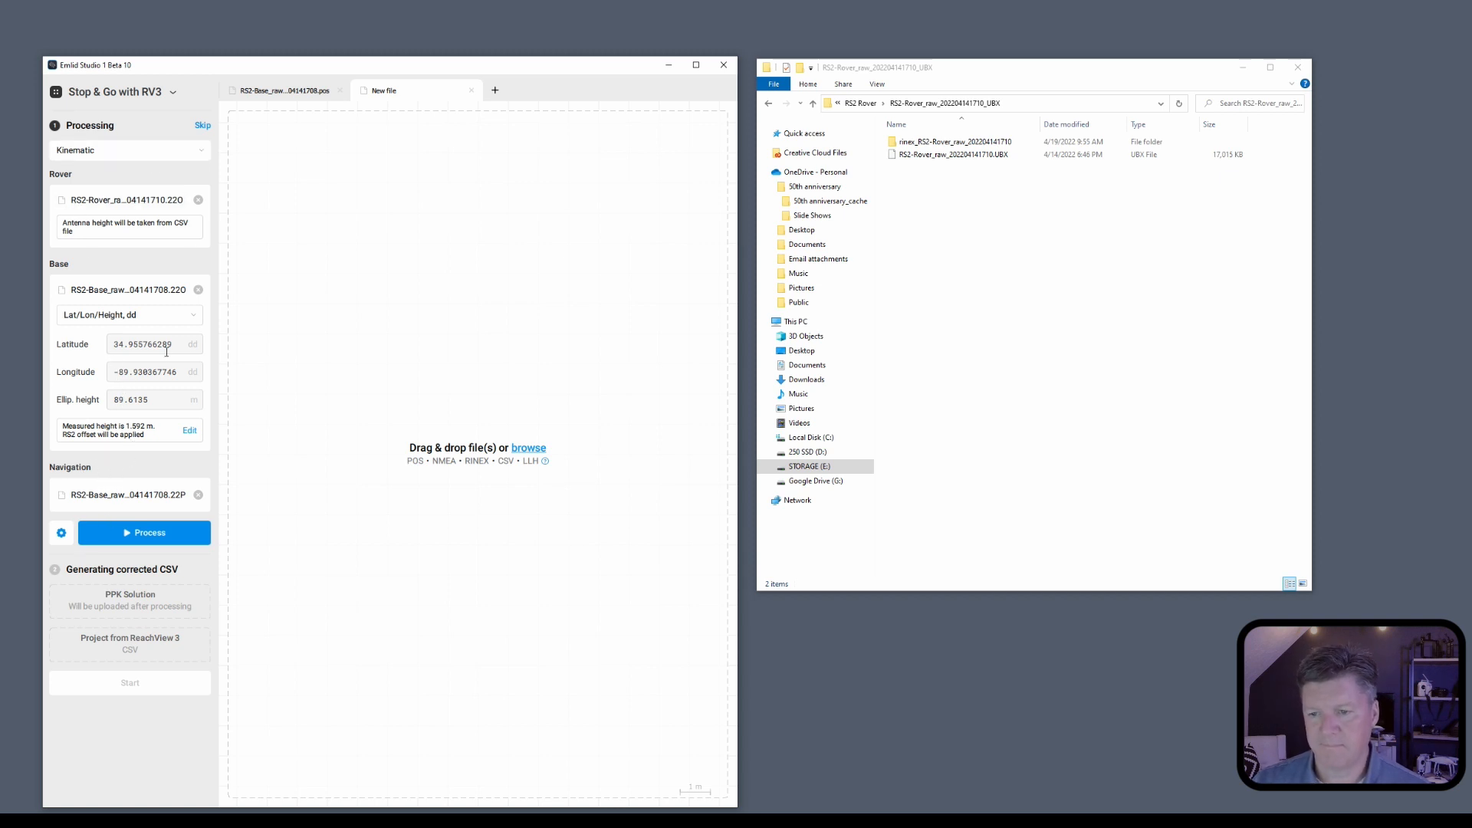
{"action": "left_click", "coordinate": [61, 533]}
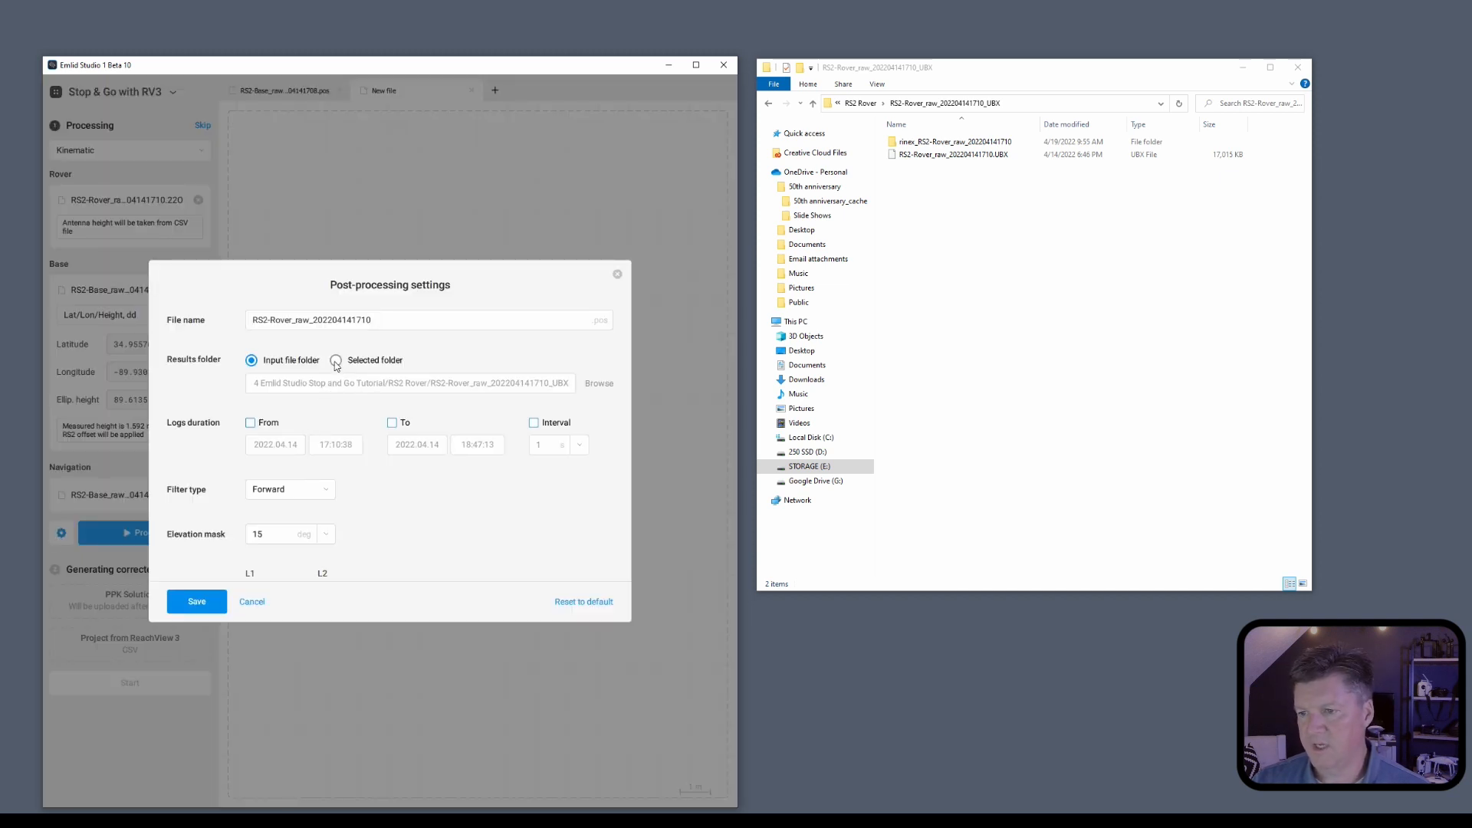
{"action": "scroll", "coordinate": [353, 495], "scroll_direction": "down", "scroll_amount": 10}
{"action": "scroll", "coordinate": [389, 386], "scroll_direction": "up", "scroll_amount": 3}
{"action": "left_click", "coordinate": [389, 454]}
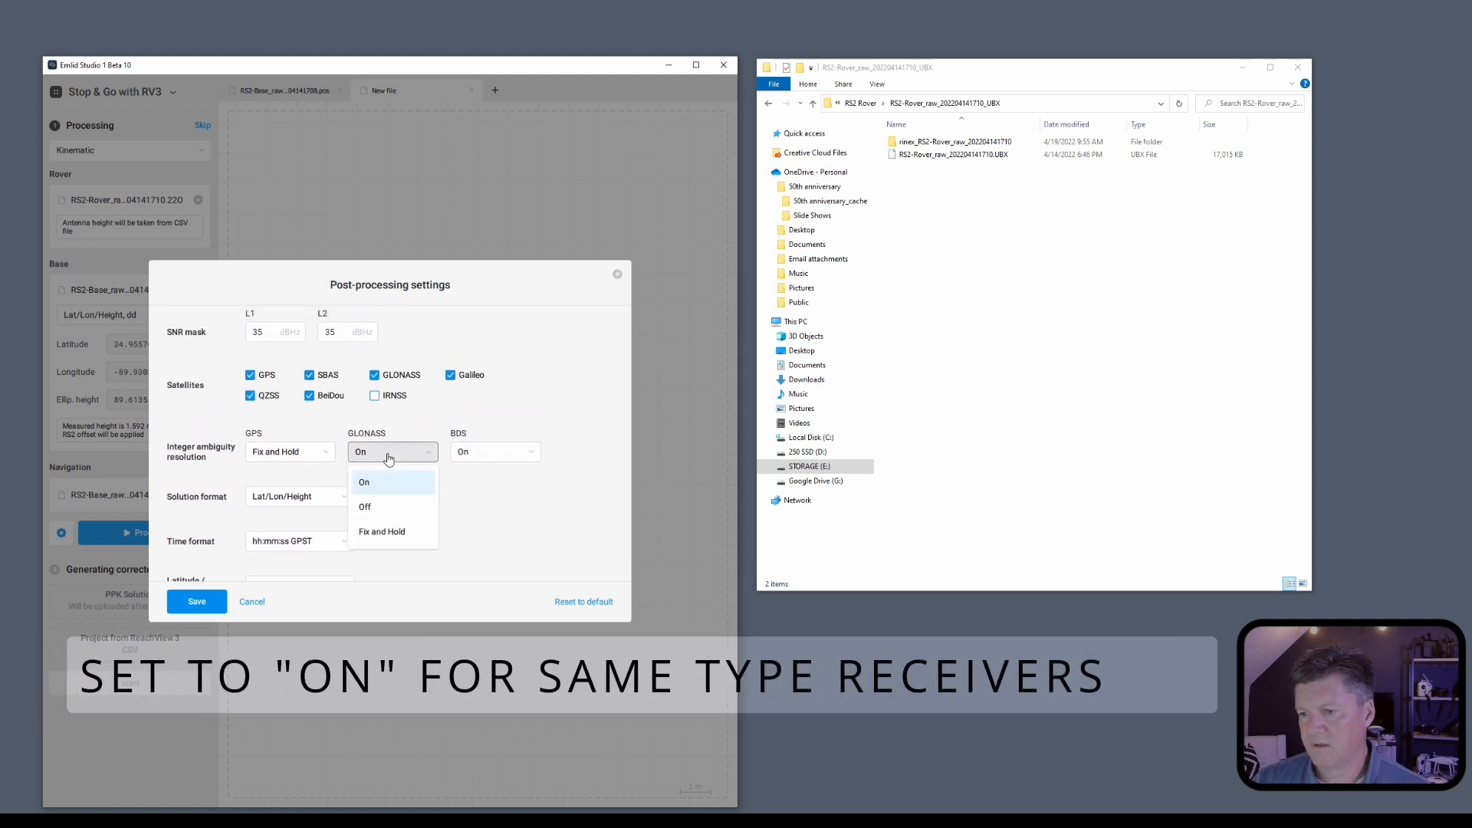
{"action": "left_click", "coordinate": [376, 484]}
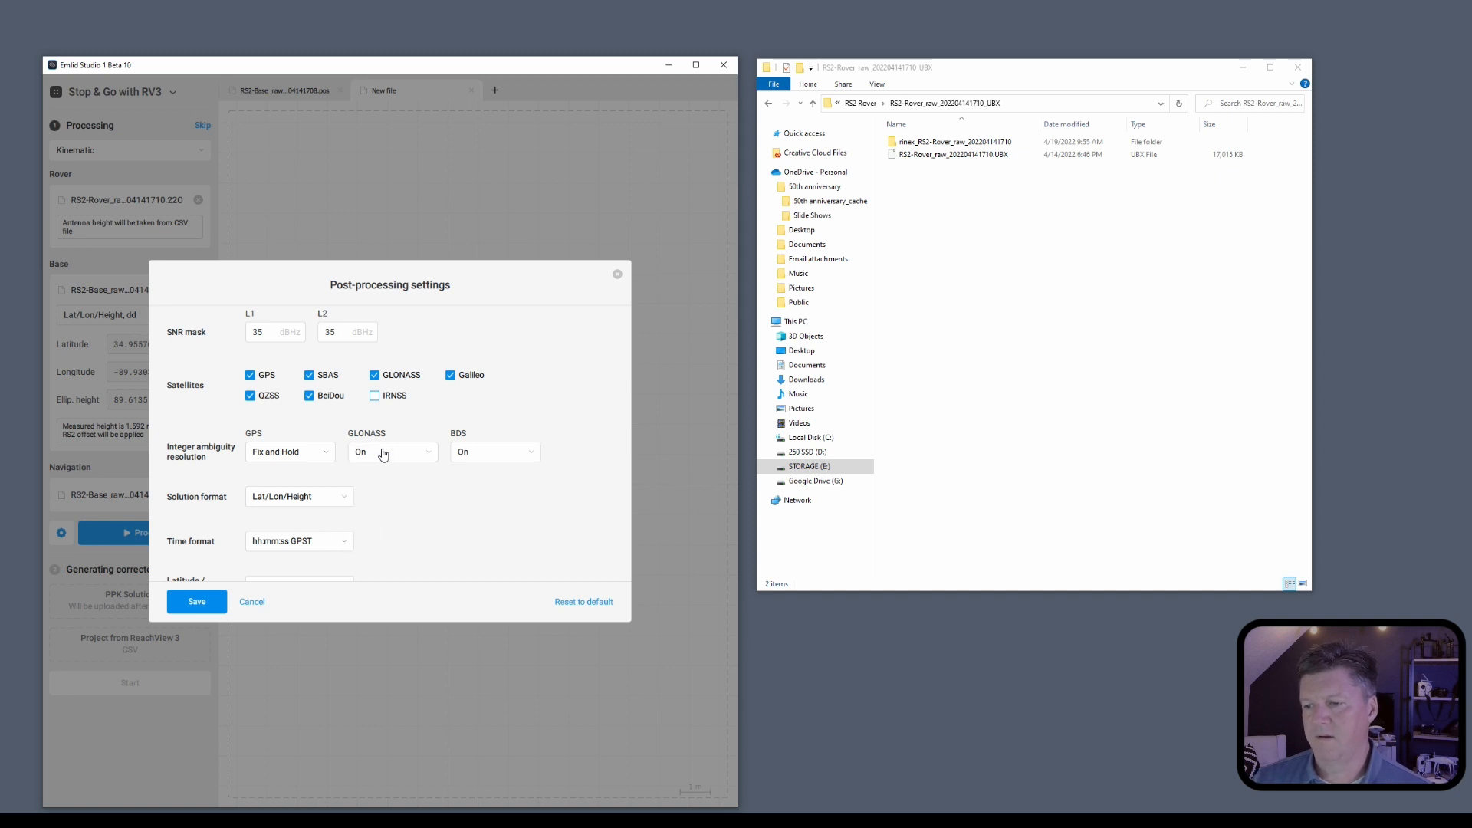
{"action": "left_click", "coordinate": [196, 603]}
Check the GLONASS integer ambiguity setting in the PPK workflow's post-processing settings, and return to Stop & Go with ReachView 3.
{"action": "left_click", "coordinate": [99, 94]}
{"action": "left_click", "coordinate": [107, 126]}
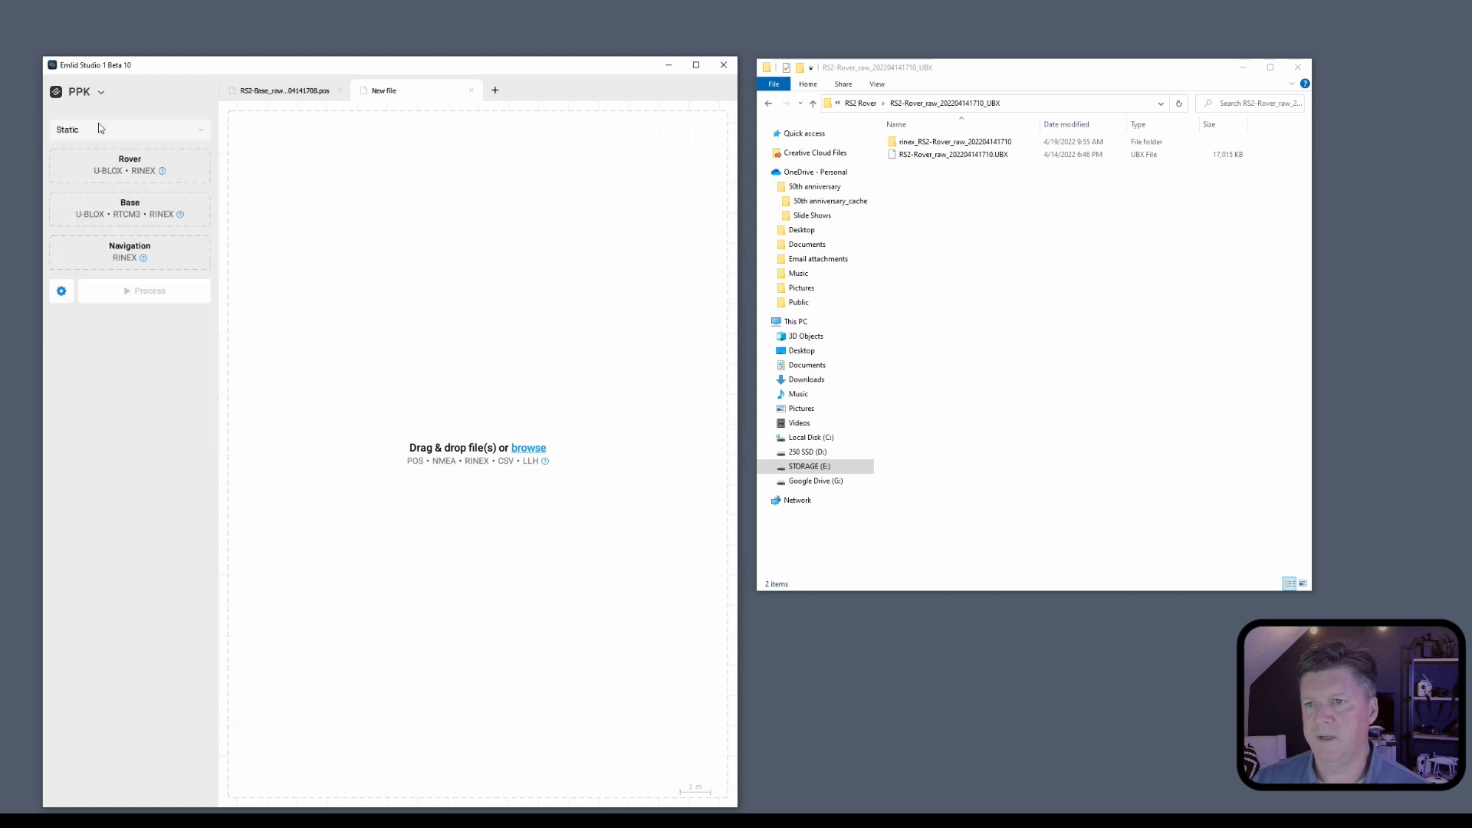
{"action": "left_click", "coordinate": [62, 292]}
{"action": "scroll", "coordinate": [435, 450], "scroll_direction": "down", "scroll_amount": 6}
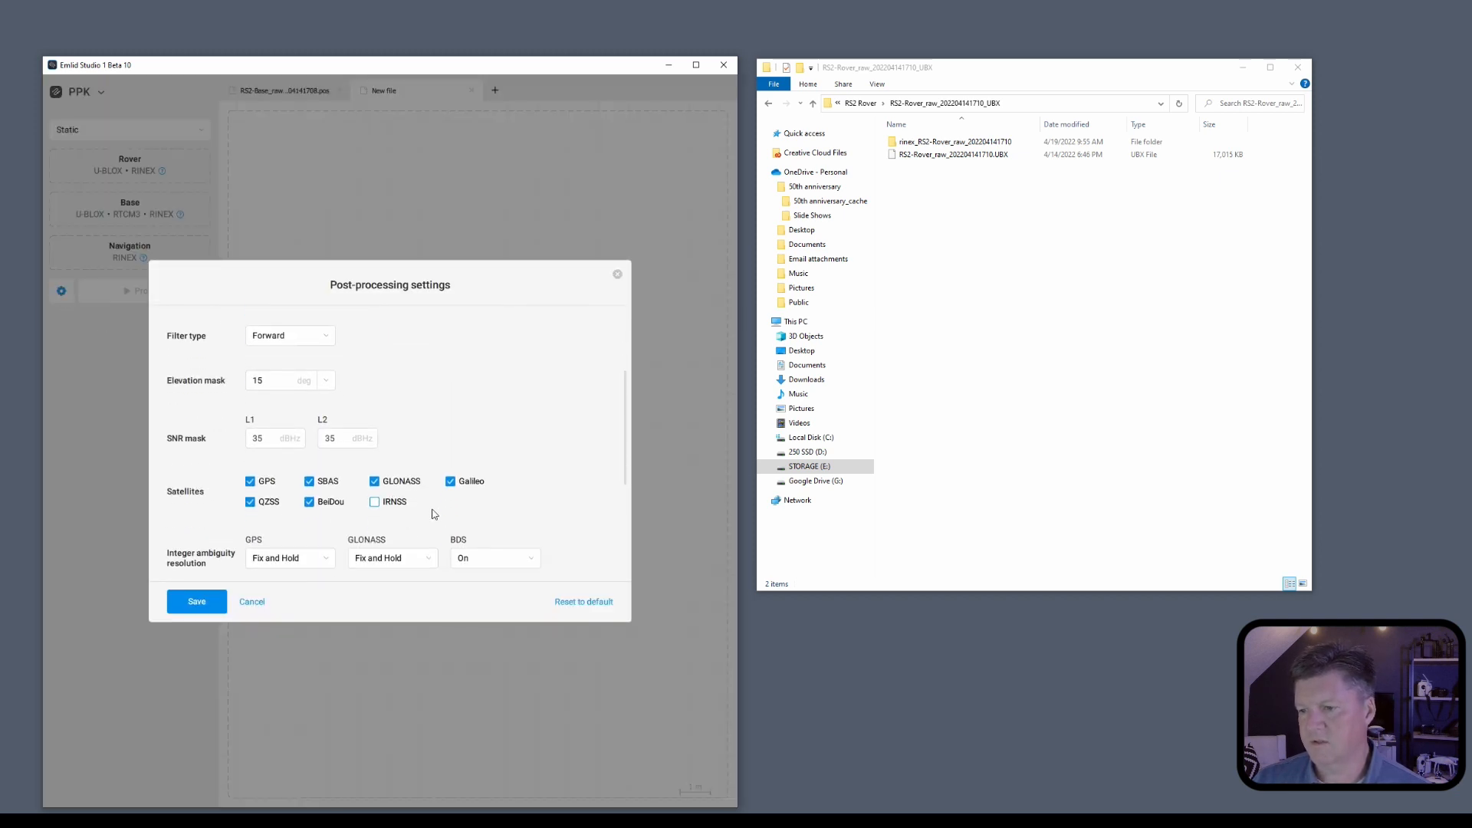
{"action": "scroll", "coordinate": [398, 434], "scroll_direction": "up", "scroll_amount": 3}
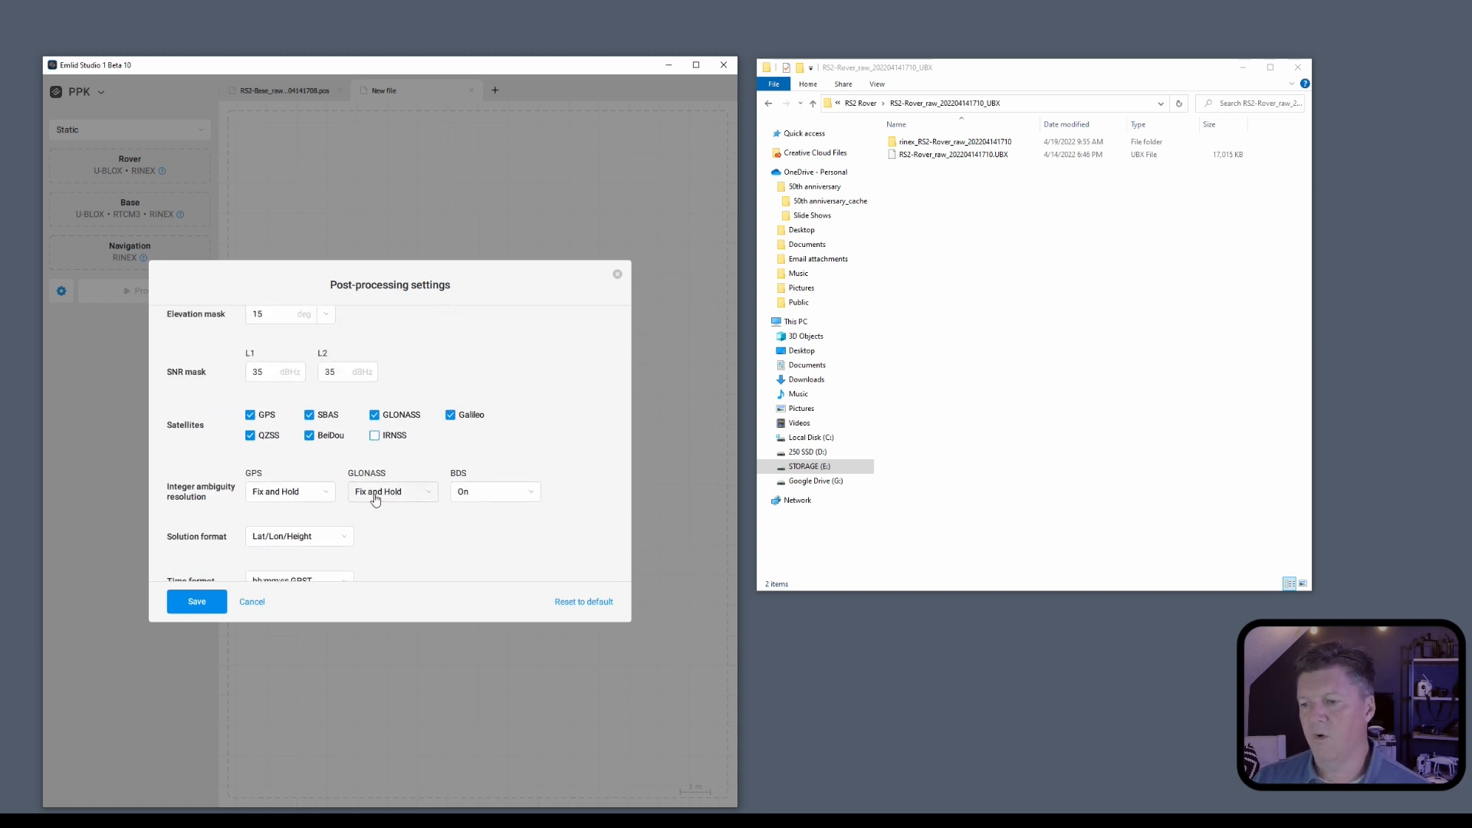
{"action": "left_click", "coordinate": [219, 604]}
{"action": "left_click", "coordinate": [91, 91]}
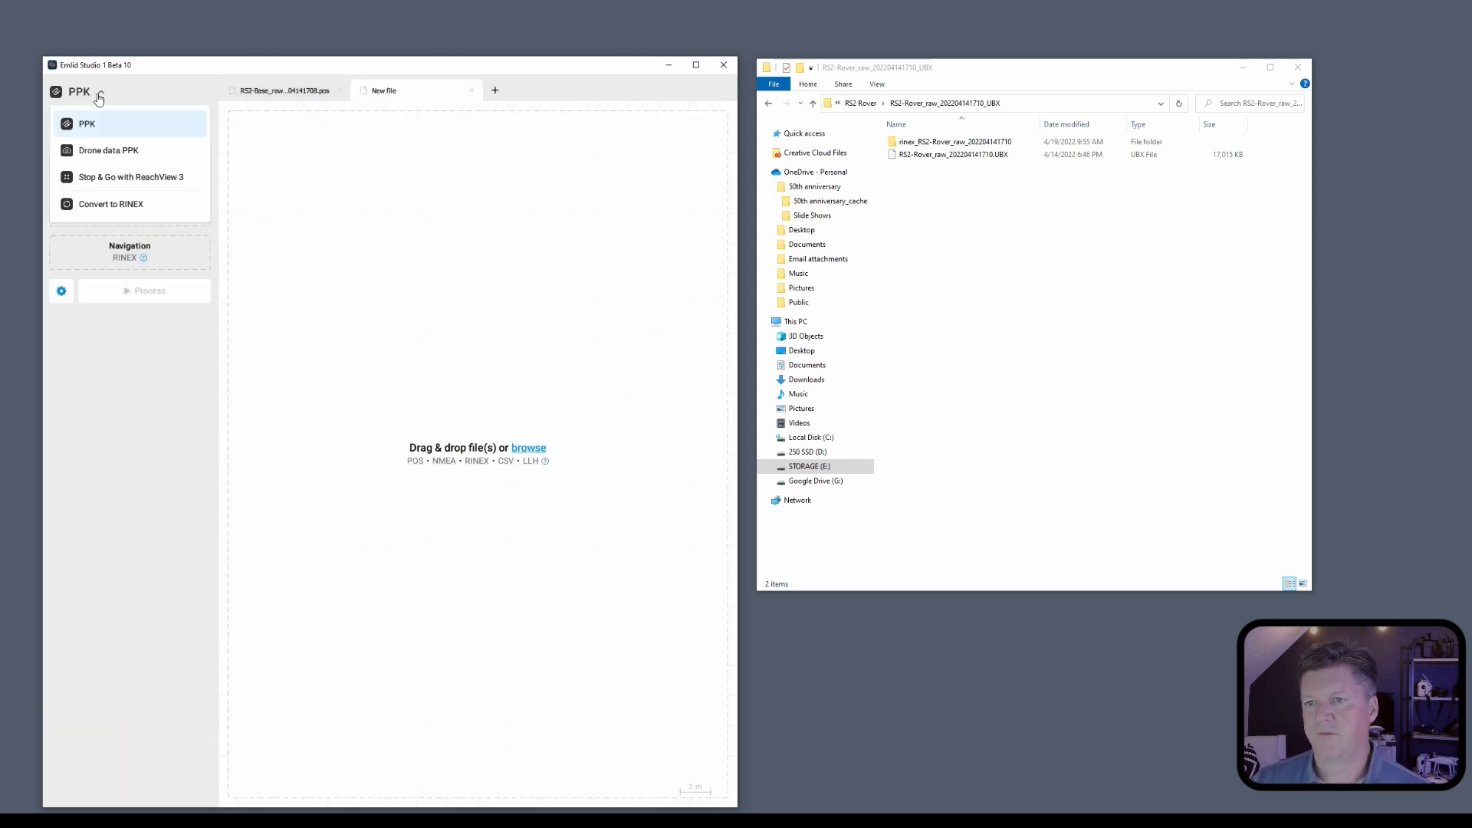
{"action": "left_click", "coordinate": [109, 181]}
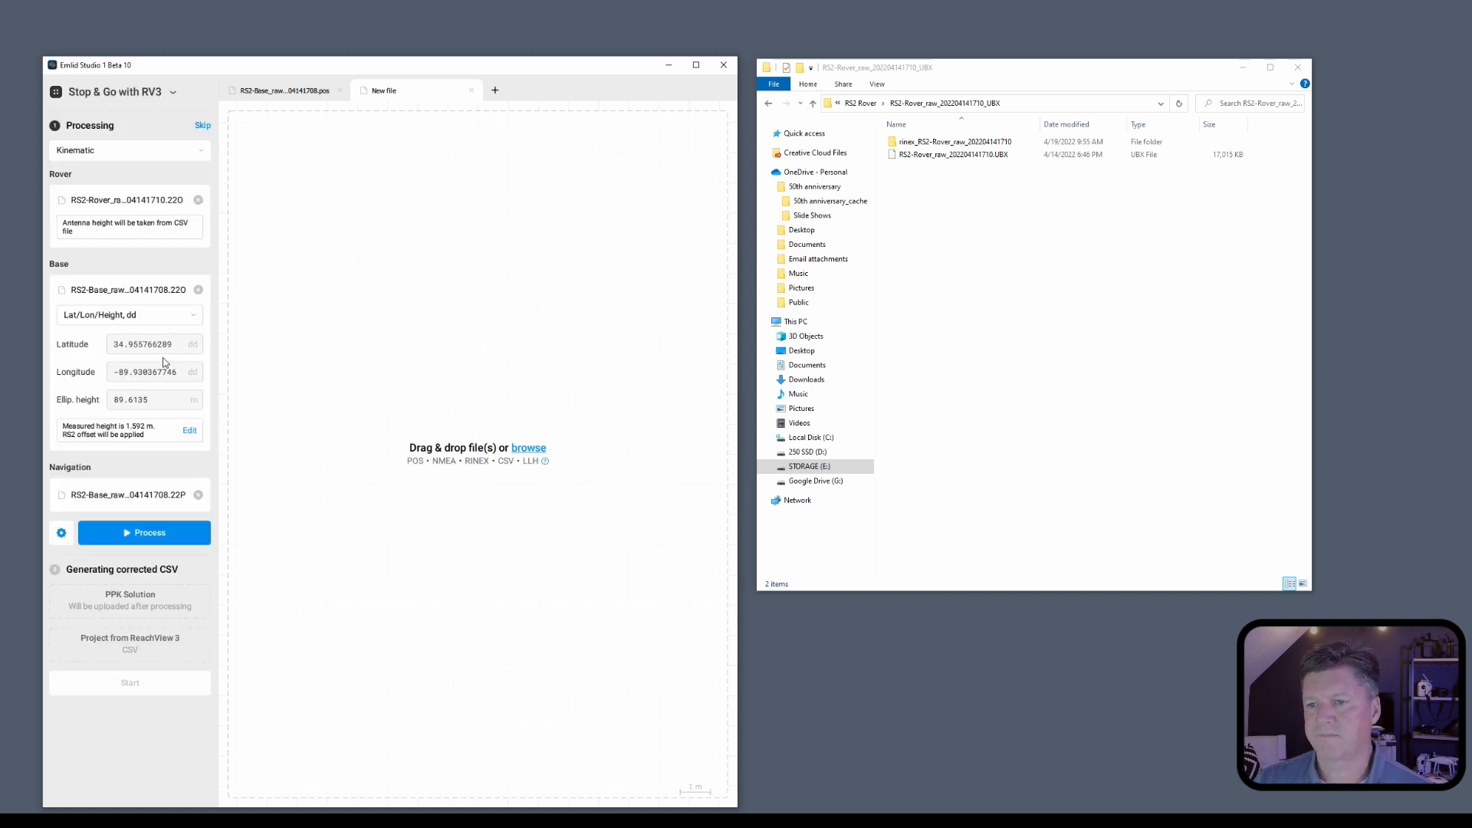
Recheck and save the Stop & Go post-processing settings, and process the rover log against the base.
{"action": "left_click", "coordinate": [62, 533]}
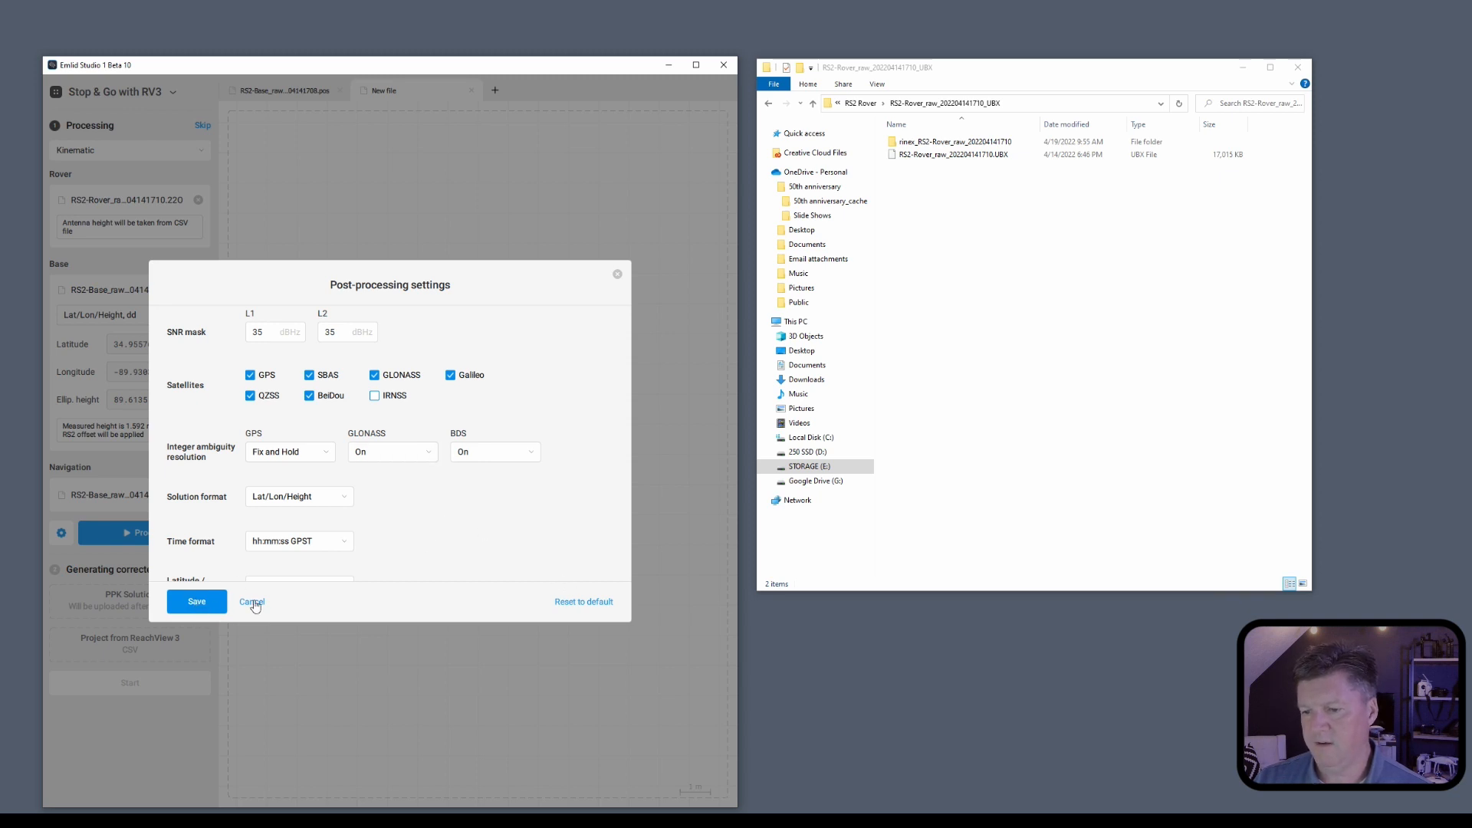
{"action": "left_click", "coordinate": [193, 603]}
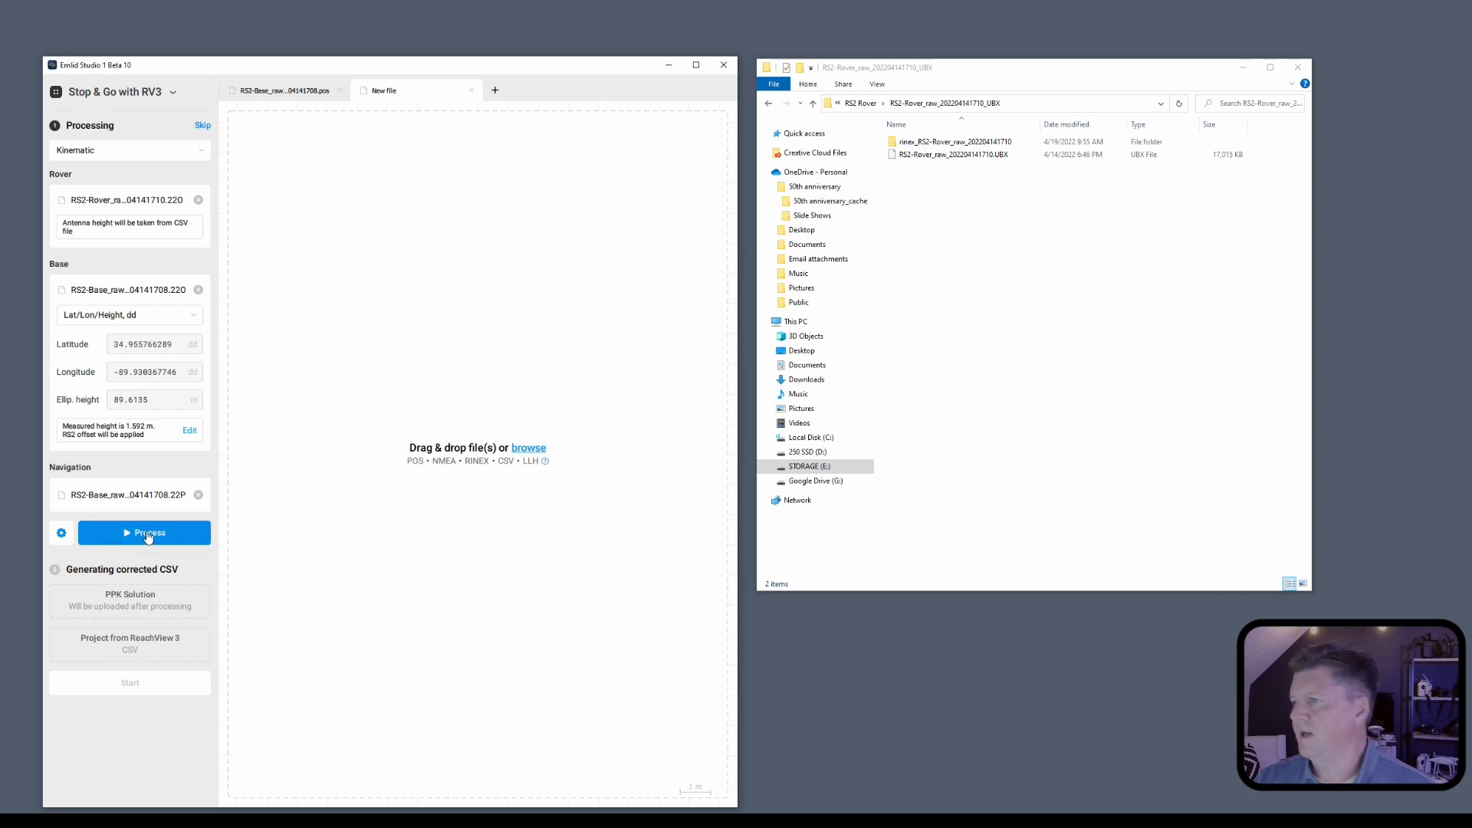
{"action": "double_click", "coordinate": [913, 143]}
{"action": "left_click", "coordinate": [945, 103]}
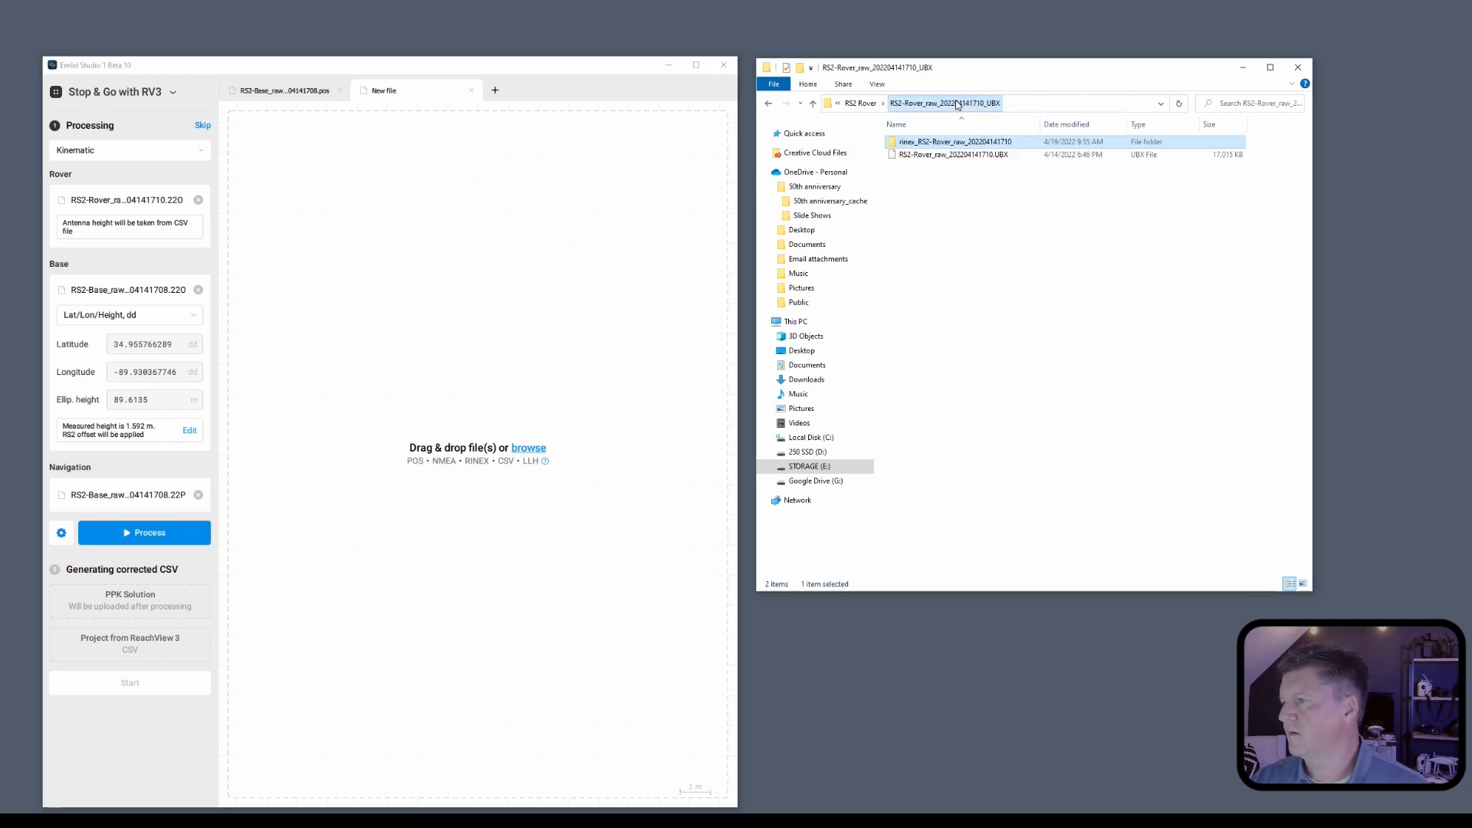
{"action": "left_click", "coordinate": [154, 534]}
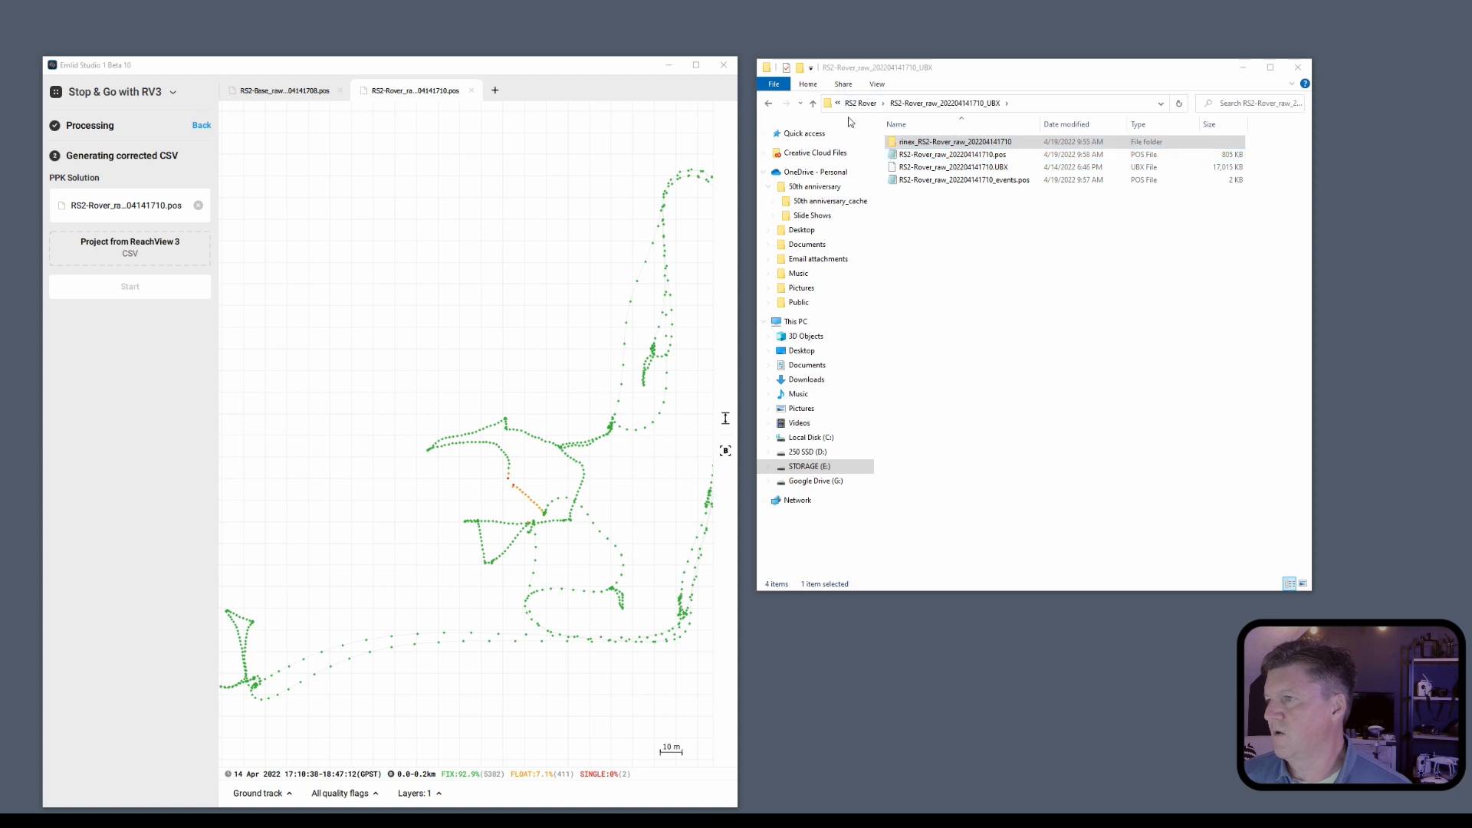
Load 2022-04-14 photogrm Tutorial.csv from the RS2 Rover folder as the ReachView 3 project and generate the corrected CSV.
{"action": "left_click", "coordinate": [813, 104]}
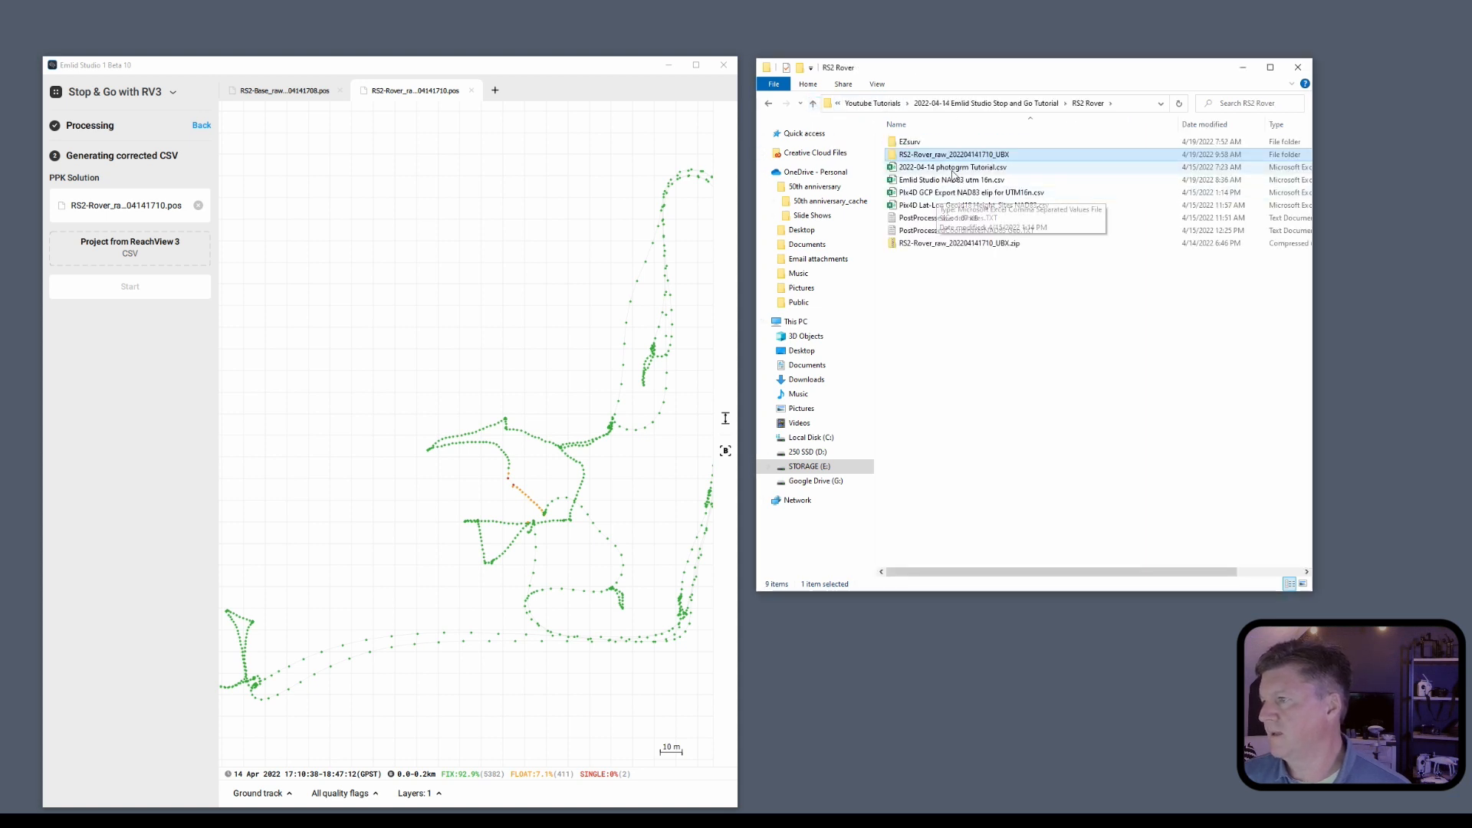
{"action": "left_click", "coordinate": [954, 168]}
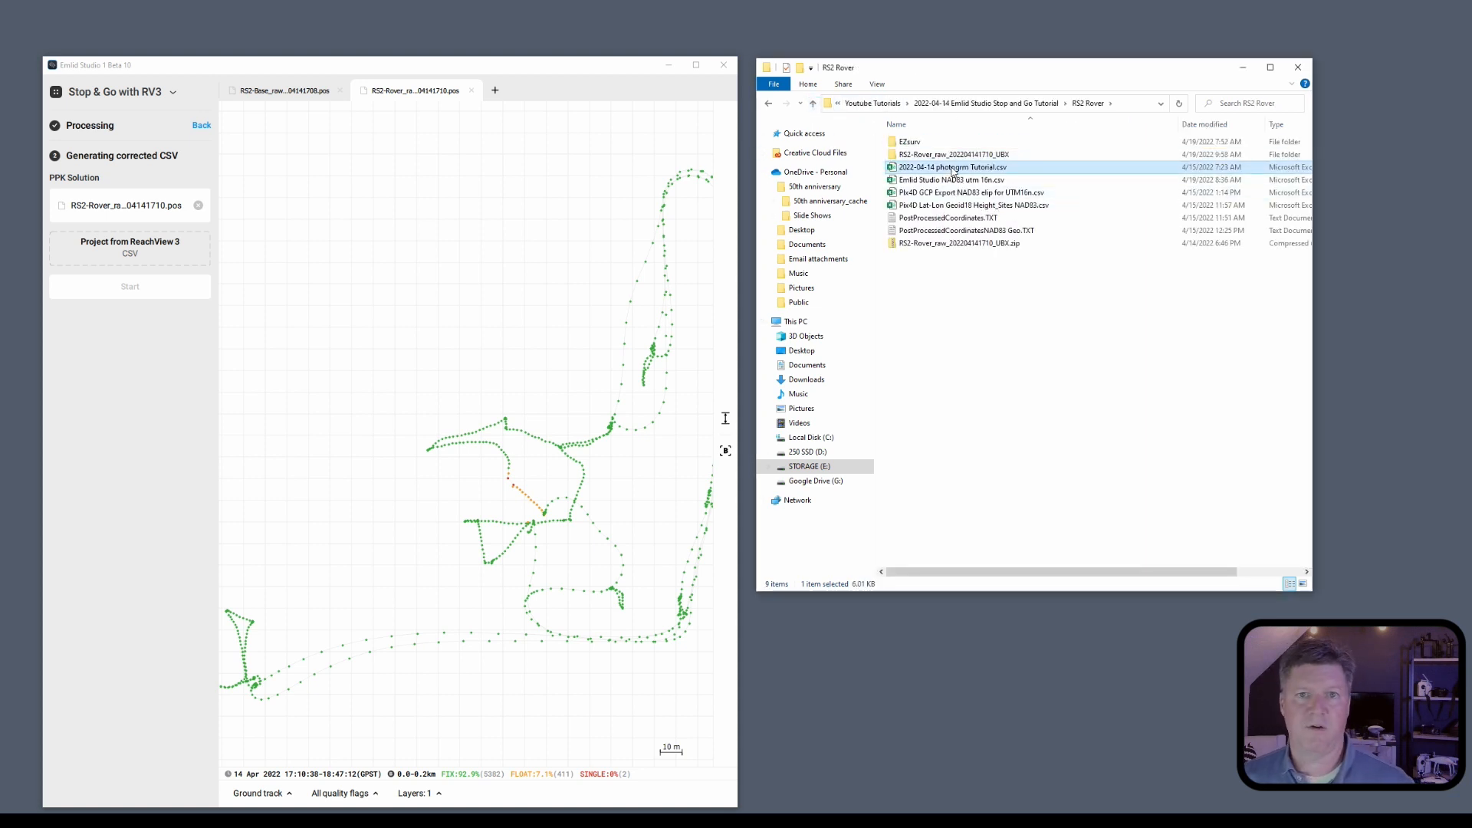
{"action": "left_click_drag", "start_coordinate": [954, 169], "coordinate": [134, 268]}
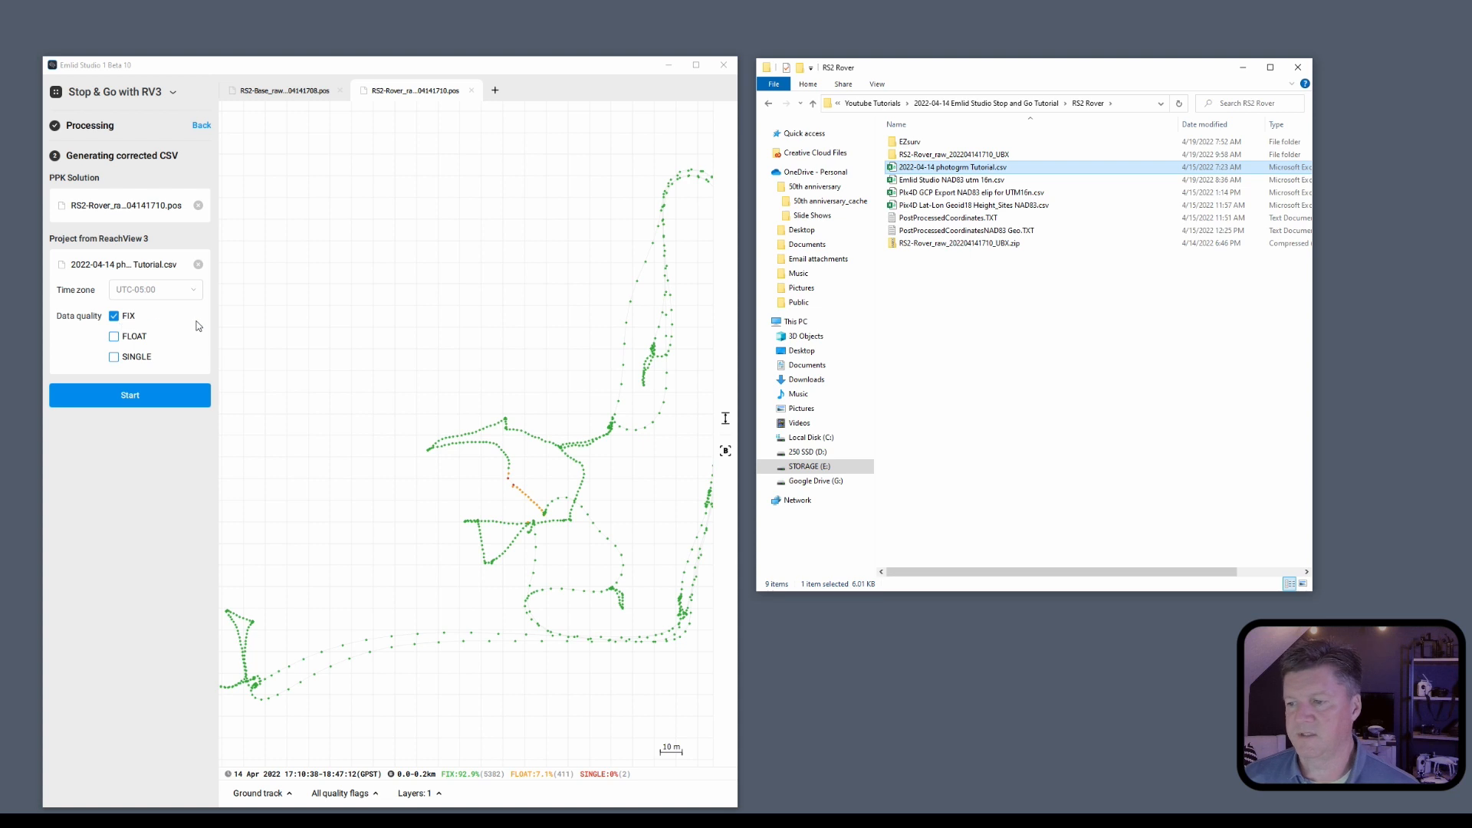
{"action": "left_click", "coordinate": [128, 396]}
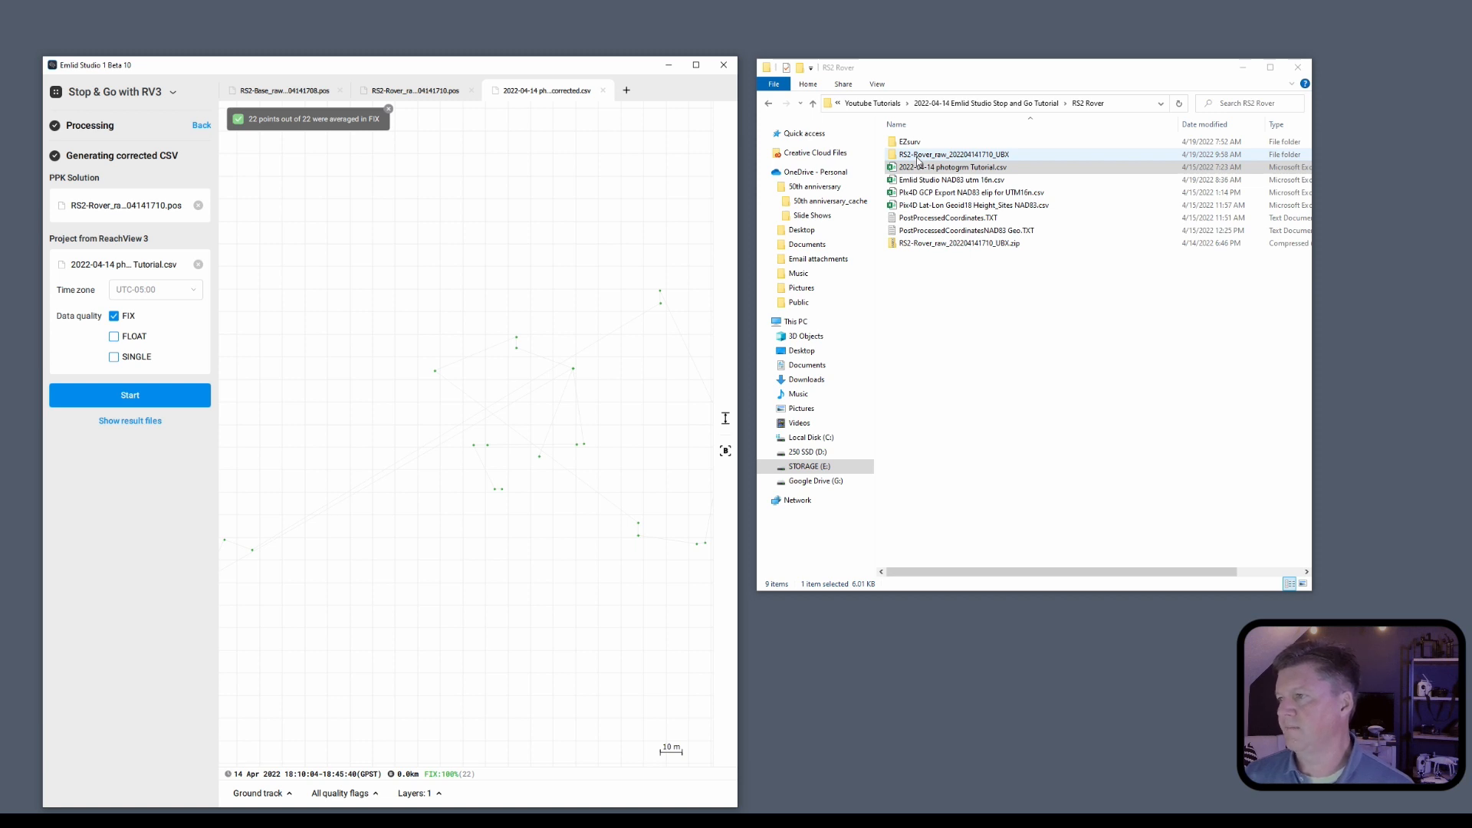
{"action": "double_click", "coordinate": [918, 156]}
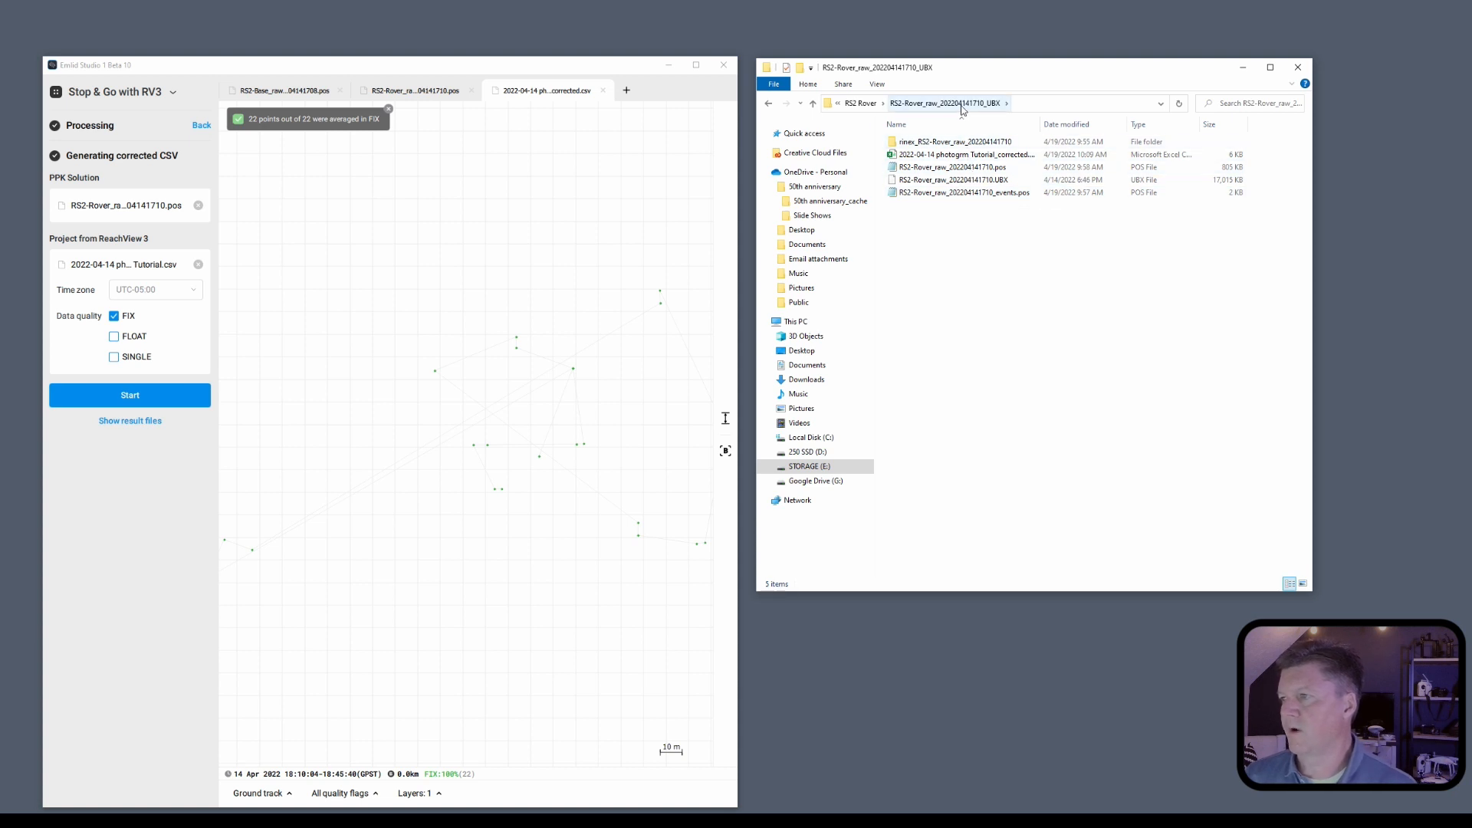
{"action": "left_click", "coordinate": [973, 157]}
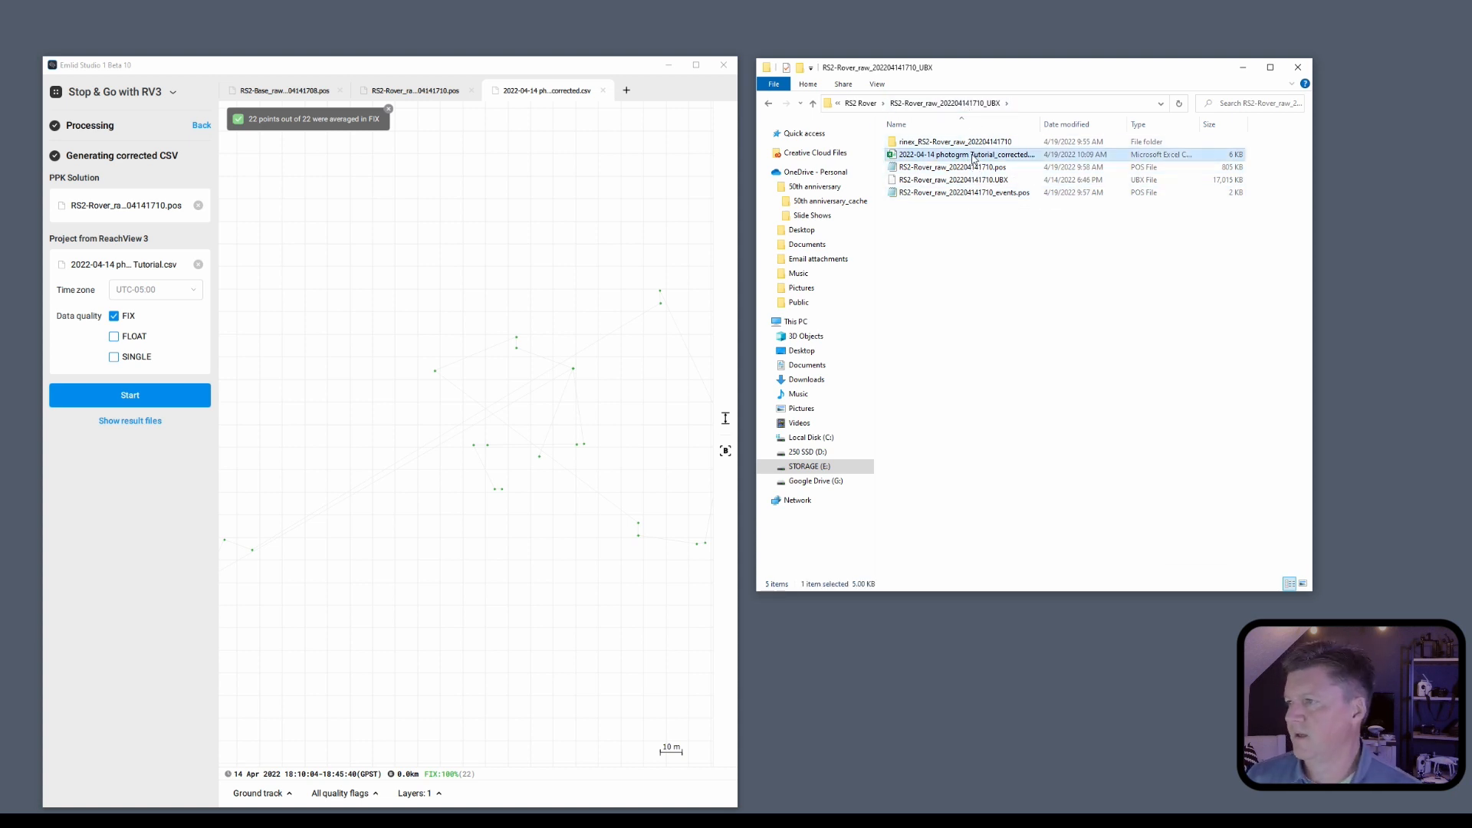
{"action": "double_click", "coordinate": [974, 156]}
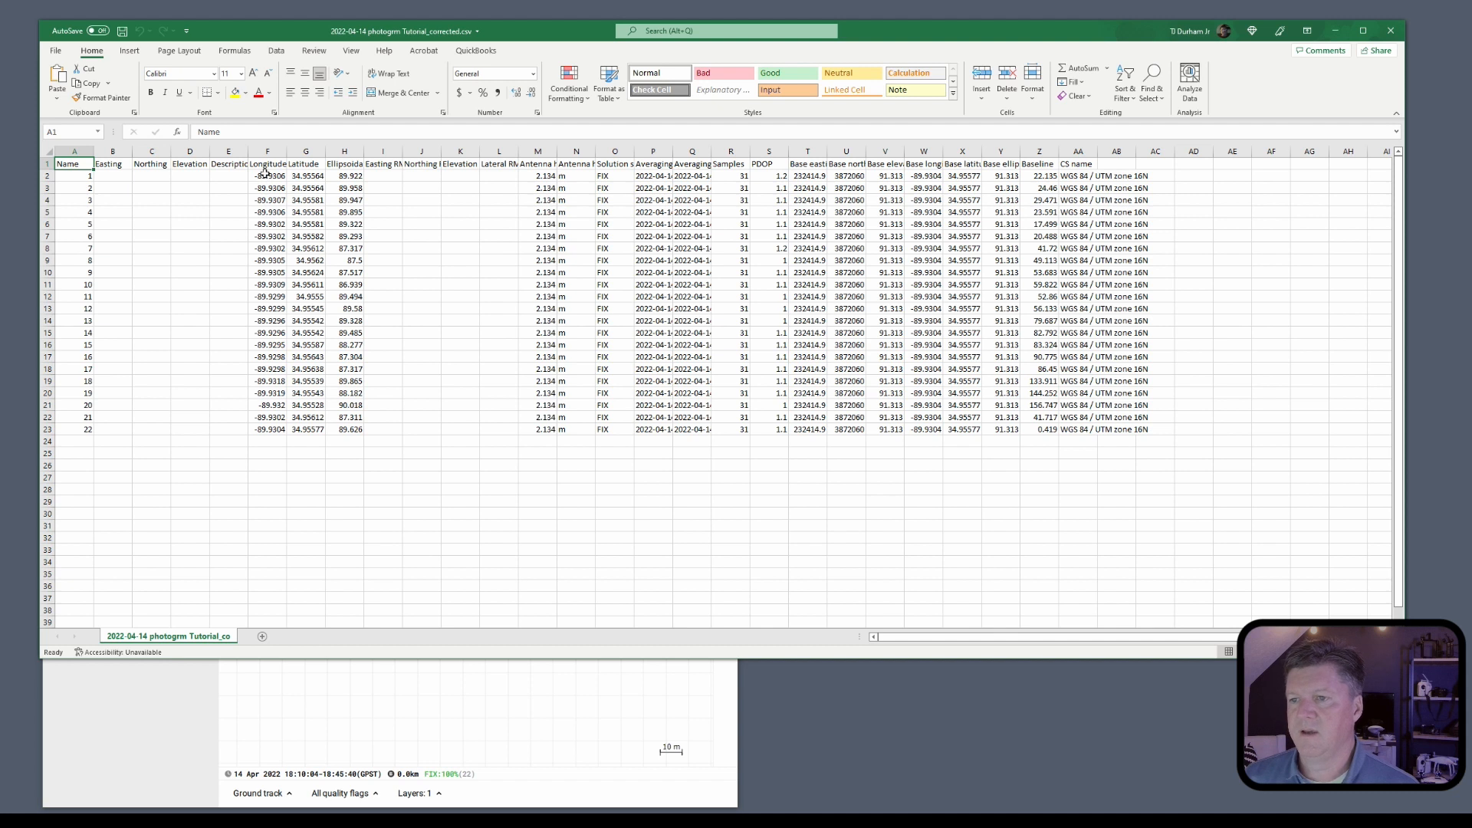
Review the longitude, latitude, ellipsoidal height, solution status and antenna height columns, and close the workbook.
{"action": "left_click_drag", "start_coordinate": [261, 167], "coordinate": [356, 431]}
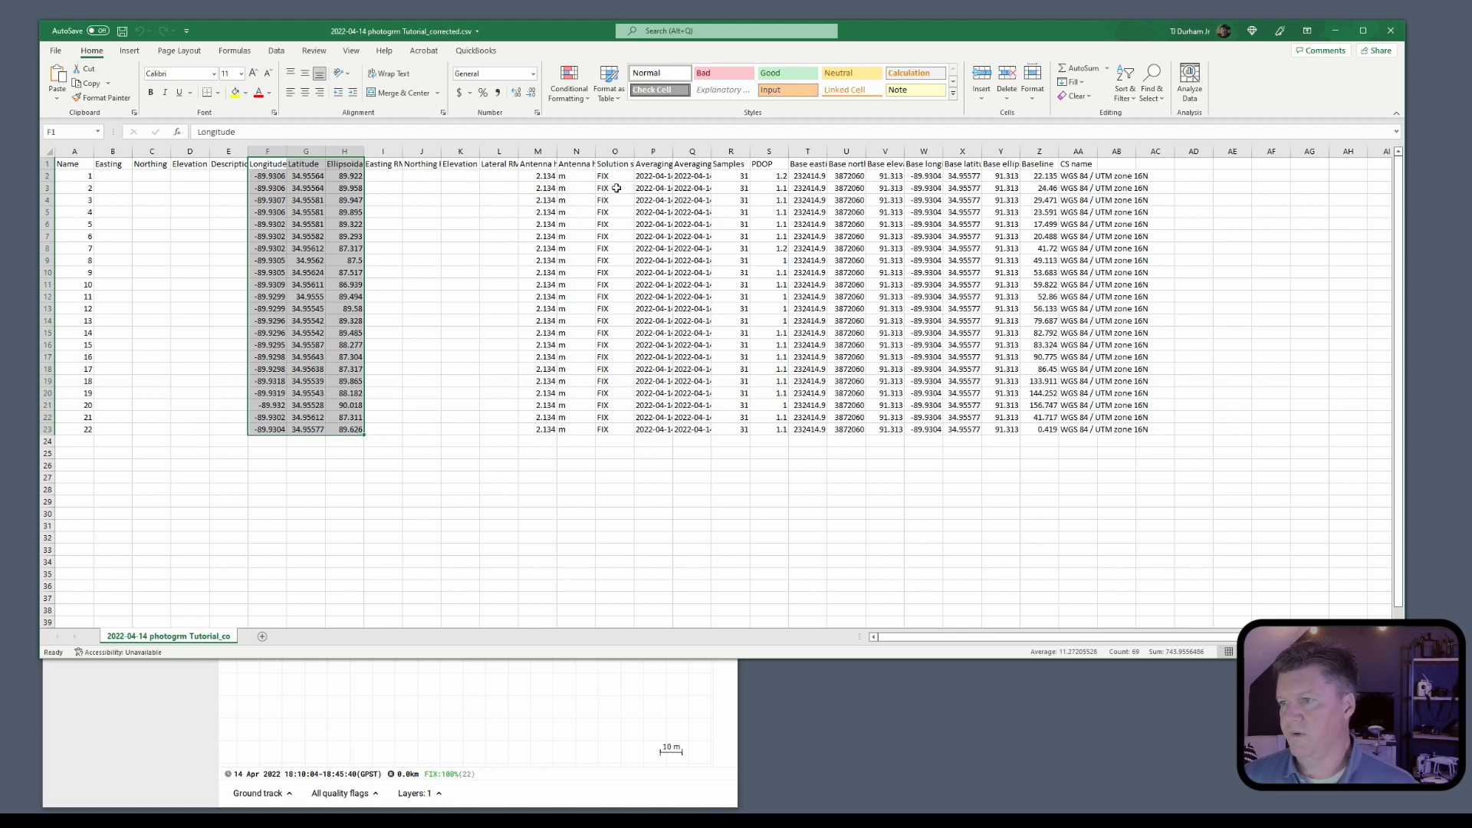
{"action": "left_click_drag", "start_coordinate": [612, 176], "coordinate": [606, 429]}
{"action": "left_click_drag", "start_coordinate": [537, 179], "coordinate": [546, 432]}
{"action": "left_click", "coordinate": [268, 175]}
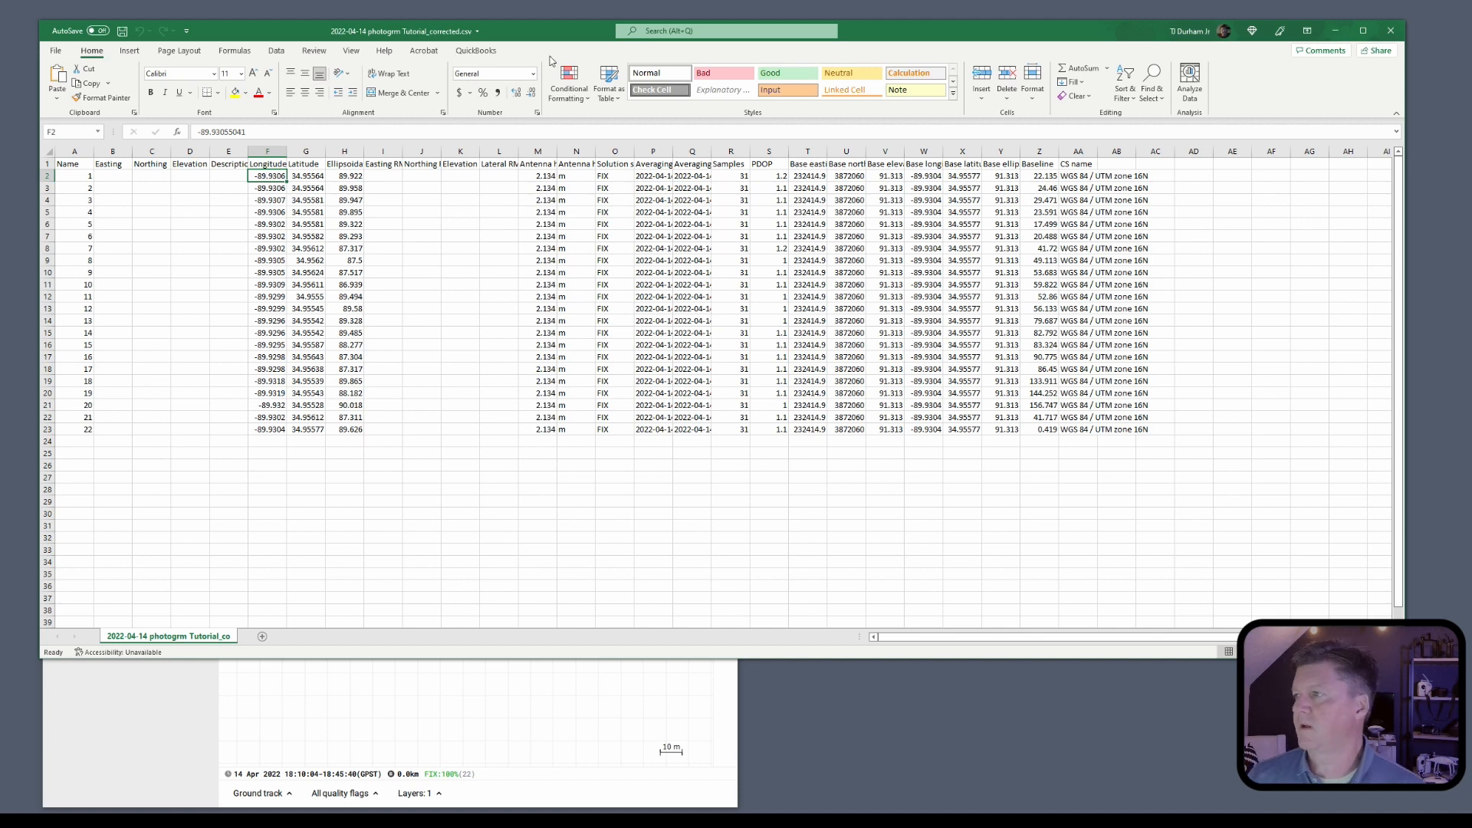
{"action": "left_click", "coordinate": [1391, 31]}
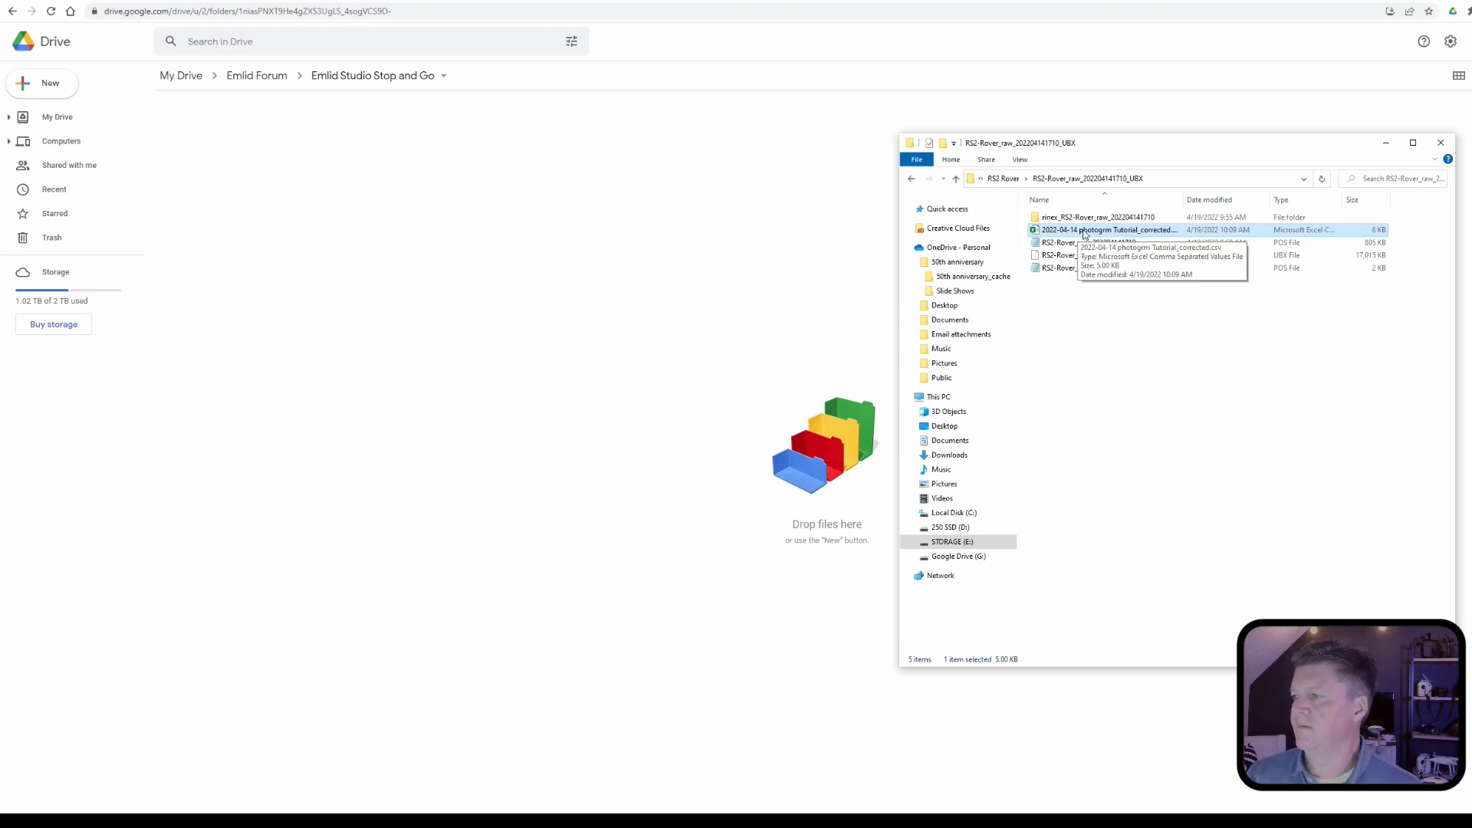
Upload 2022-04-14 photogrm Tutorial_corrected.csv to the Emlid Studio Stop and Go folder in Google Drive.
{"action": "left_click_drag", "start_coordinate": [1183, 199], "coordinate": [1222, 204]}
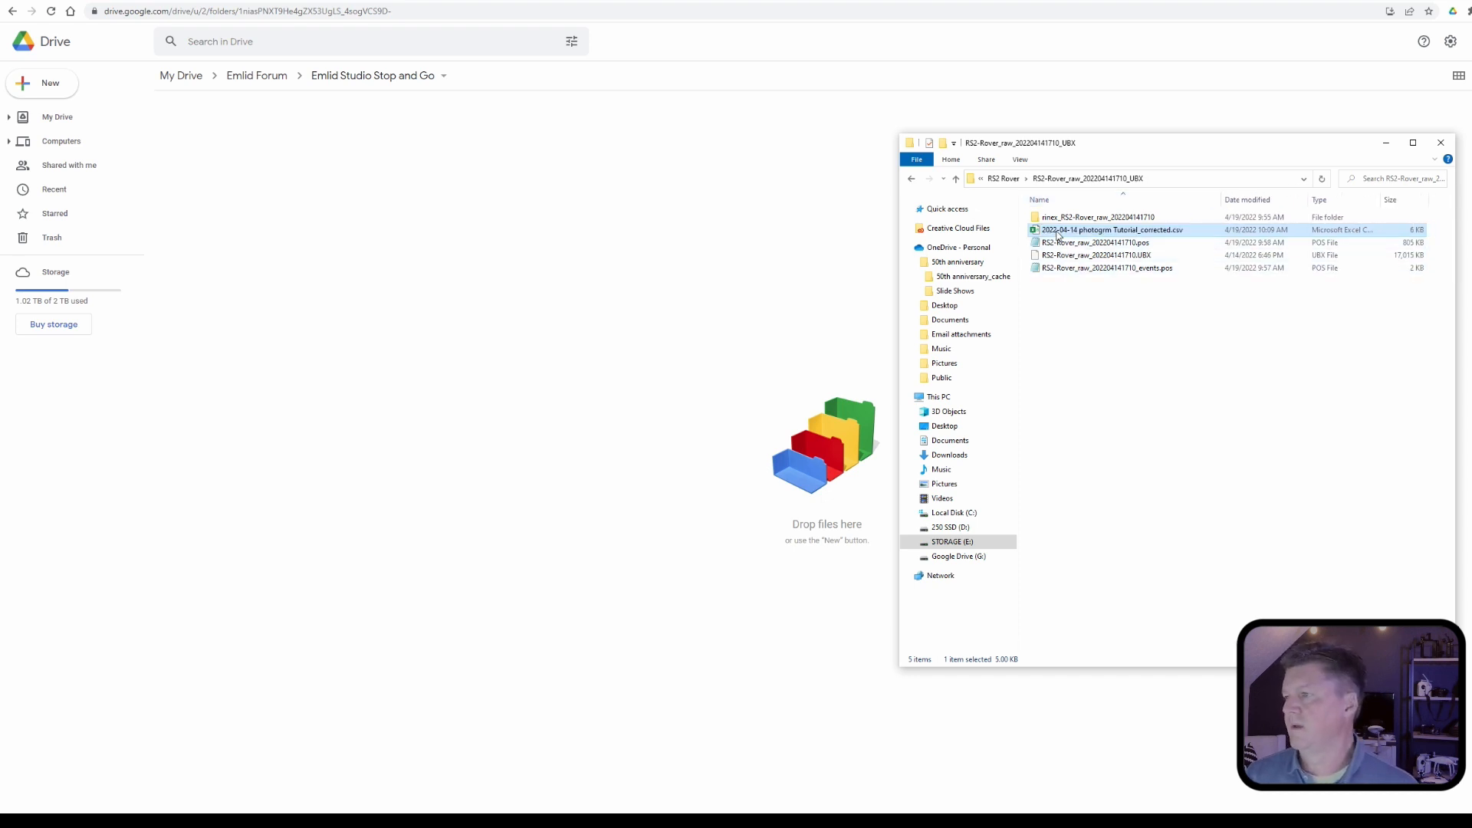
{"action": "left_click_drag", "start_coordinate": [1062, 231], "coordinate": [296, 176]}
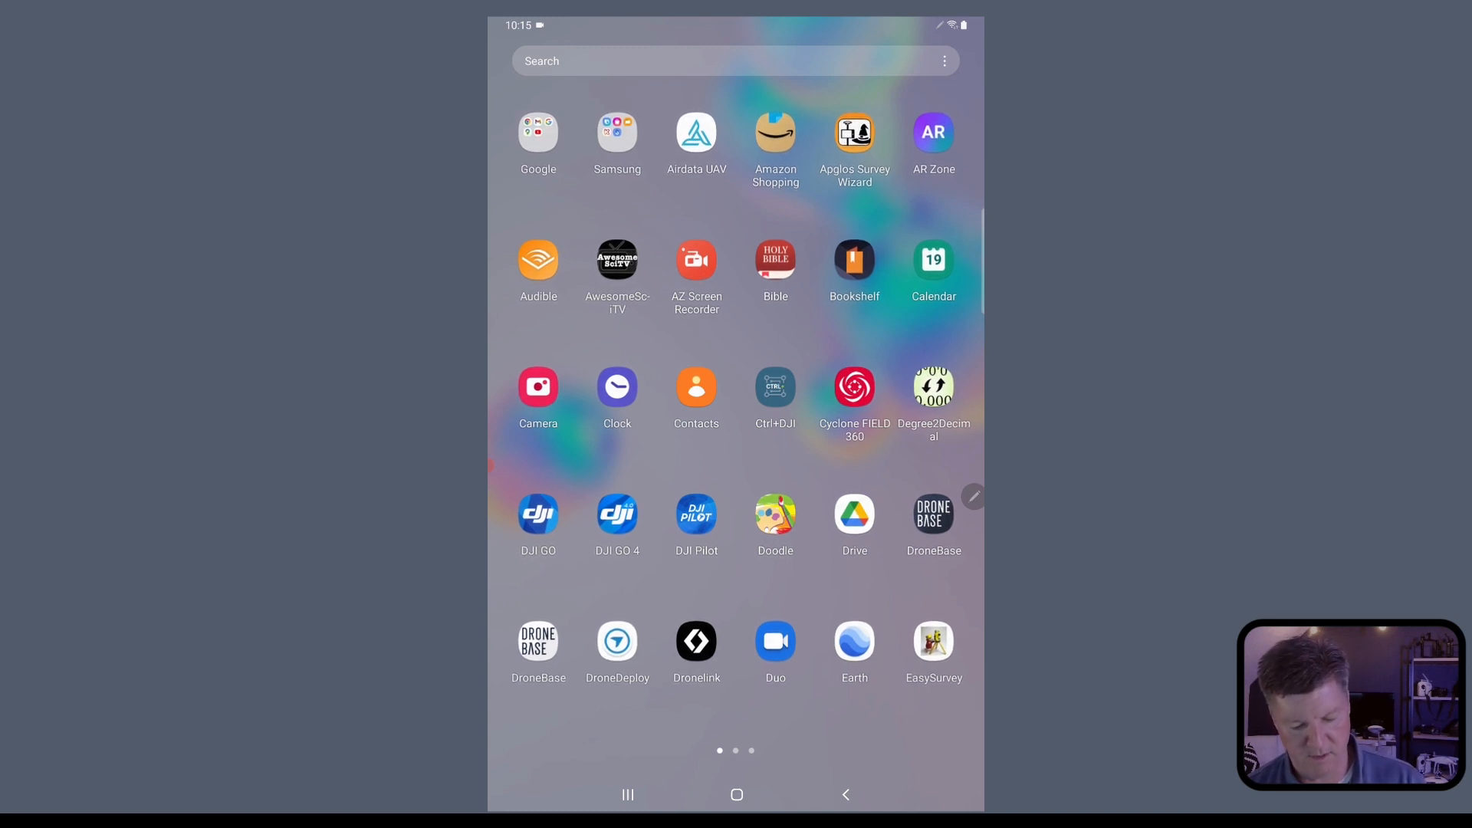
Switch to ReachView 3 on the tablet and open its list of survey projects.
{"action": "left_click", "coordinate": [737, 795]}
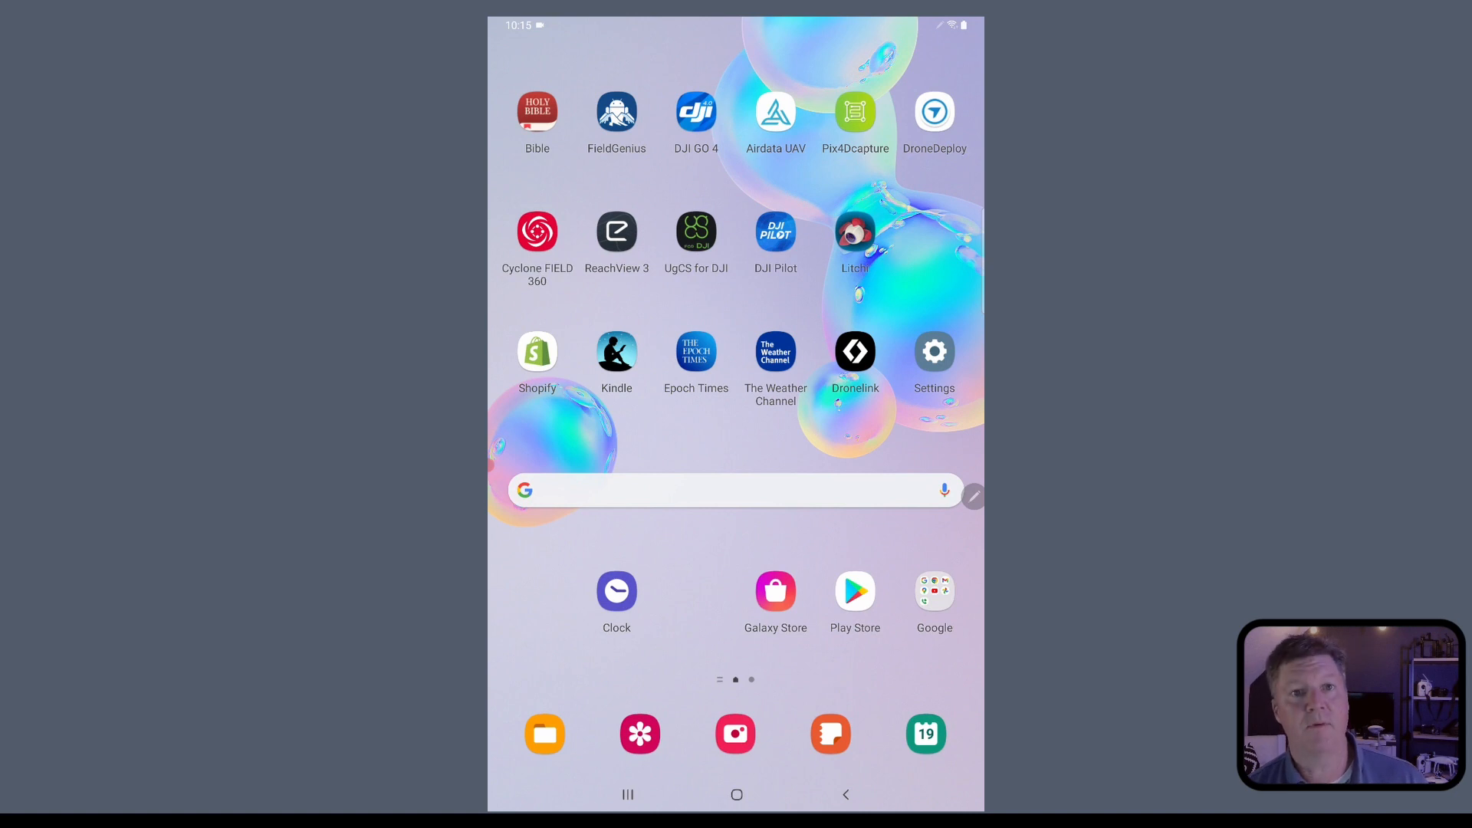
{"action": "left_click", "coordinate": [616, 231]}
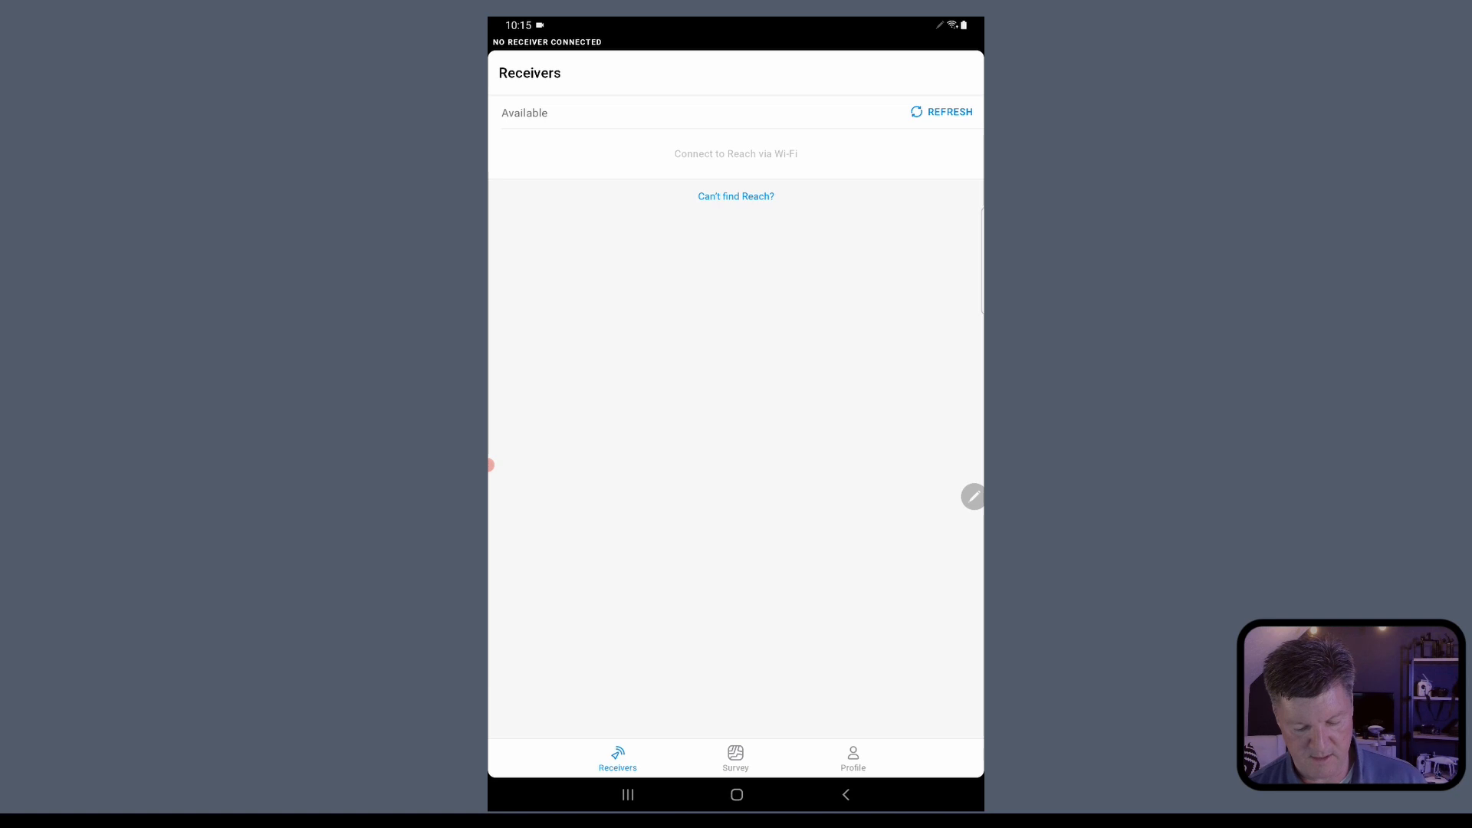
{"action": "left_click", "coordinate": [736, 758]}
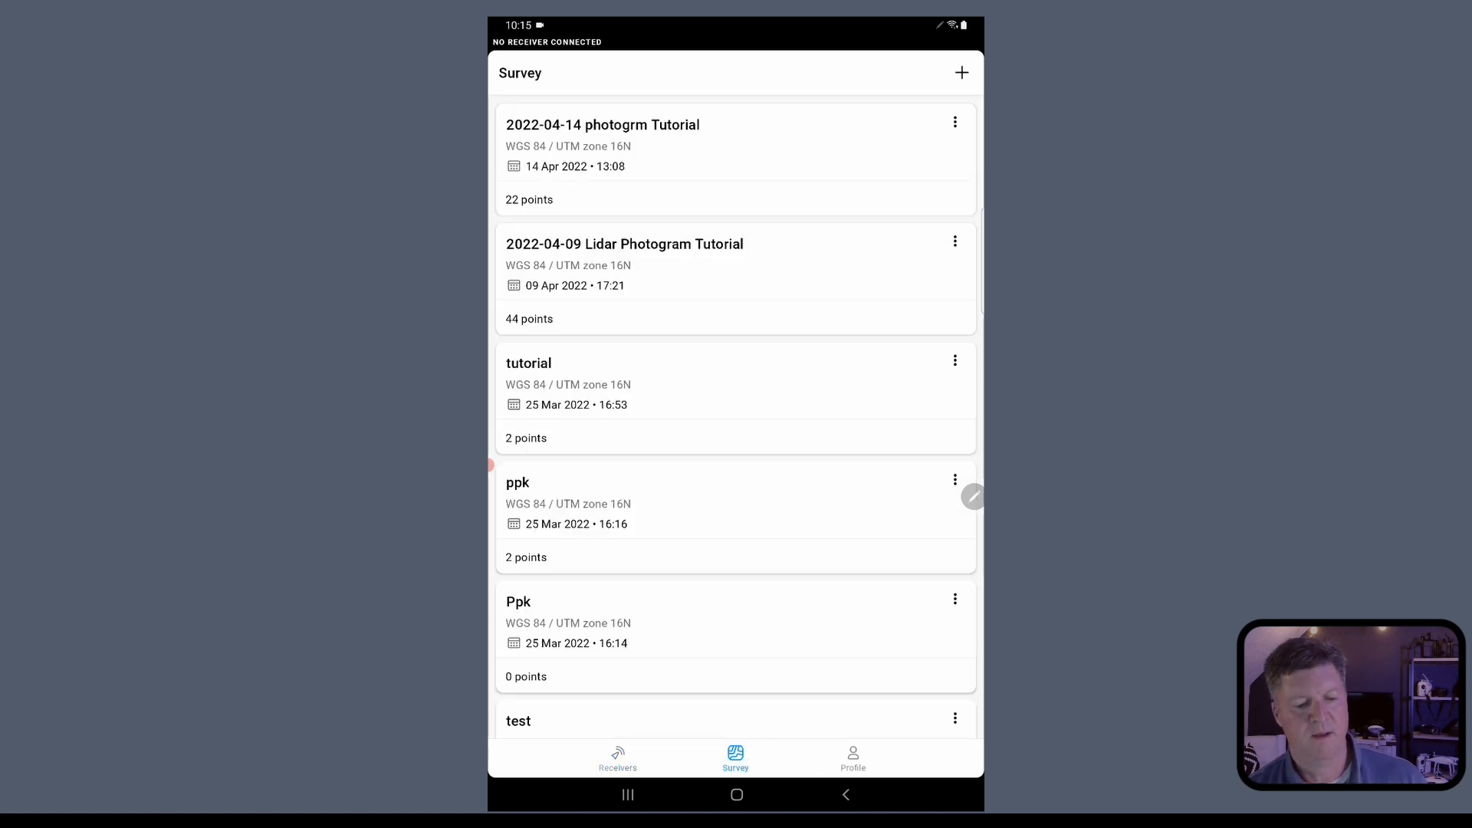
Start a new survey project and name it Emlid Studio utm 16n nad83.
{"action": "left_click", "coordinate": [961, 72]}
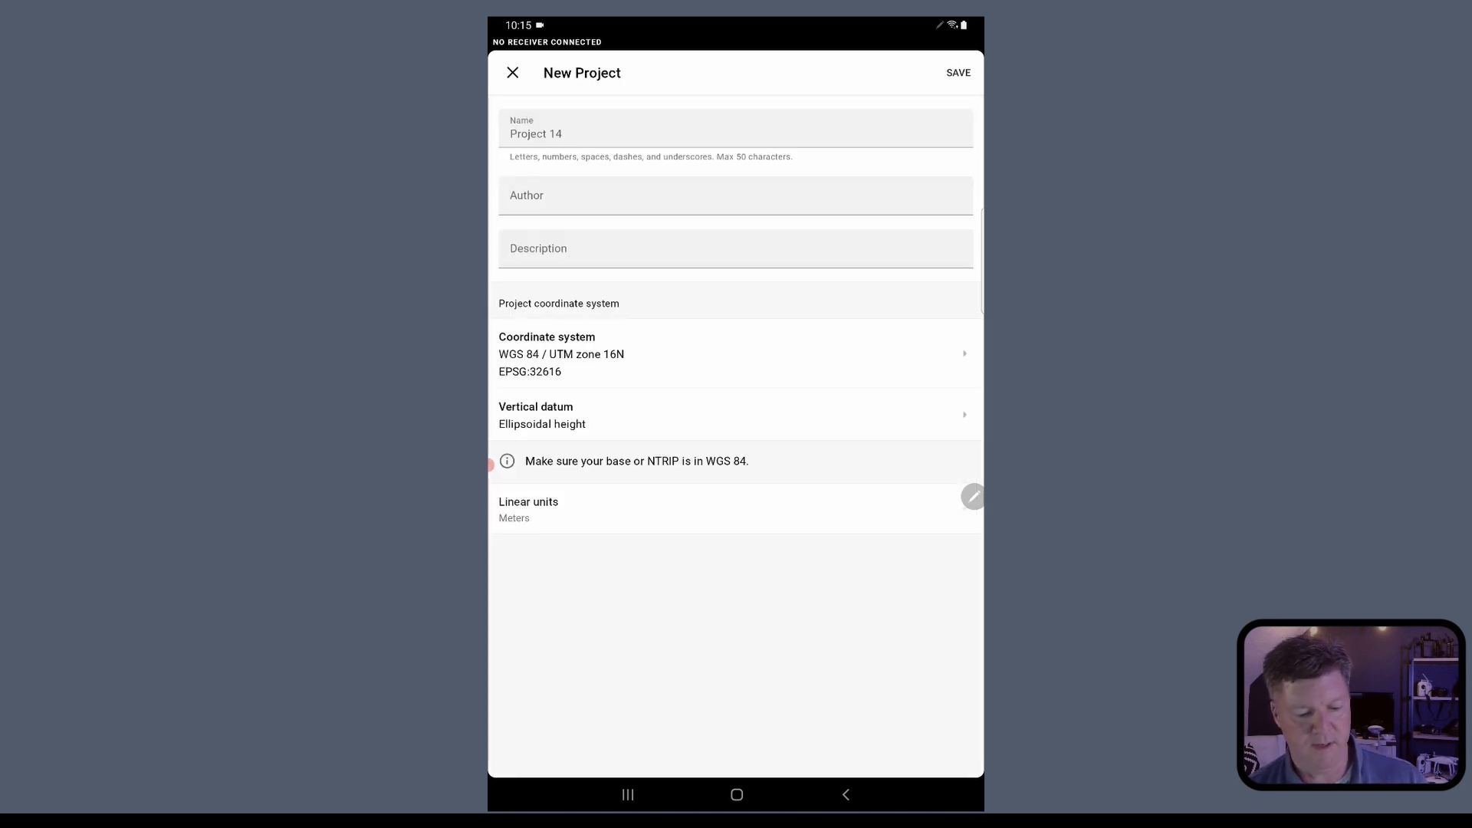
{"action": "left_click", "coordinate": [735, 129]}
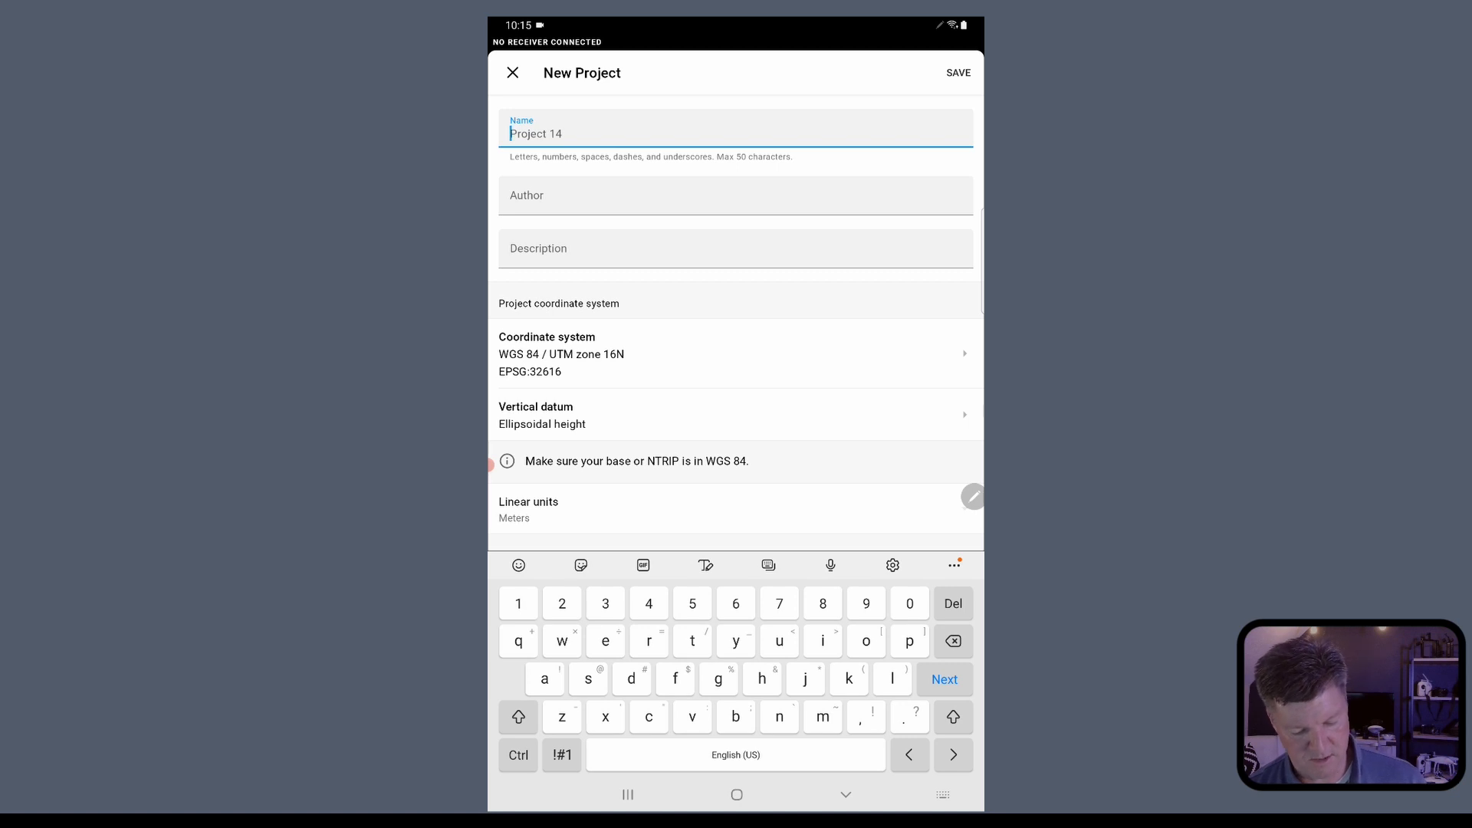
{"action": "type", "text": "Emlid "}
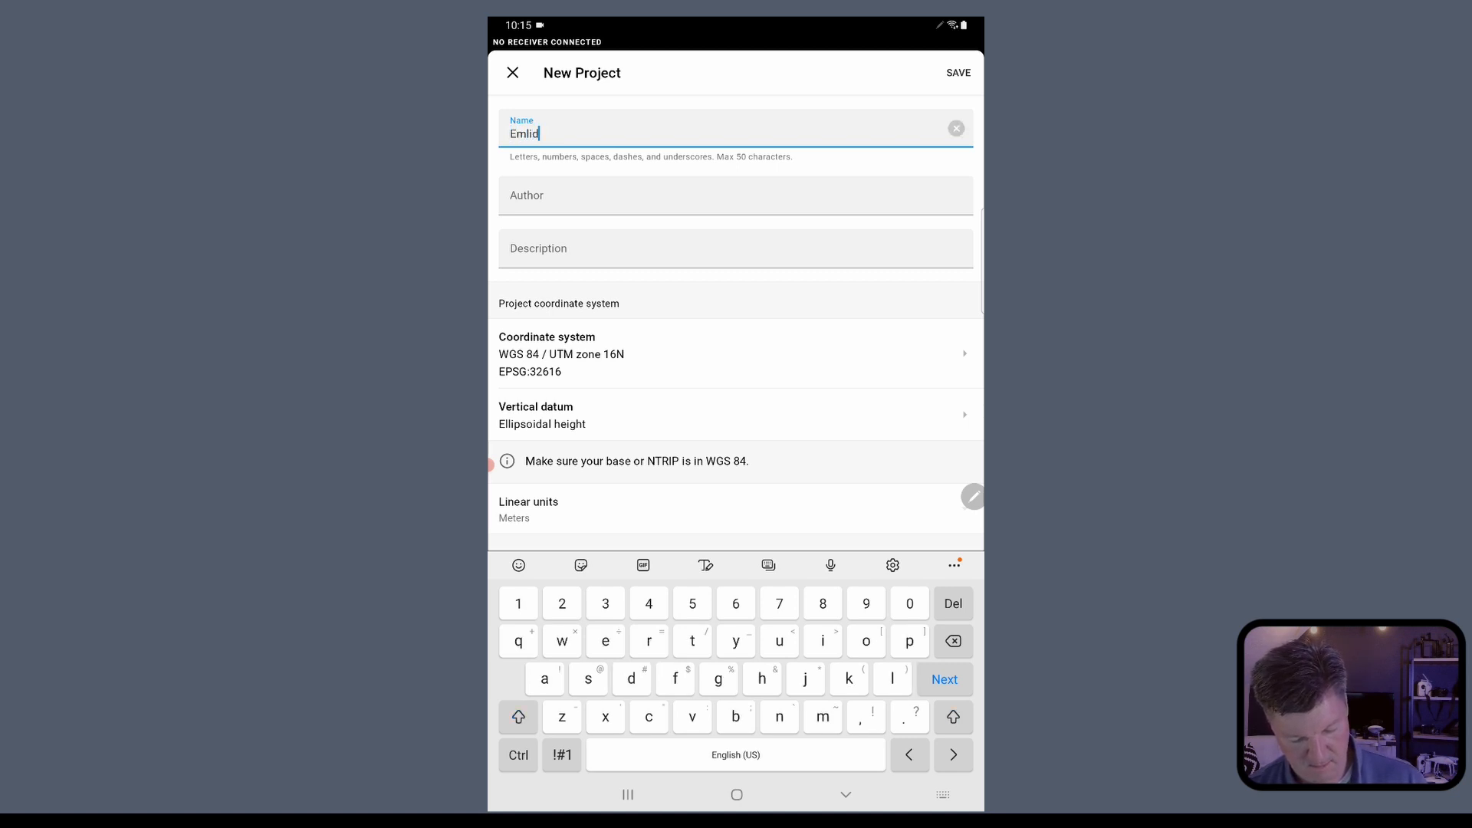
{"action": "type", "text": "St"}
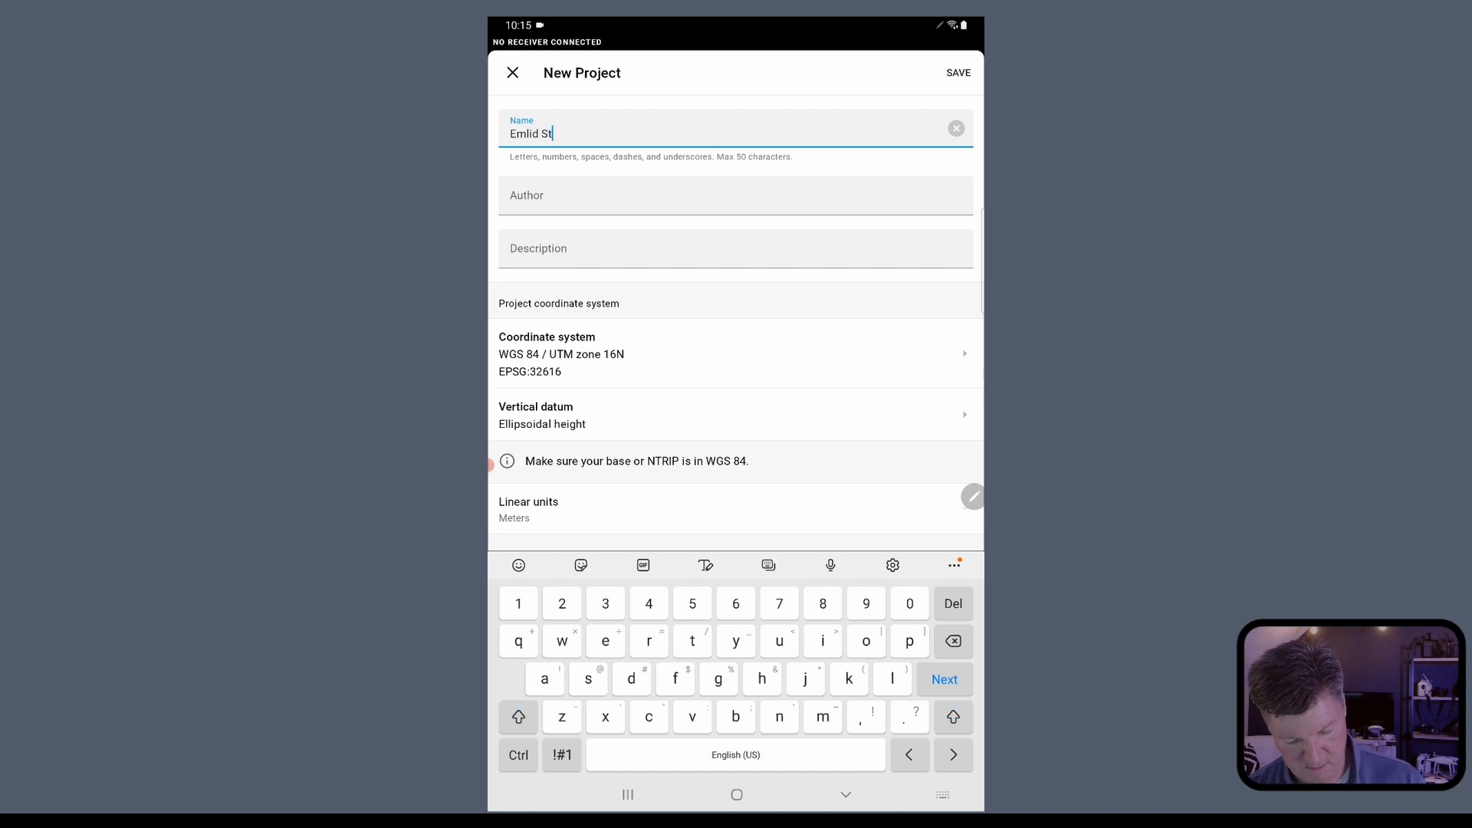
{"action": "type", "text": "udio"}
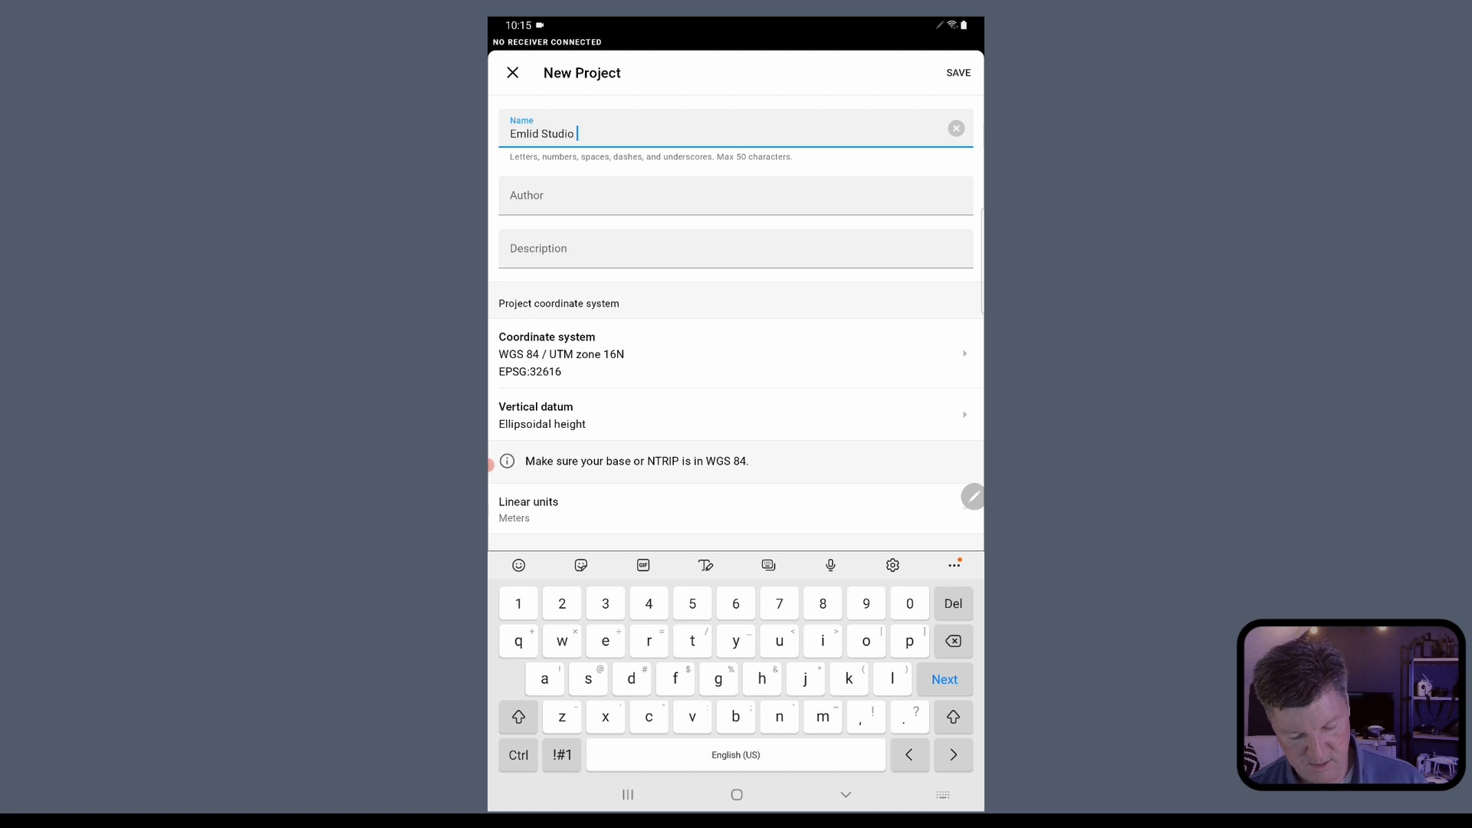
{"action": "type", "text": " utm "}
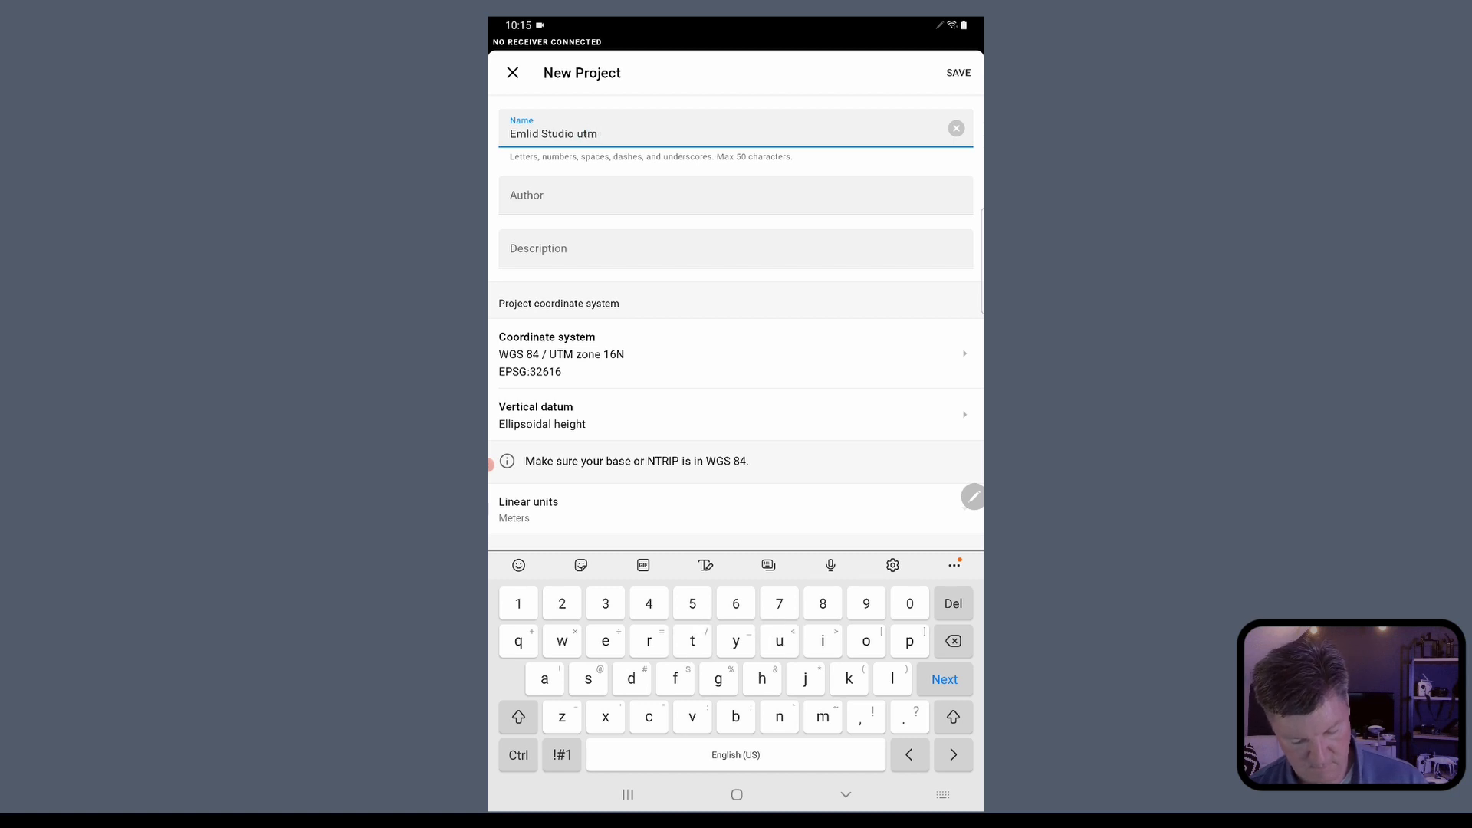
{"action": "type", "text": "16n"}
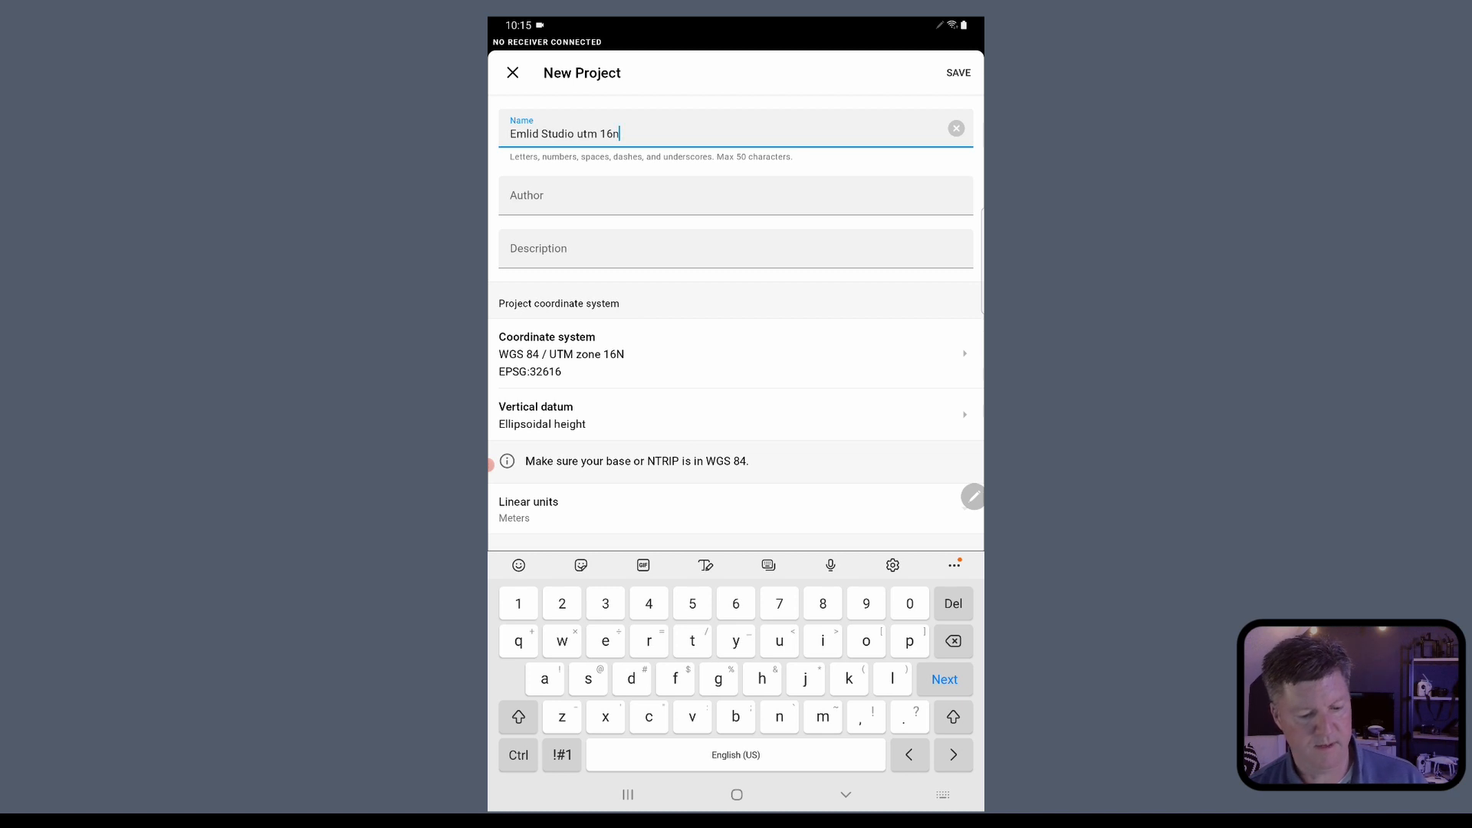
{"action": "type", "text": " nad"}
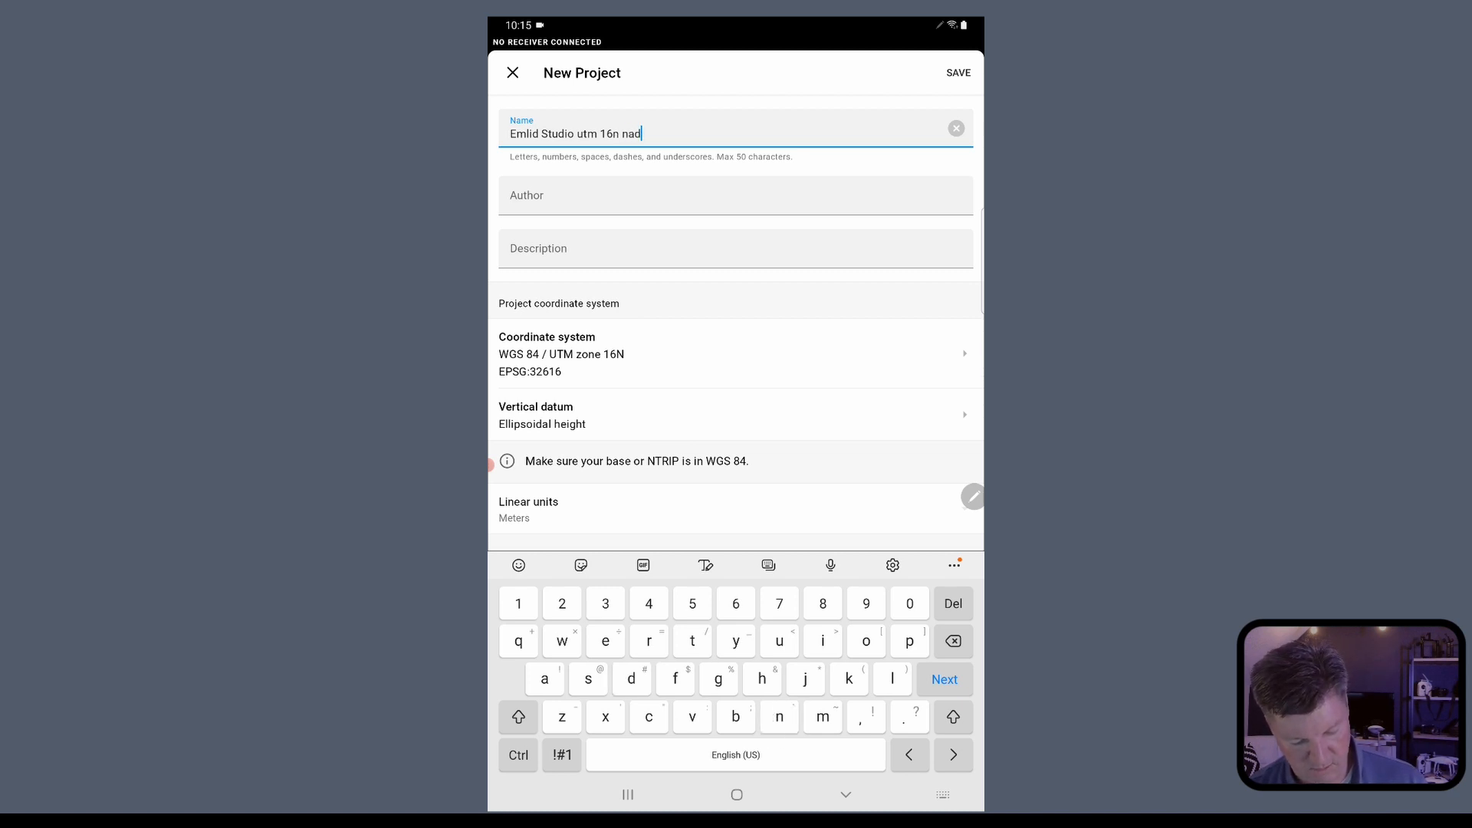
{"action": "type", "text": "83"}
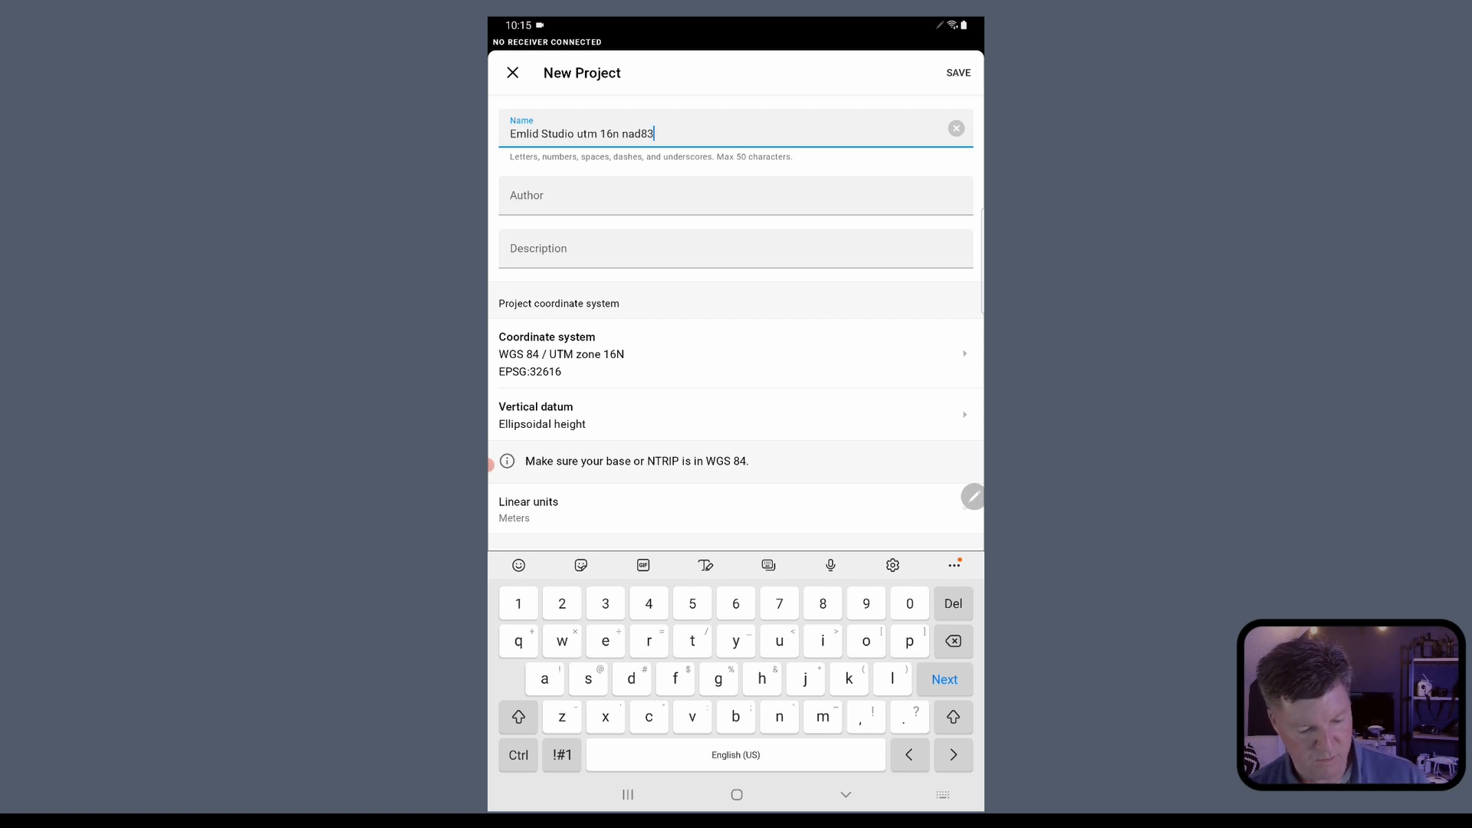
Find utm 16n among the coordinate systems, choose NAD83(2011) / UTM zone 16N (EPSG:6345) for the project, and save it.
{"action": "left_click", "coordinate": [735, 354]}
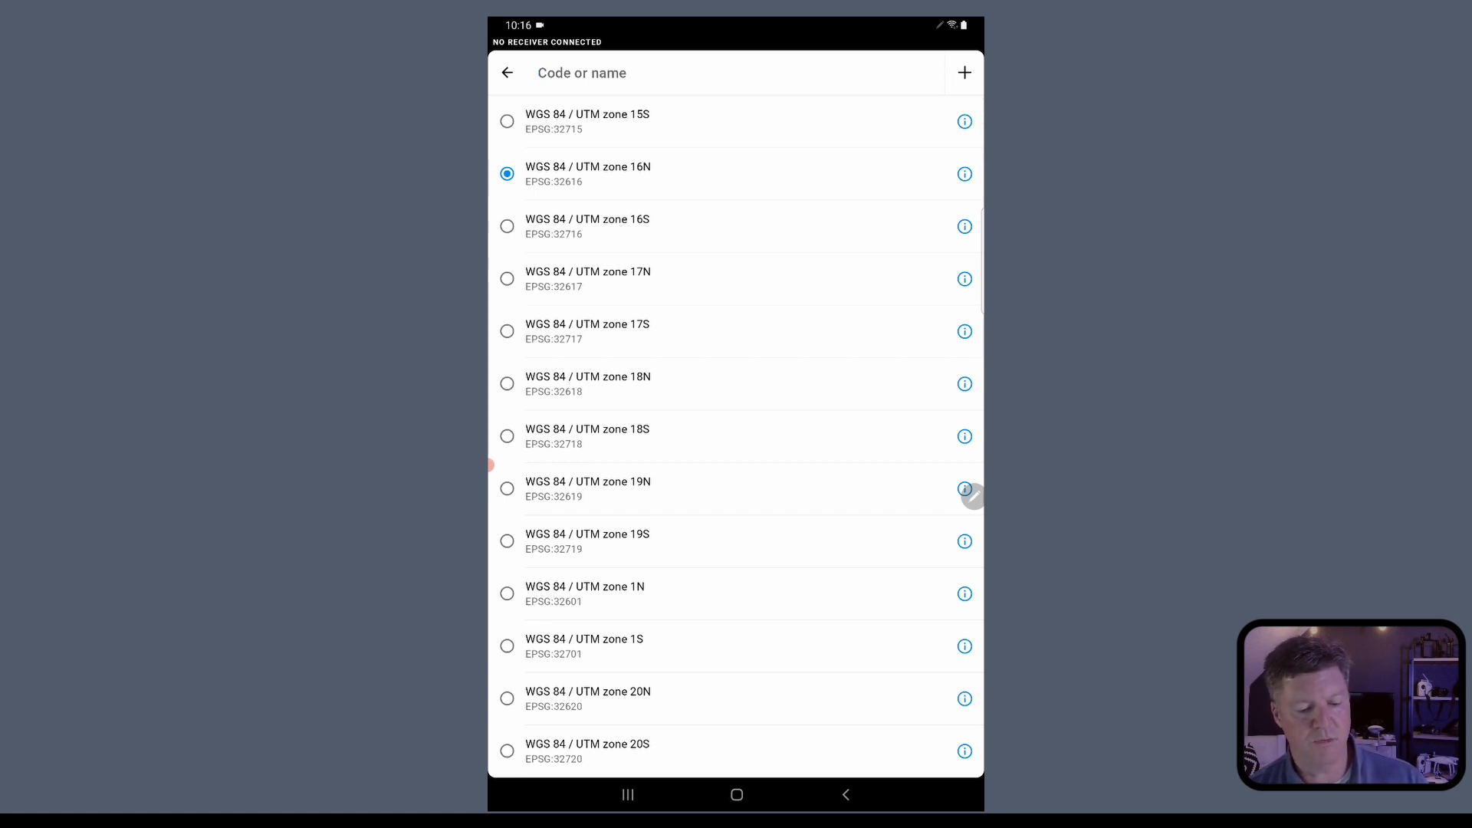
{"action": "left_click", "coordinate": [583, 73]}
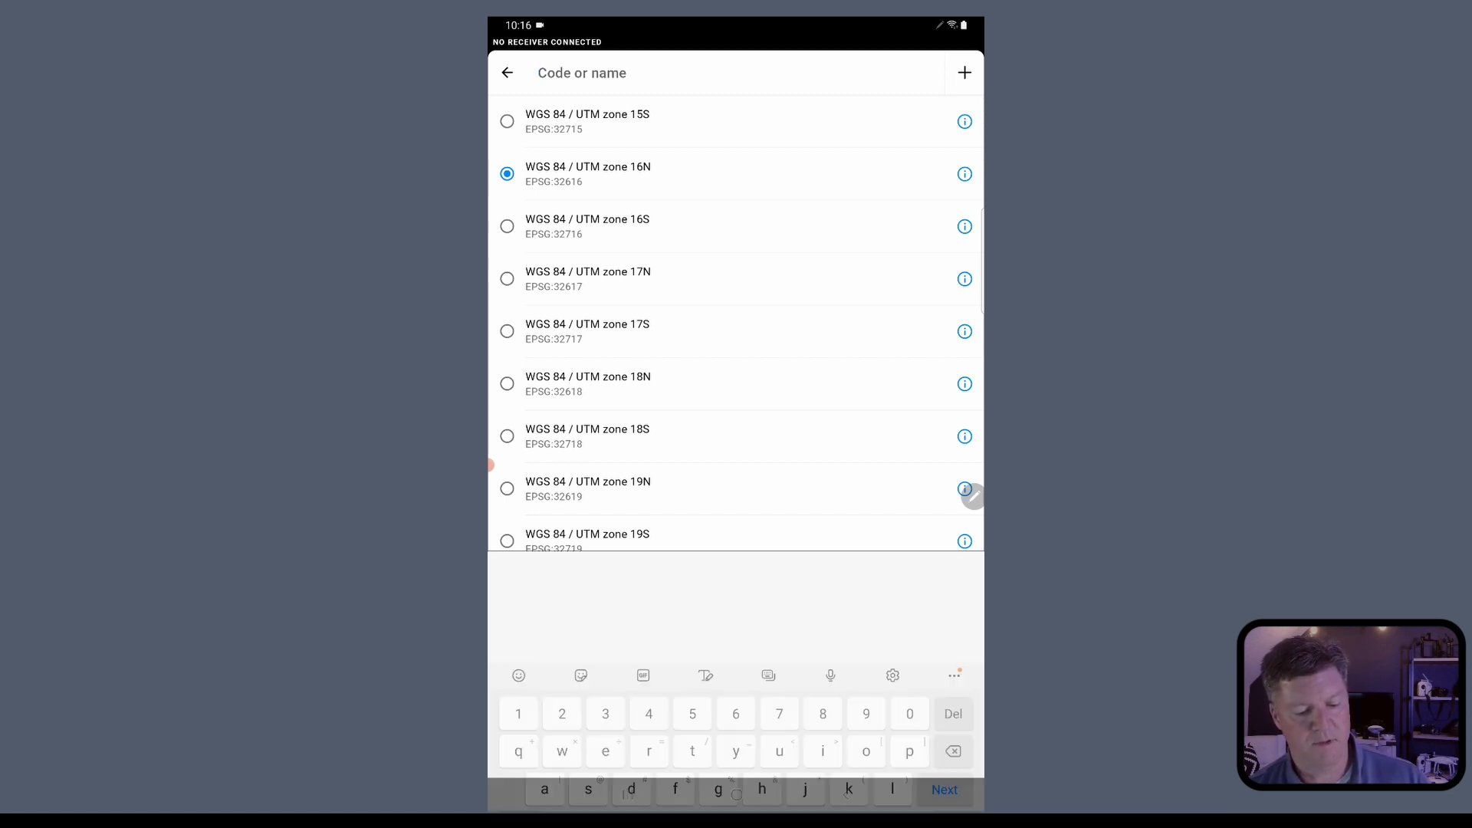
{"action": "type", "text": "ut"}
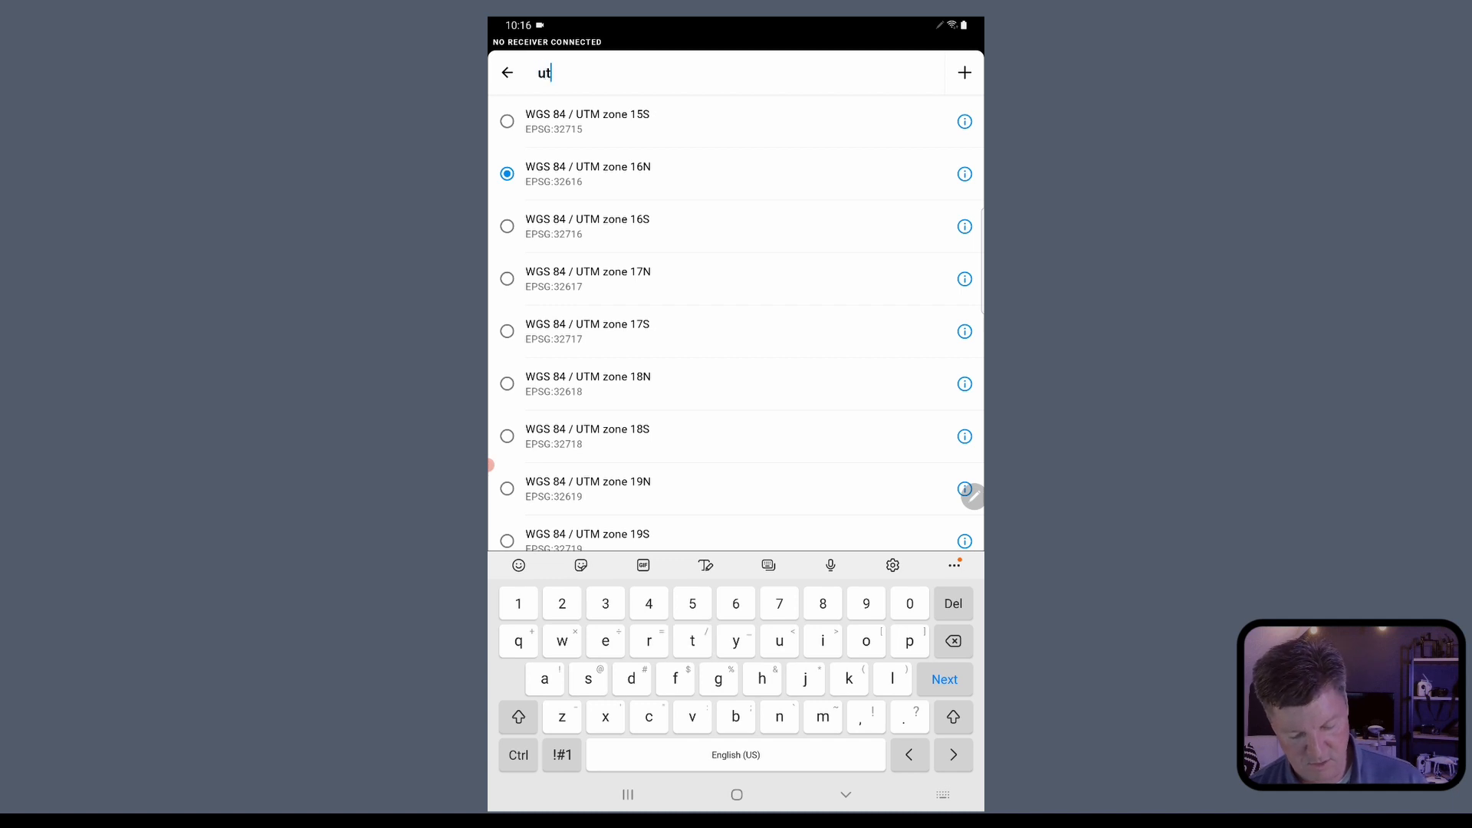
{"action": "type", "text": "m 16"}
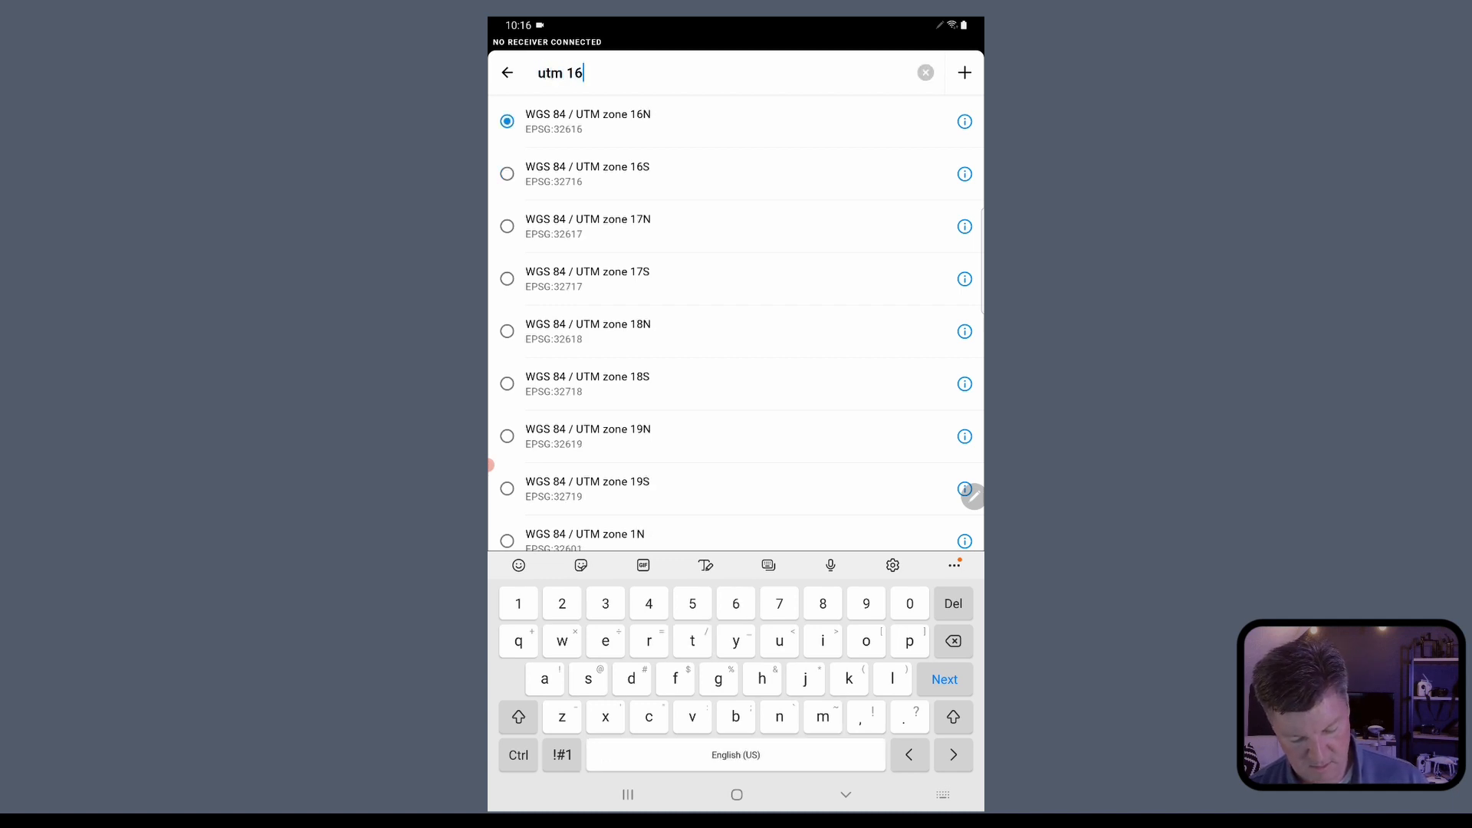
{"action": "type", "text": "n"}
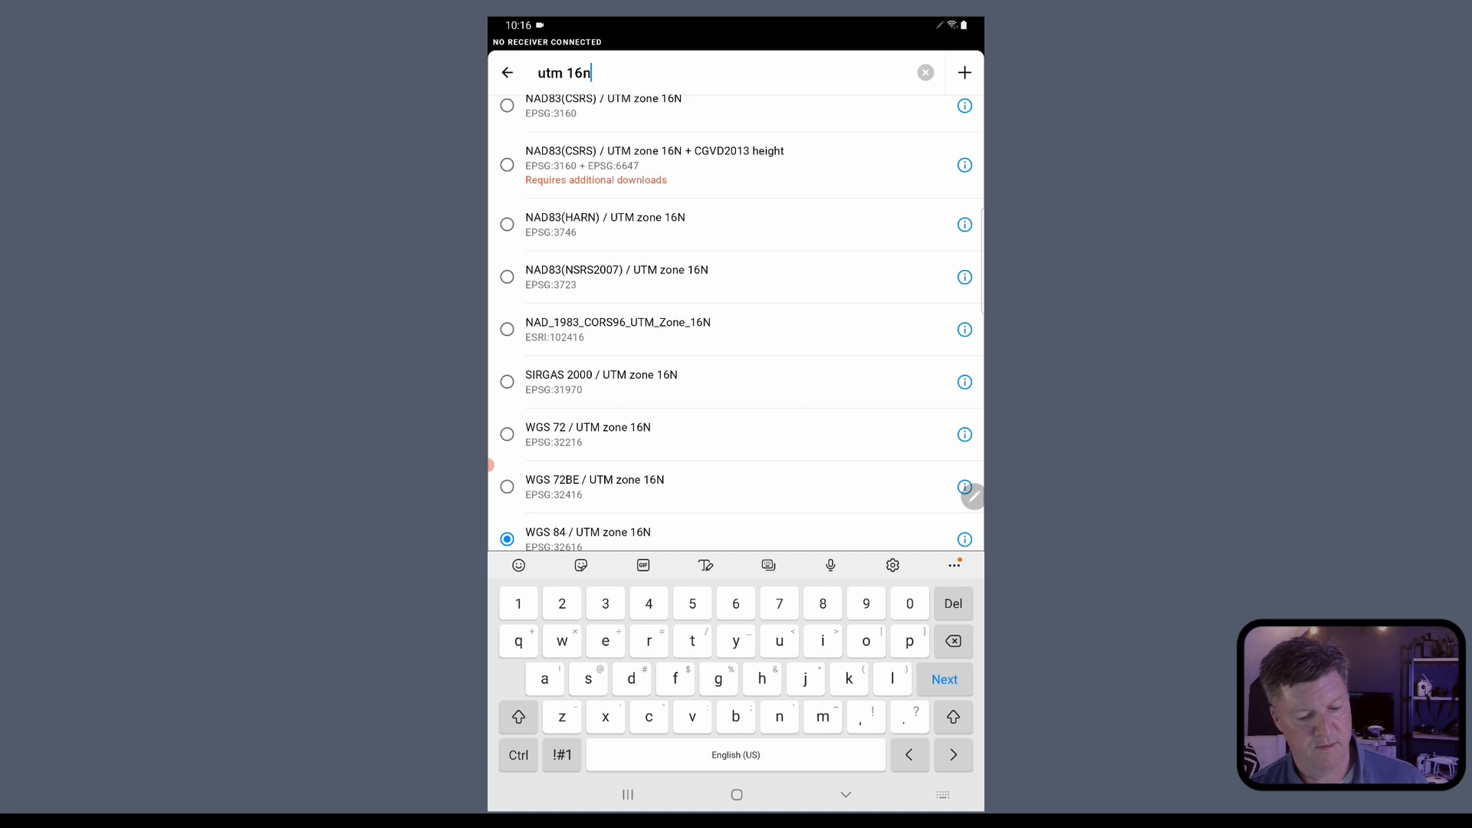
{"action": "scroll", "coordinate": [736, 322], "scroll_direction": "up", "scroll_amount": 2}
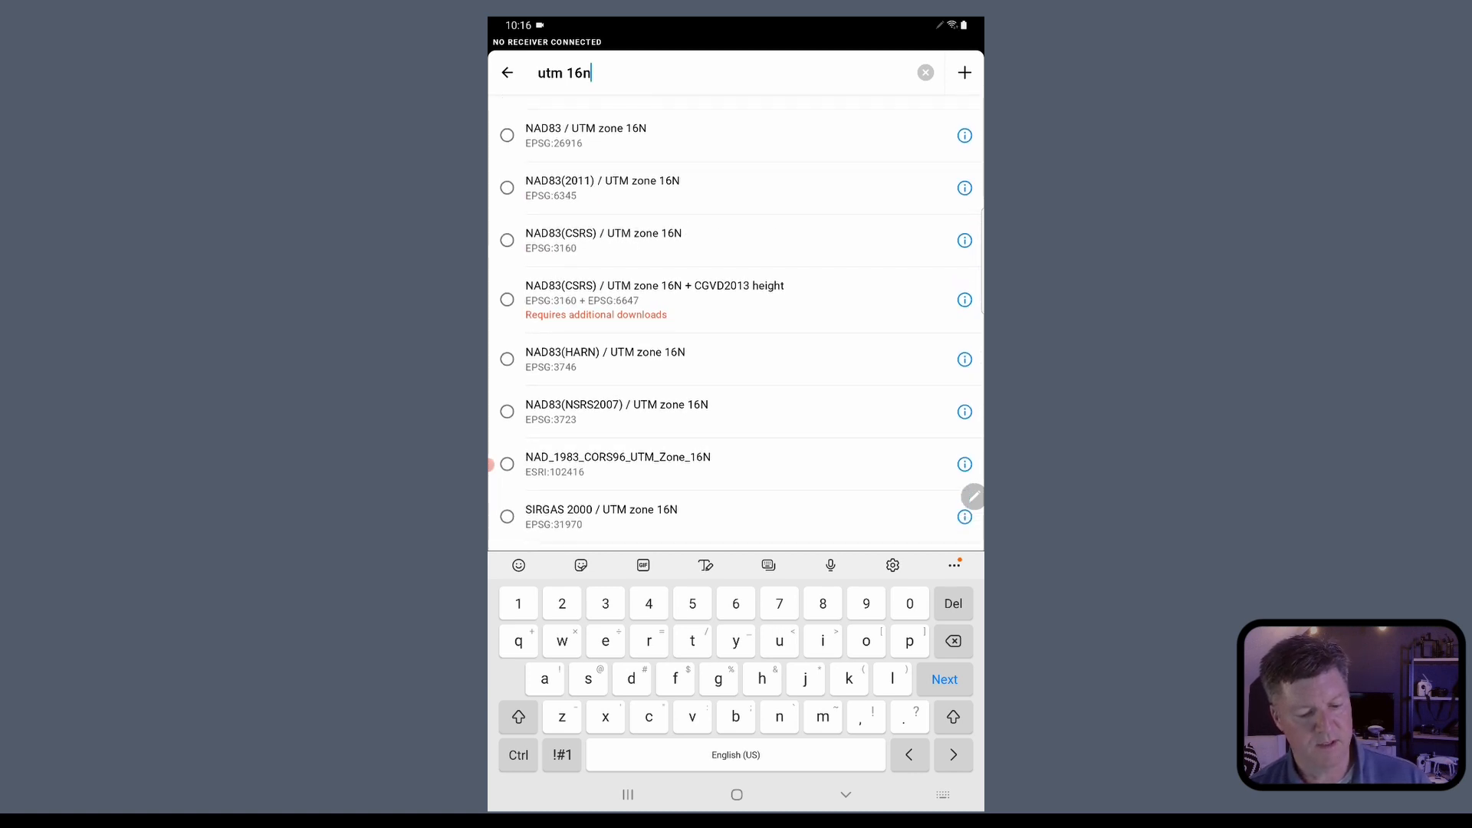
{"action": "scroll", "coordinate": [736, 322], "scroll_direction": "up", "scroll_amount": 1}
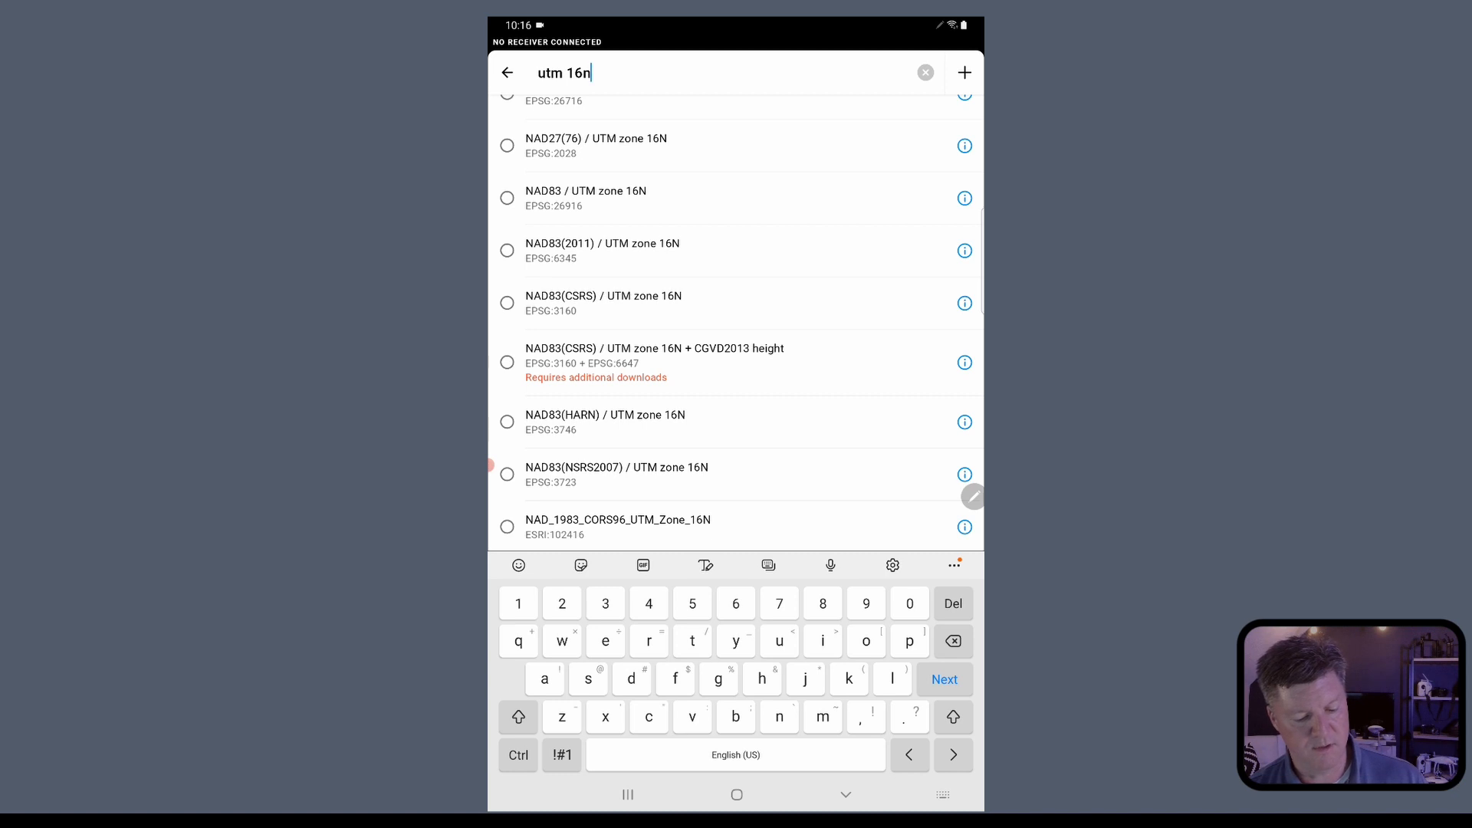
{"action": "left_click", "coordinate": [603, 251]}
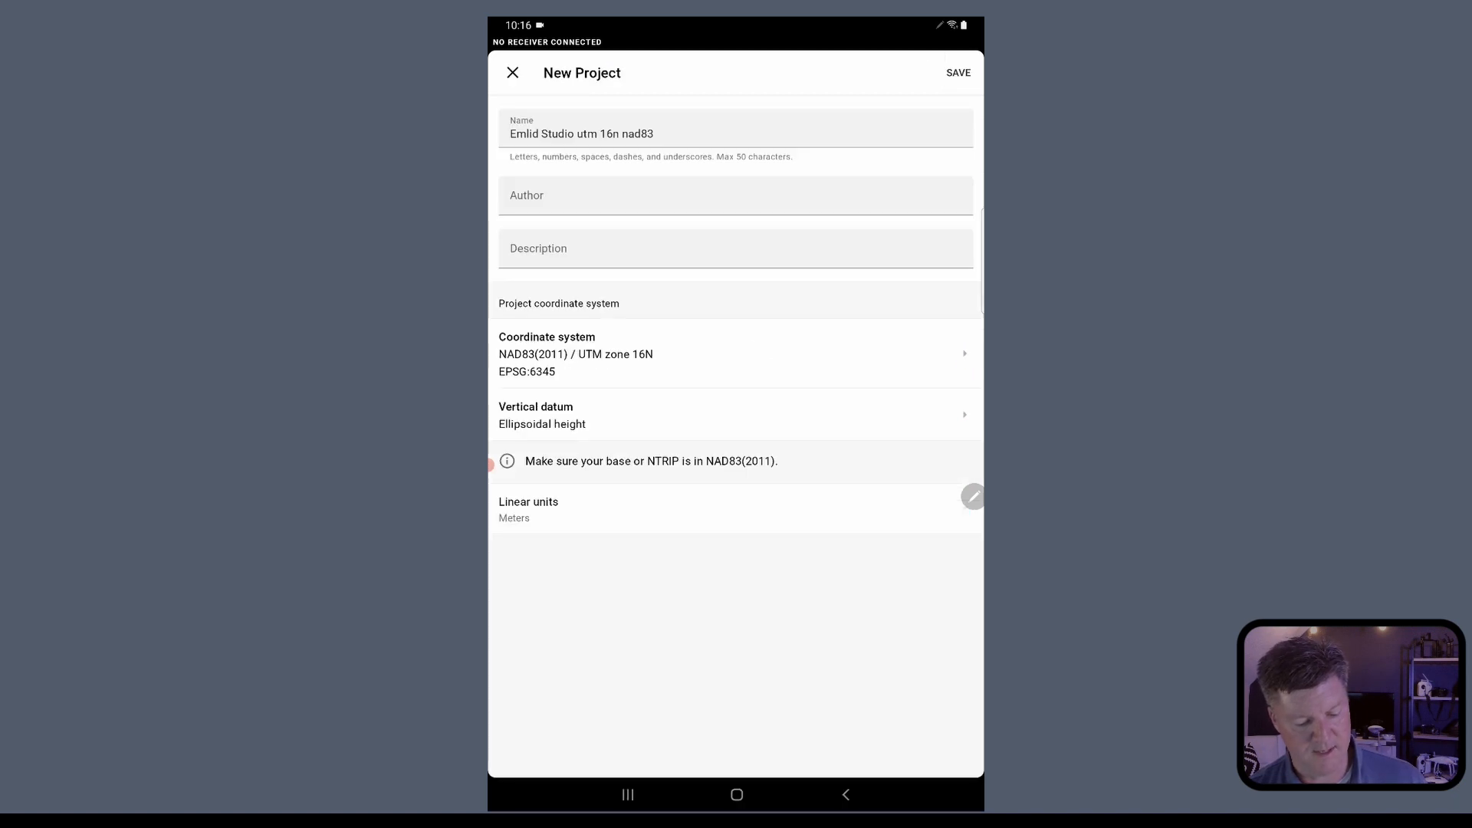
{"action": "left_click", "coordinate": [959, 73]}
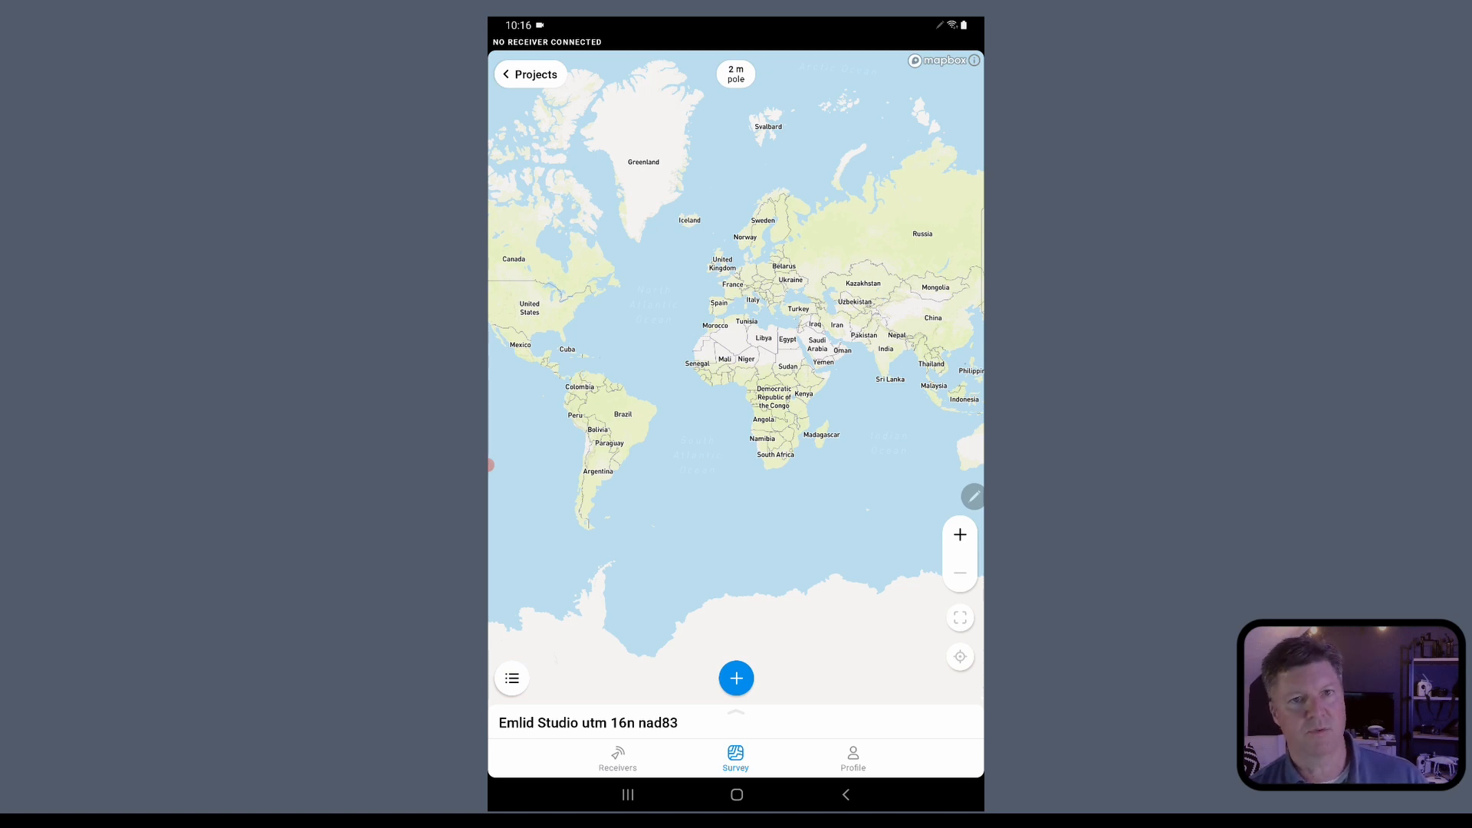
Import 2022-04-14 photogrm Tutorial_corrected.csv from the Emlid Studio Stop and Go folder in Drive into the Emlid Studio utm 16n nad83 project.
{"action": "left_click", "coordinate": [531, 74]}
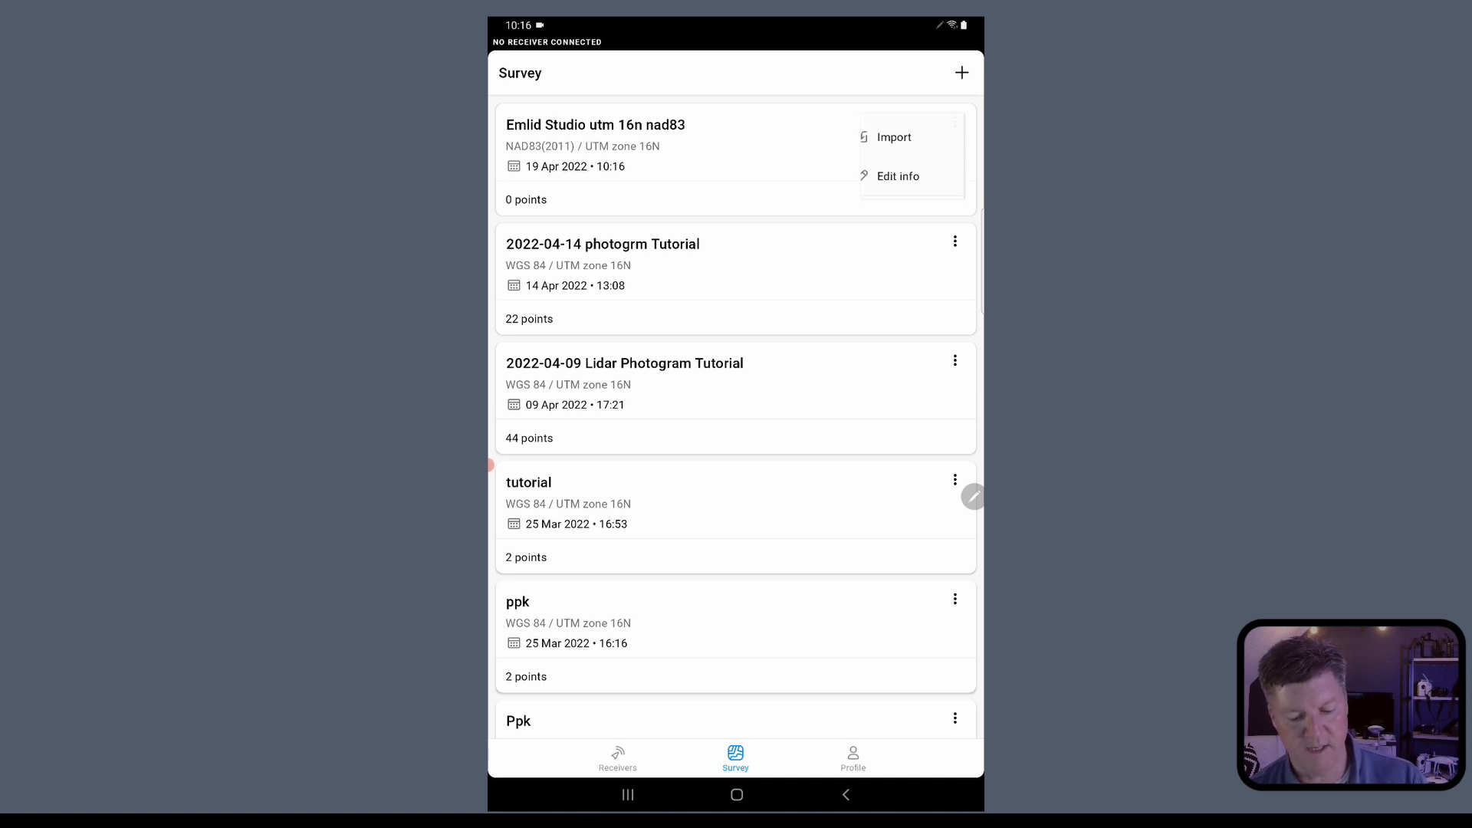
{"action": "left_click", "coordinate": [955, 122]}
{"action": "left_click", "coordinate": [875, 179]}
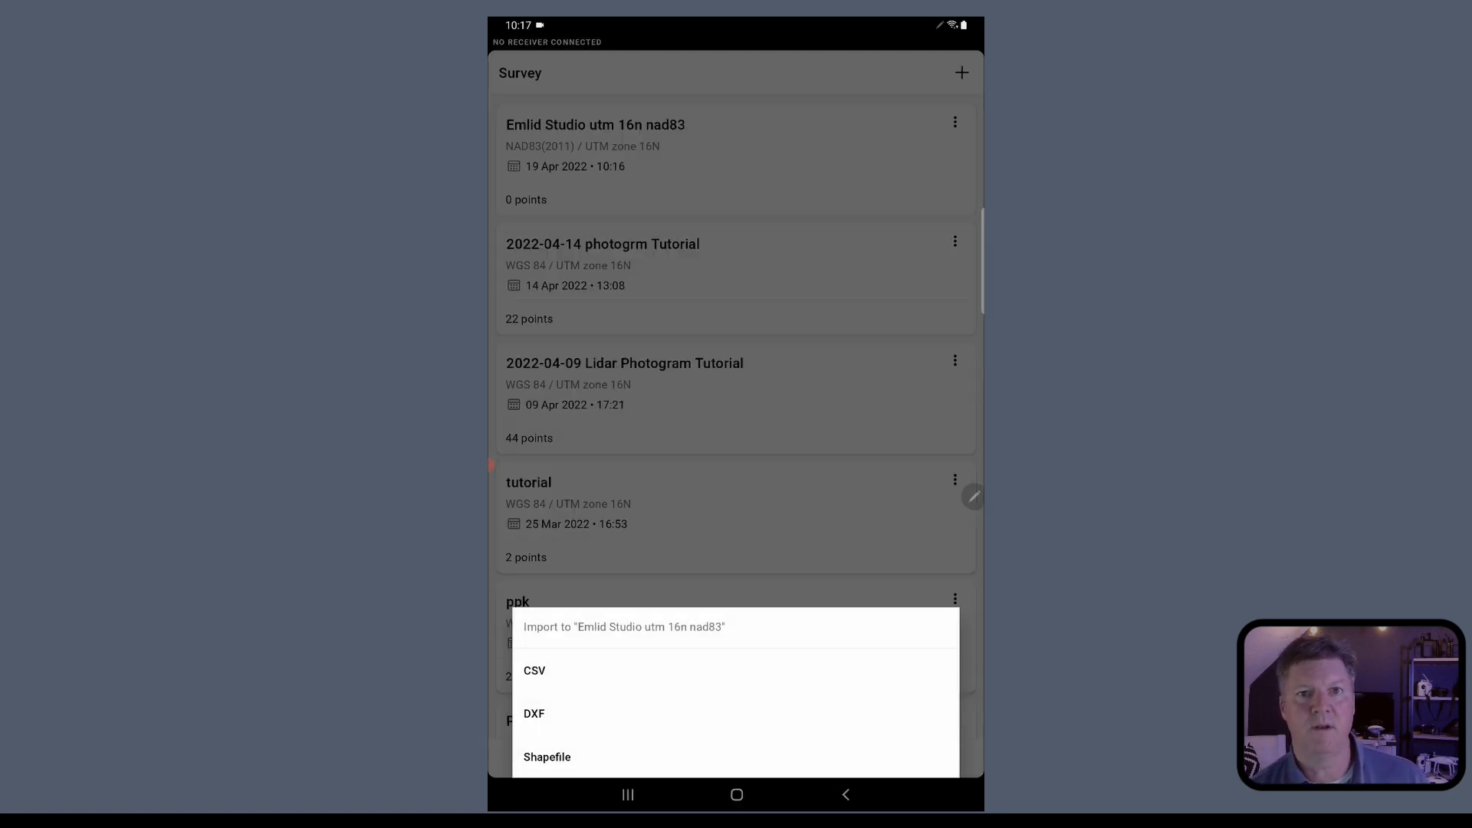
{"action": "left_click", "coordinate": [534, 671]}
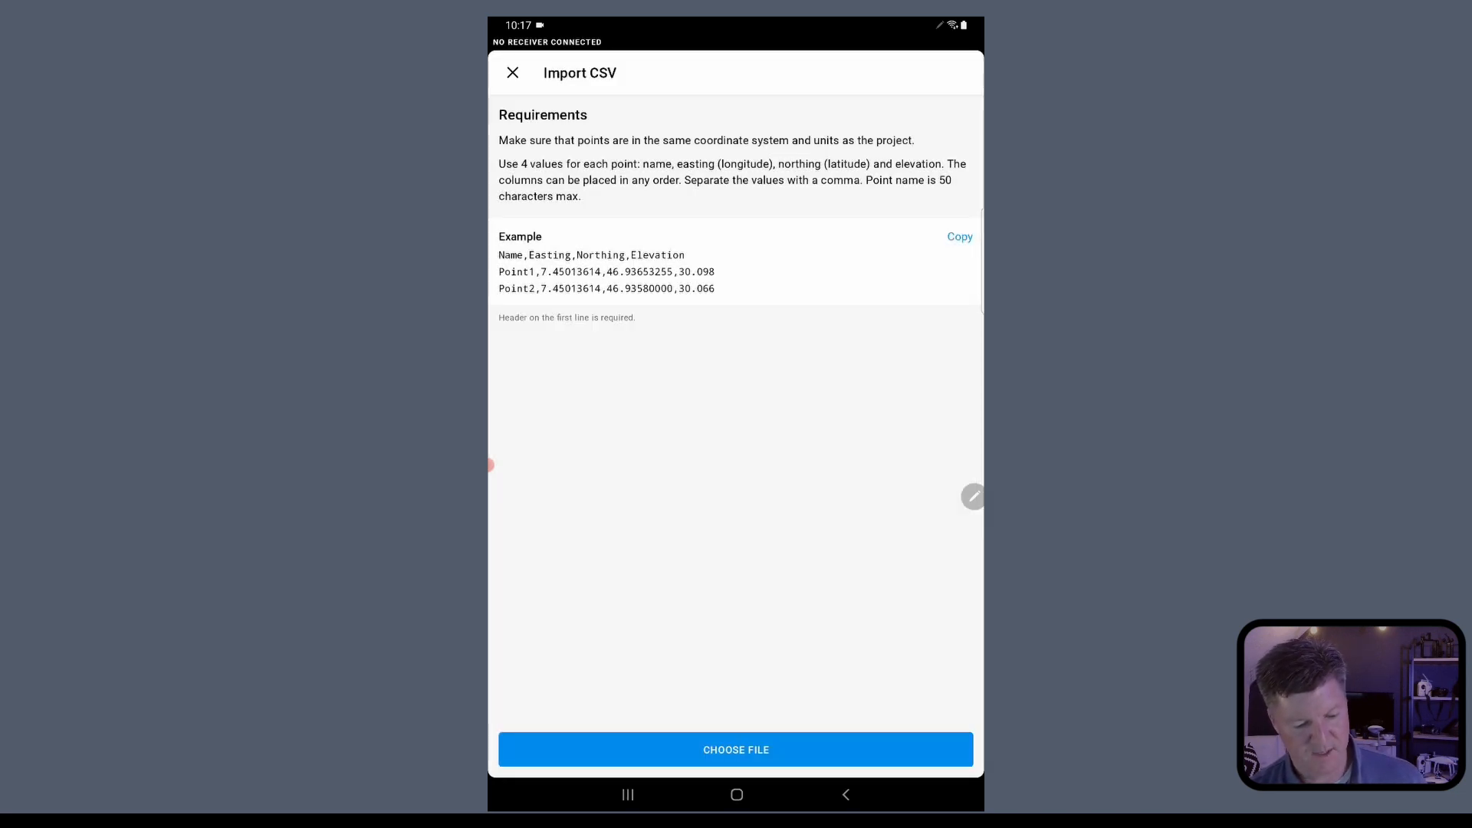
{"action": "left_click", "coordinate": [736, 750]}
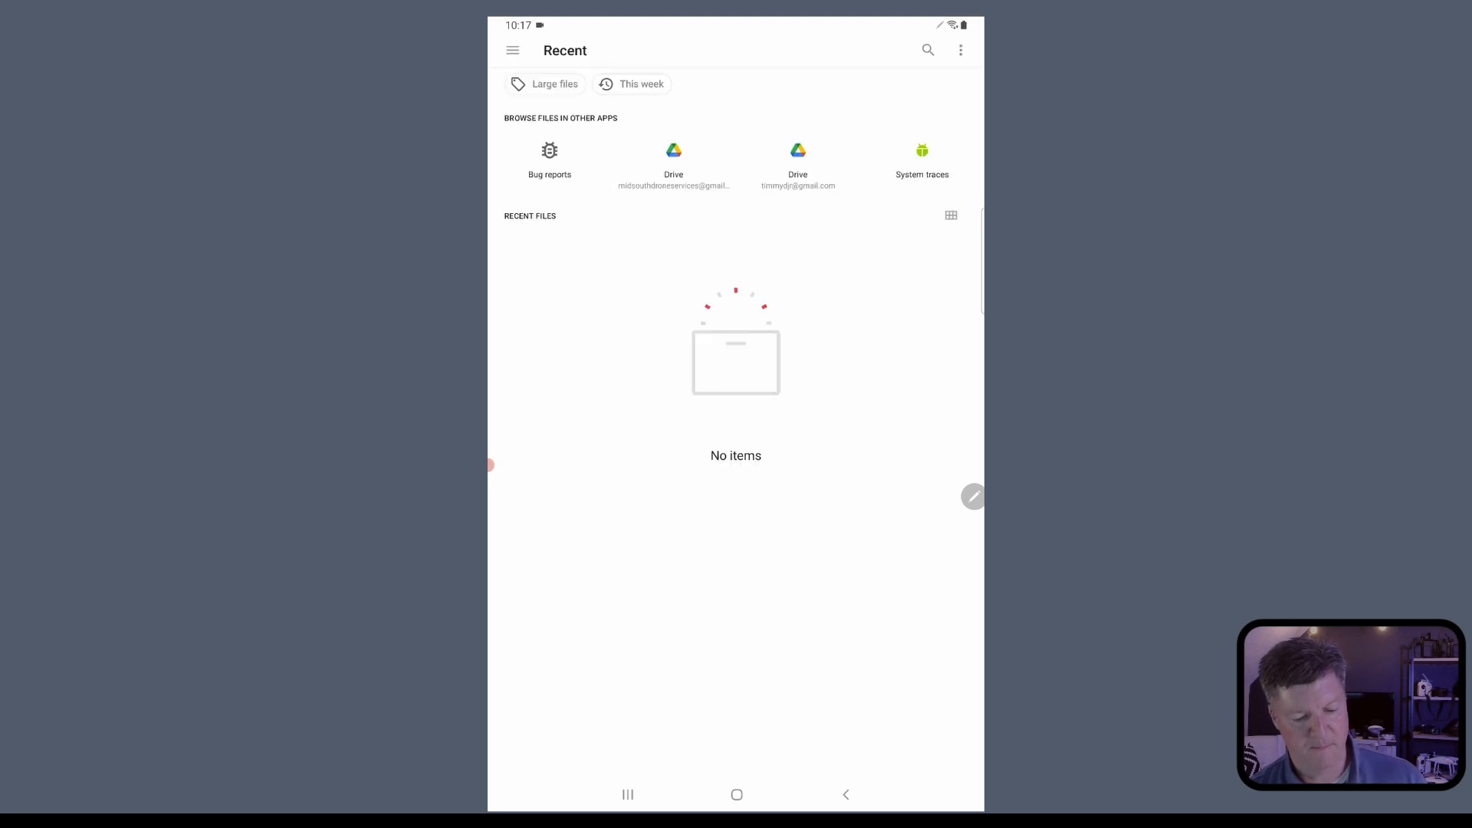
{"action": "left_click", "coordinate": [674, 161]}
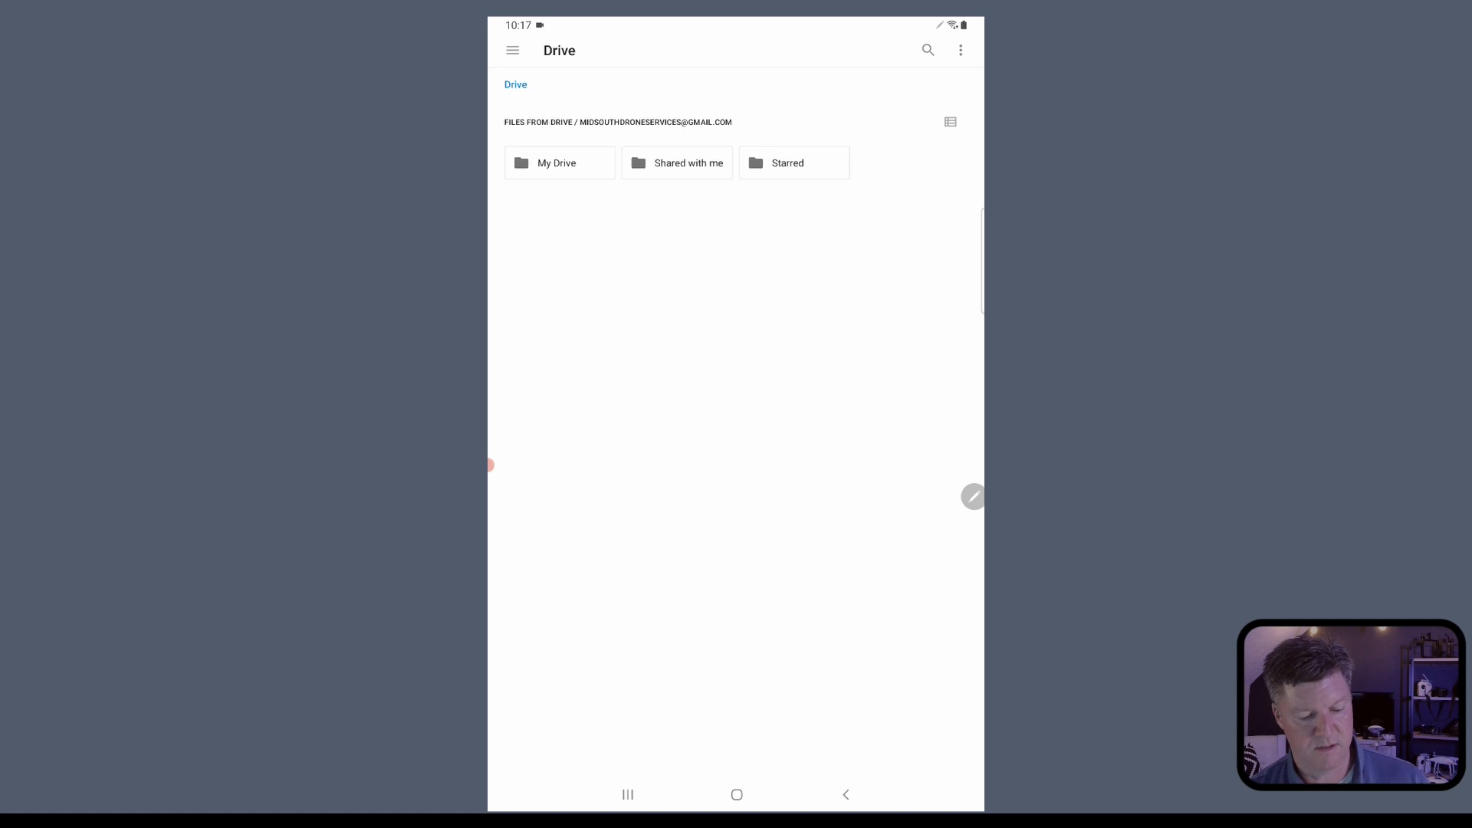
{"action": "left_click", "coordinate": [556, 163]}
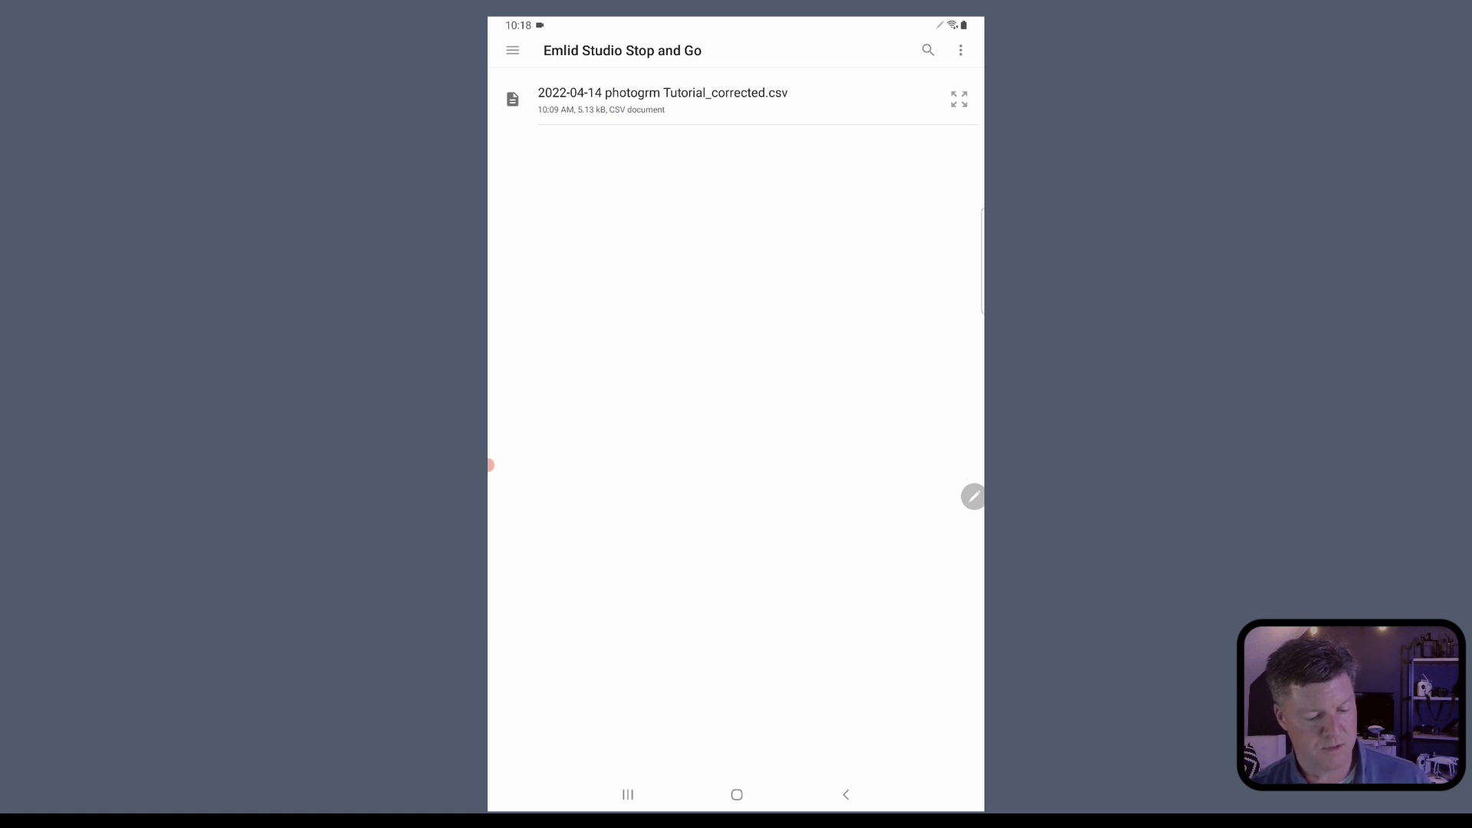
{"action": "left_click", "coordinate": [662, 99]}
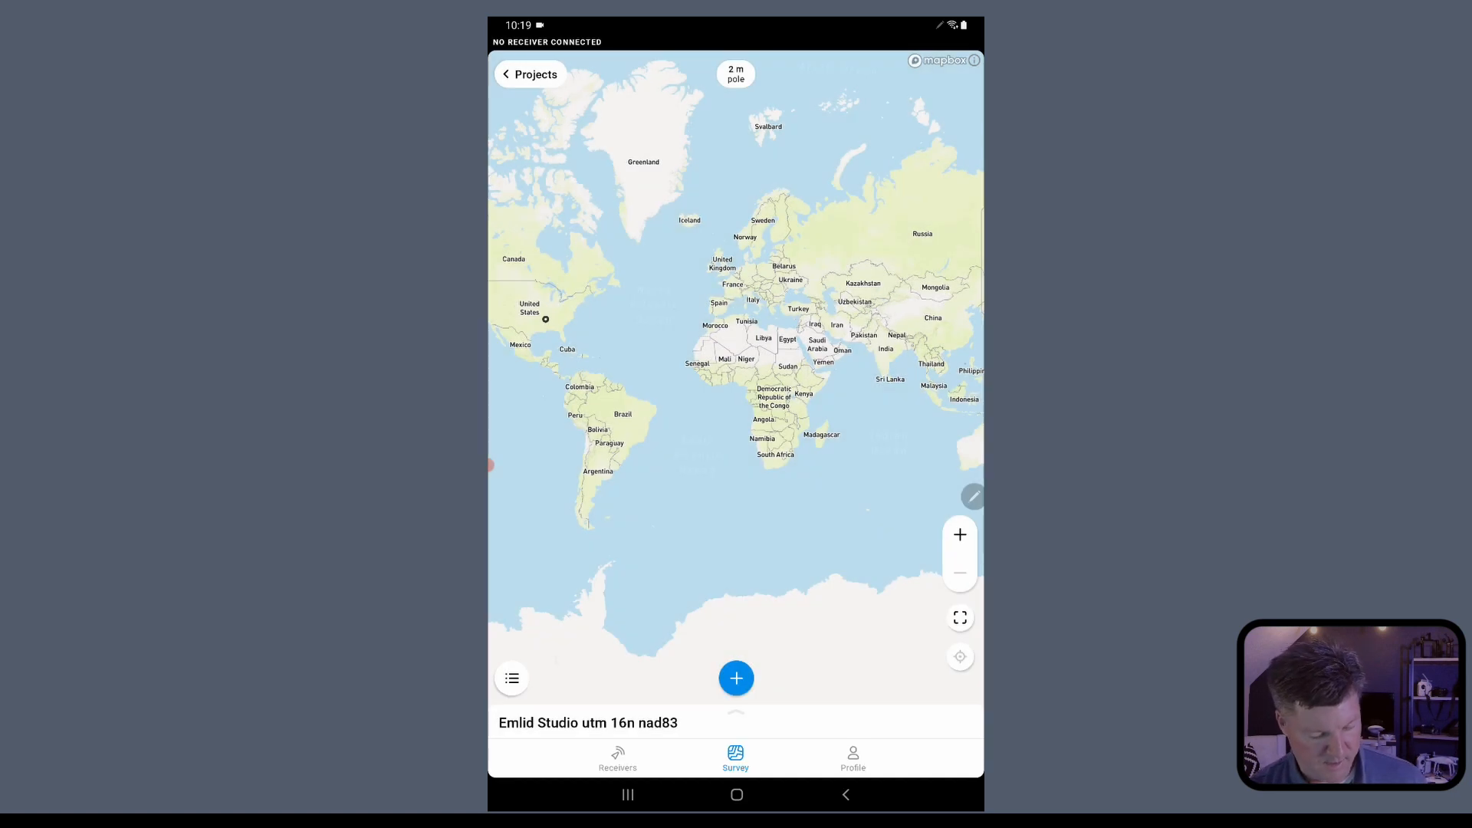
Export the Emlid Studio utm 16n nad83 project as CSV and save it to the Emlid Studio Stop and Go folder in Drive.
{"action": "left_click", "coordinate": [736, 713]}
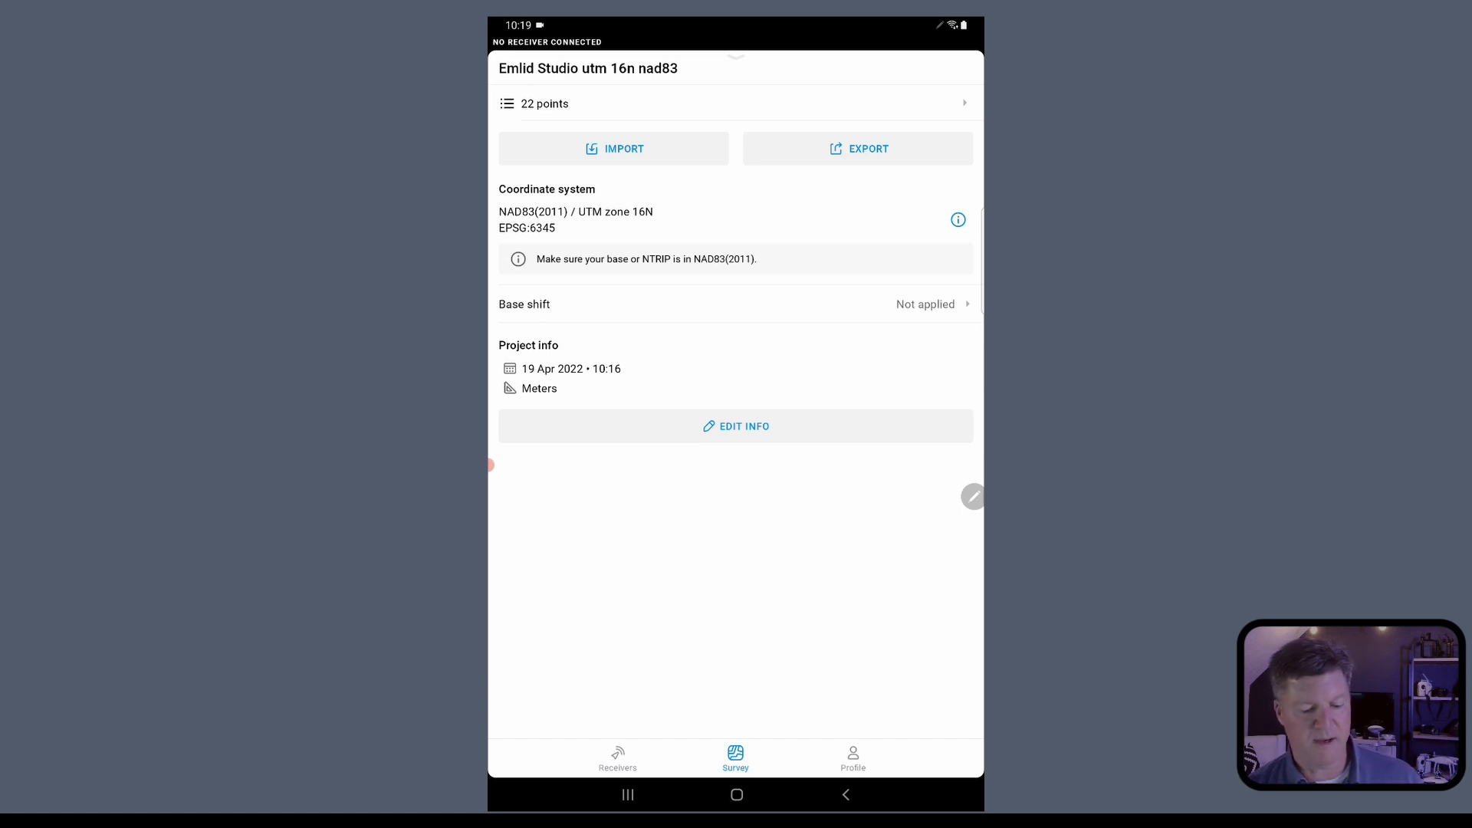
{"action": "left_click", "coordinate": [858, 148]}
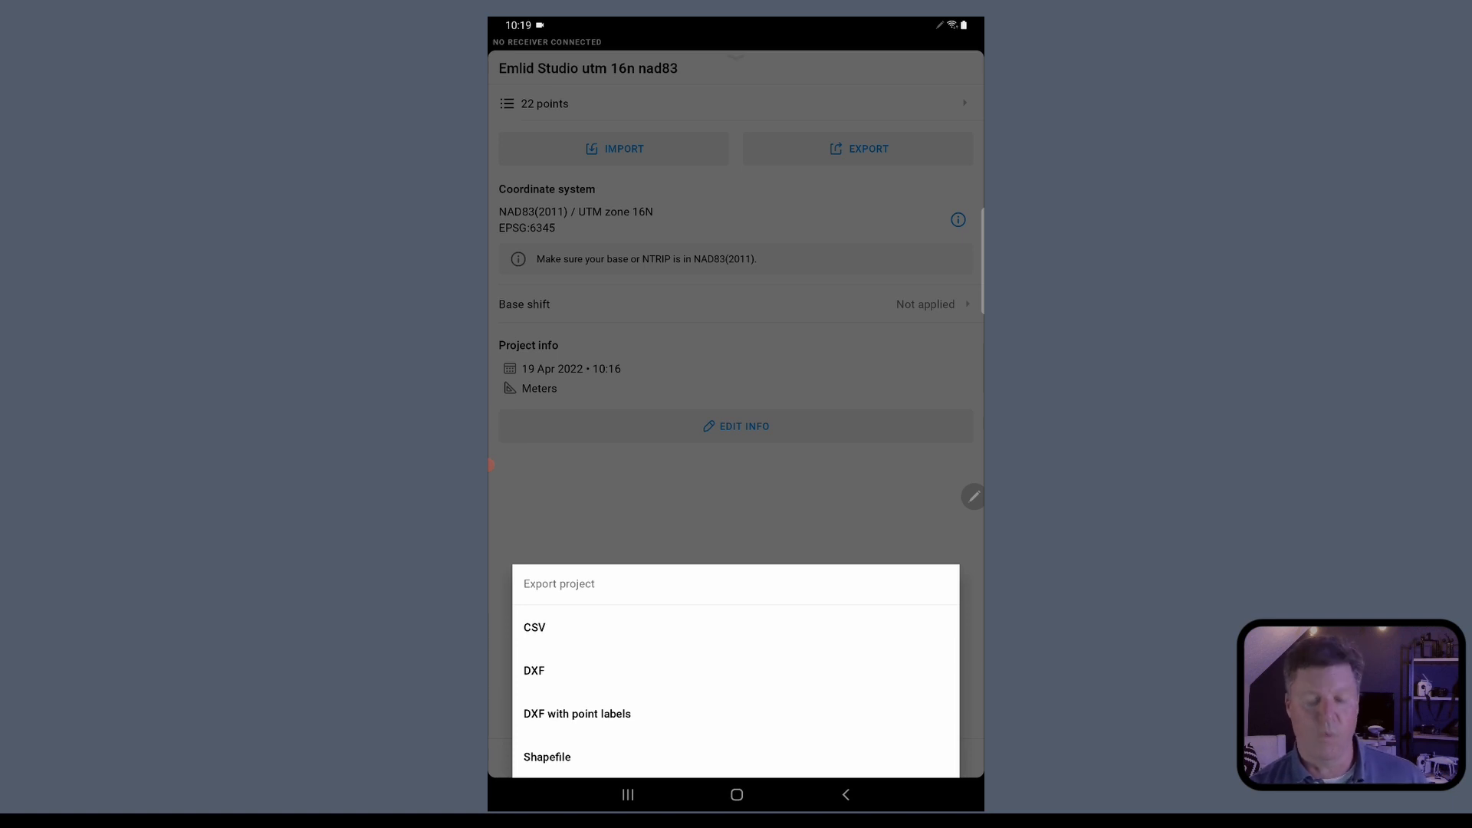
{"action": "left_click", "coordinate": [577, 626]}
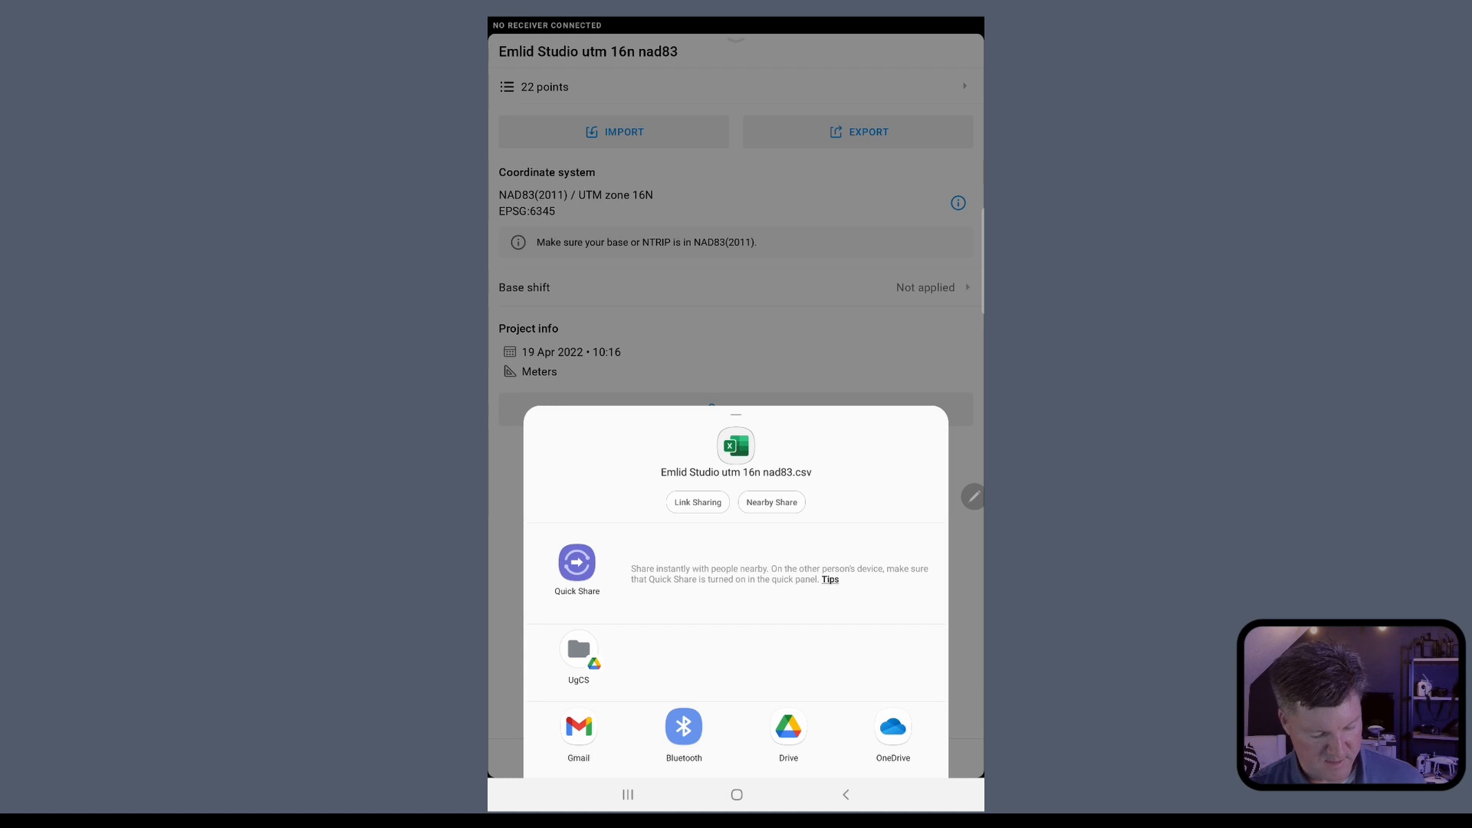
{"action": "left_click", "coordinate": [789, 726]}
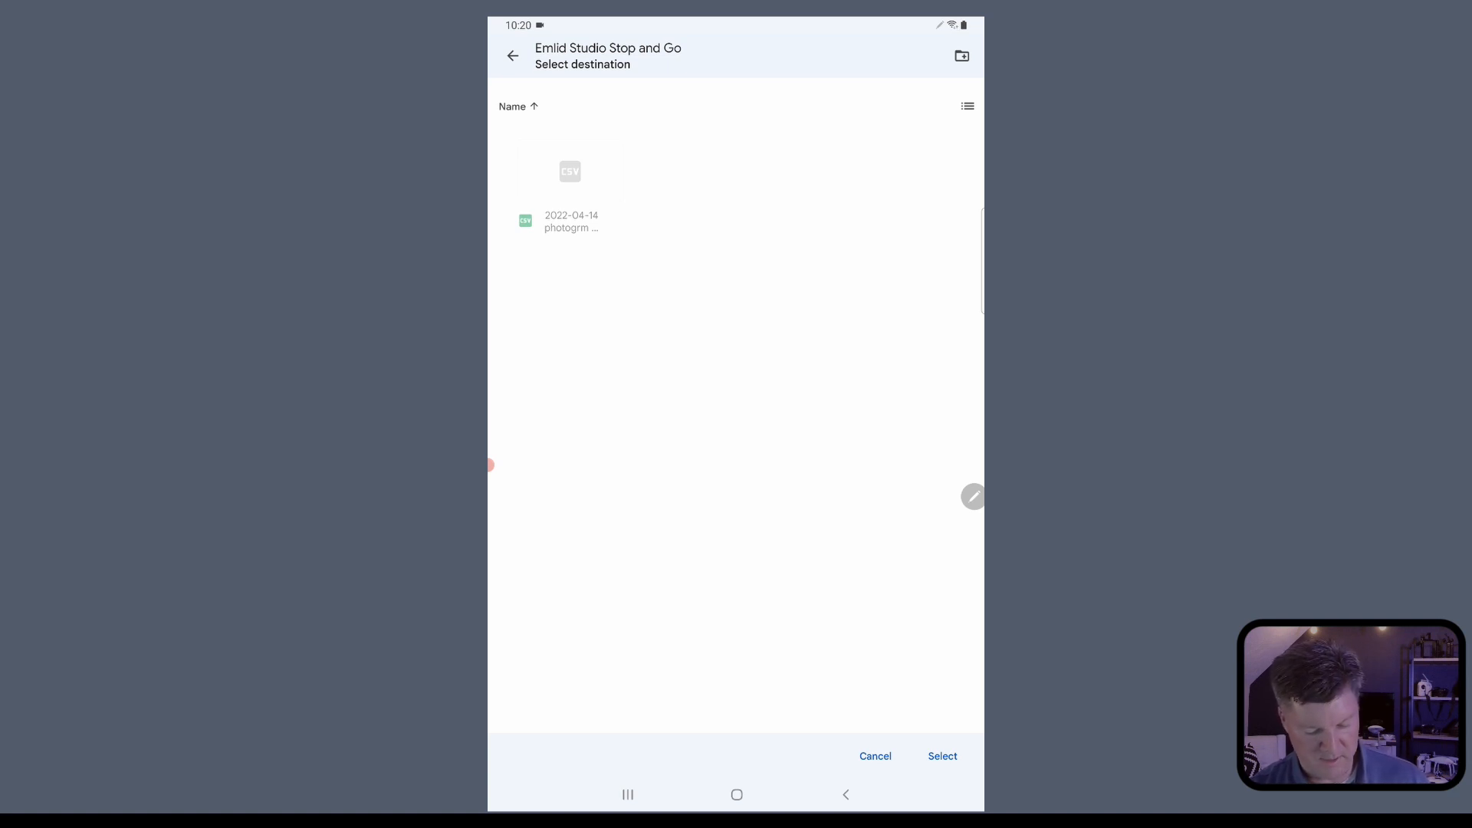
{"action": "left_click", "coordinate": [942, 756]}
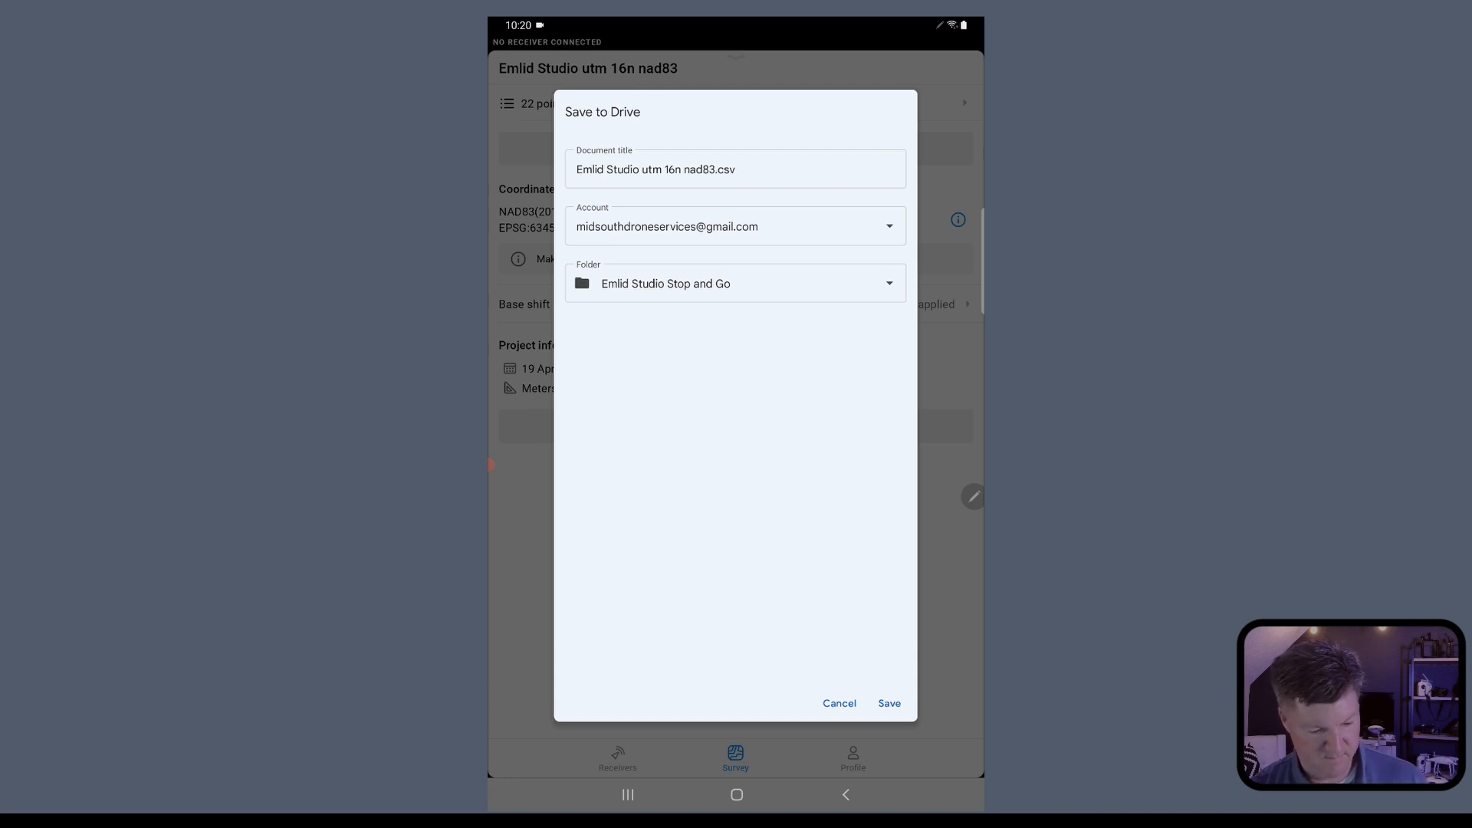
{"action": "left_click", "coordinate": [890, 704]}
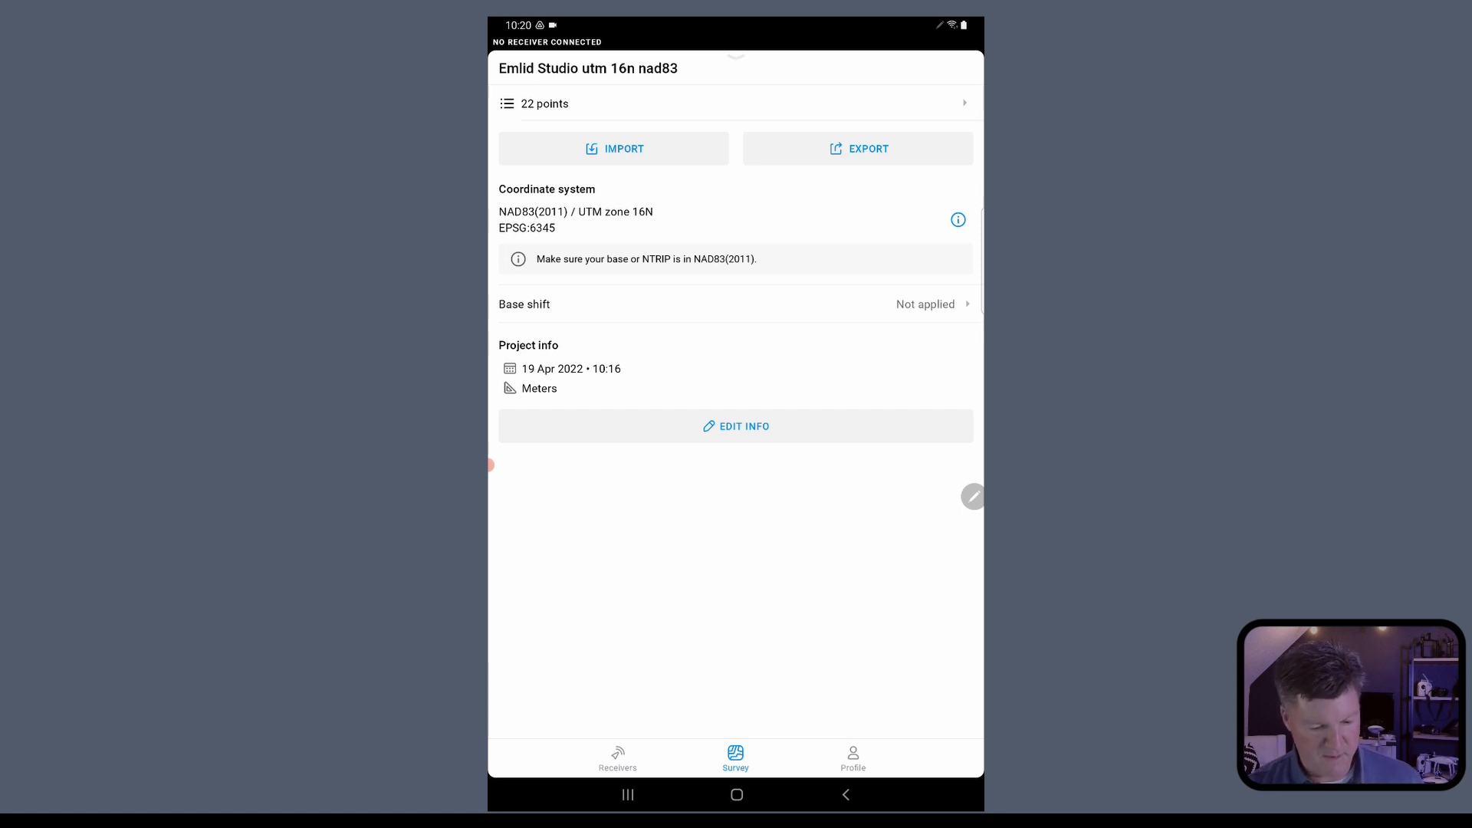
Start another new survey project and name it emlid studio ms west us_sf nad83.
{"action": "left_click", "coordinate": [735, 758]}
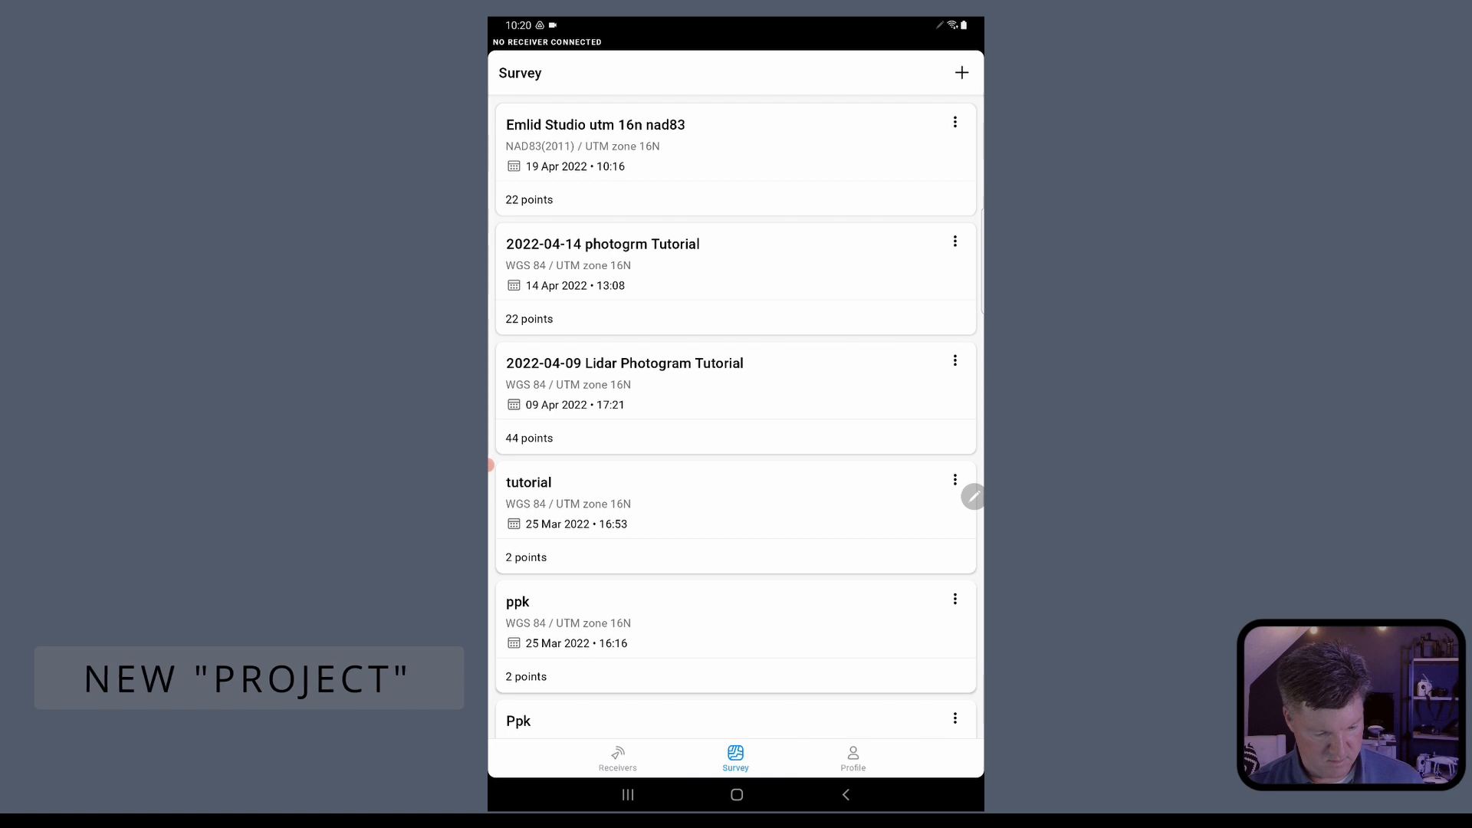
{"action": "left_click", "coordinate": [961, 72]}
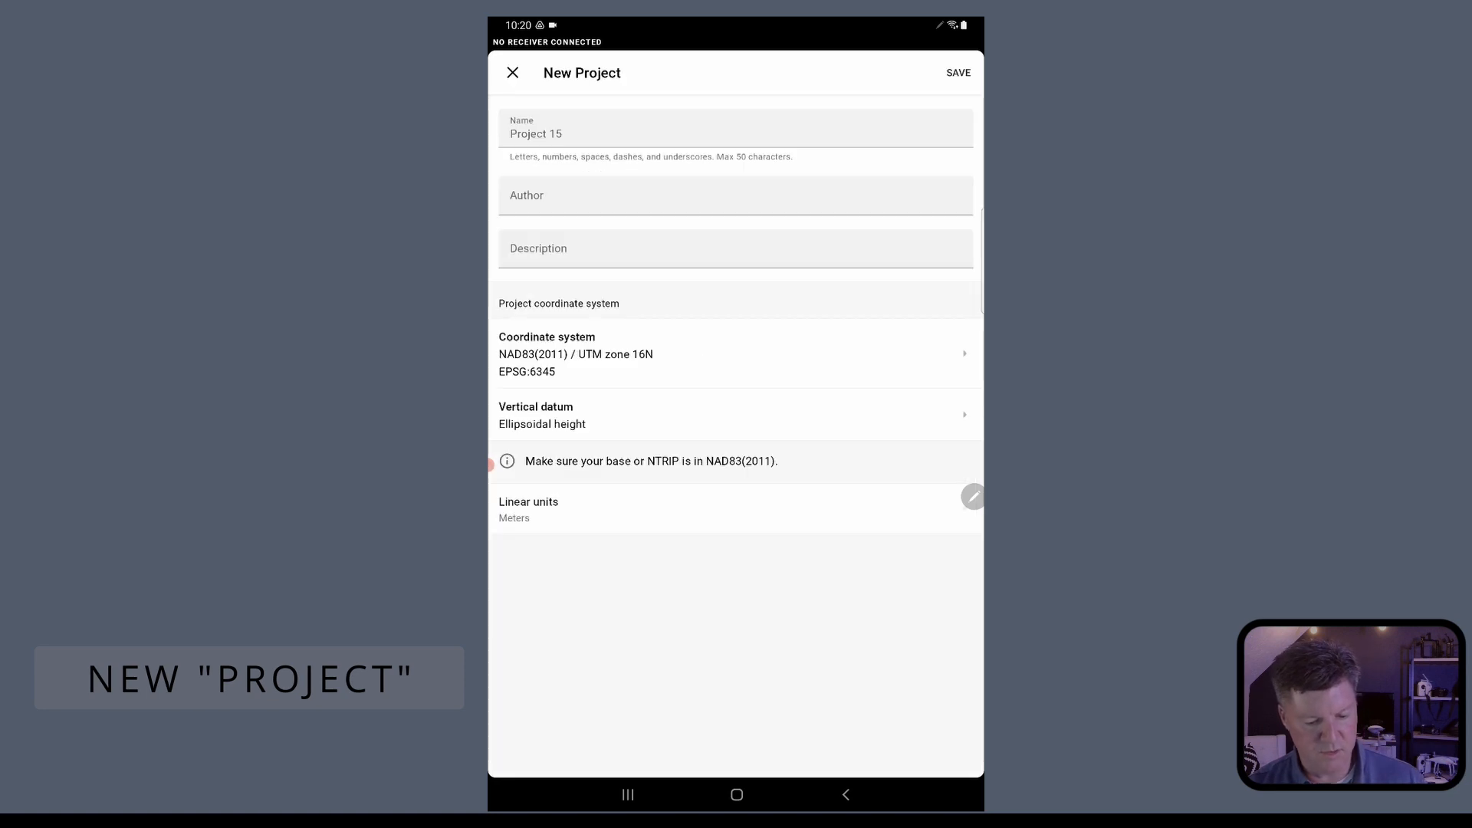
{"action": "left_click", "coordinate": [735, 129]}
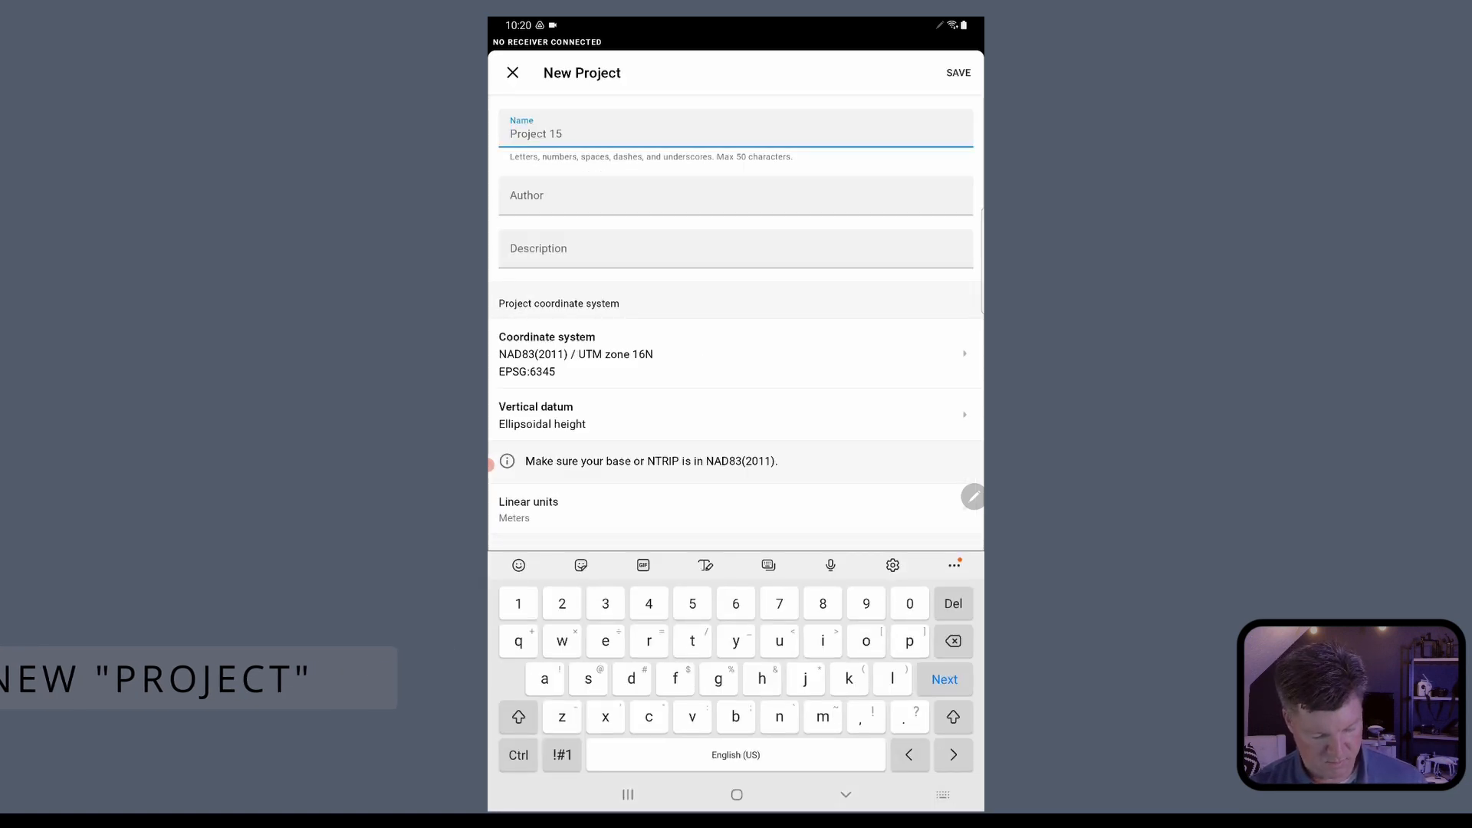
{"action": "type", "text": "emli"}
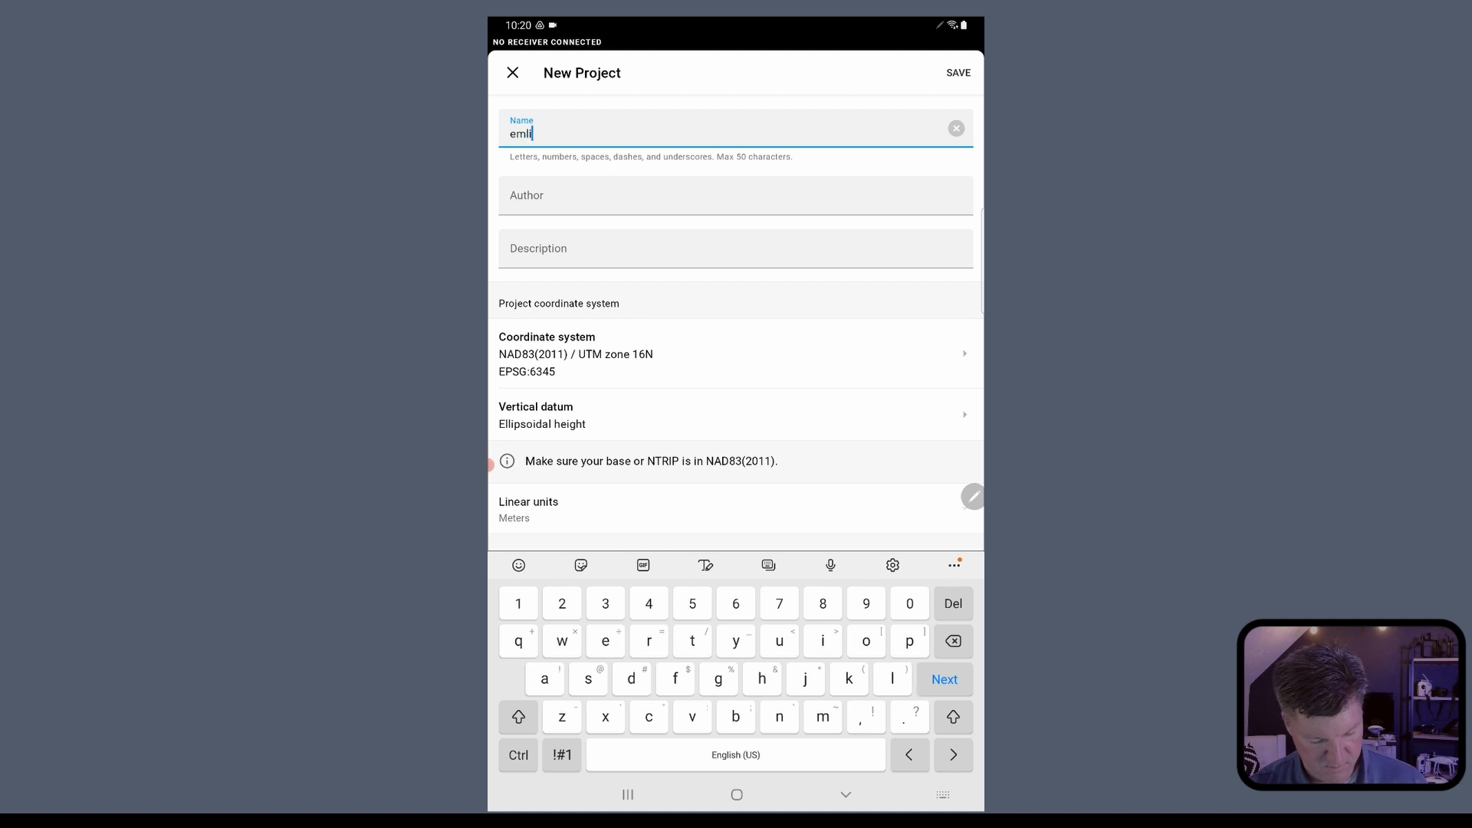
{"action": "type", "text": "d st"}
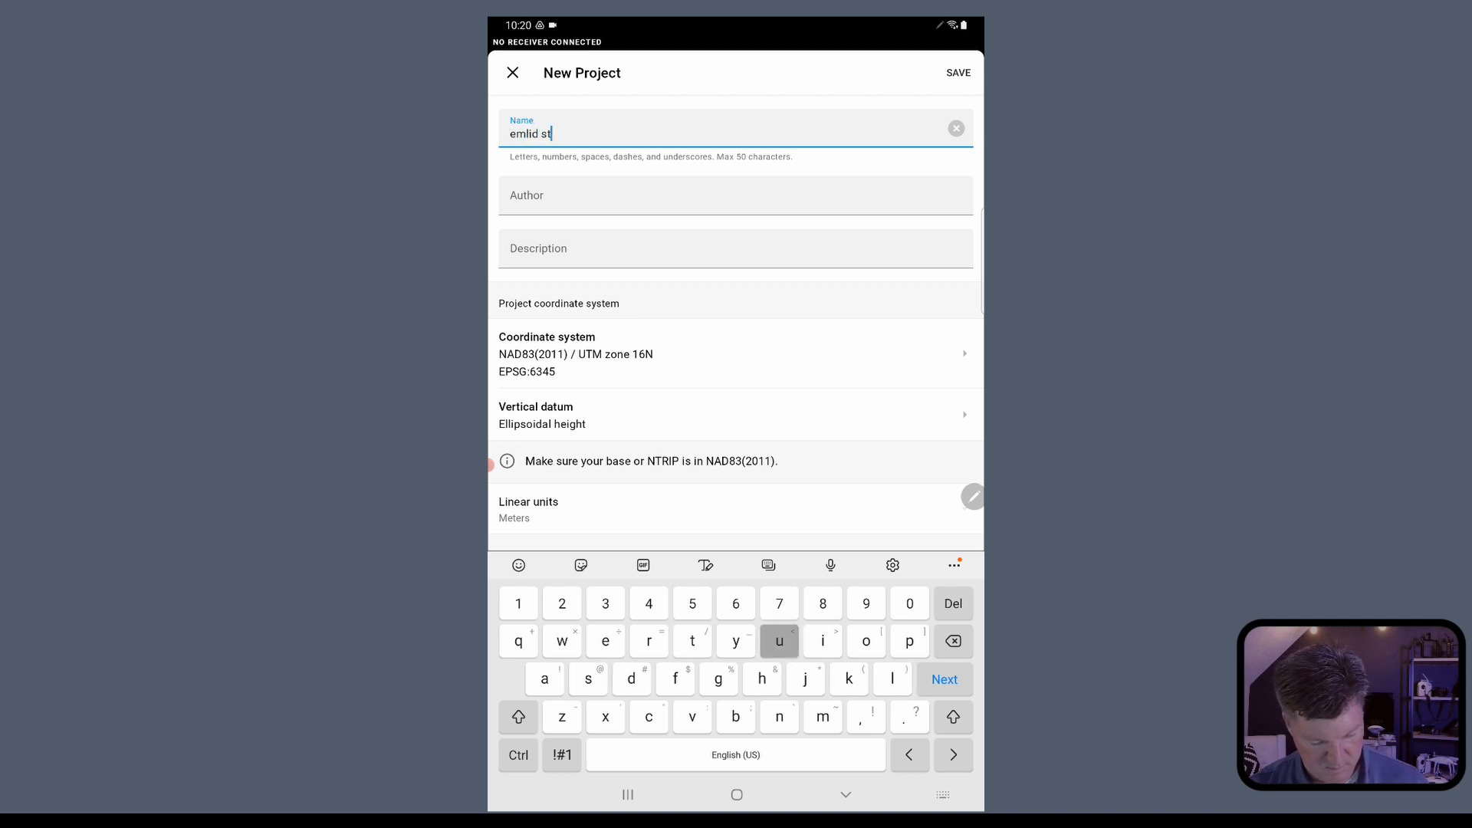
{"action": "type", "text": "udio"}
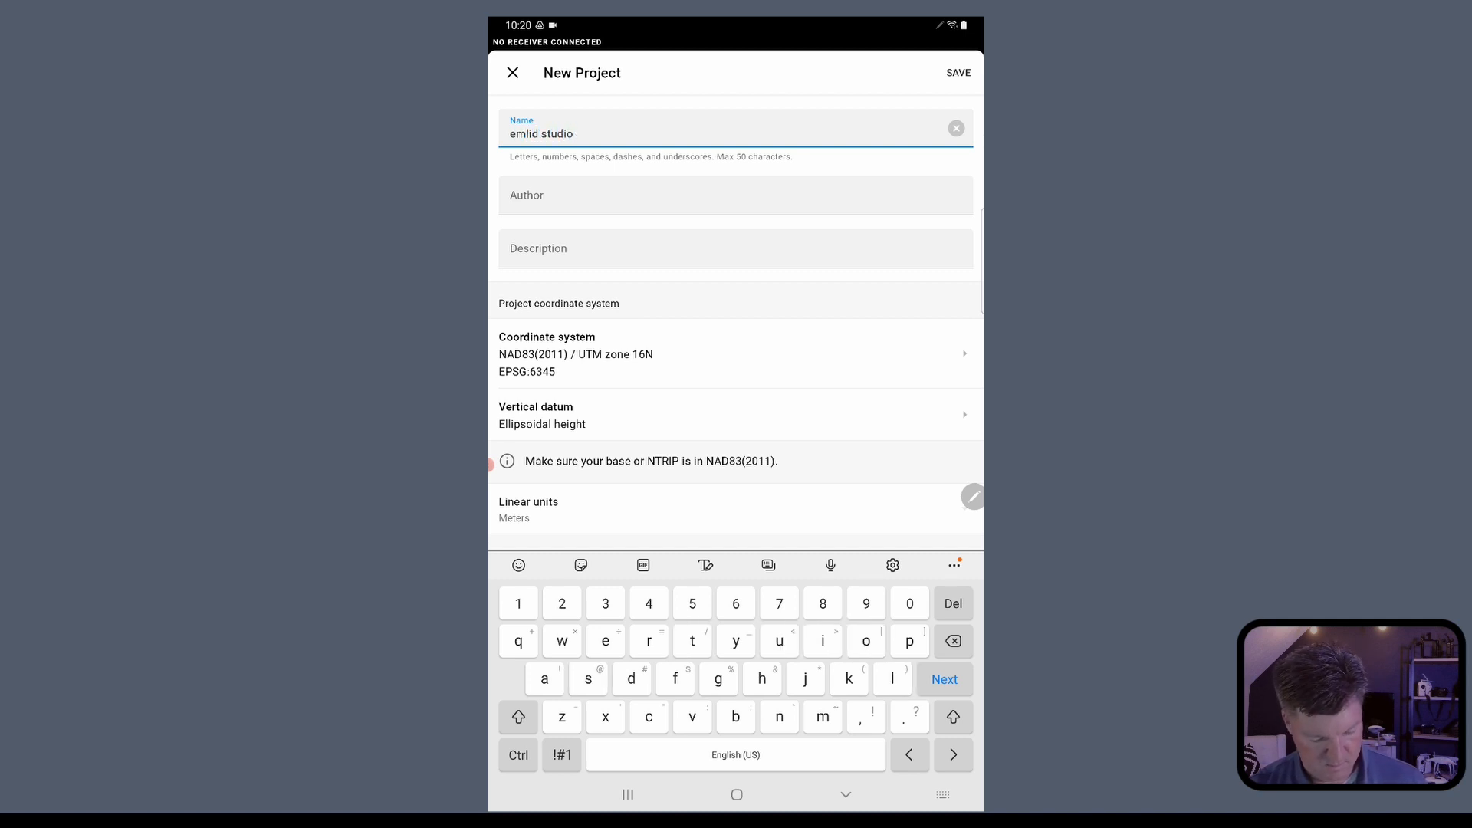
{"action": "type", "text": " ms west "}
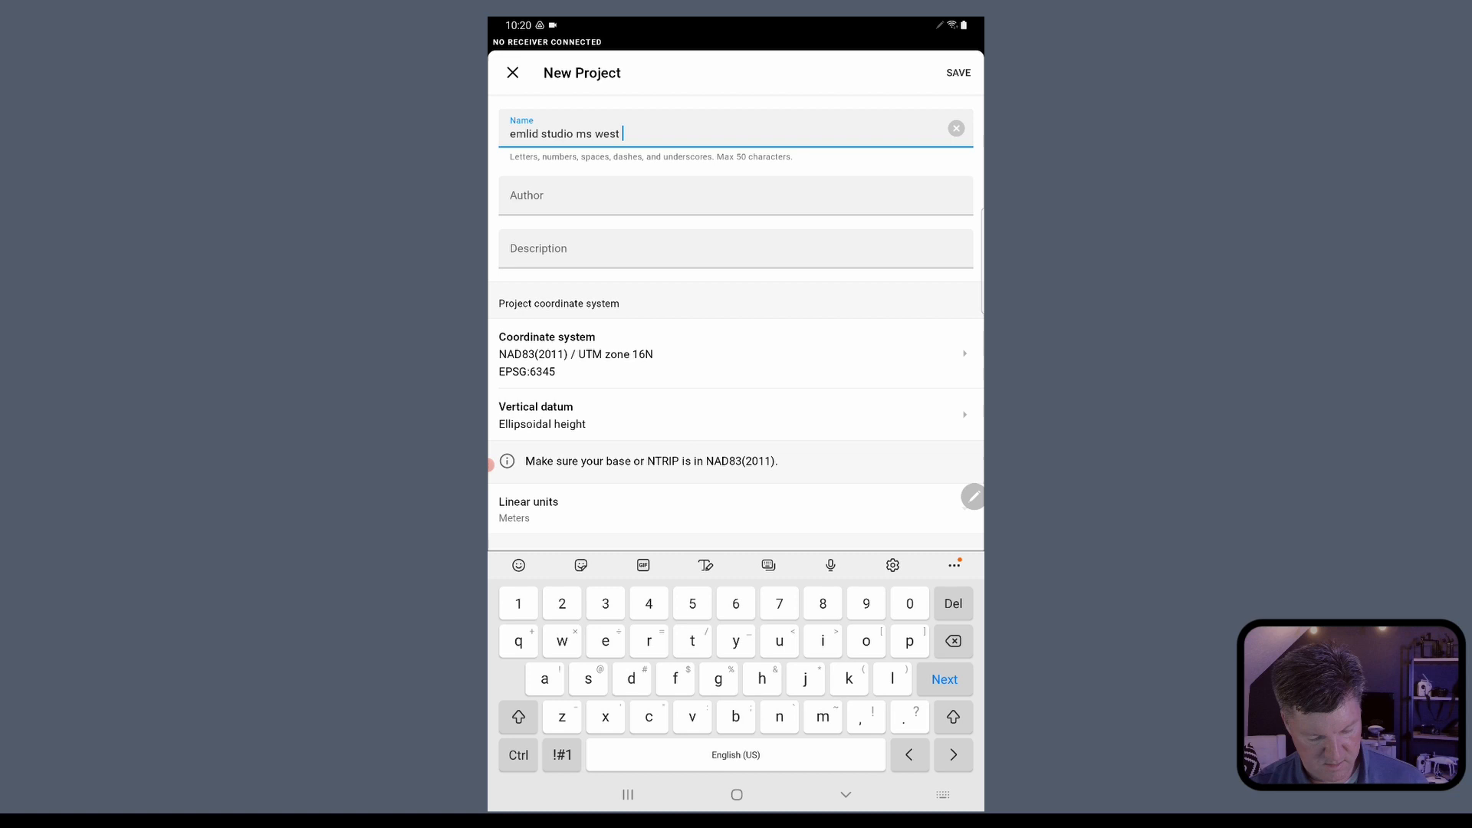
{"action": "type", "text": "us"}
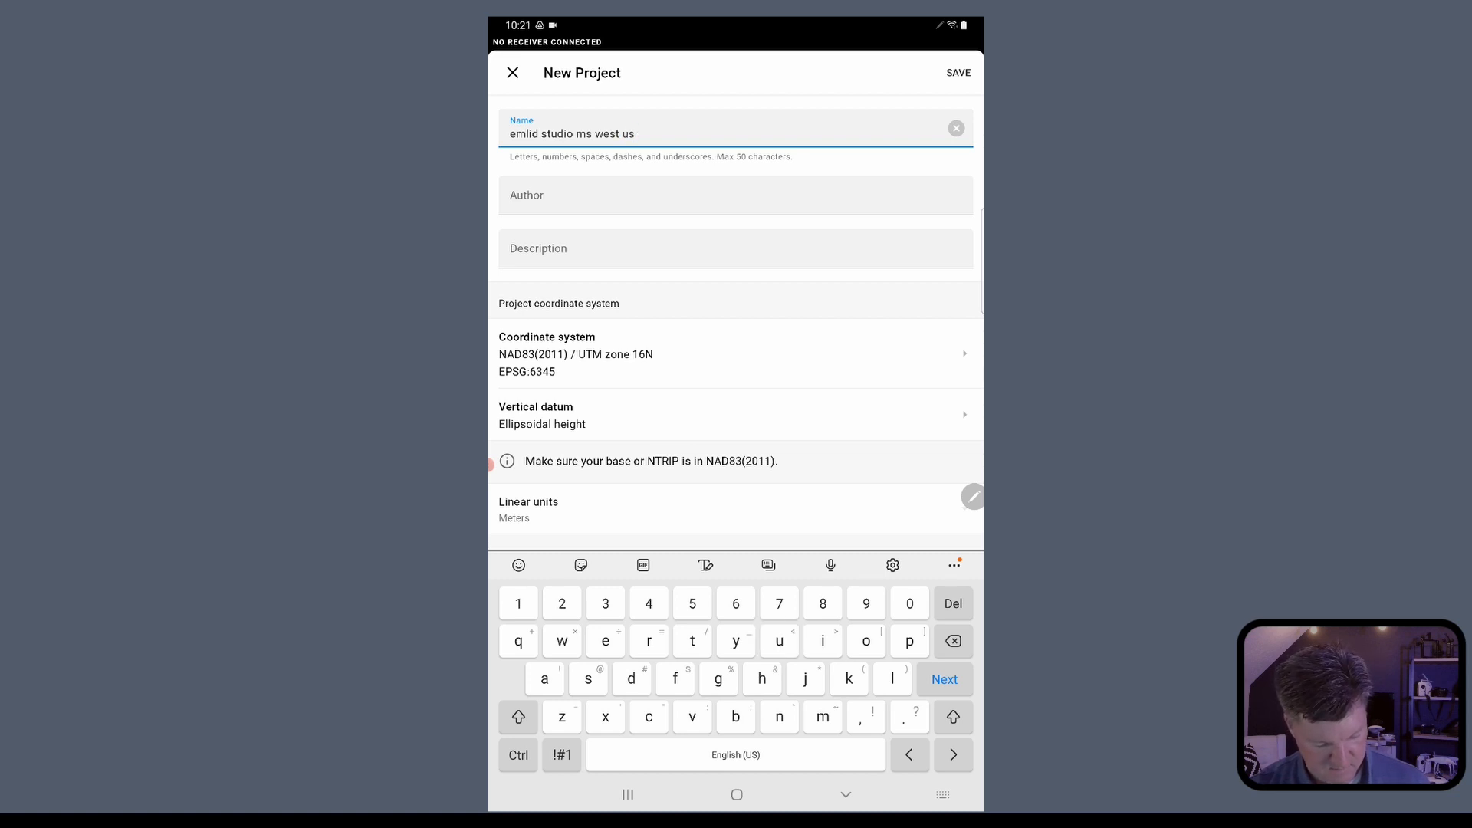
{"action": "left_click", "coordinate": [562, 755]}
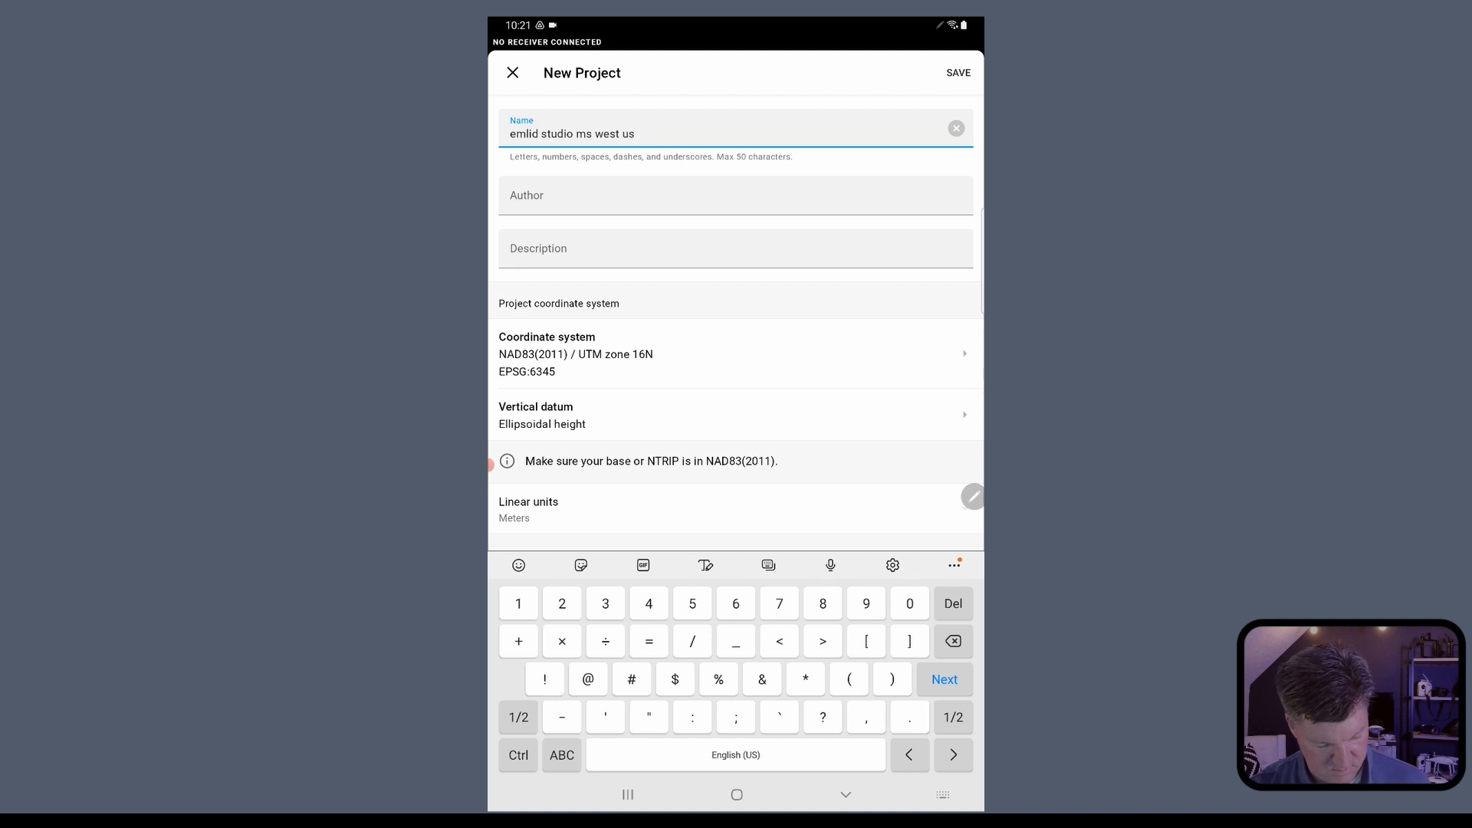
{"action": "type", "text": "_"}
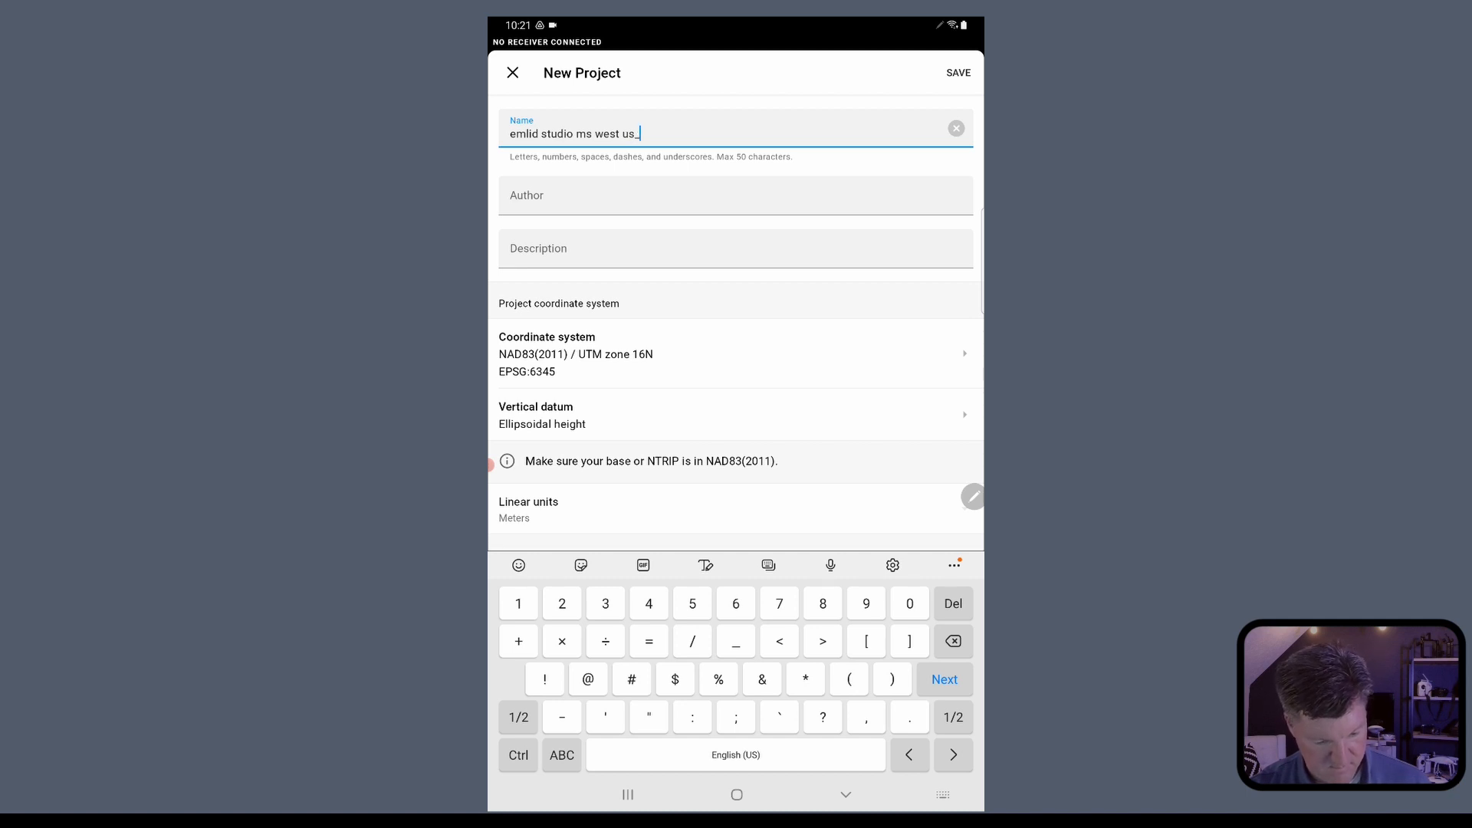
{"action": "left_click", "coordinate": [563, 755]}
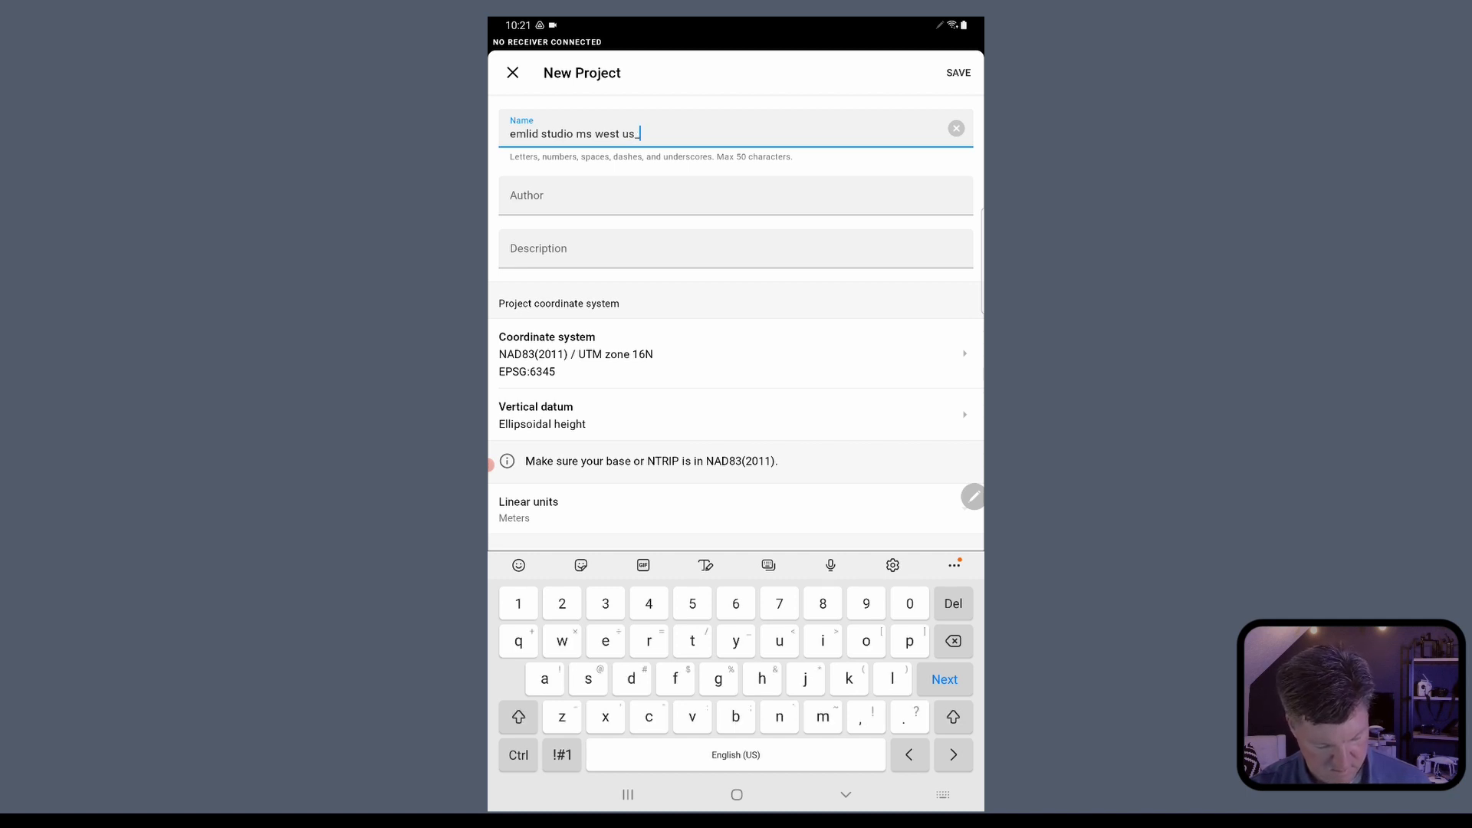
{"action": "type", "text": "sf nad"}
{"action": "left_click", "coordinate": [563, 755]}
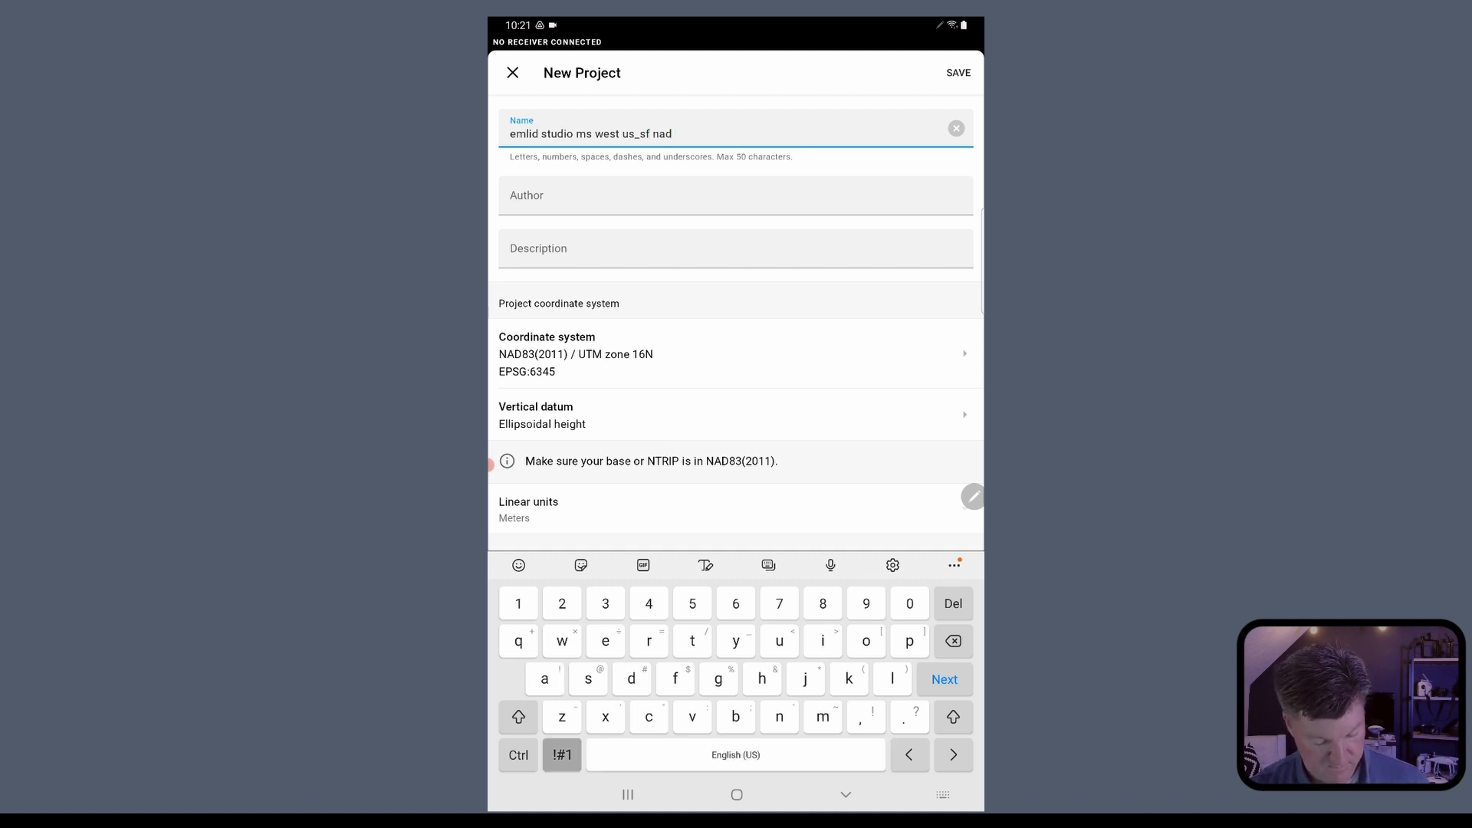
{"action": "type", "text": "83"}
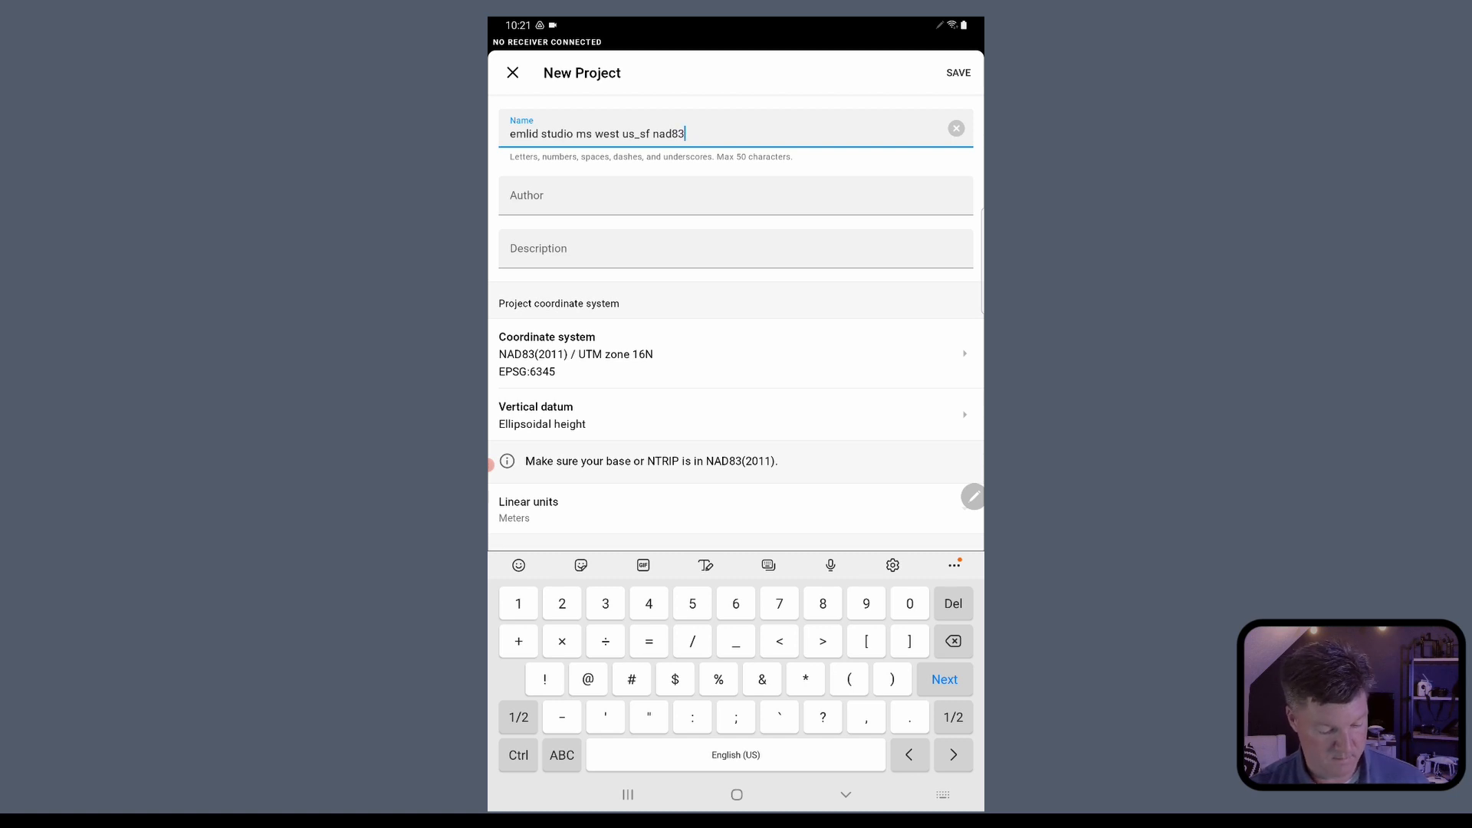
Find miss among the coordinate systems, choose NAD83(2011) / Mississippi West (ftUS) (EPSG:6510) for the project, and save it.
{"action": "left_click", "coordinate": [736, 354]}
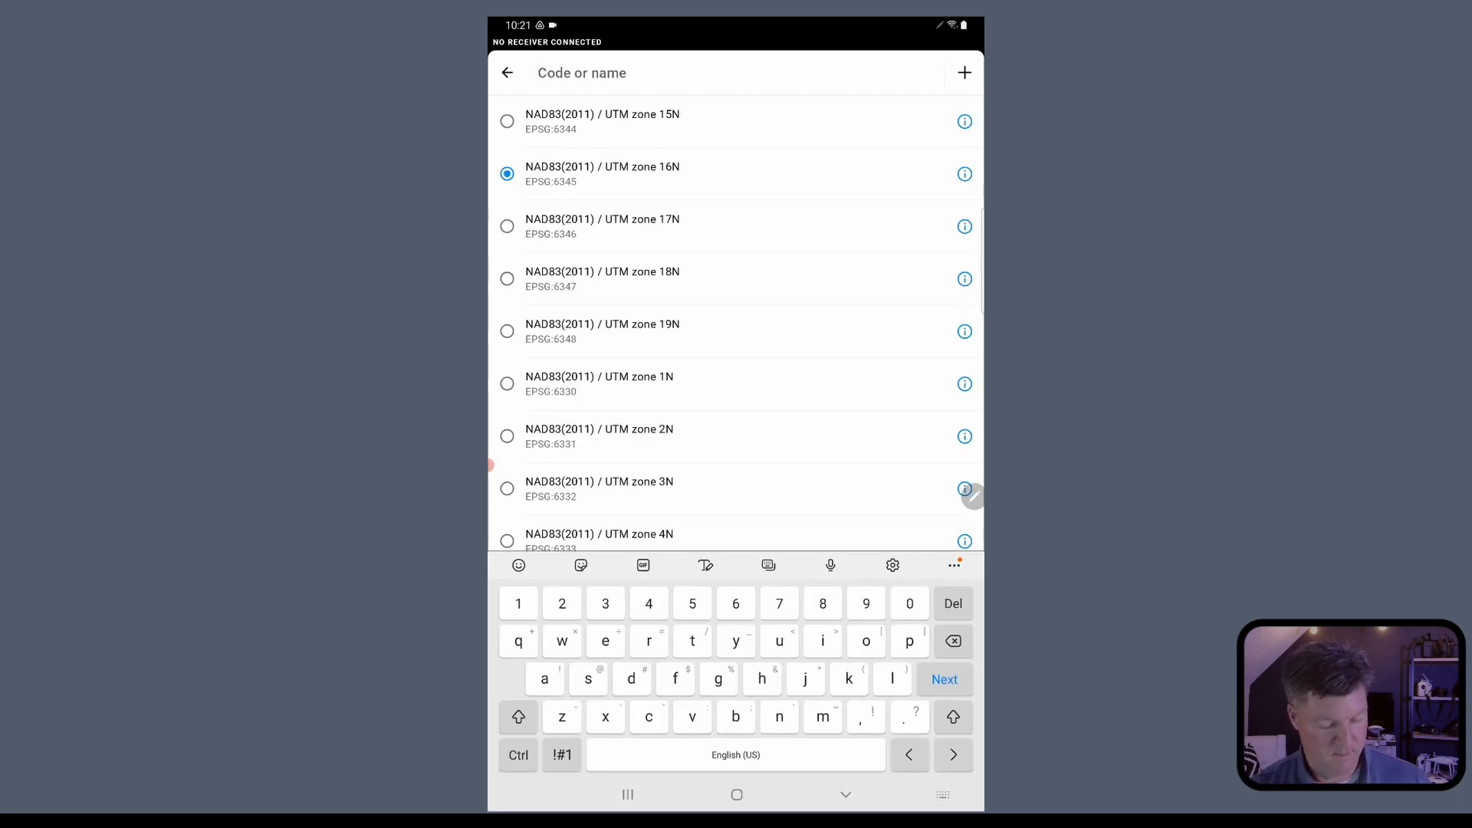
{"action": "type", "text": "miss"}
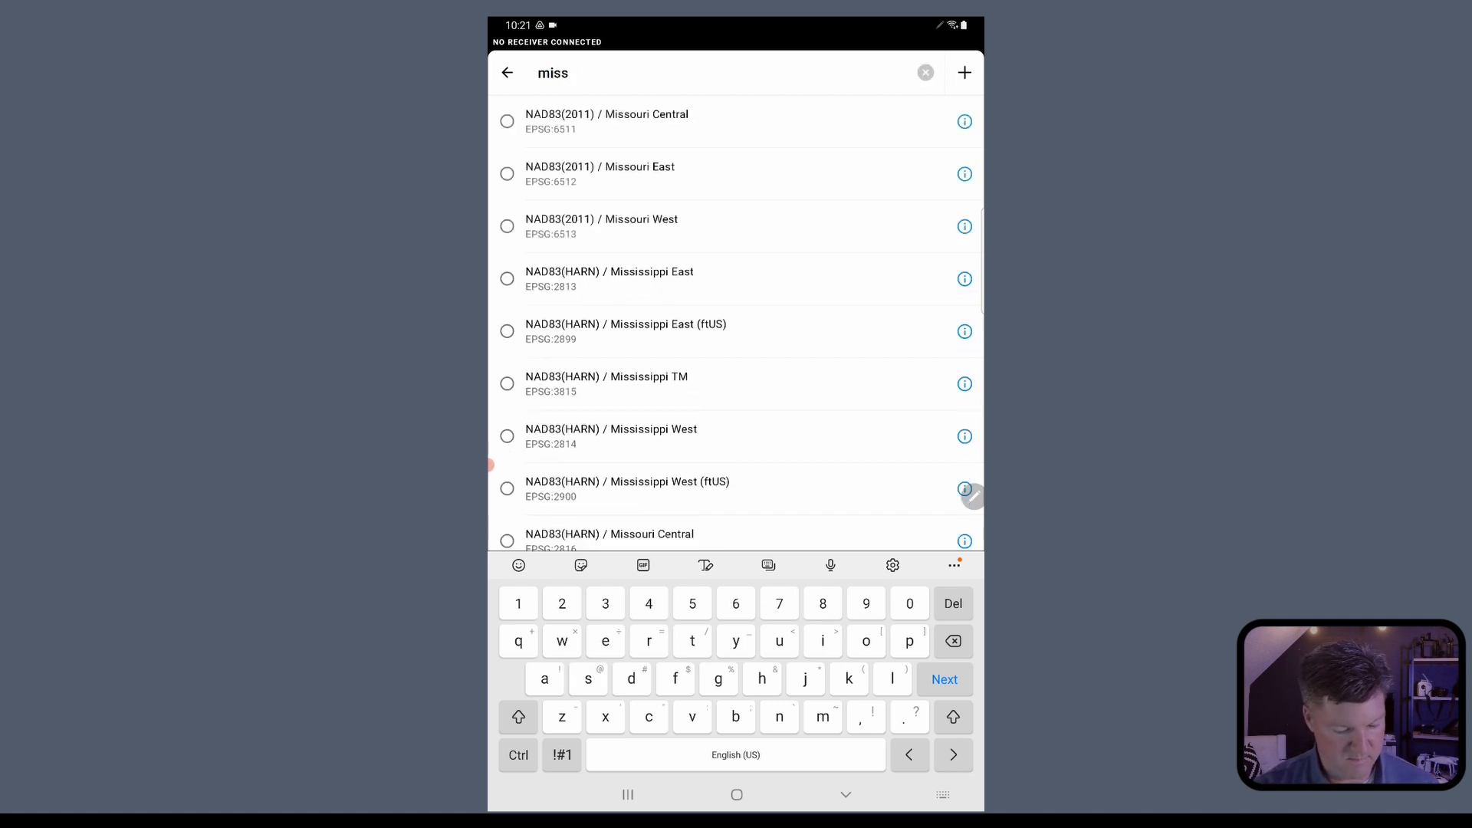
{"action": "scroll", "coordinate": [736, 322], "scroll_direction": "down", "scroll_amount": 2}
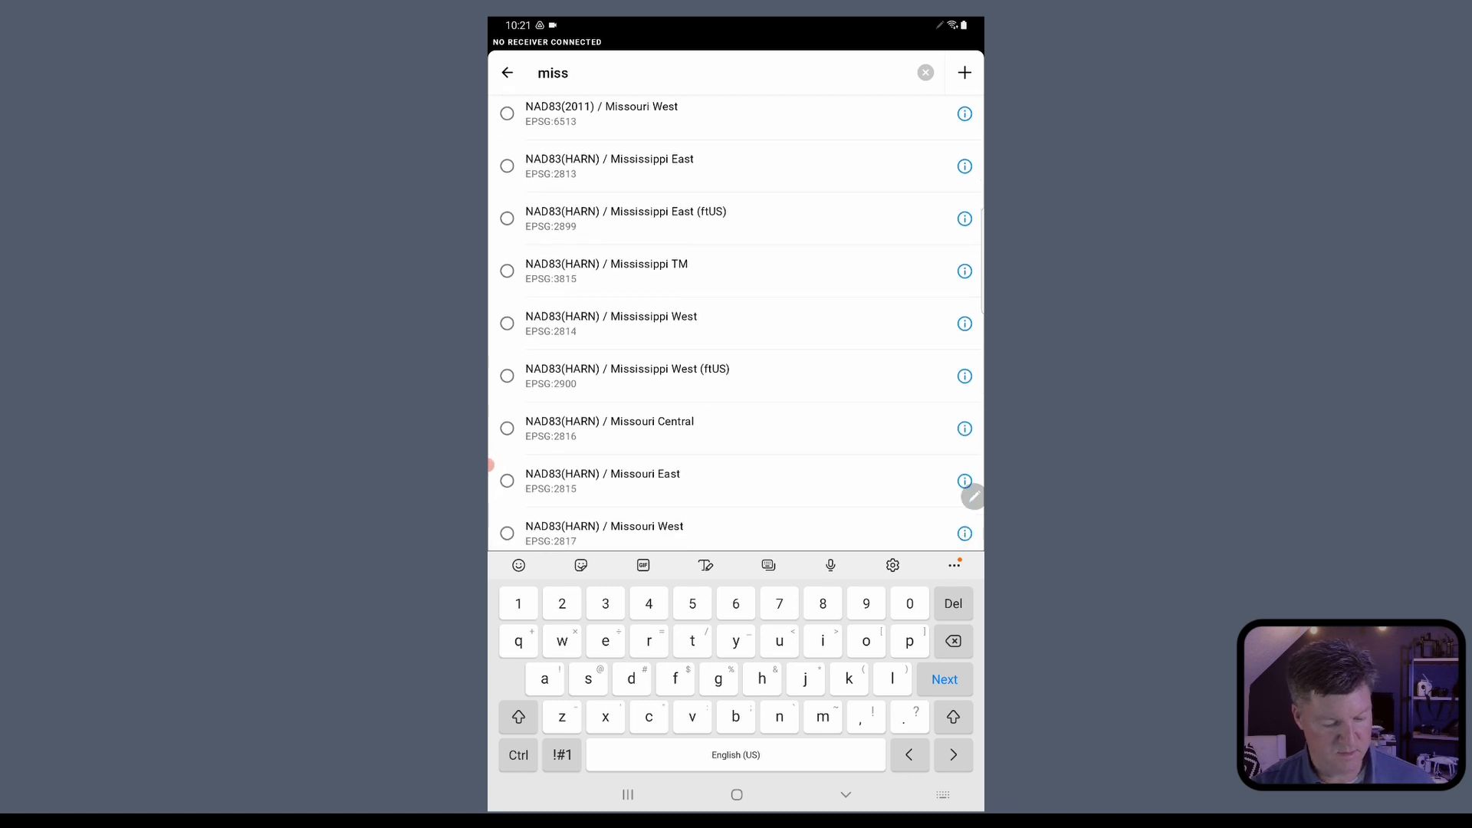
{"action": "scroll", "coordinate": [736, 322], "scroll_direction": "down", "scroll_amount": 4}
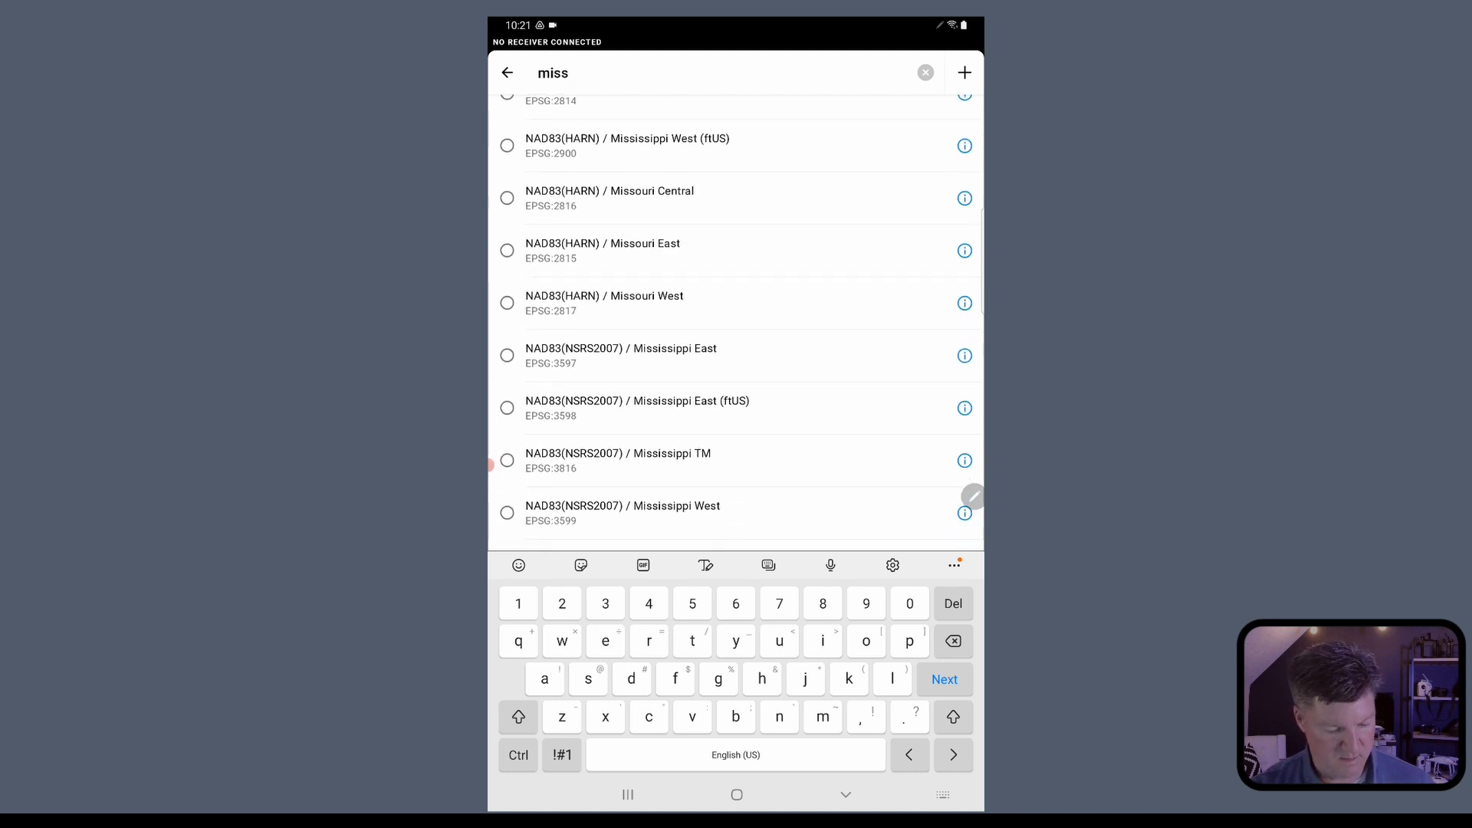
{"action": "scroll", "coordinate": [736, 322], "scroll_direction": "down", "scroll_amount": 10}
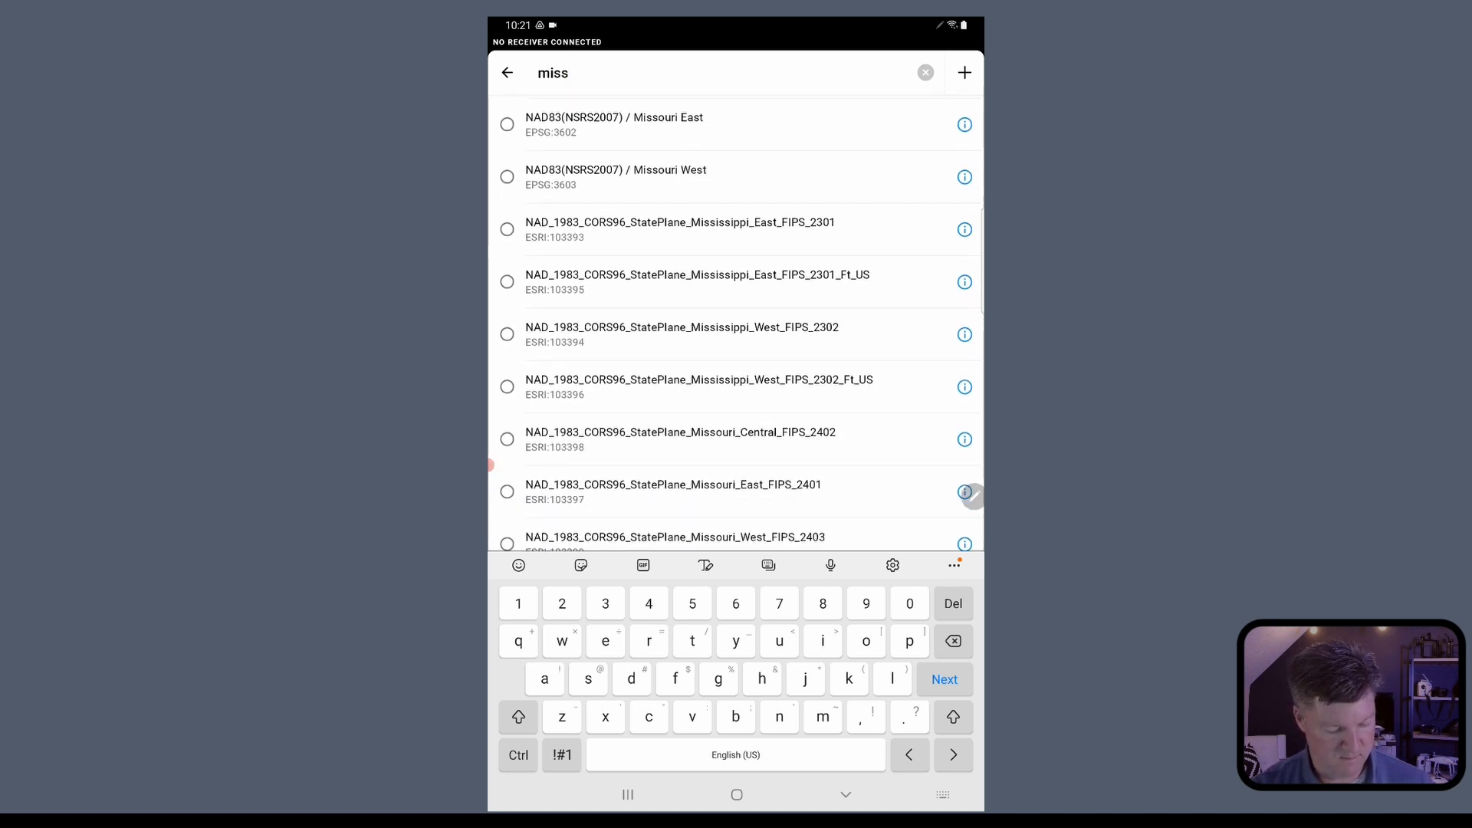
{"action": "scroll", "coordinate": [737, 322], "scroll_direction": "down", "scroll_amount": 3}
{"action": "scroll", "coordinate": [736, 322], "scroll_direction": "up", "scroll_amount": 8}
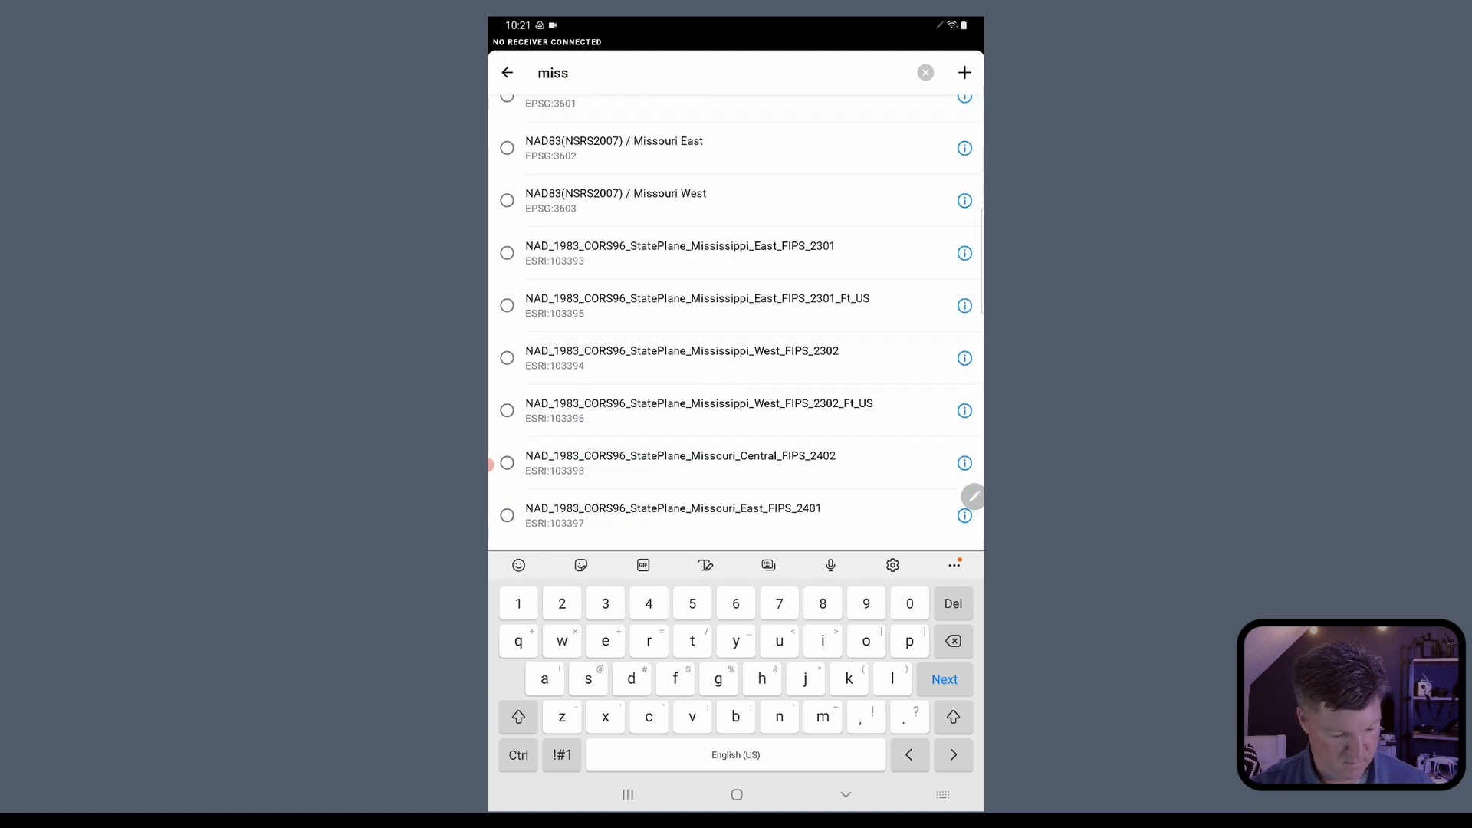
{"action": "scroll", "coordinate": [736, 322], "scroll_direction": "up", "scroll_amount": 9}
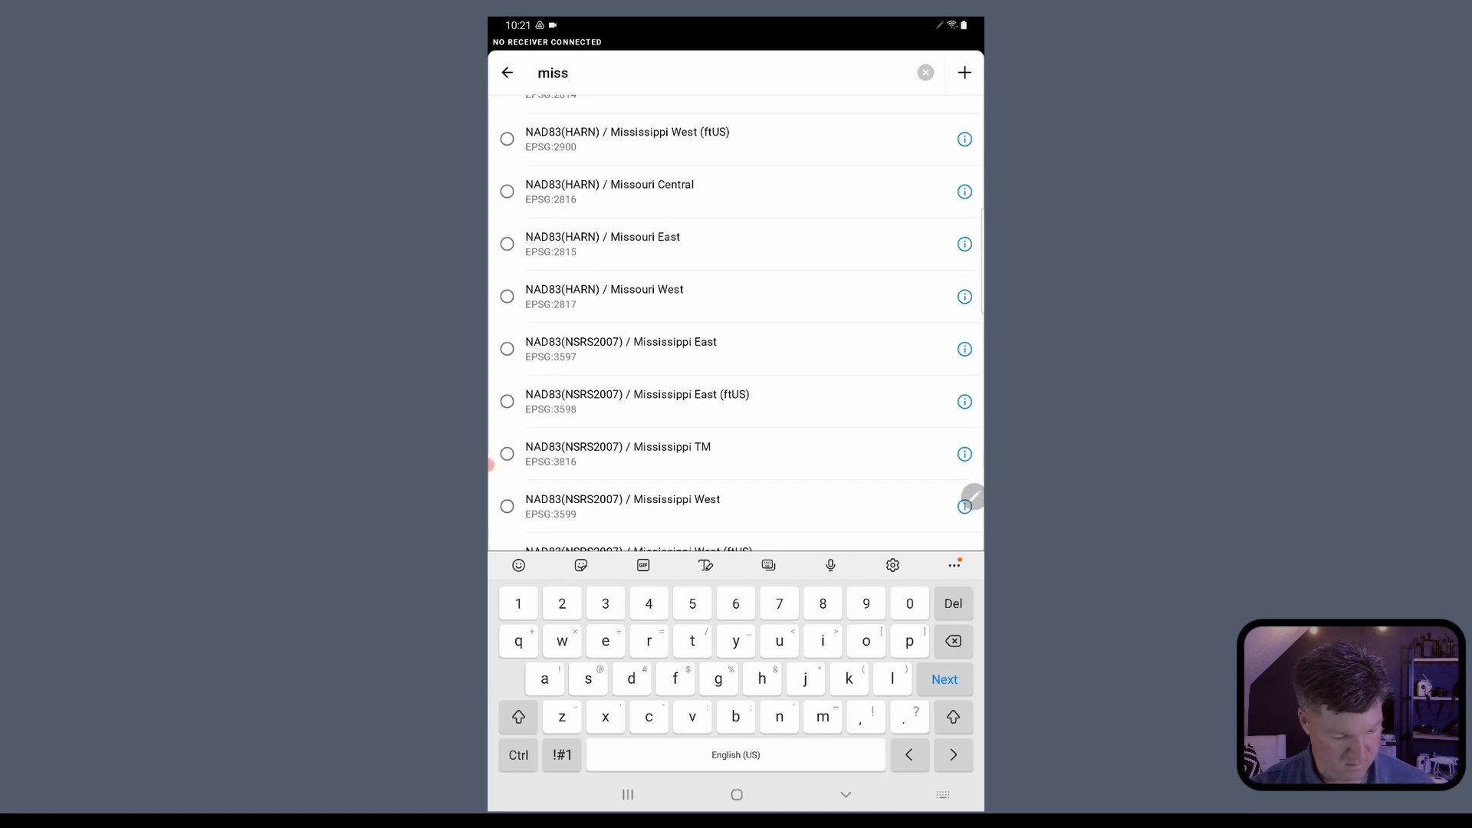
{"action": "scroll", "coordinate": [736, 322], "scroll_direction": "up", "scroll_amount": 6}
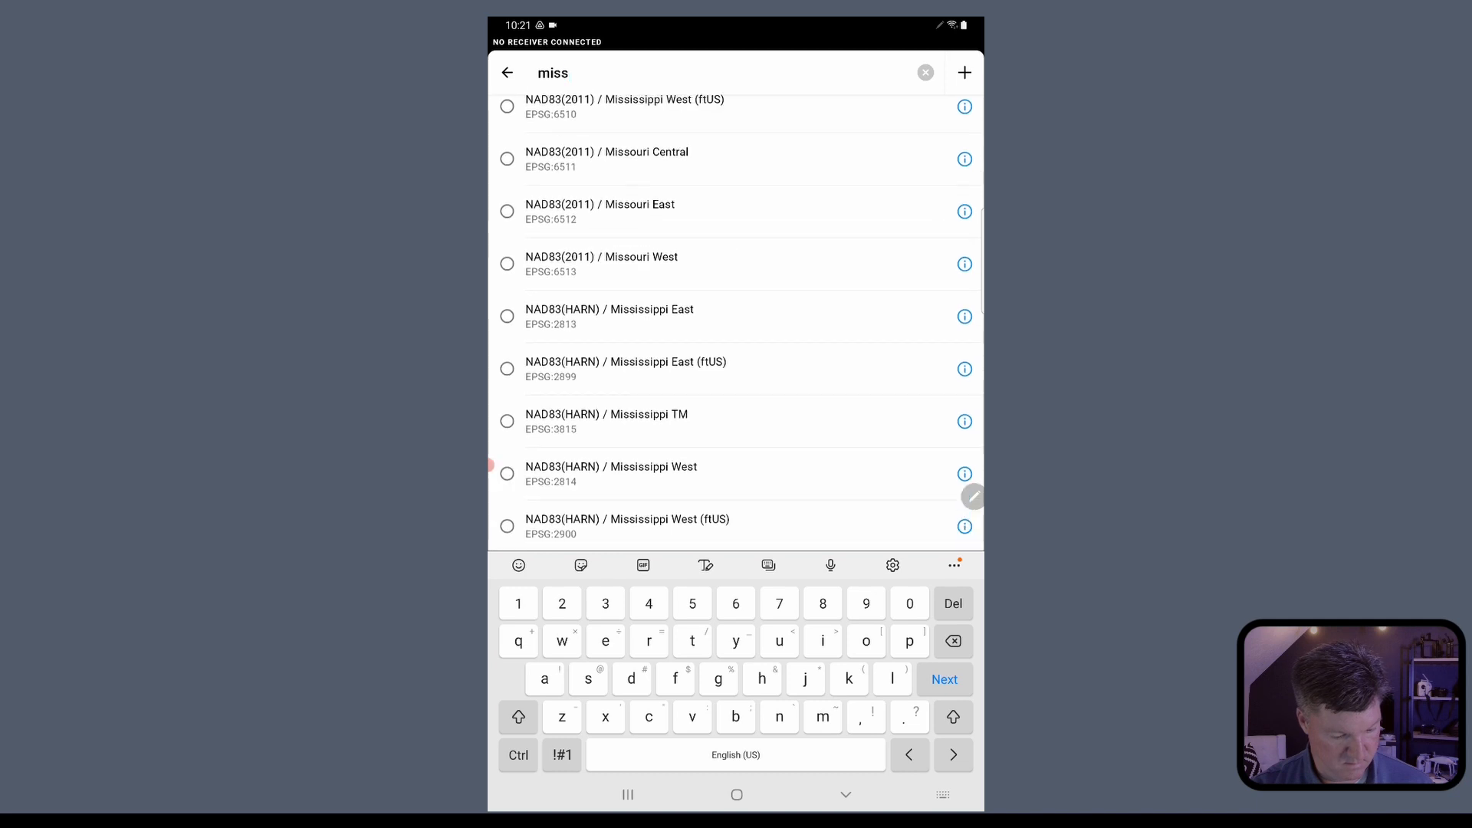
{"action": "scroll", "coordinate": [736, 323], "scroll_direction": "up", "scroll_amount": 2}
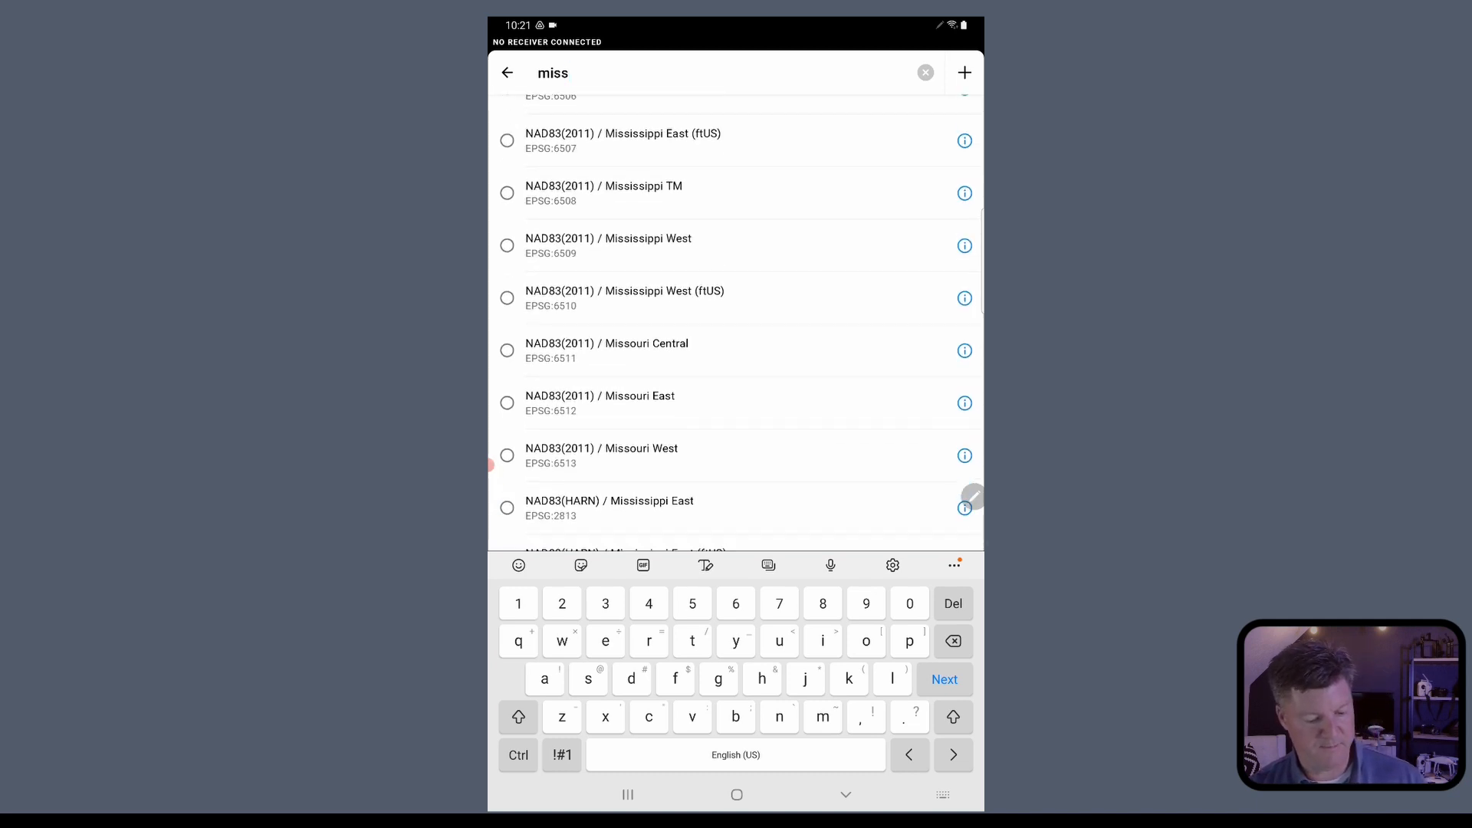
{"action": "left_click", "coordinate": [507, 297]}
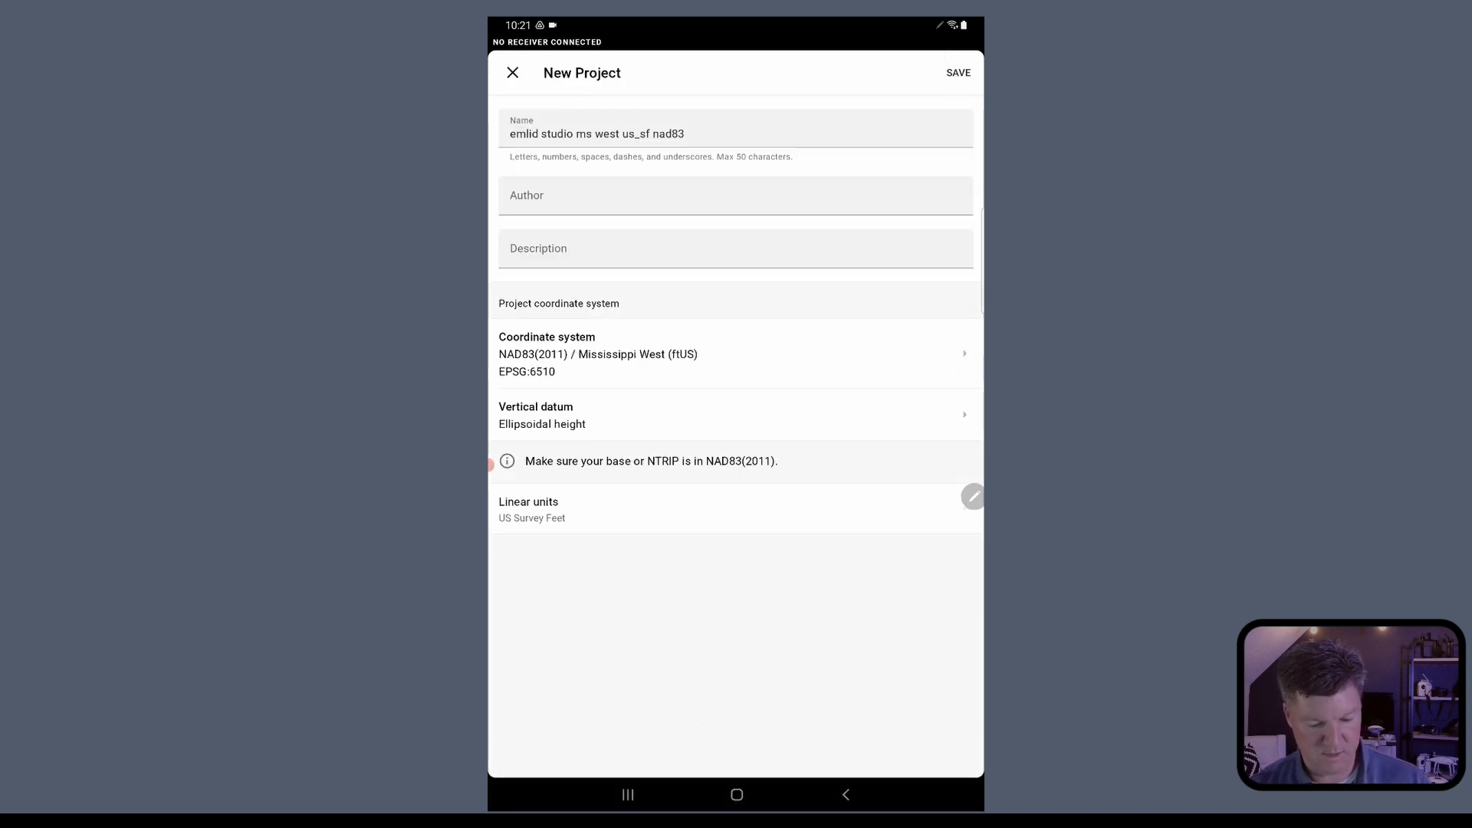
{"action": "left_click", "coordinate": [959, 73]}
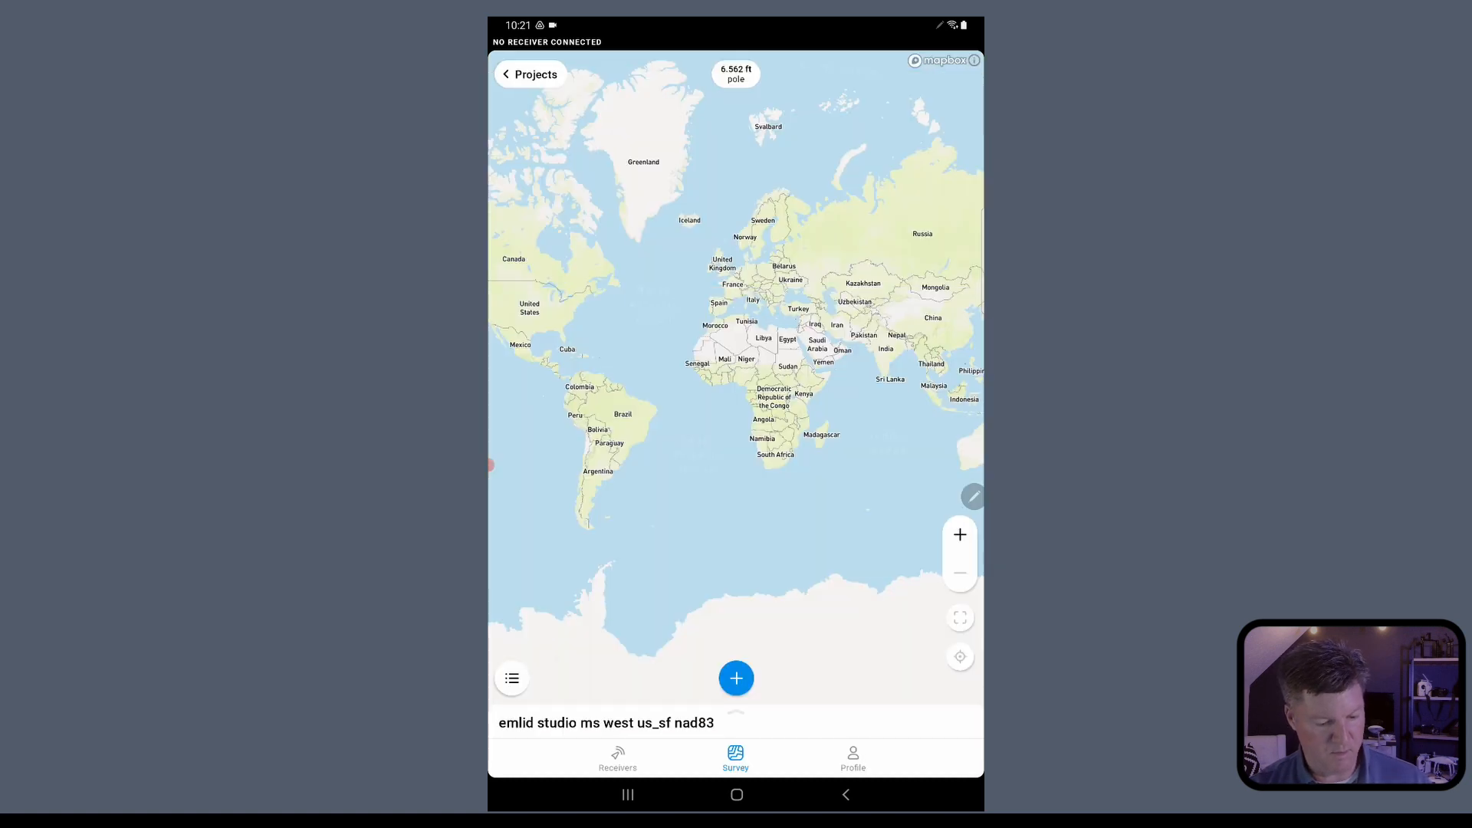
Import Emlid Studio utm 16n nad83.csv from the Emlid Studio Stop and Go folder in Drive into the emlid studio ms west us_sf nad83 project.
{"action": "left_click", "coordinate": [529, 75]}
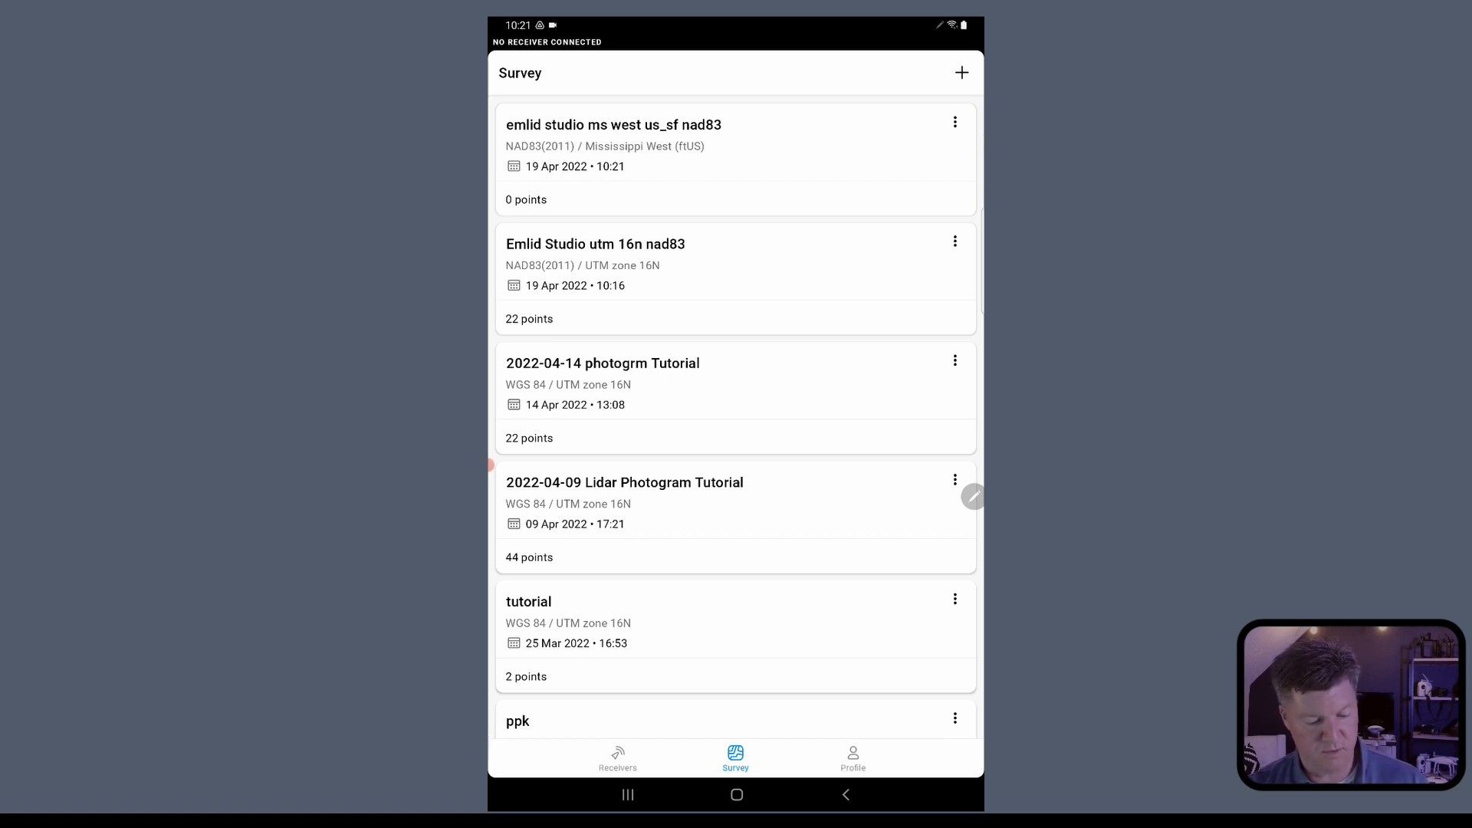
{"action": "left_click", "coordinate": [955, 122]}
{"action": "left_click", "coordinate": [876, 179]}
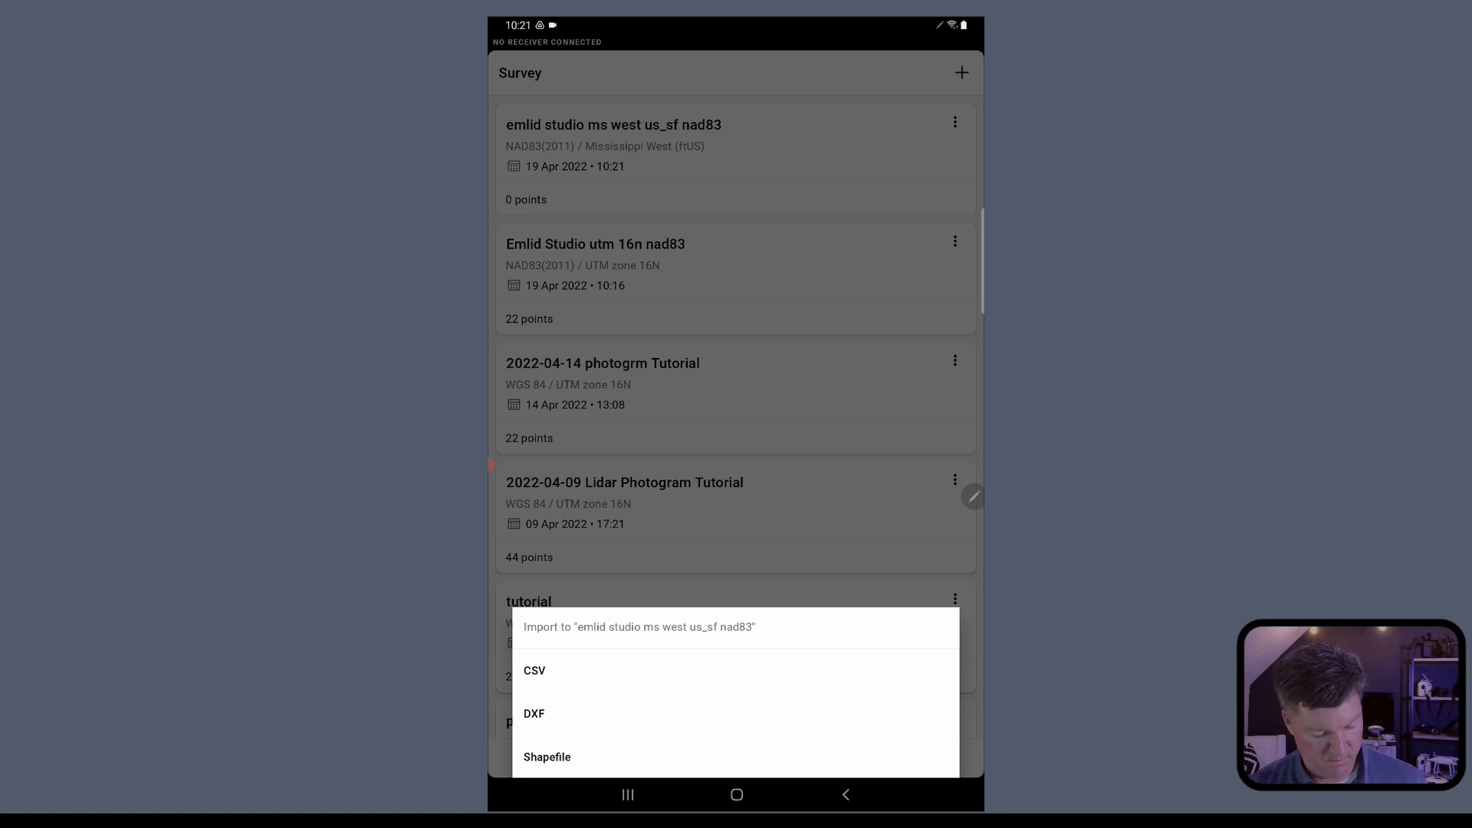
{"action": "left_click", "coordinate": [534, 670]}
{"action": "left_click", "coordinate": [736, 750]}
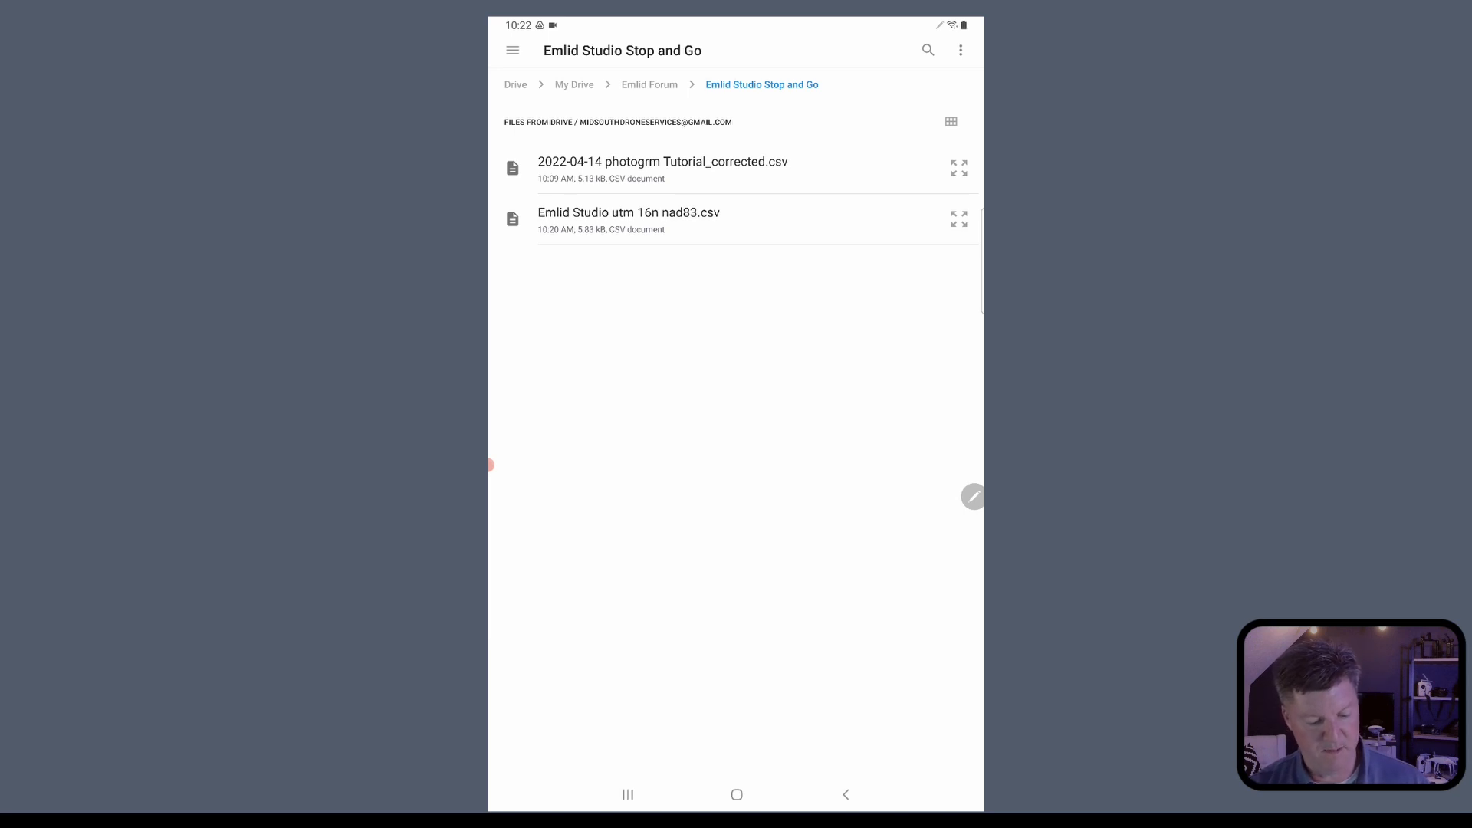
{"action": "left_click", "coordinate": [628, 219]}
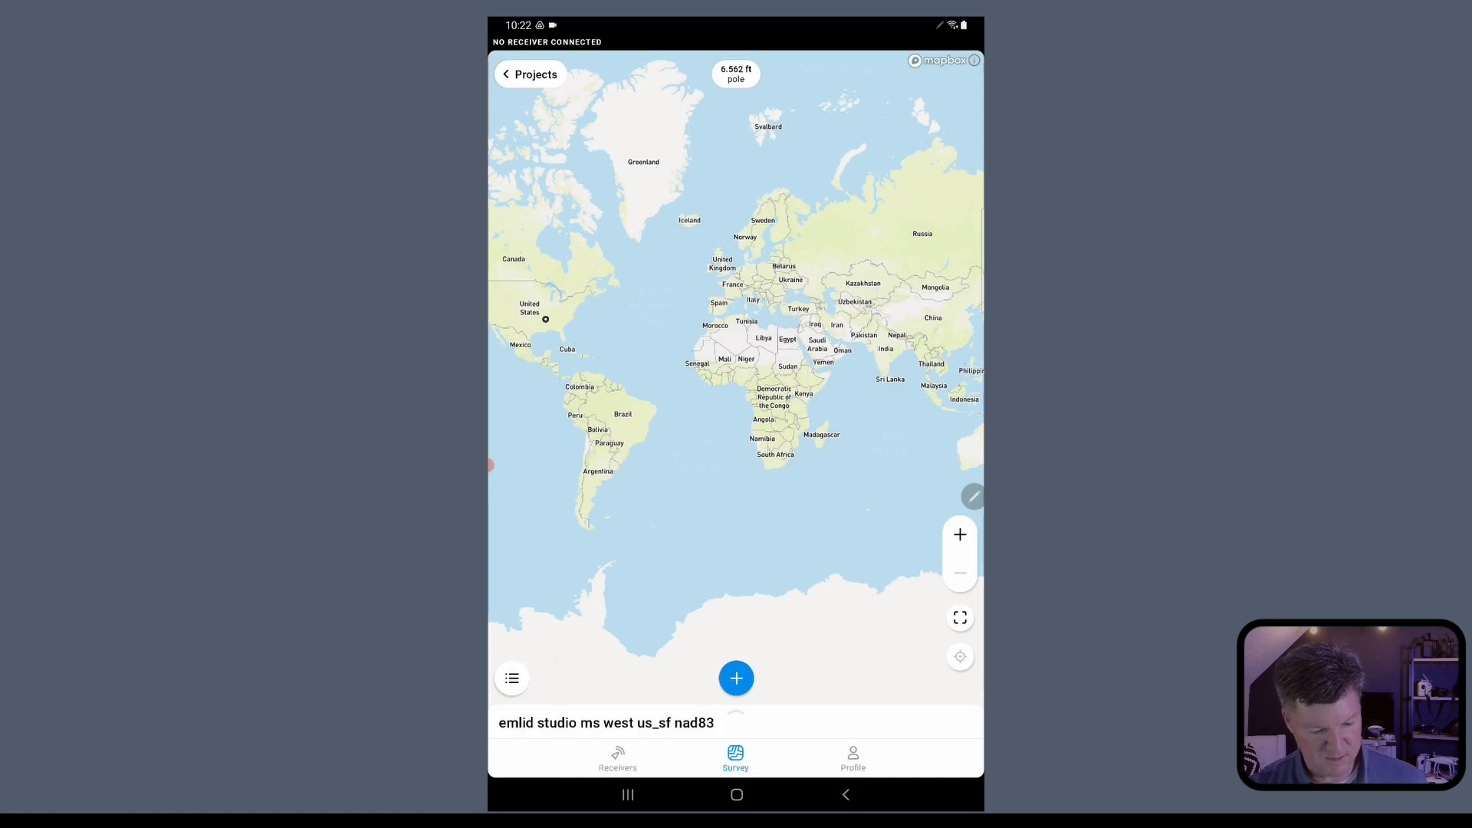
Export the emlid studio ms west us_sf nad83 project as CSV and save it to the Emlid Studio Stop and Go folder in Drive.
{"action": "left_click", "coordinate": [531, 74]}
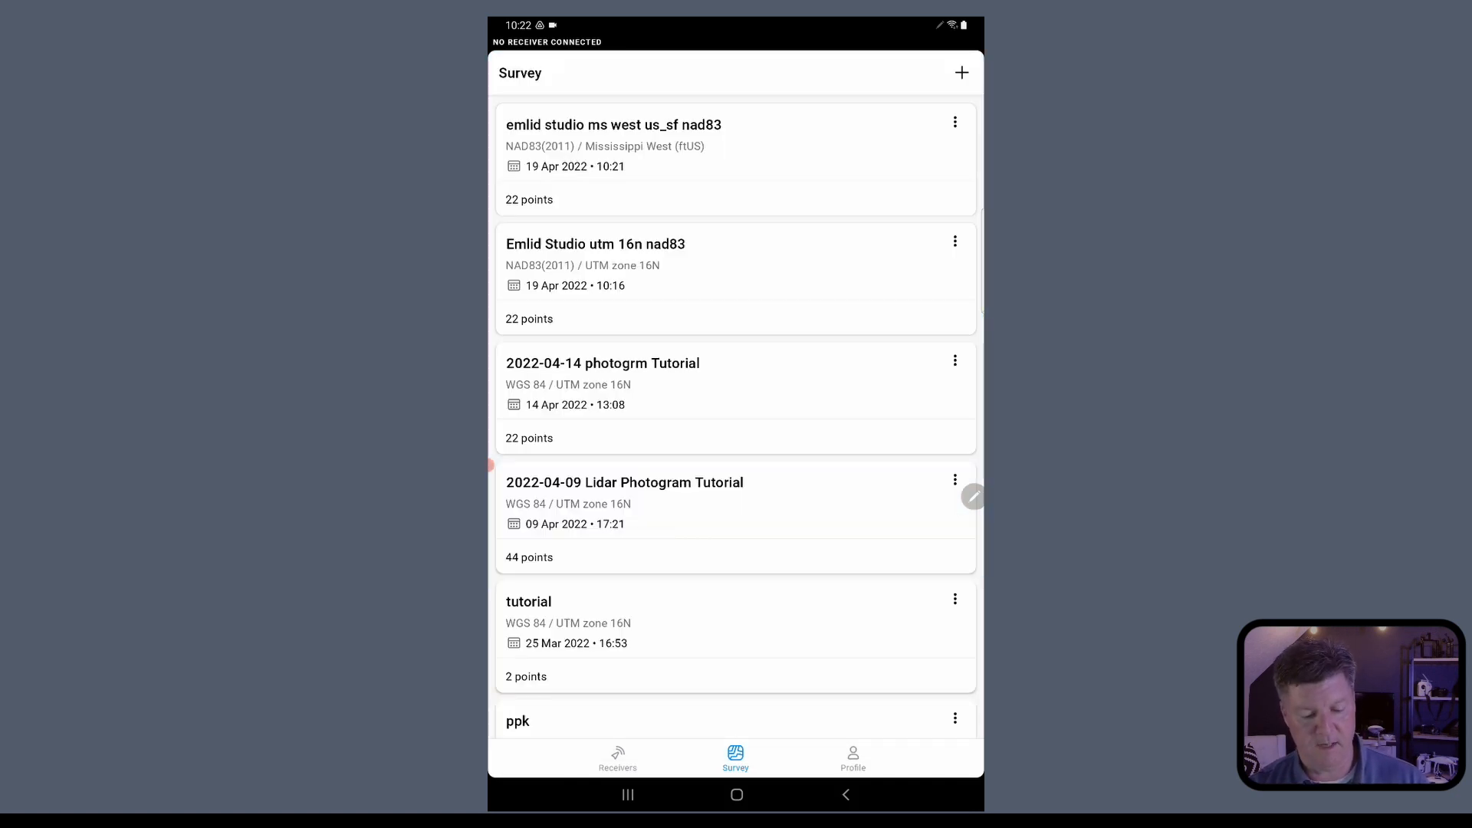
{"action": "left_click", "coordinate": [954, 122]}
{"action": "left_click", "coordinate": [875, 140]}
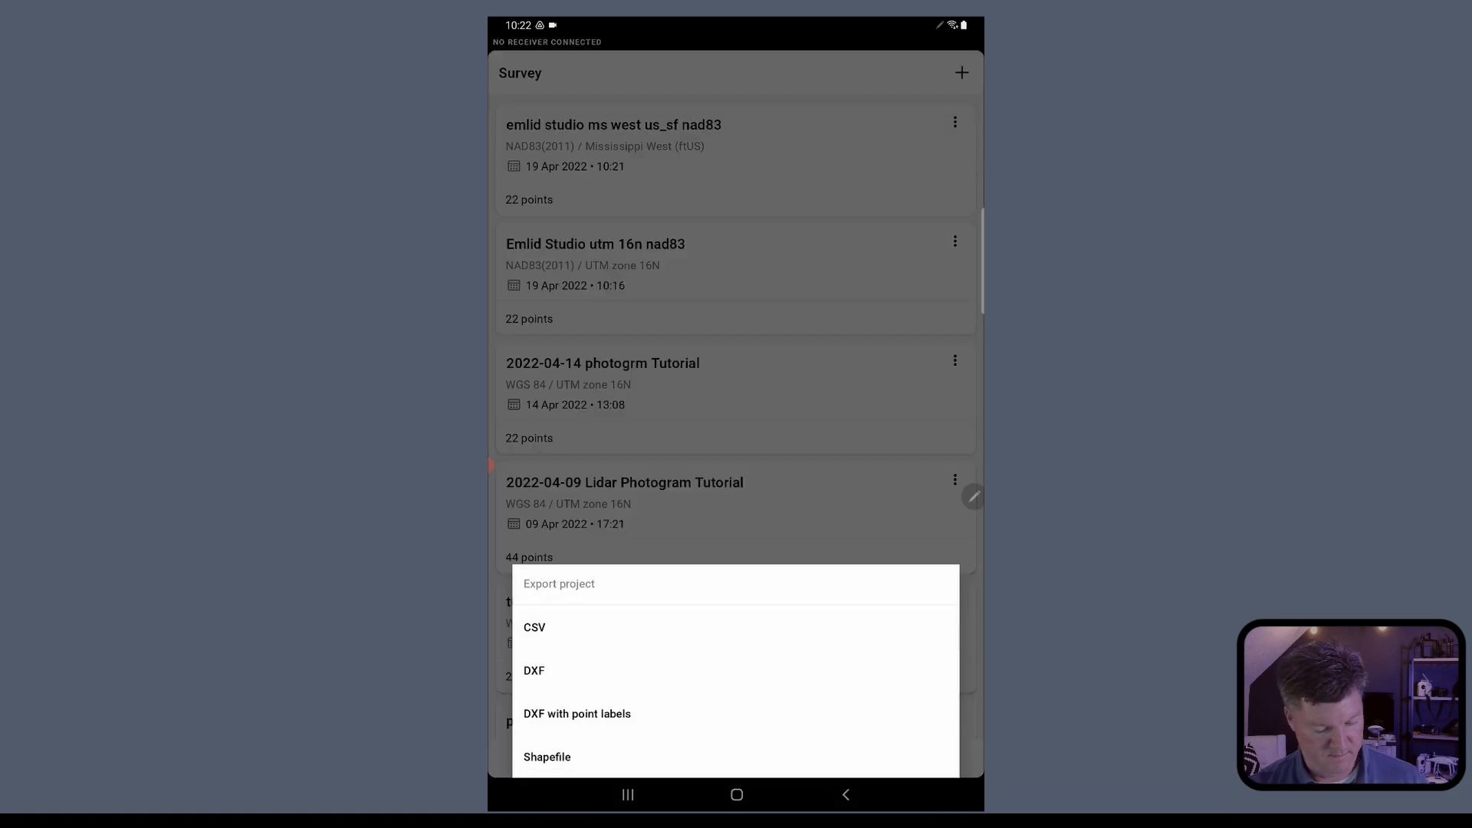
{"action": "left_click", "coordinate": [535, 628]}
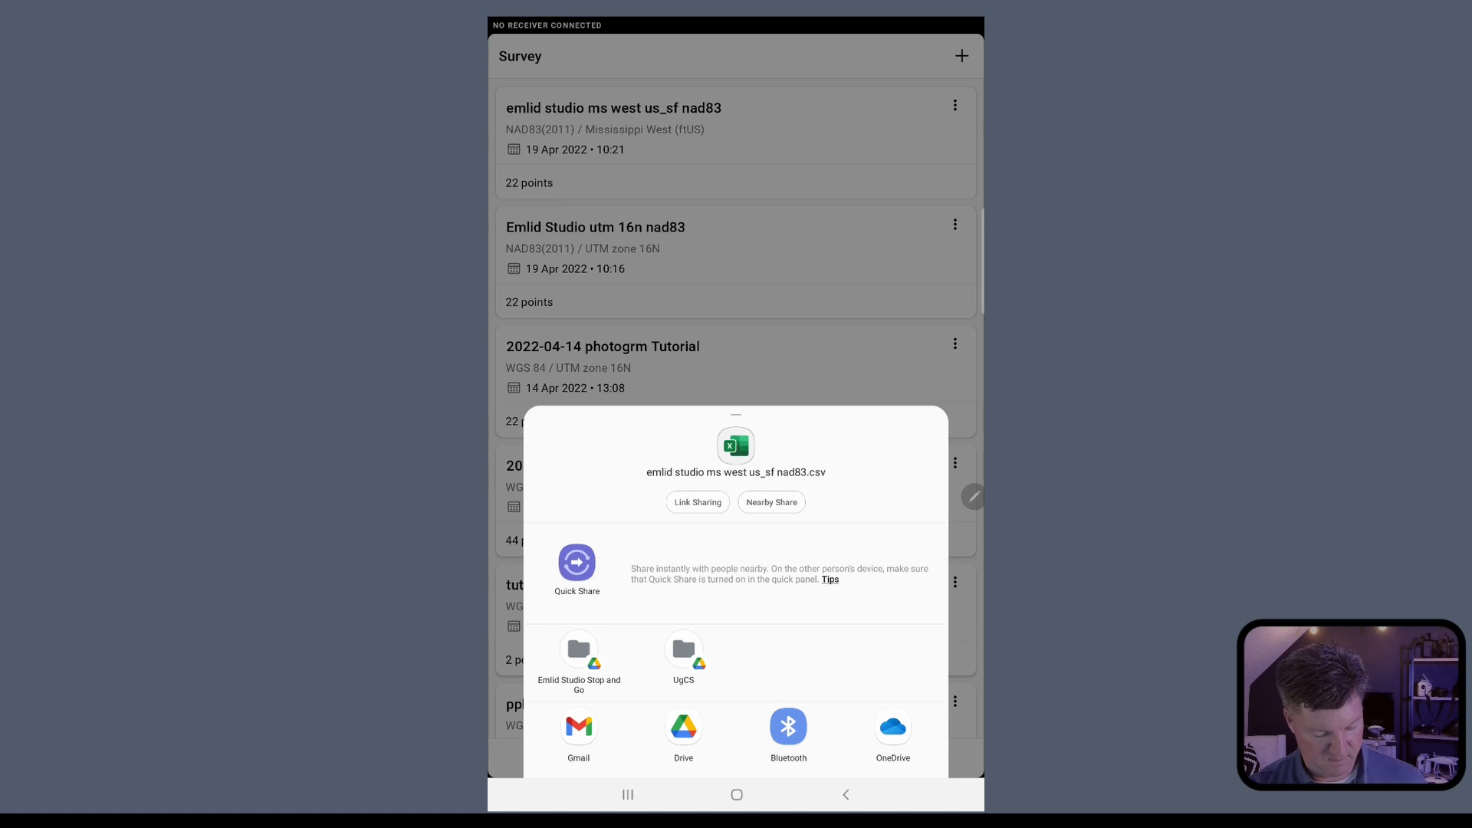
{"action": "left_click", "coordinate": [683, 727]}
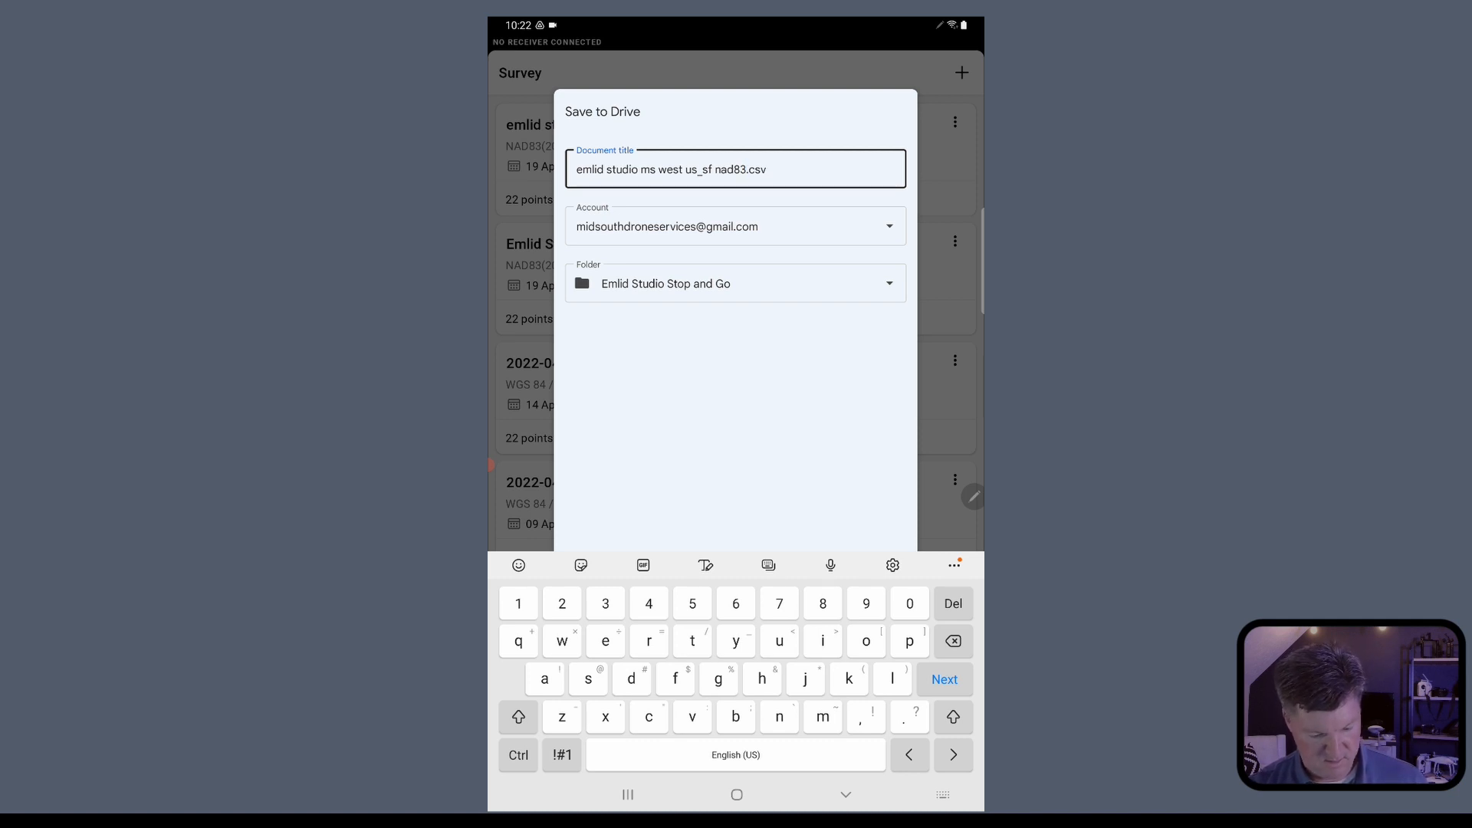
{"action": "left_click", "coordinate": [846, 796]}
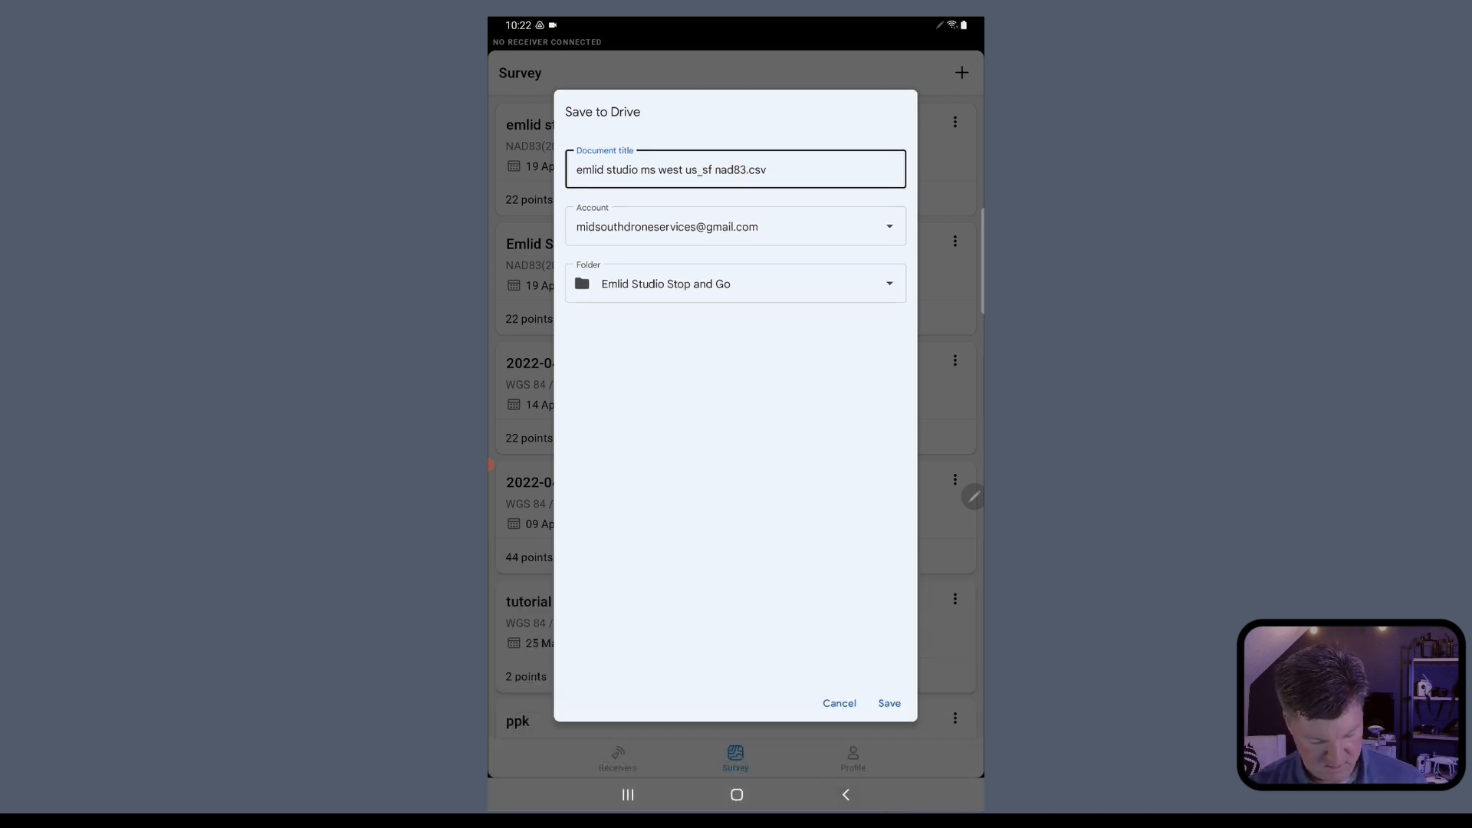
{"action": "left_click", "coordinate": [890, 704]}
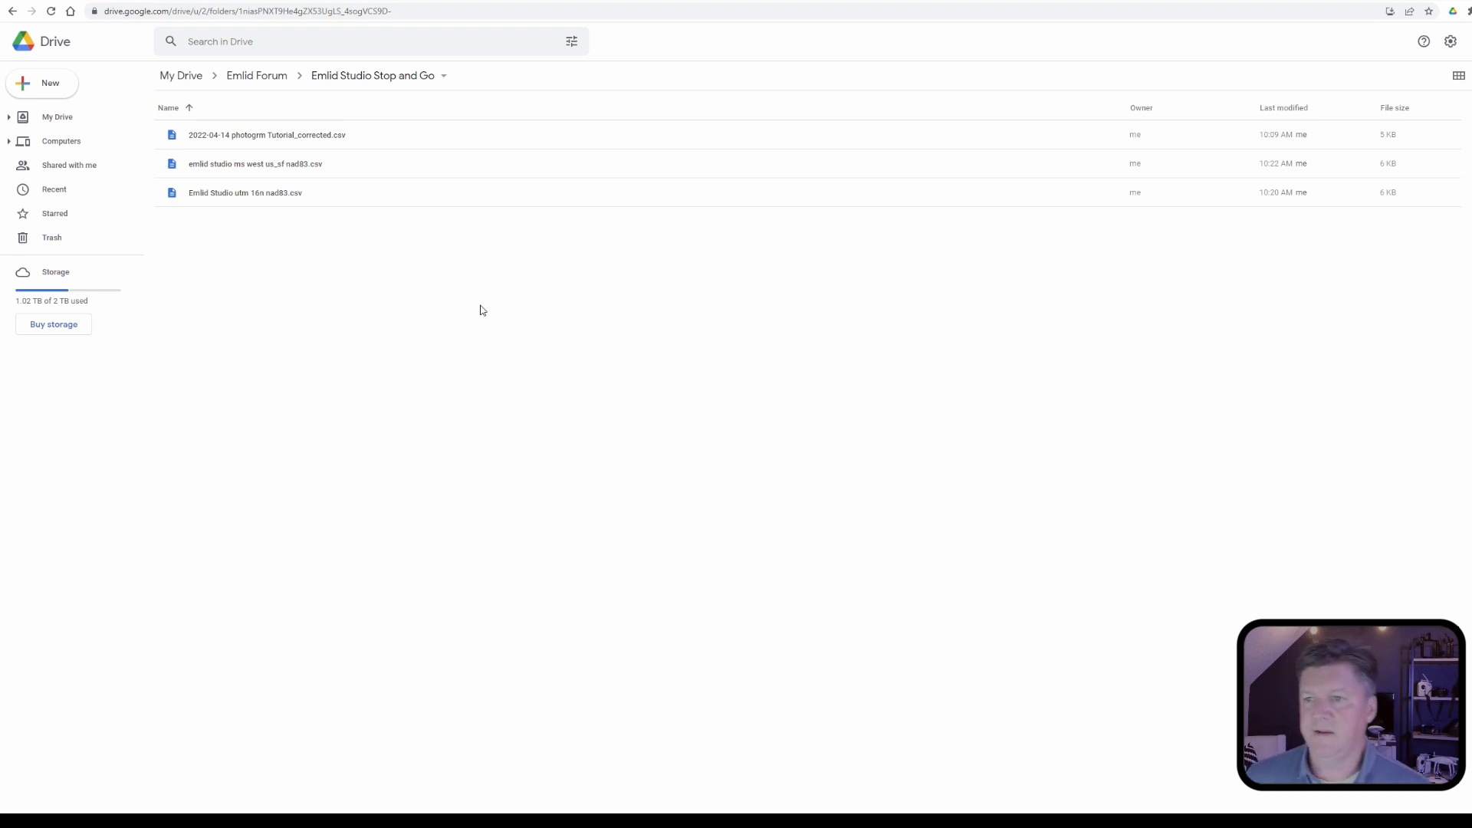
Download emlid studio ms west us_sf nad83.csv from the Emlid Studio Stop and Go folder into the local RS2 Rover folder.
{"action": "left_click", "coordinate": [336, 135]}
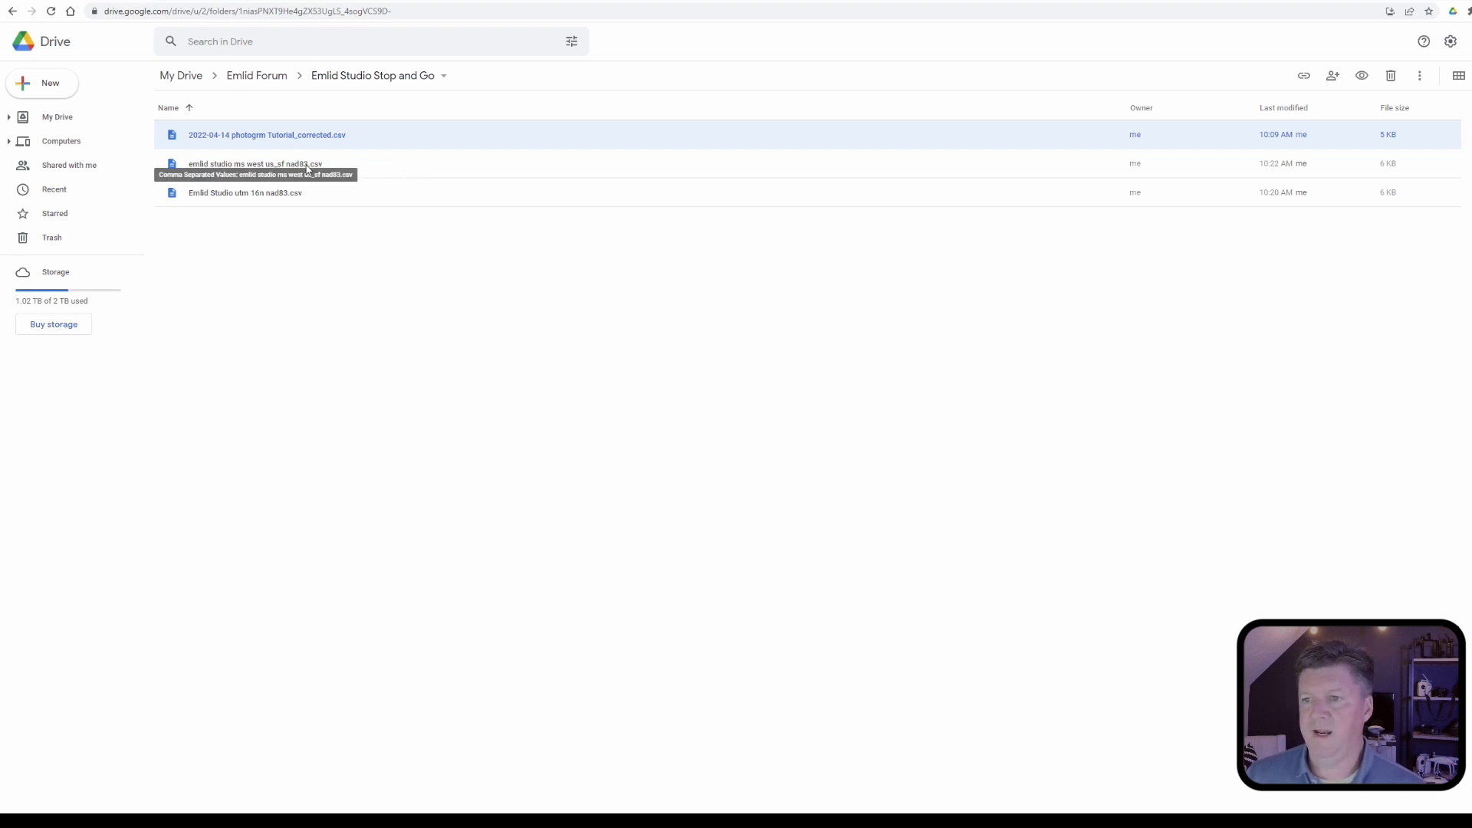
{"action": "left_click", "coordinate": [303, 192]}
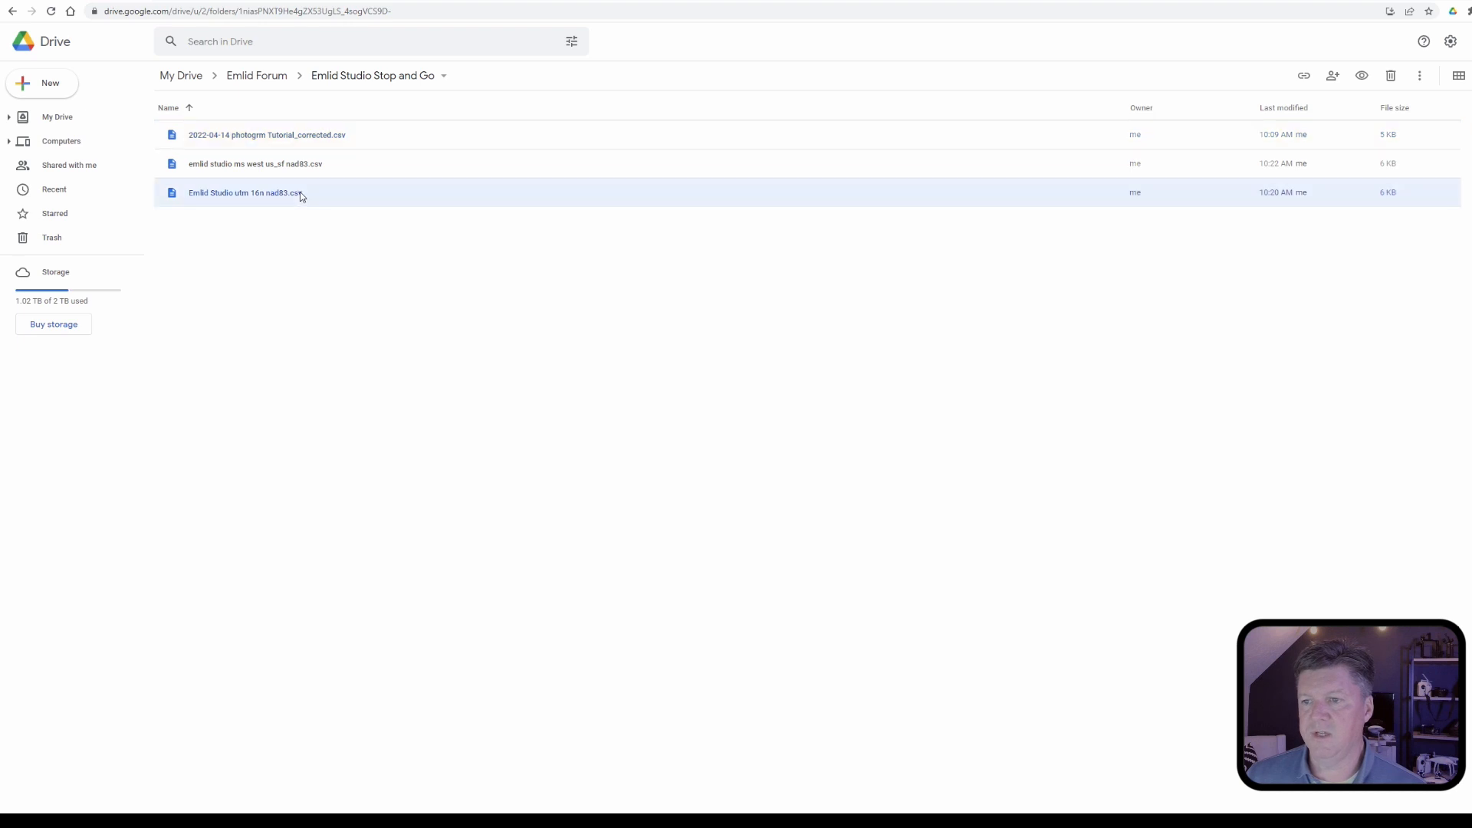
{"action": "left_click", "coordinate": [306, 167]}
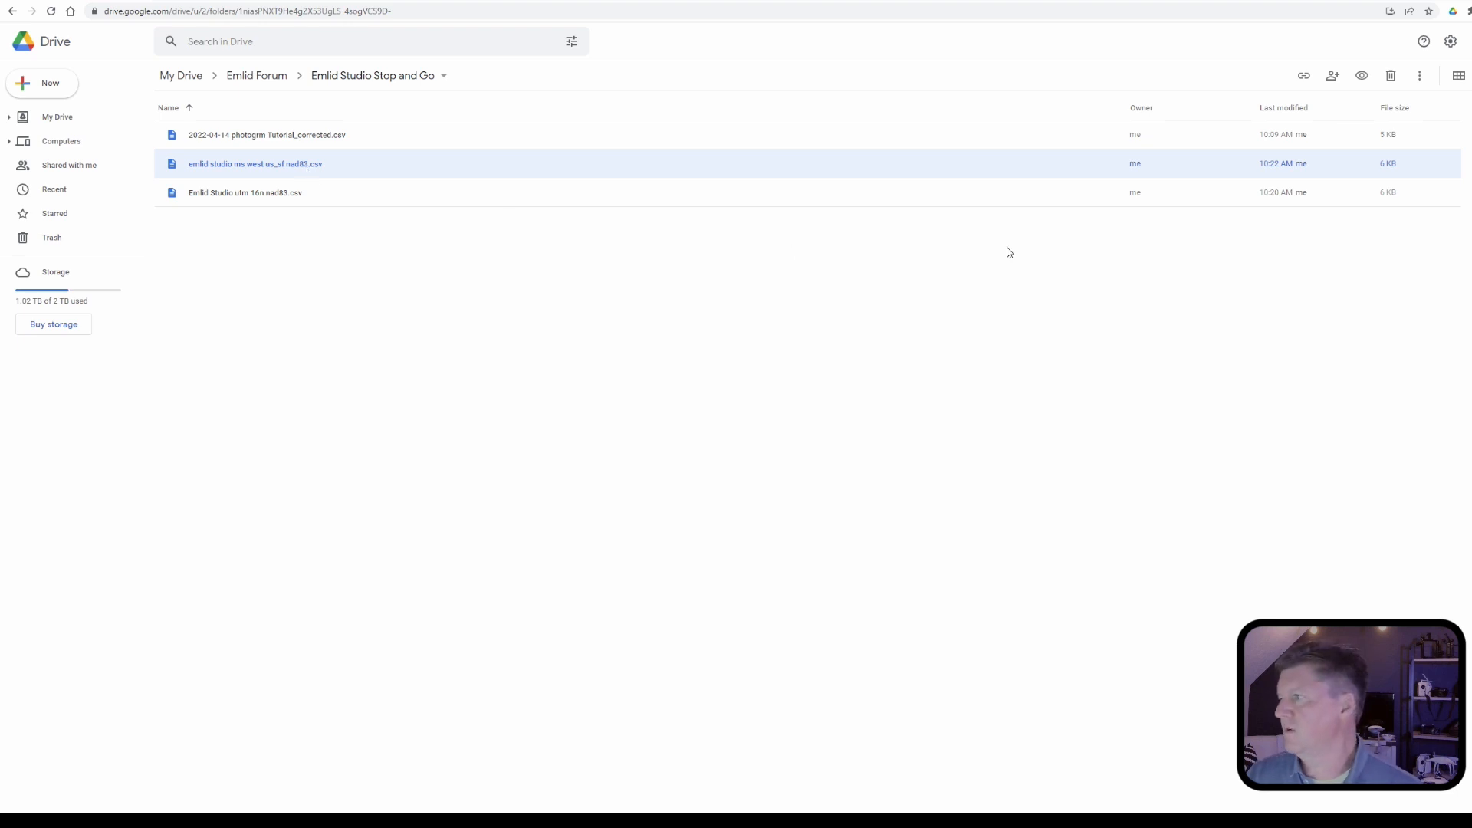
{"action": "right_click", "coordinate": [315, 166]}
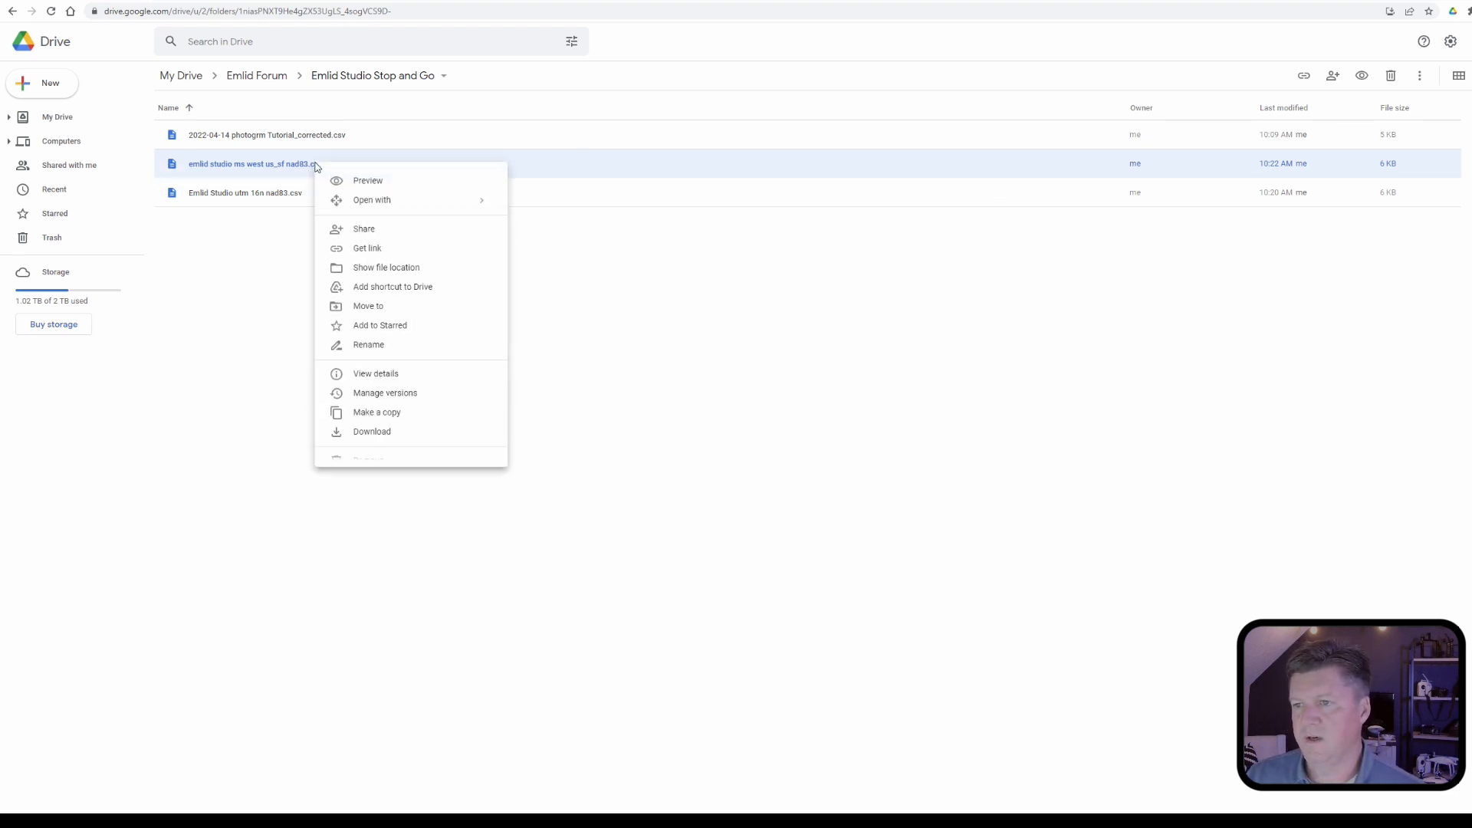
{"action": "left_click", "coordinate": [389, 433]}
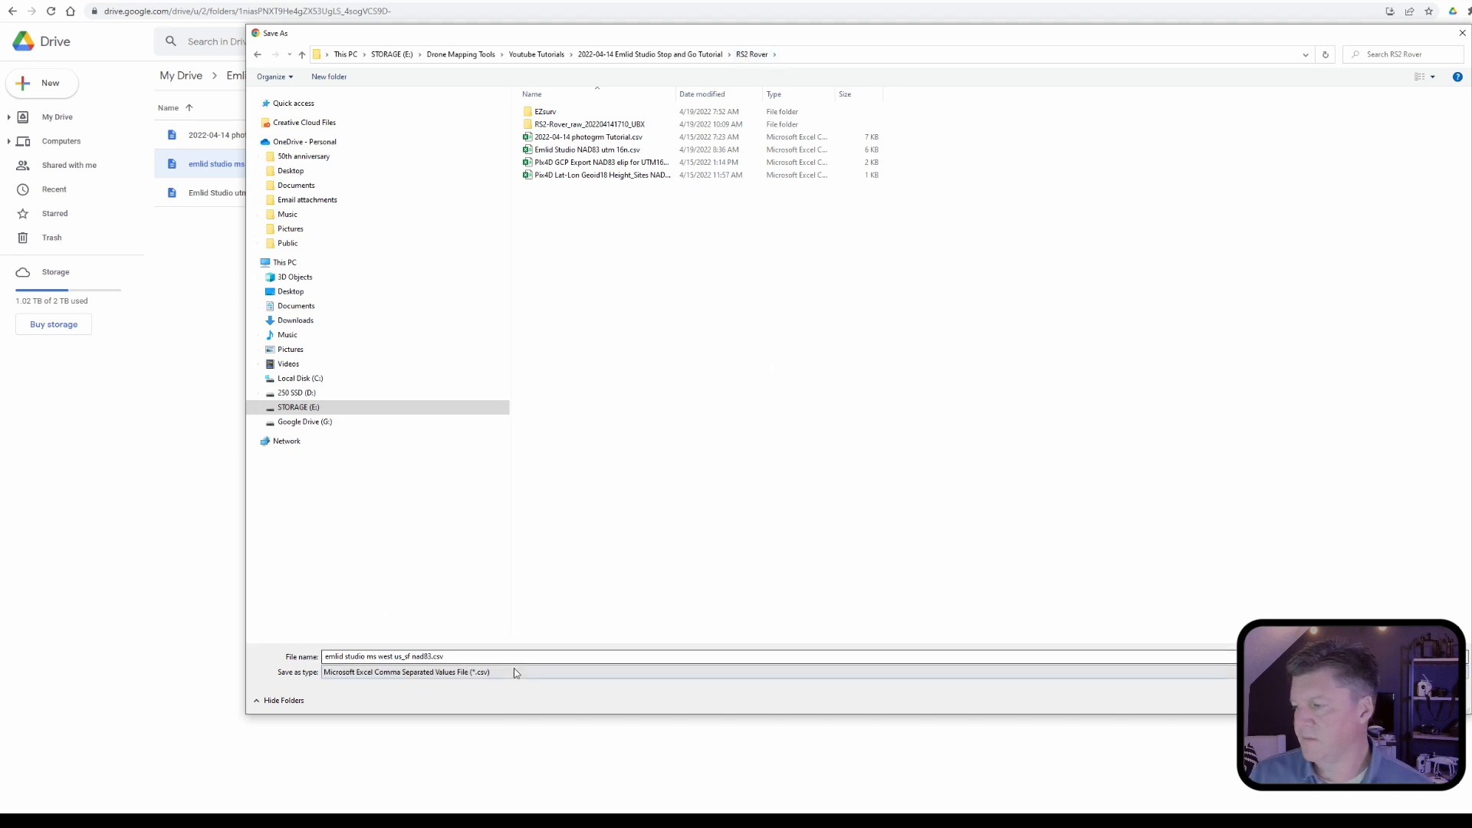
{"action": "key", "text": "Return"}
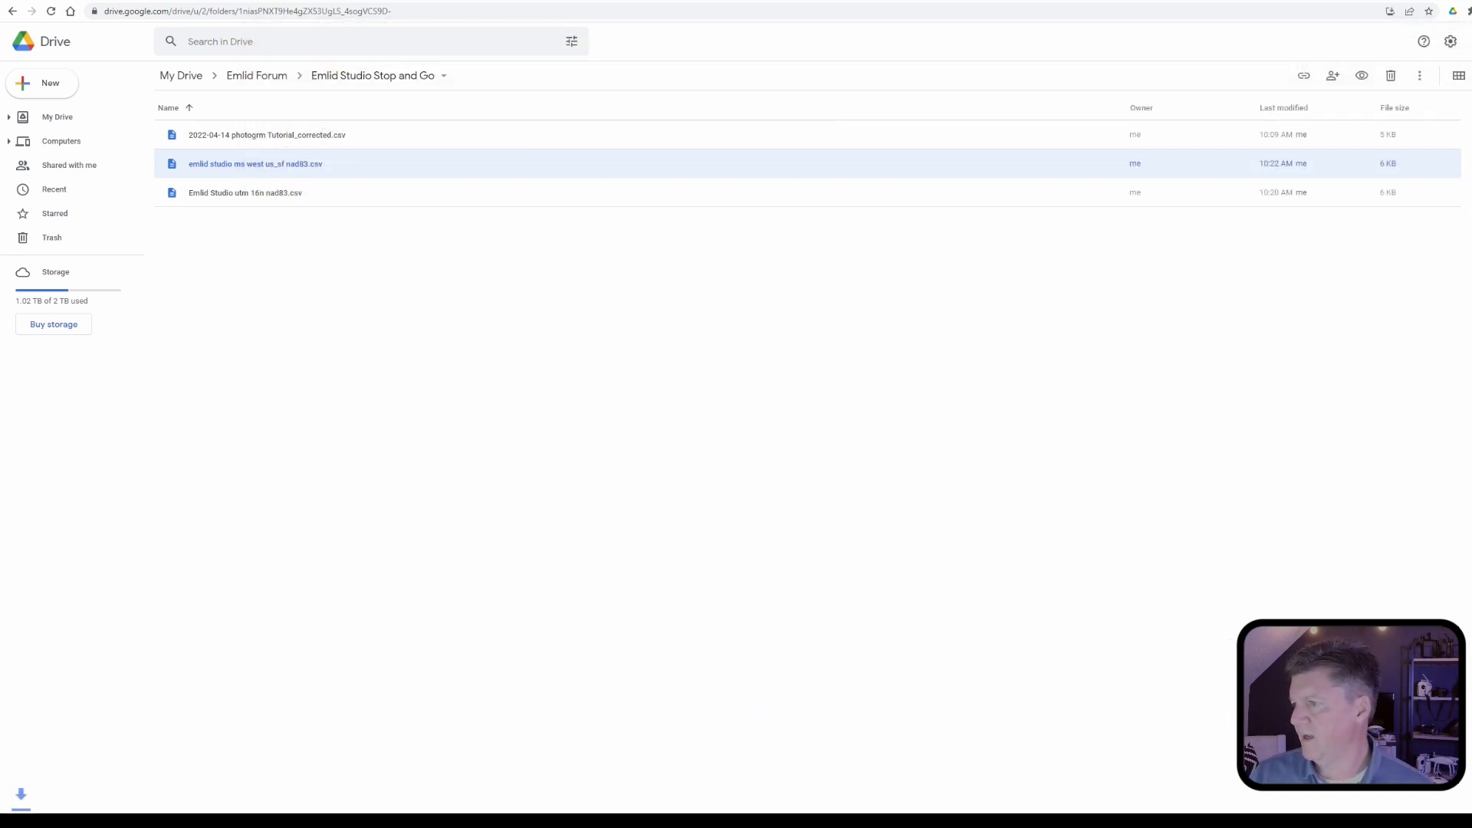
Download Emlid Studio utm 16n nad83.csv from Drive into the local RS2 Rover folder.
{"action": "right_click", "coordinate": [285, 198]}
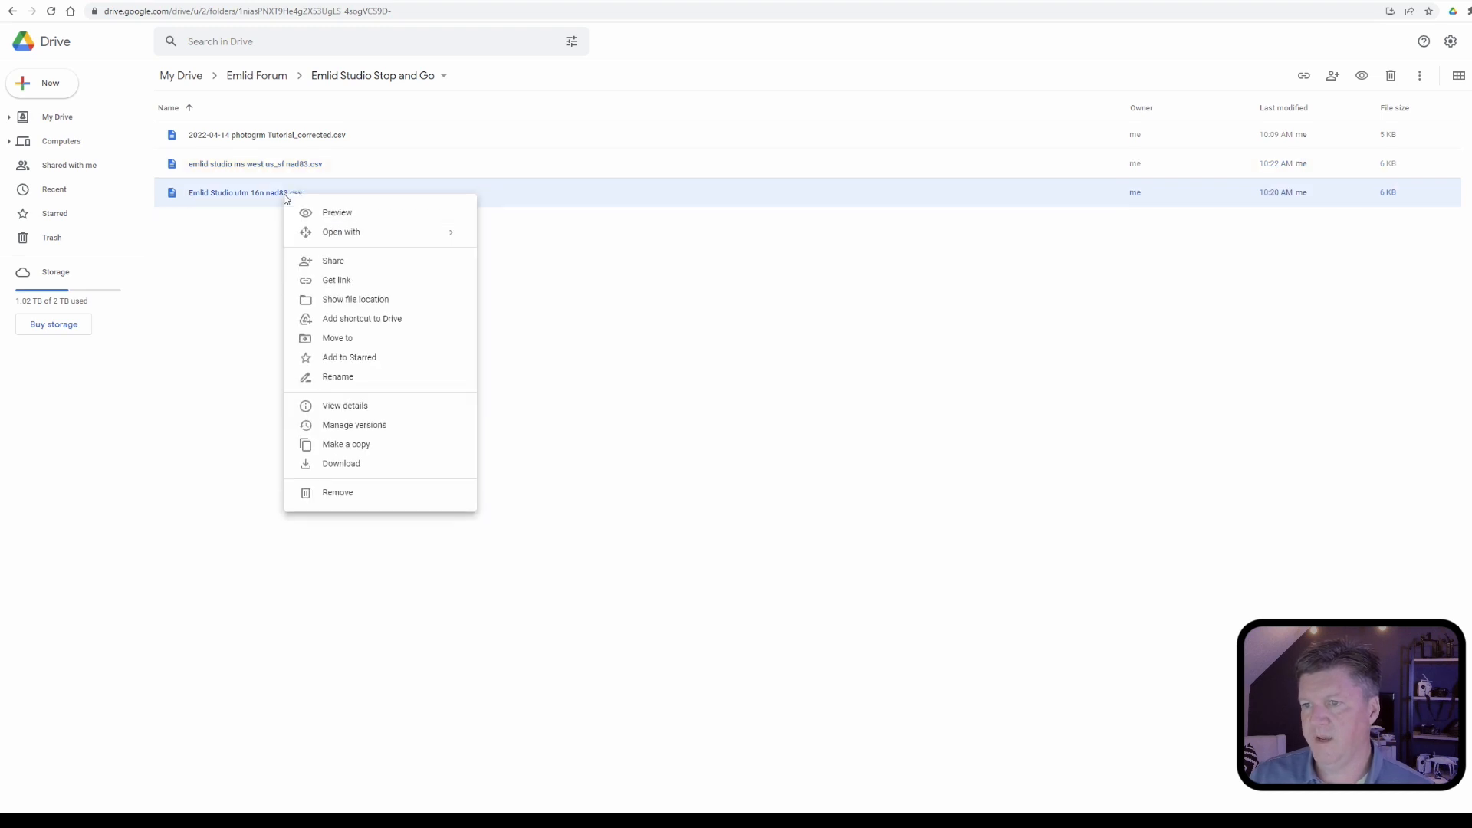
{"action": "left_click", "coordinate": [357, 464]}
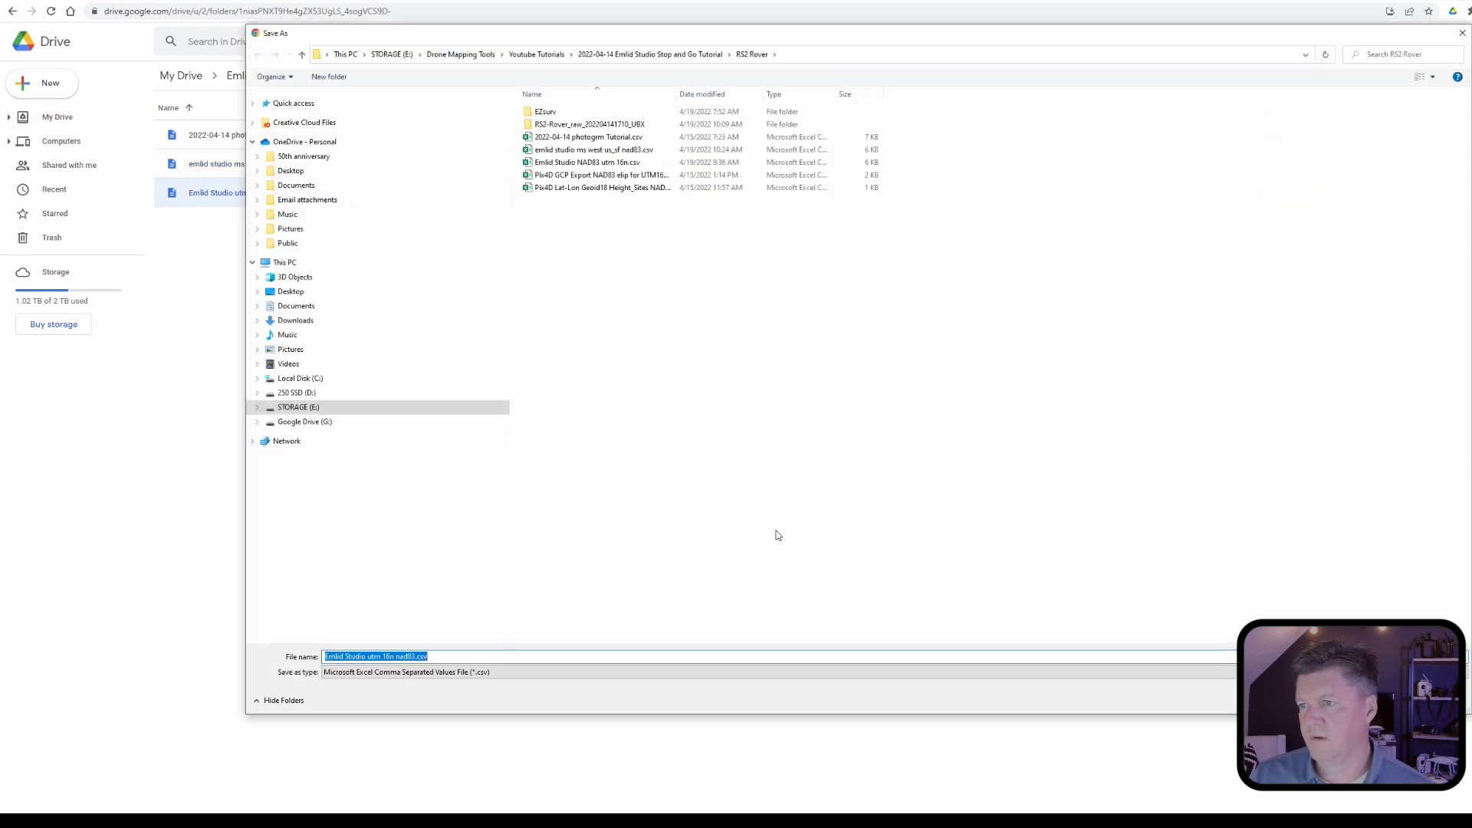
{"action": "key", "text": "Return"}
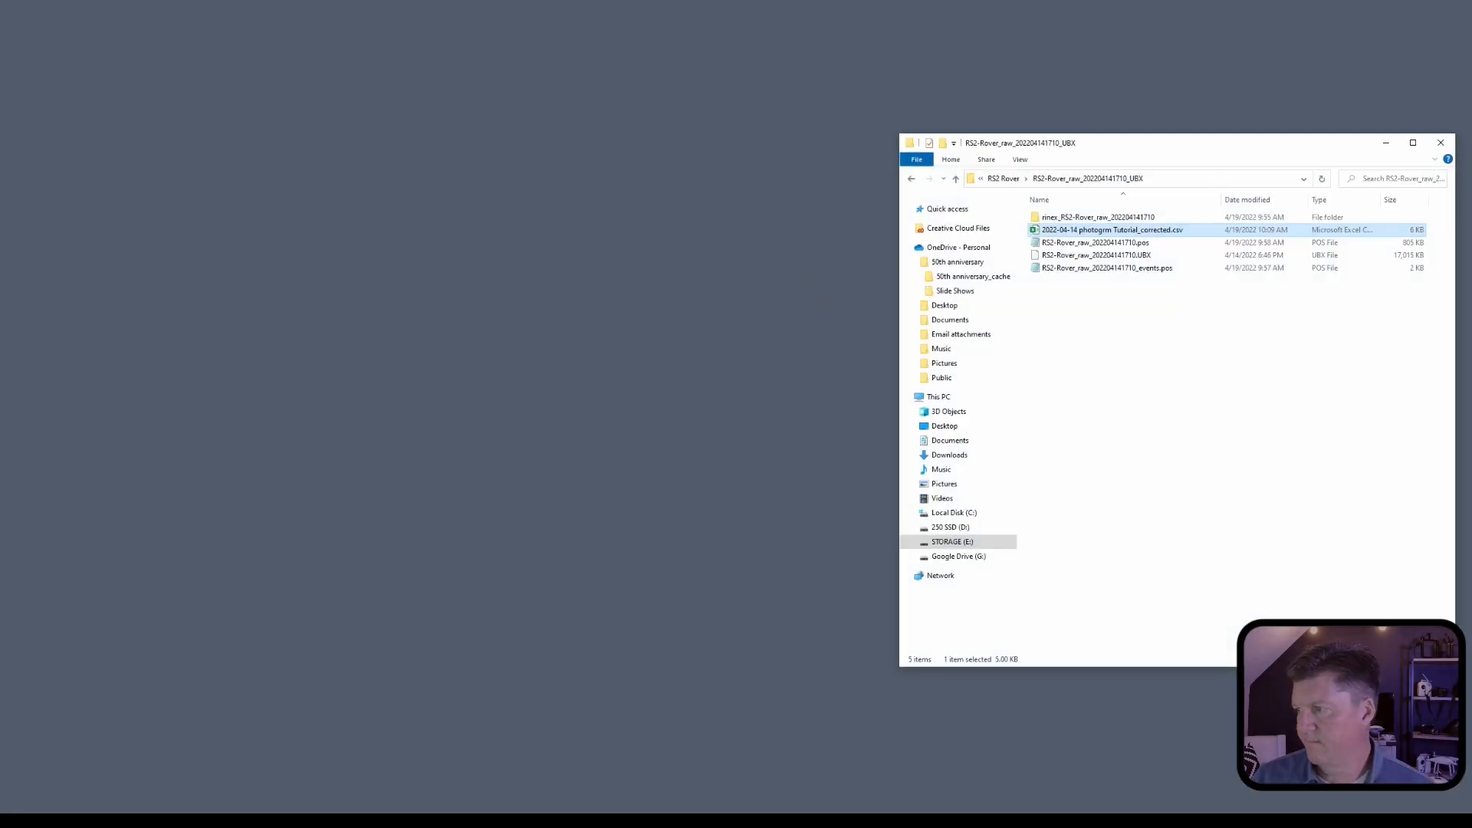
Open emlid studio ms west us_sf nad83.csv from the local RS2 Rover folder, examine its Easting, Northing, Elevation and geographic coordinate columns, and close it.
{"action": "key", "text": "alt+Up"}
{"action": "left_click_drag", "start_coordinate": [1145, 150], "coordinate": [836, 113]}
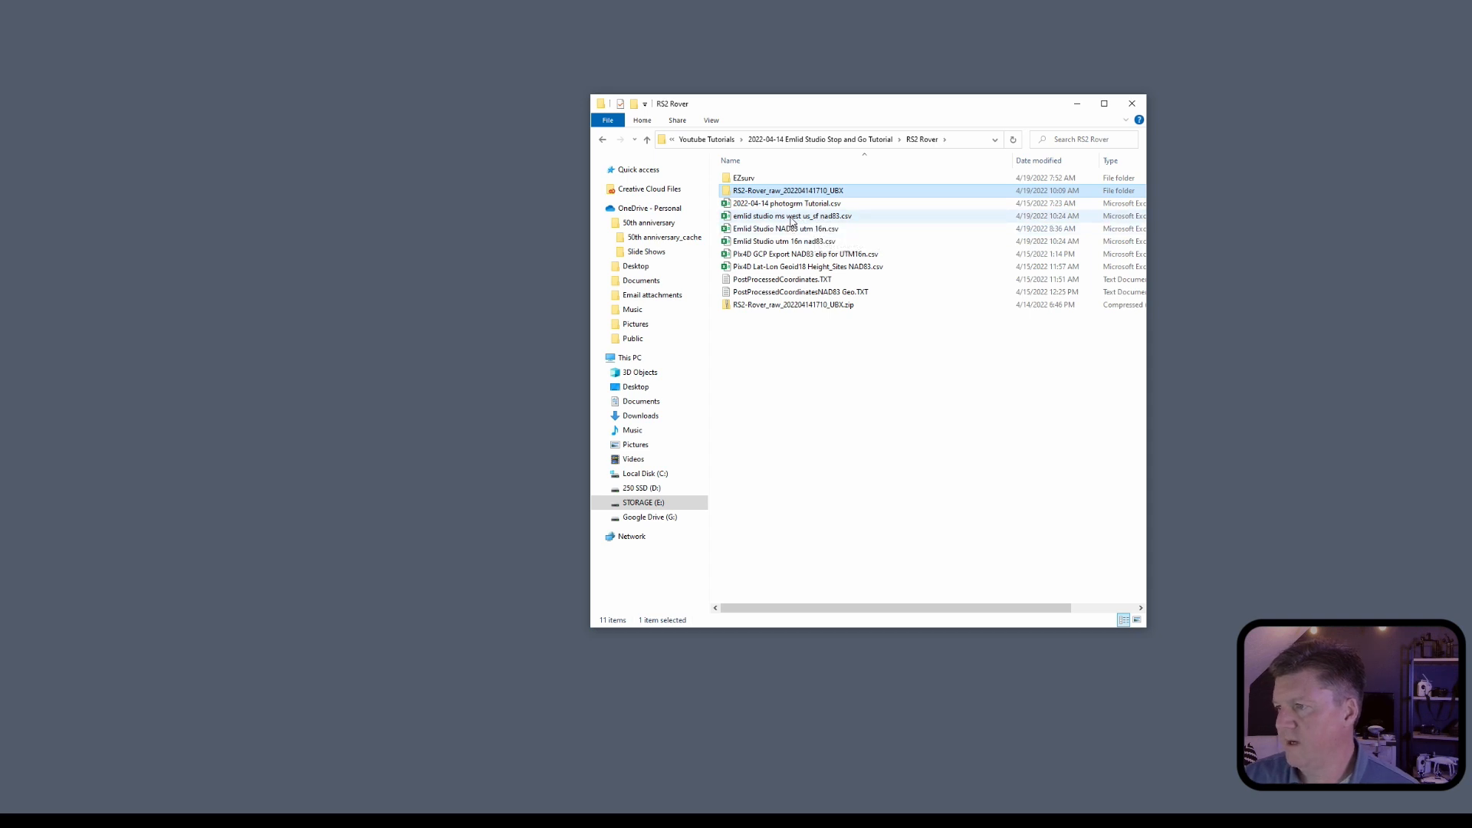
{"action": "double_click", "coordinate": [792, 217]}
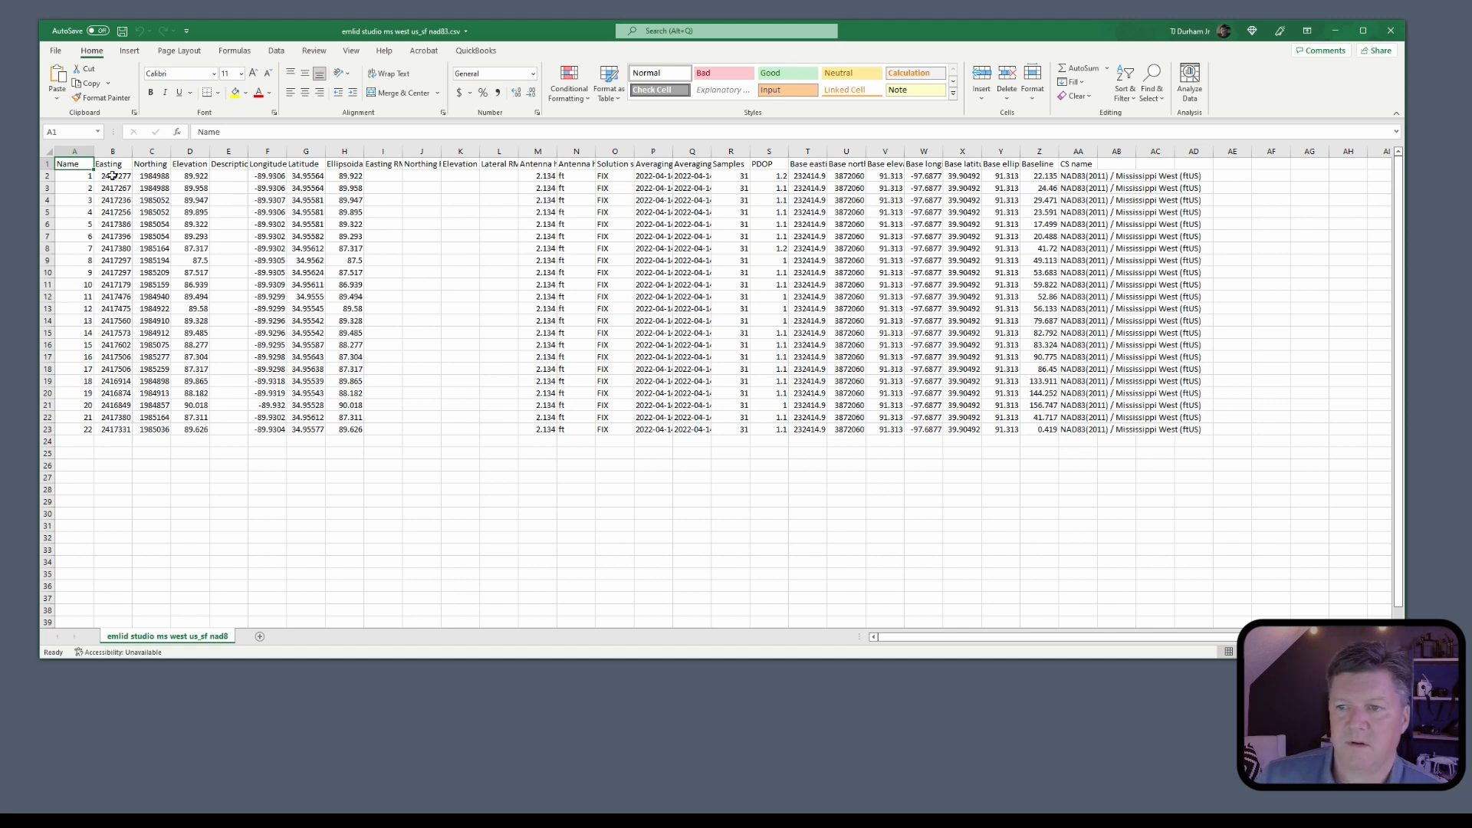
{"action": "left_click_drag", "start_coordinate": [112, 176], "coordinate": [192, 432]}
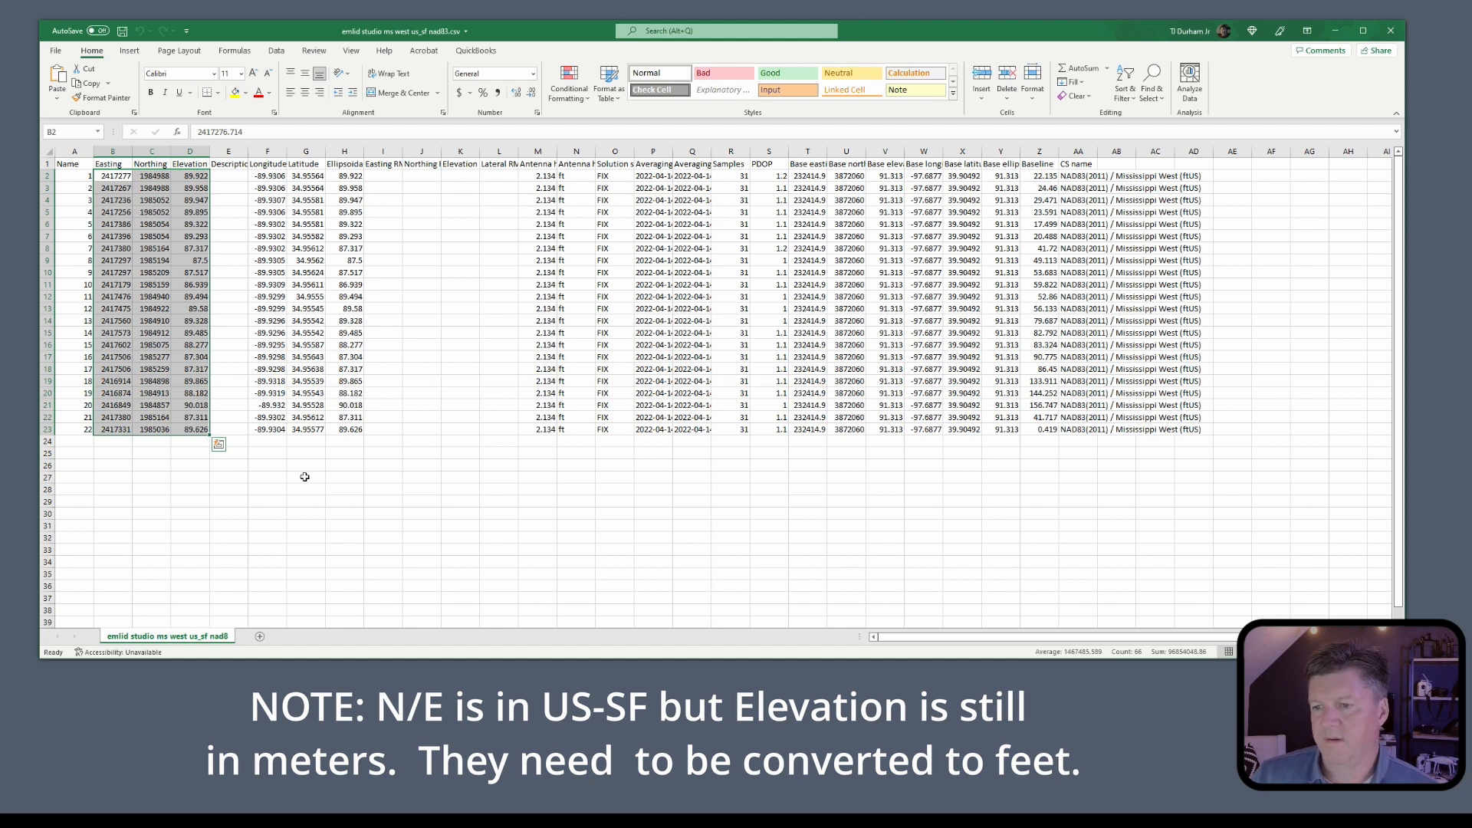
{"action": "left_click_drag", "start_coordinate": [268, 176], "coordinate": [349, 431]}
{"action": "left_click_drag", "start_coordinate": [108, 176], "coordinate": [199, 430]}
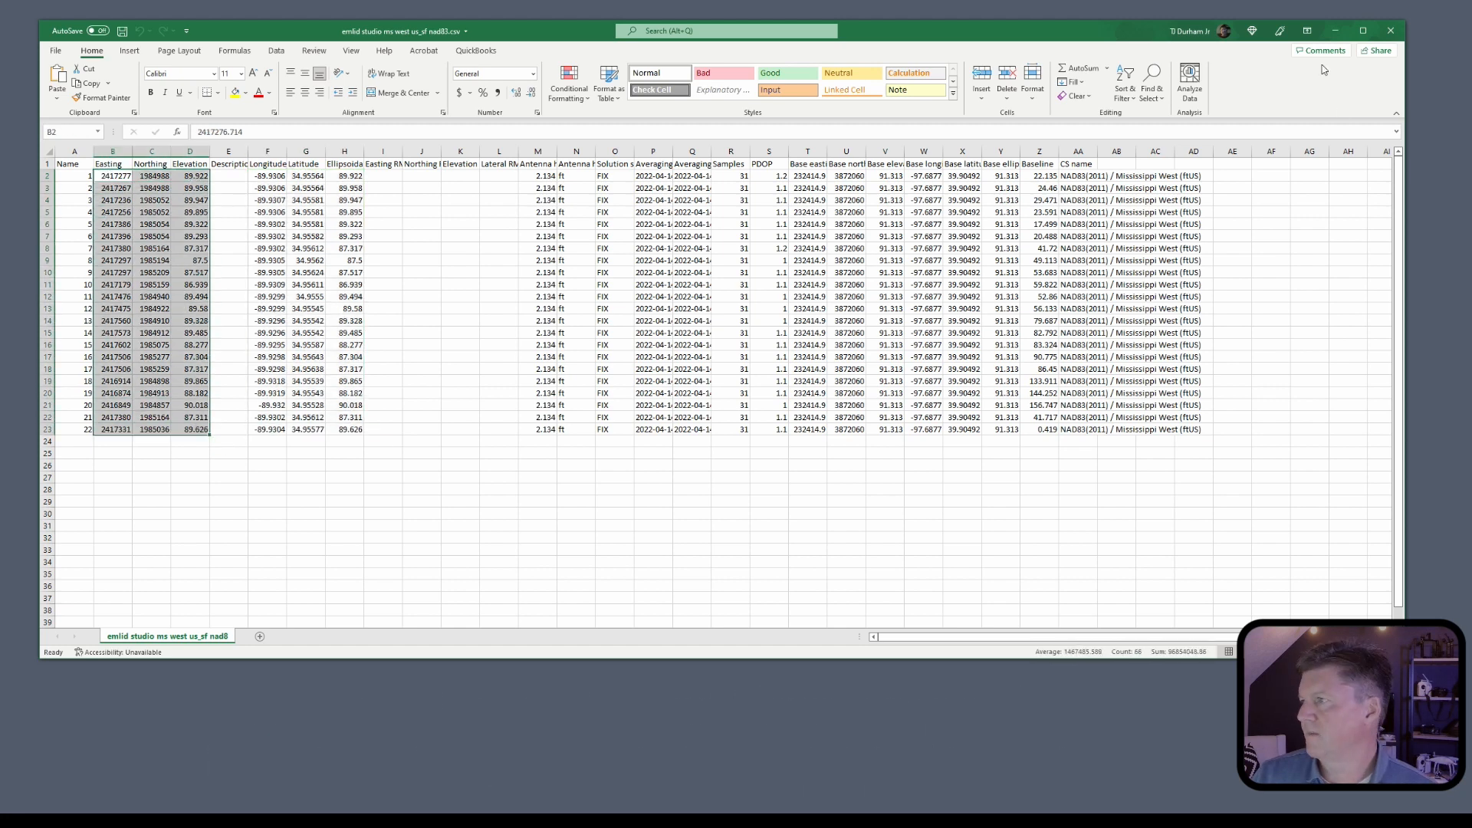
{"action": "left_click", "coordinate": [1390, 30]}
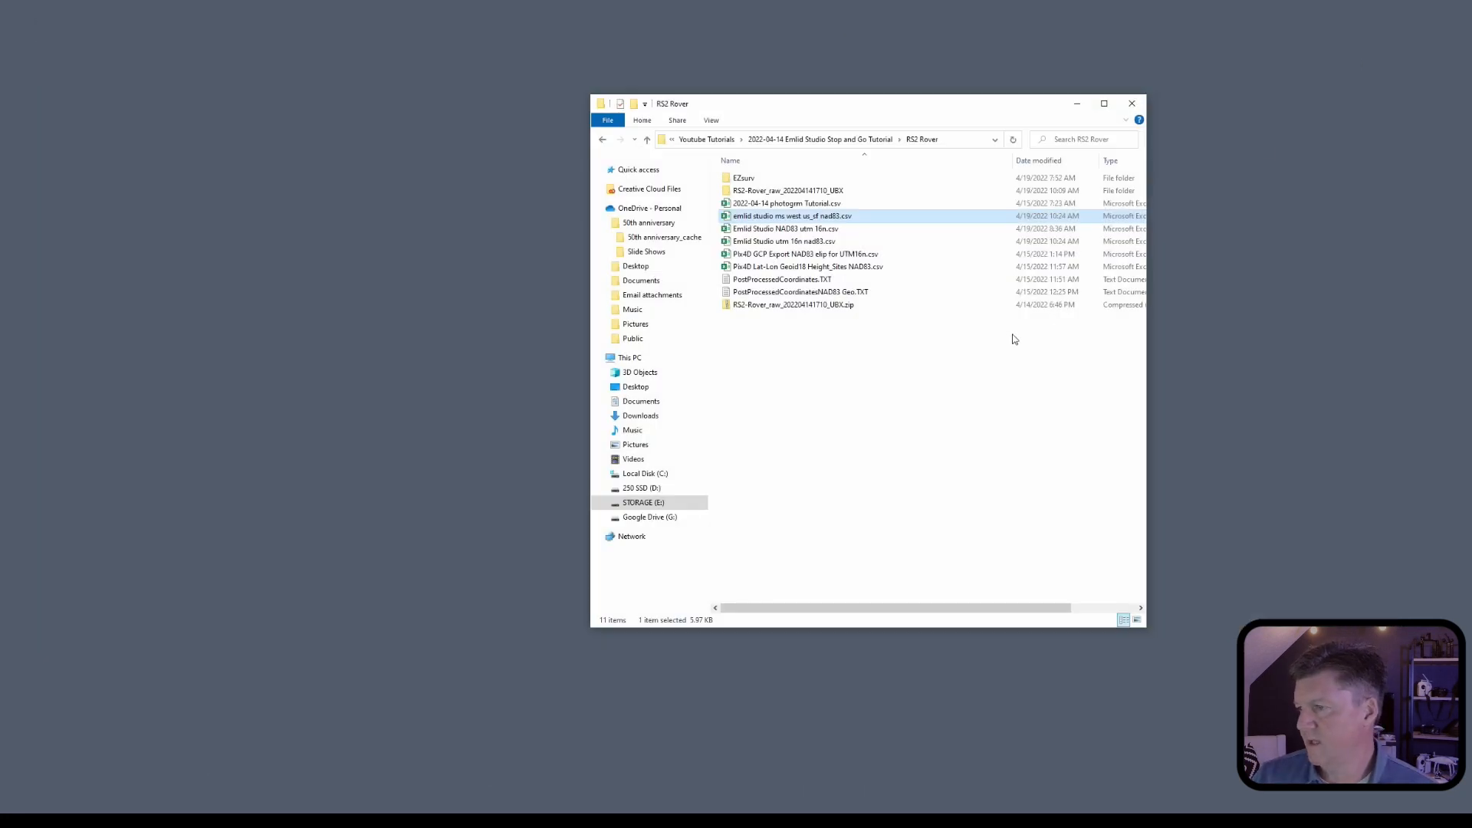
Open Emlid Studio NAD83 utm 16n.csv and examine its projected coordinates and its longitude, latitude and ellipsoidal height, then minimize the workbook.
{"action": "double_click", "coordinate": [789, 229]}
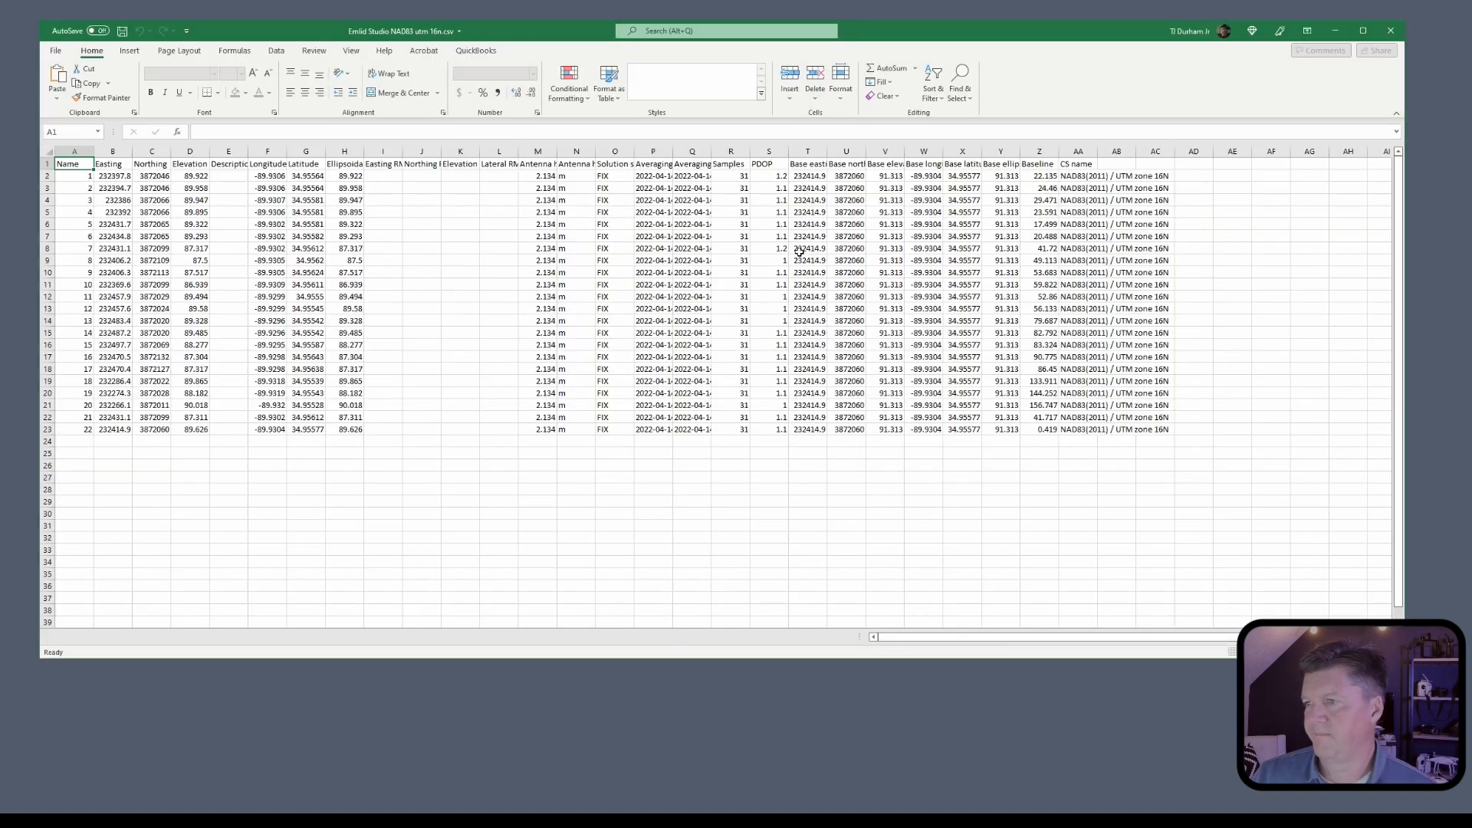
{"action": "left_click_drag", "start_coordinate": [111, 176], "coordinate": [195, 431]}
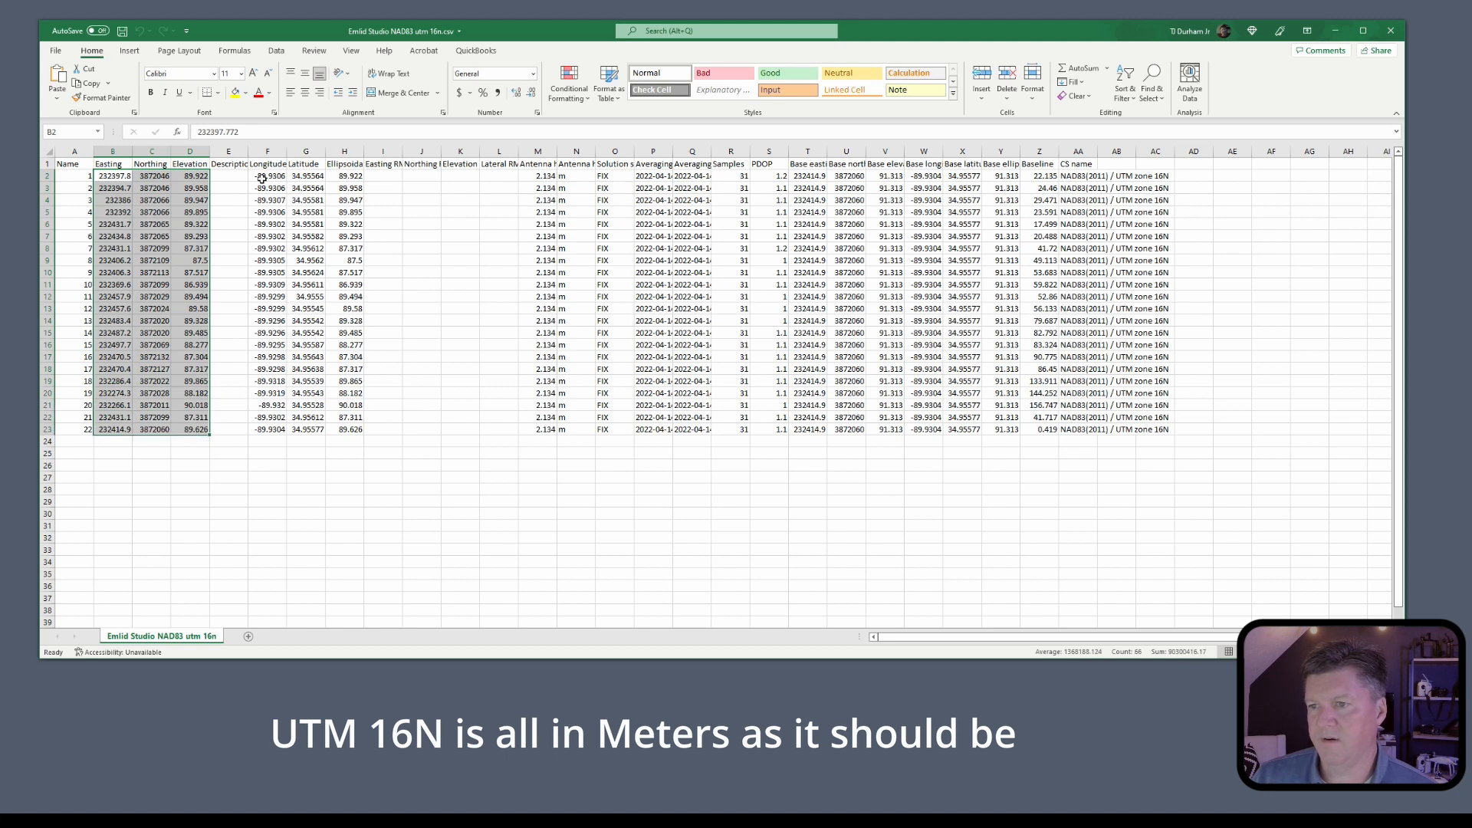
{"action": "left_click_drag", "start_coordinate": [263, 176], "coordinate": [363, 436]}
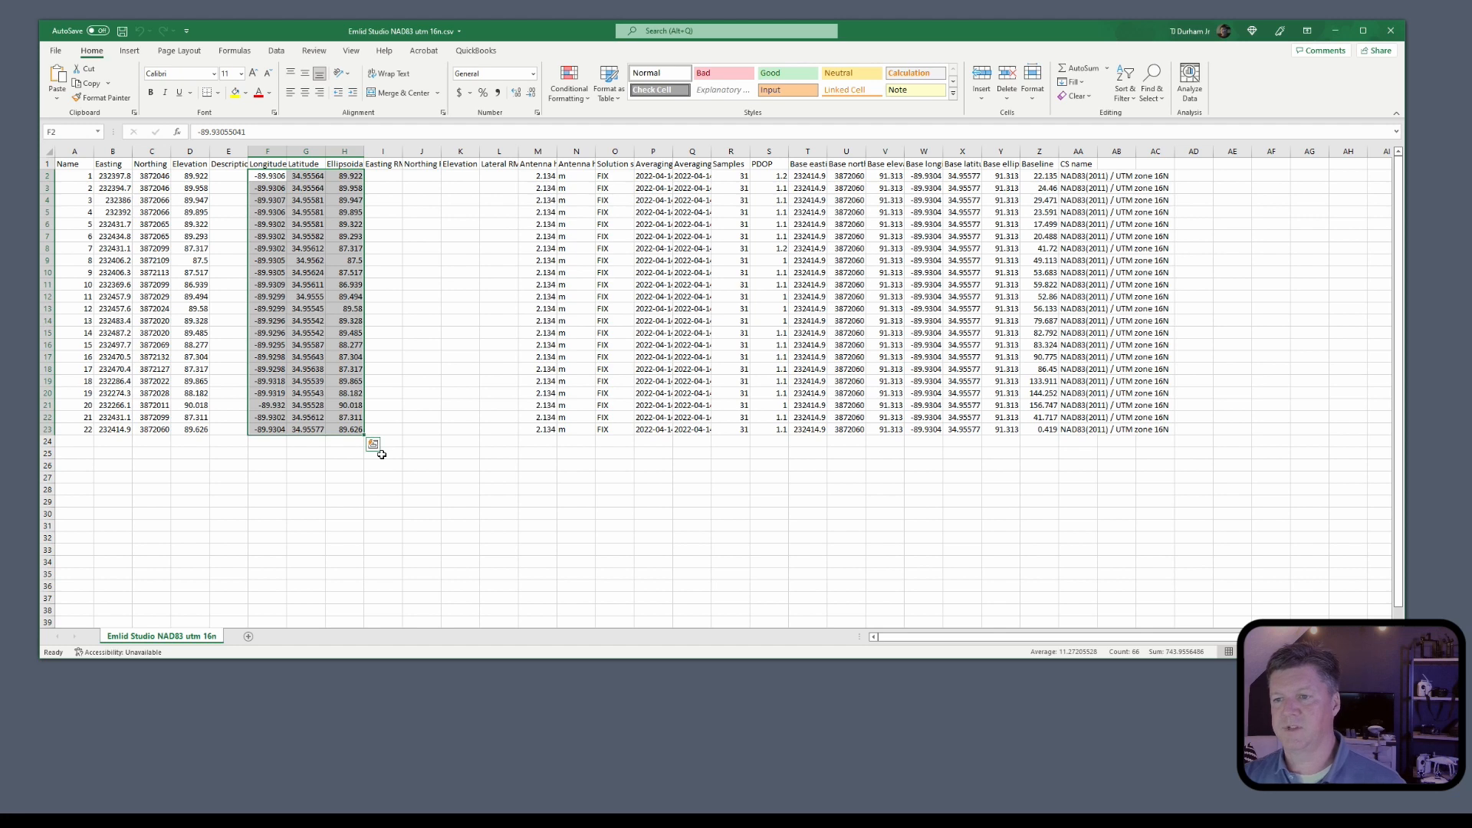
{"action": "left_click", "coordinate": [1335, 31]}
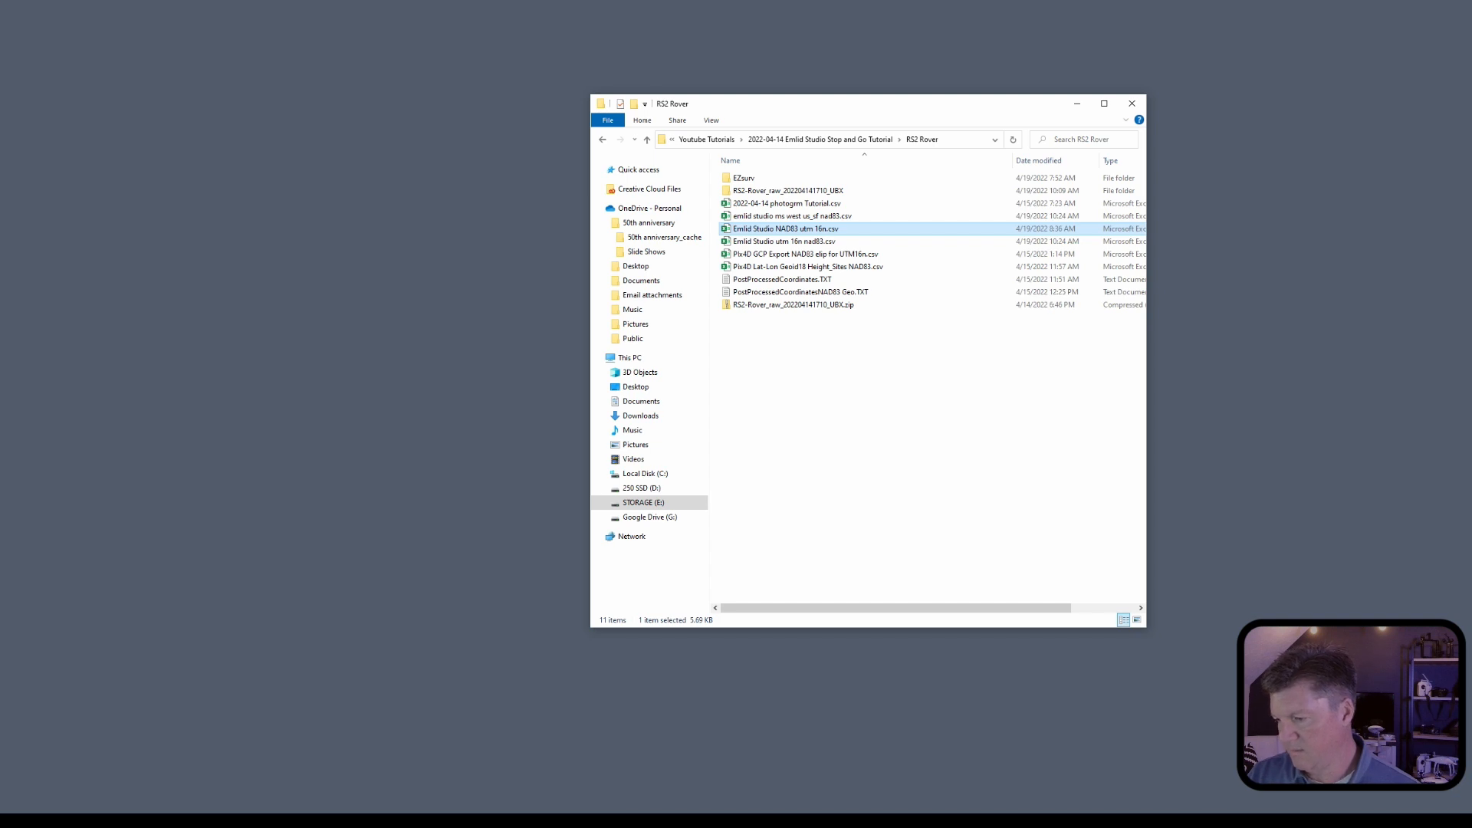
Switch to Emlid Studio, place the RS2 Rover folder window beside it, and change the workflow to PPK.
{"action": "key", "text": "alt+Tab"}
{"action": "left_click_drag", "start_coordinate": [886, 106], "coordinate": [1058, 72]}
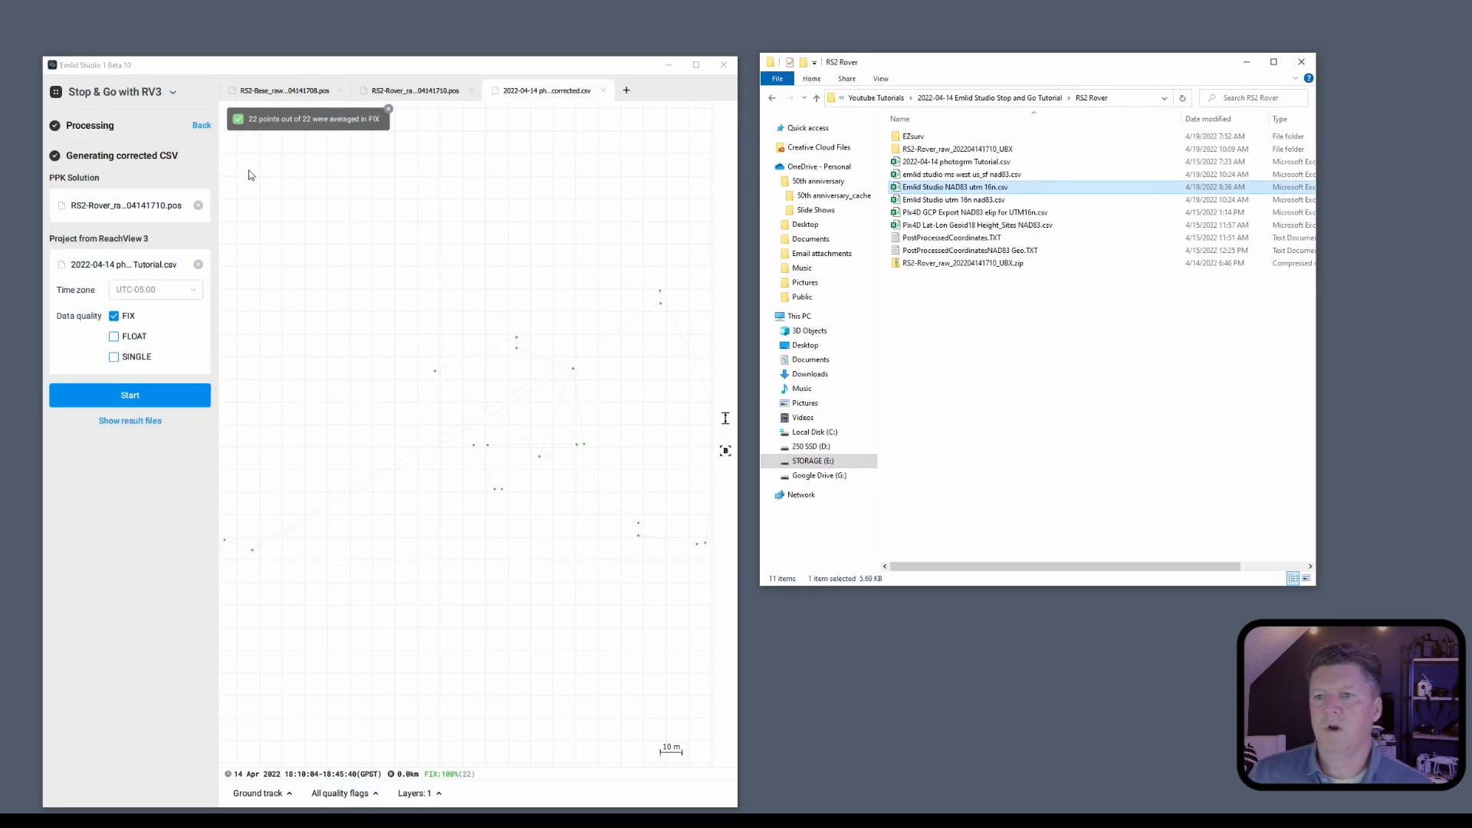
{"action": "left_click", "coordinate": [168, 93]}
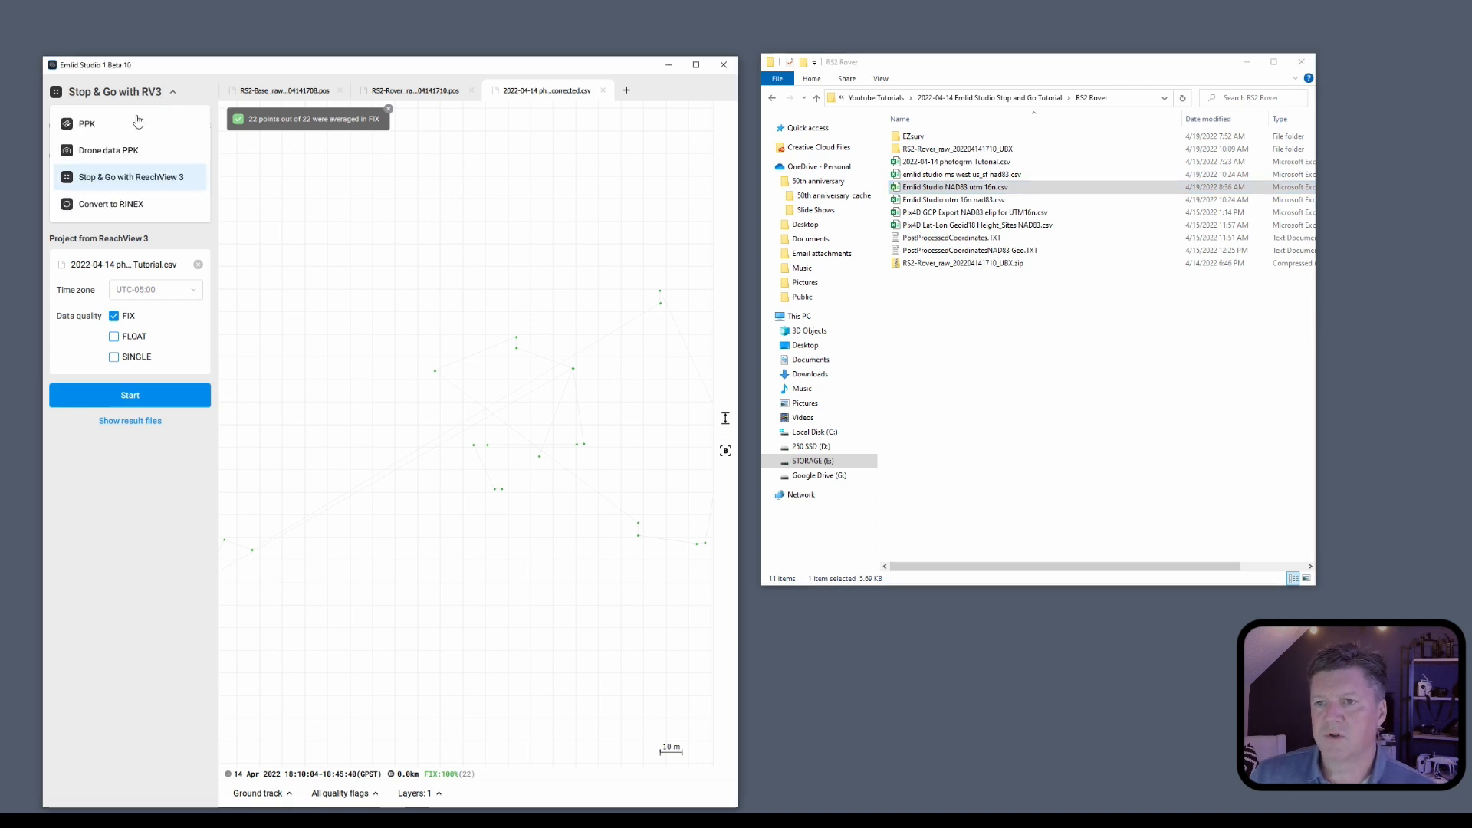
{"action": "left_click", "coordinate": [101, 127]}
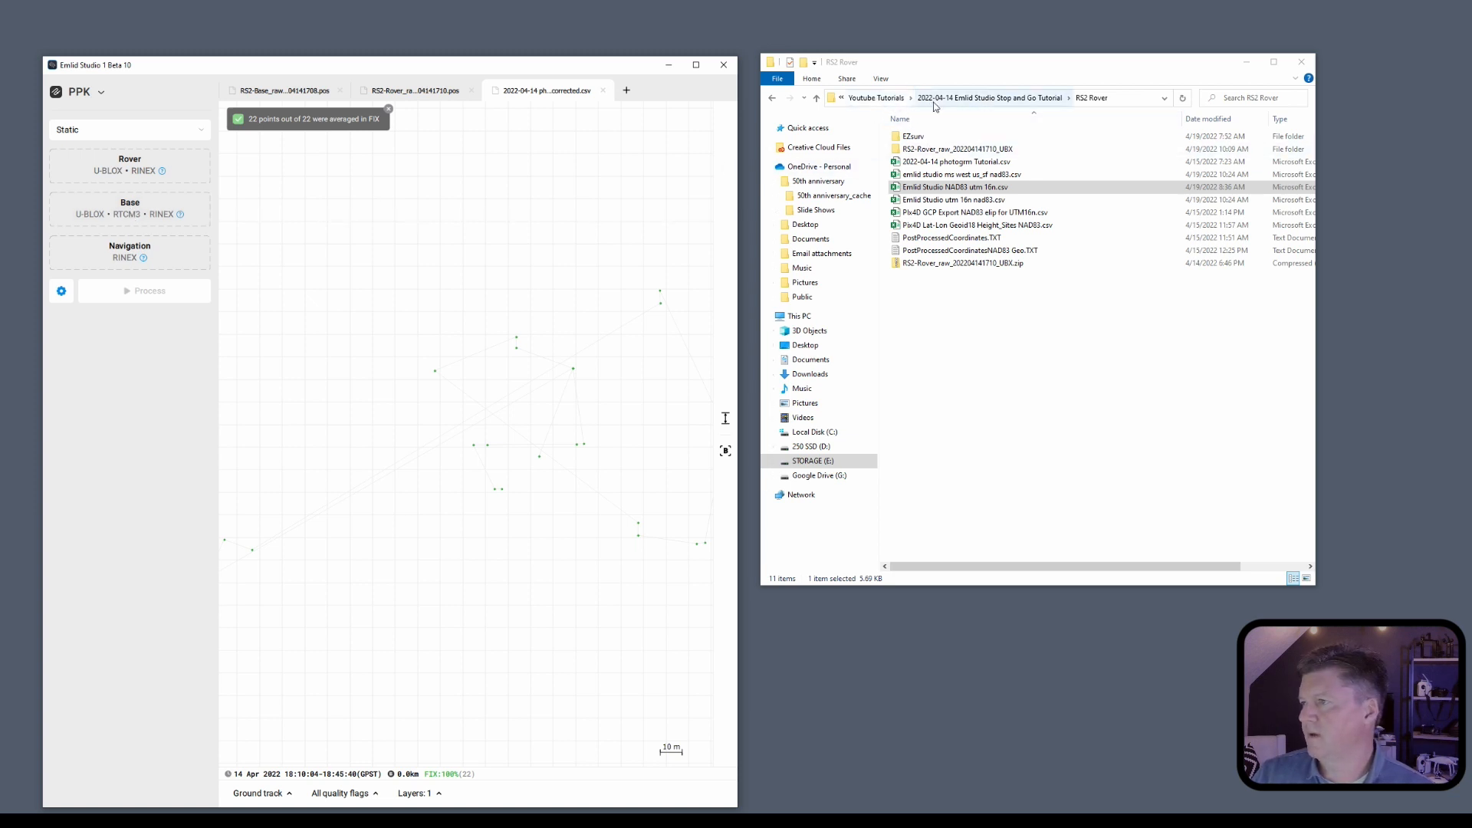
Load zme11040.22o from the zme1104 folder inside CORS as the base file for the PPK processing.
{"action": "left_click", "coordinate": [978, 99]}
{"action": "left_click", "coordinate": [912, 136]}
{"action": "double_click", "coordinate": [913, 136]}
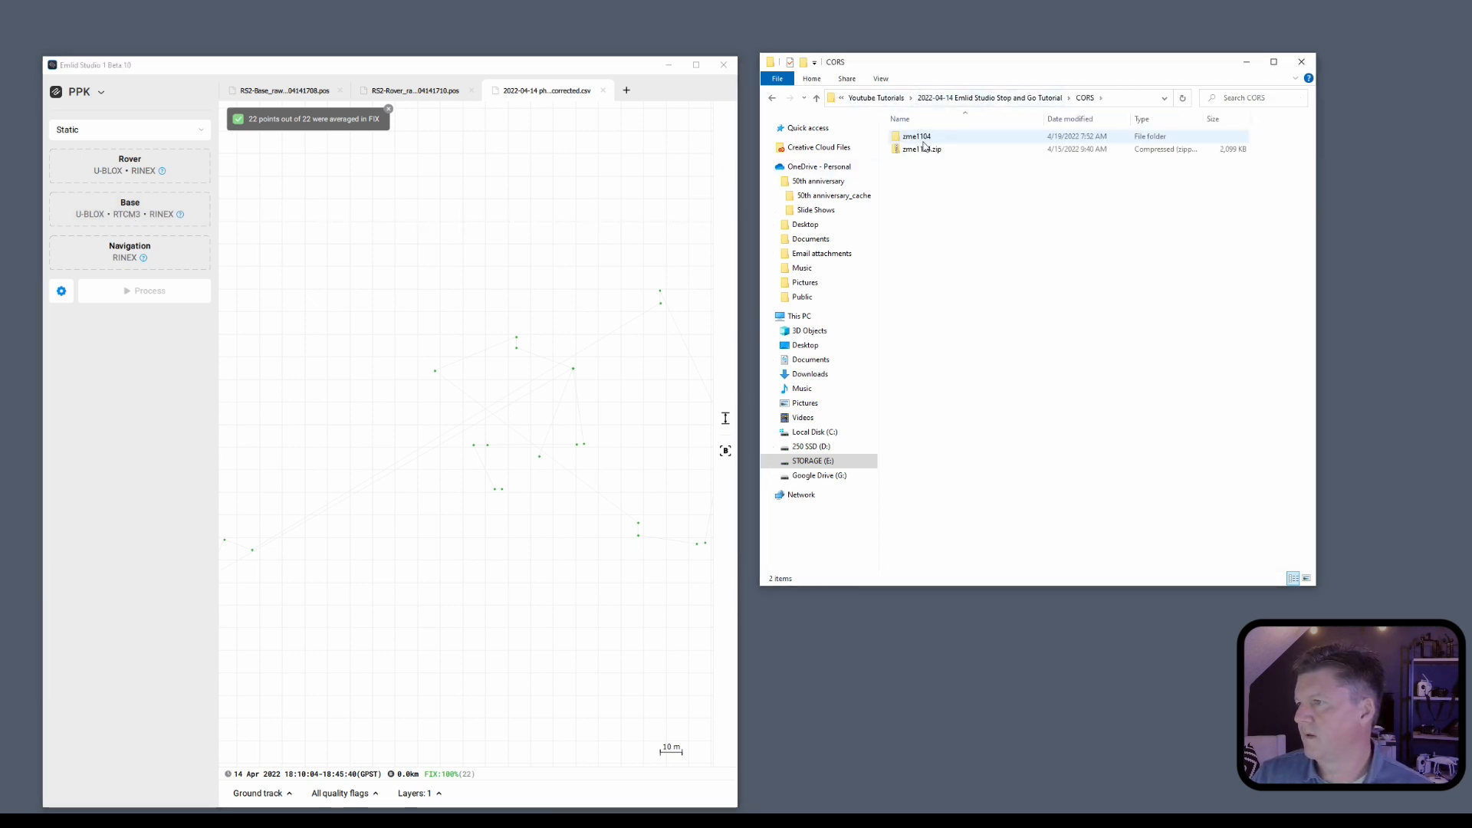
{"action": "double_click", "coordinate": [924, 149]}
{"action": "left_click_drag", "start_coordinate": [928, 175], "coordinate": [118, 227]}
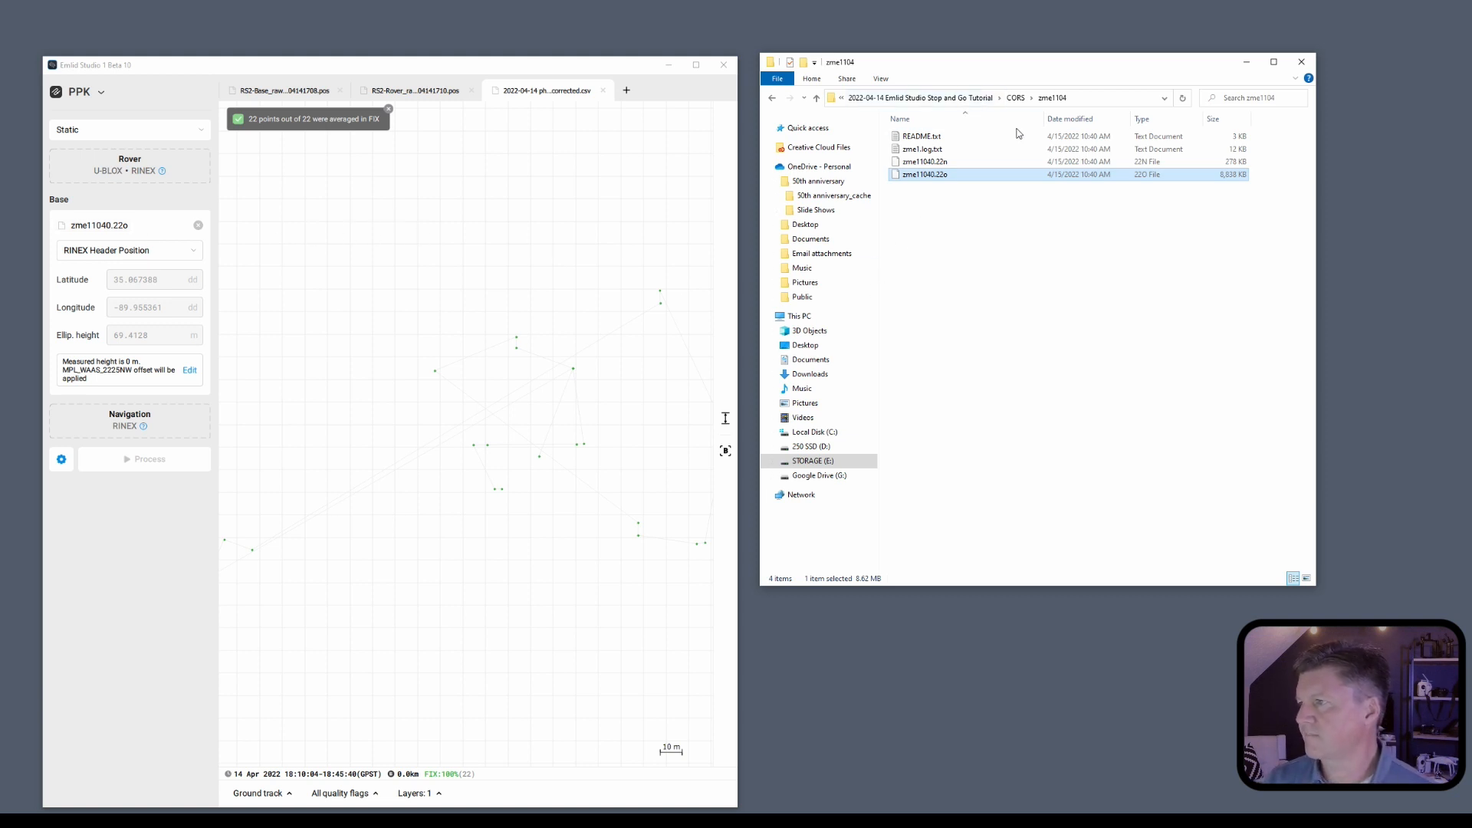
{"action": "left_click", "coordinate": [920, 97]}
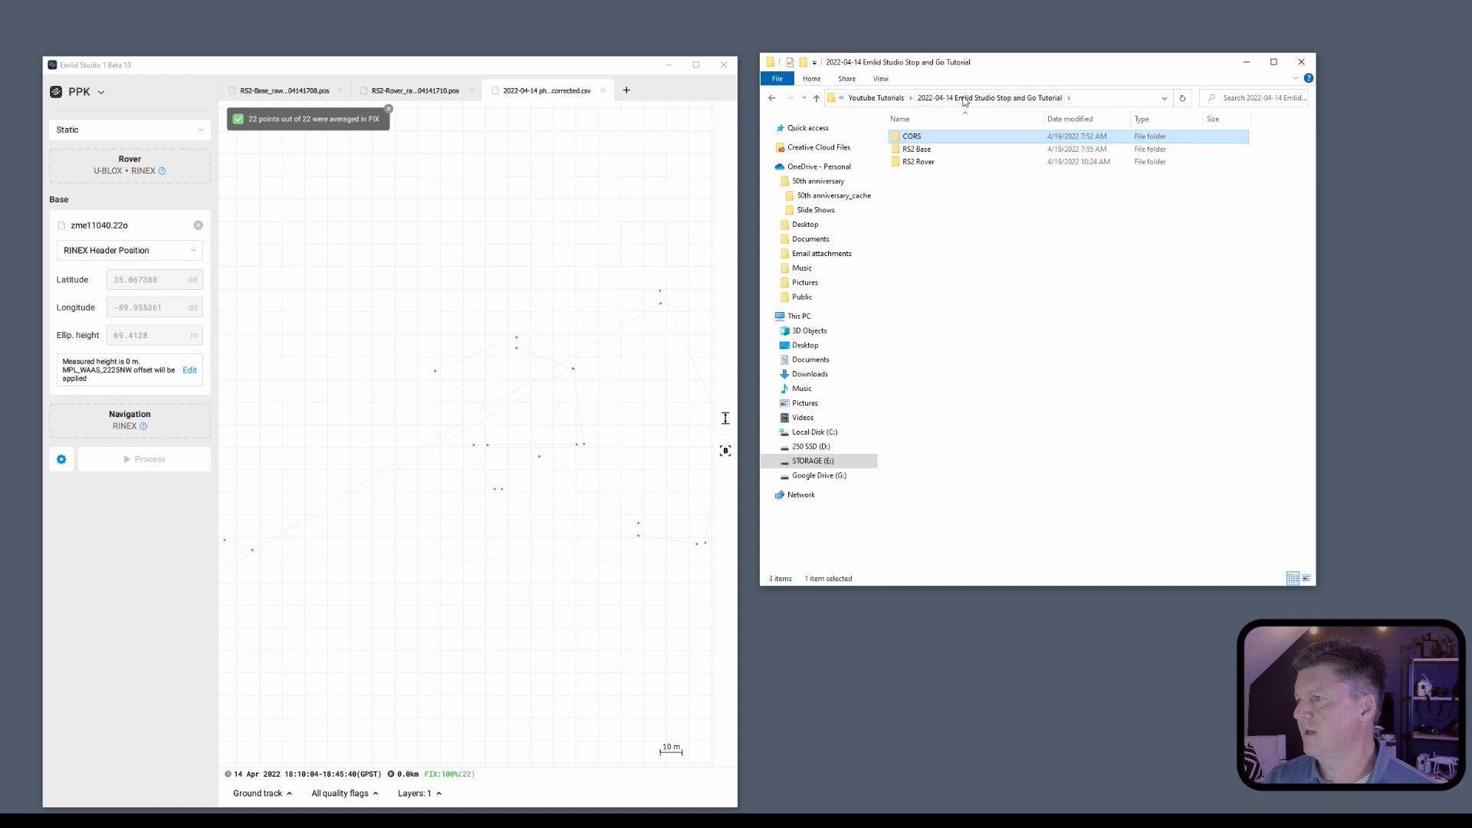
{"action": "double_click", "coordinate": [914, 163]}
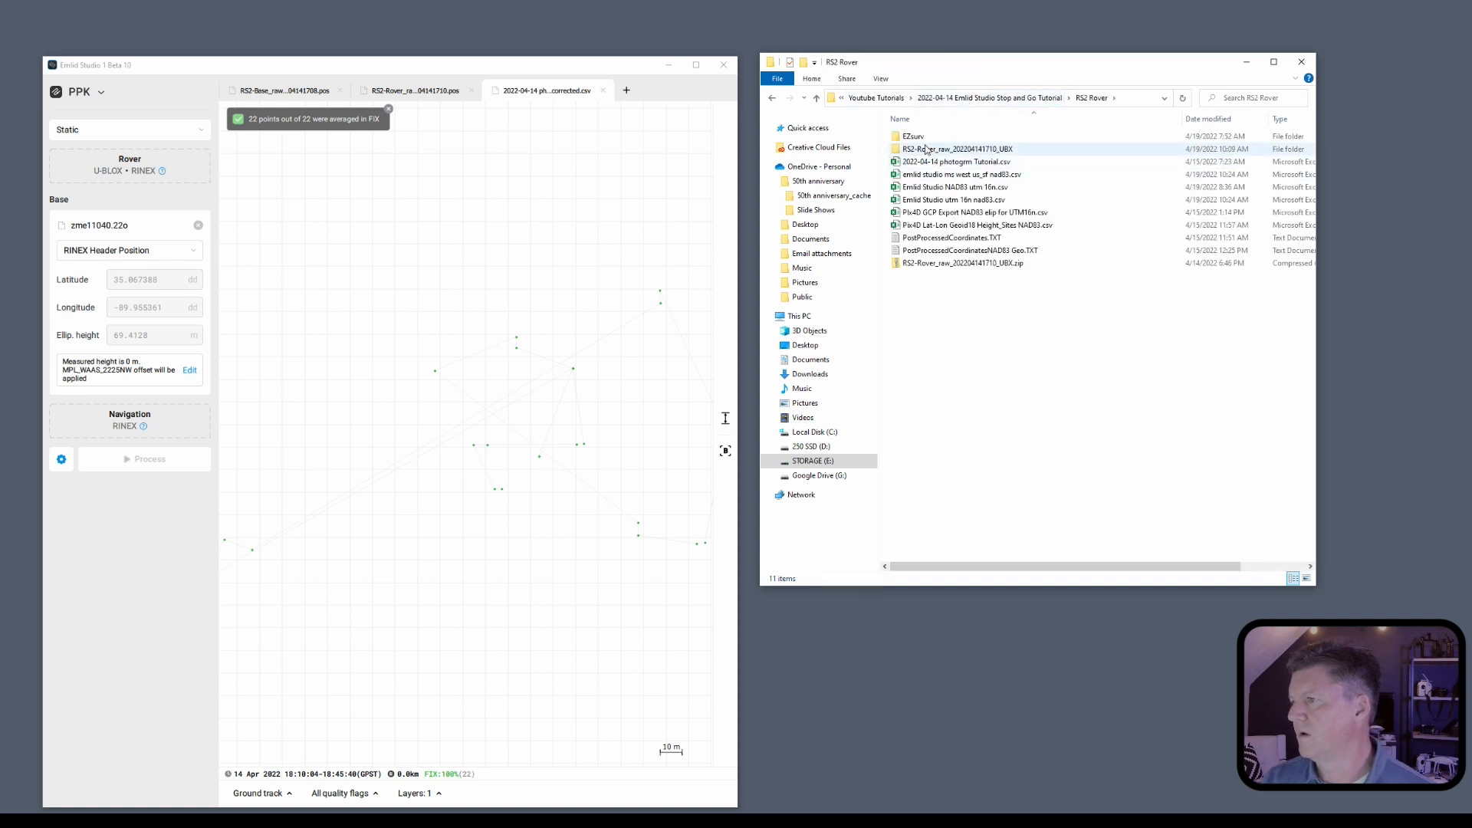
{"action": "double_click", "coordinate": [923, 149]}
{"action": "left_click", "coordinate": [954, 153]}
{"action": "double_click", "coordinate": [956, 153]}
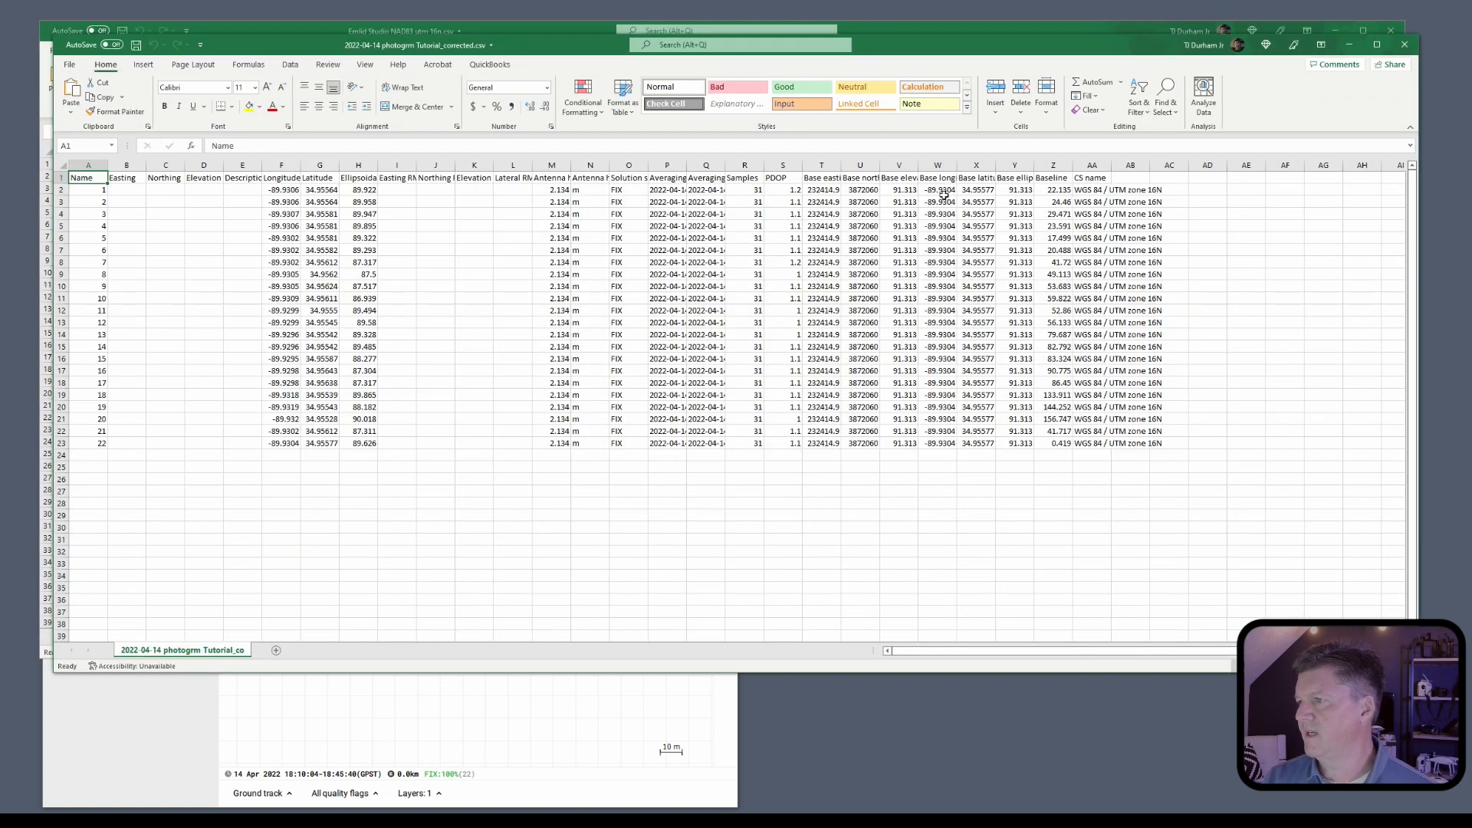
{"action": "left_click", "coordinate": [1089, 193]}
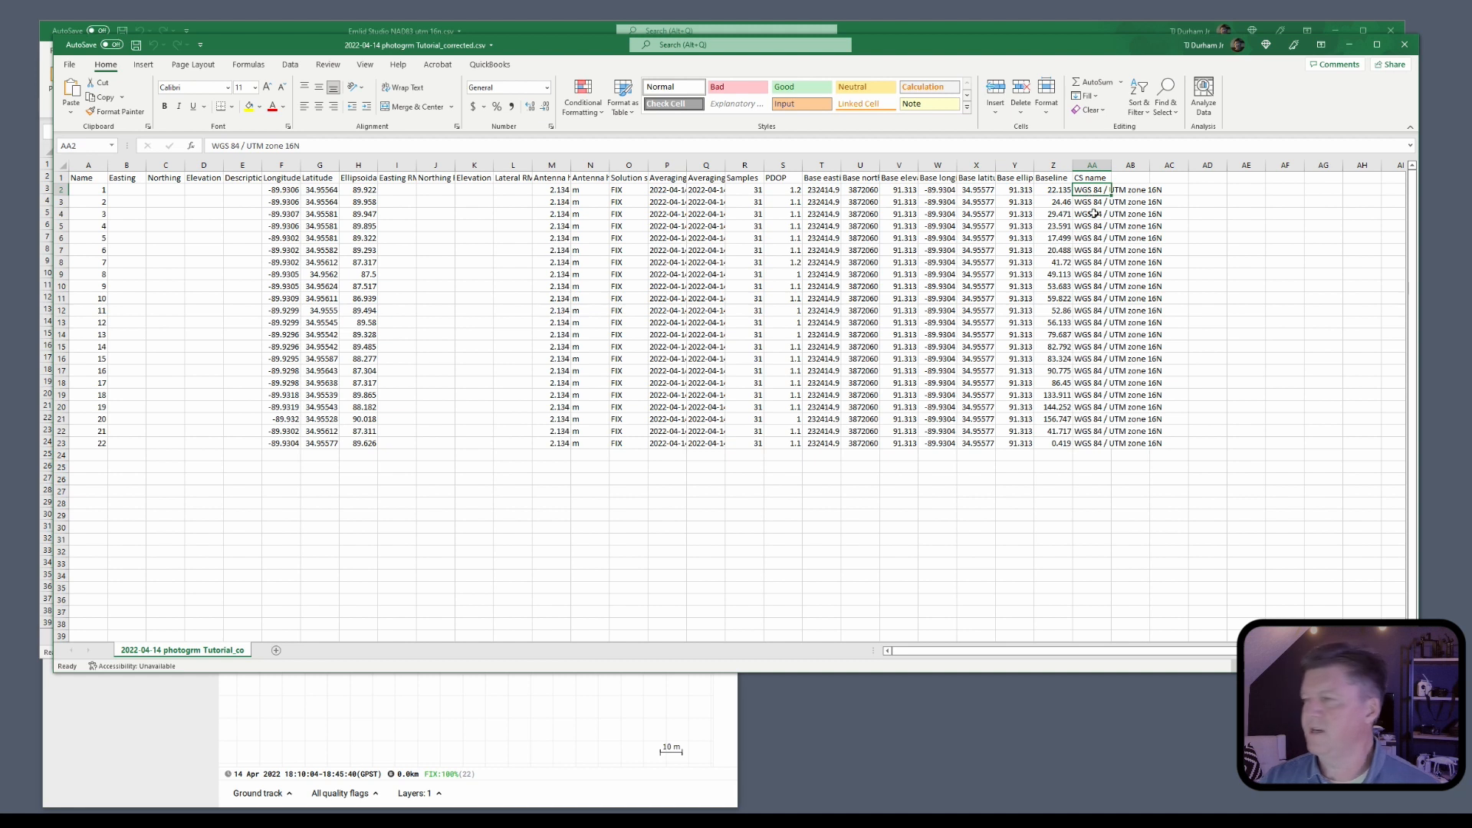